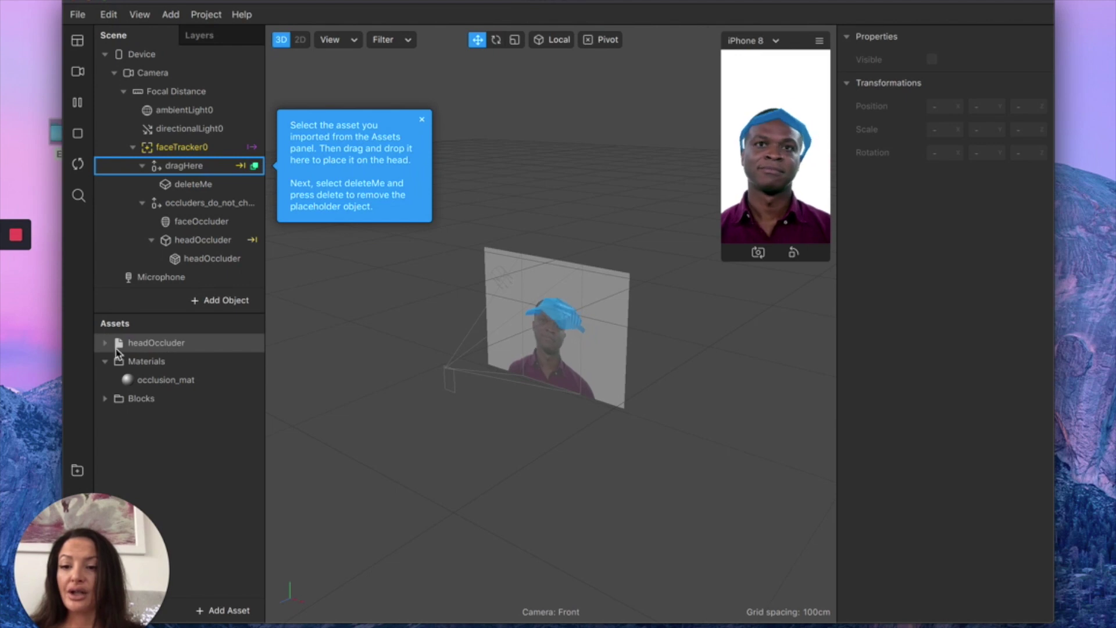
left_click(103, 344)
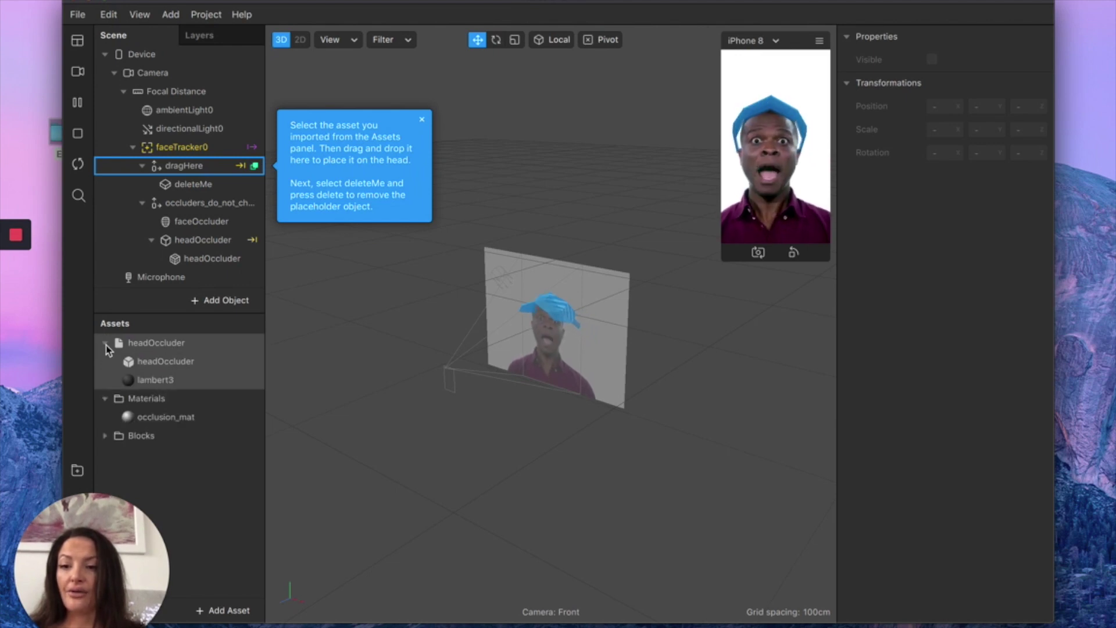
left_click(106, 346)
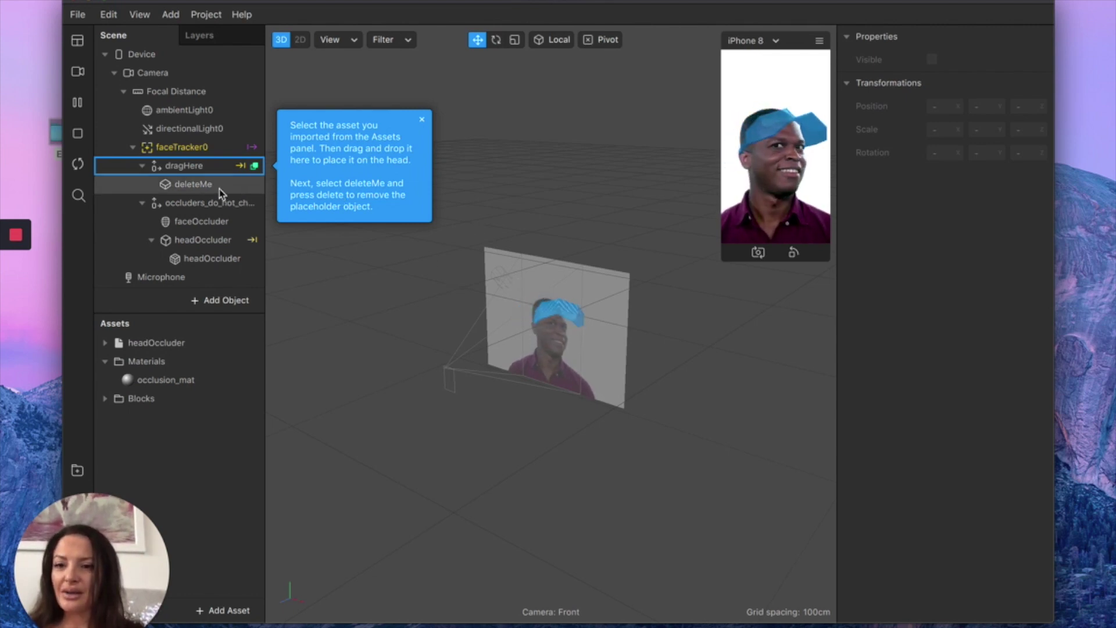
- Delete the deleteMe placeholder hat under dragHere from the scene
left_click(204, 186)
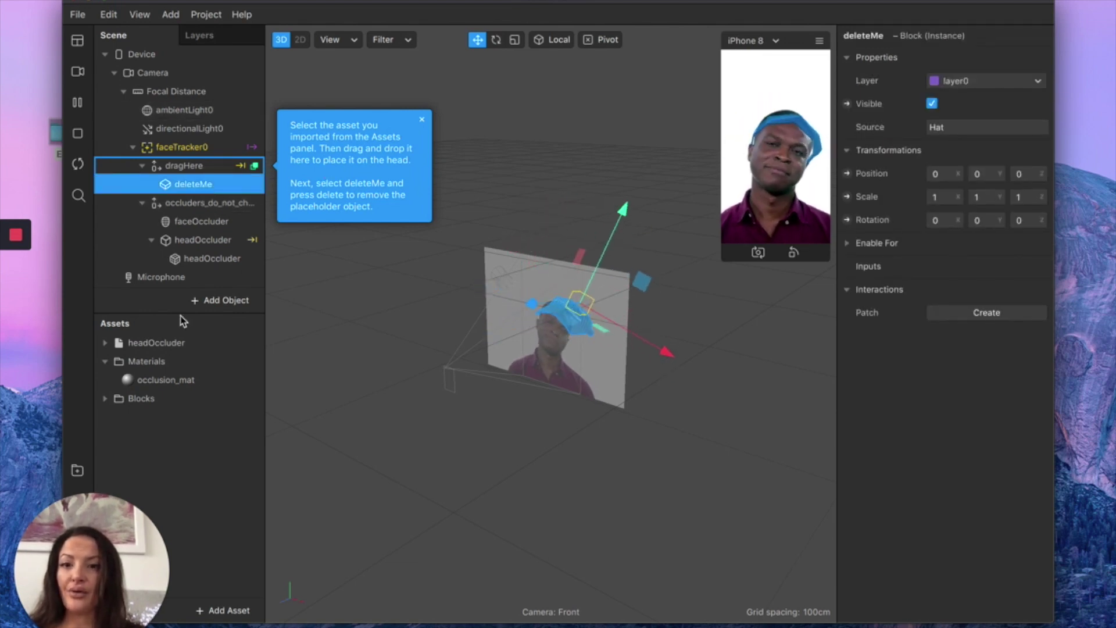
left_click(210, 166)
left_click(184, 187)
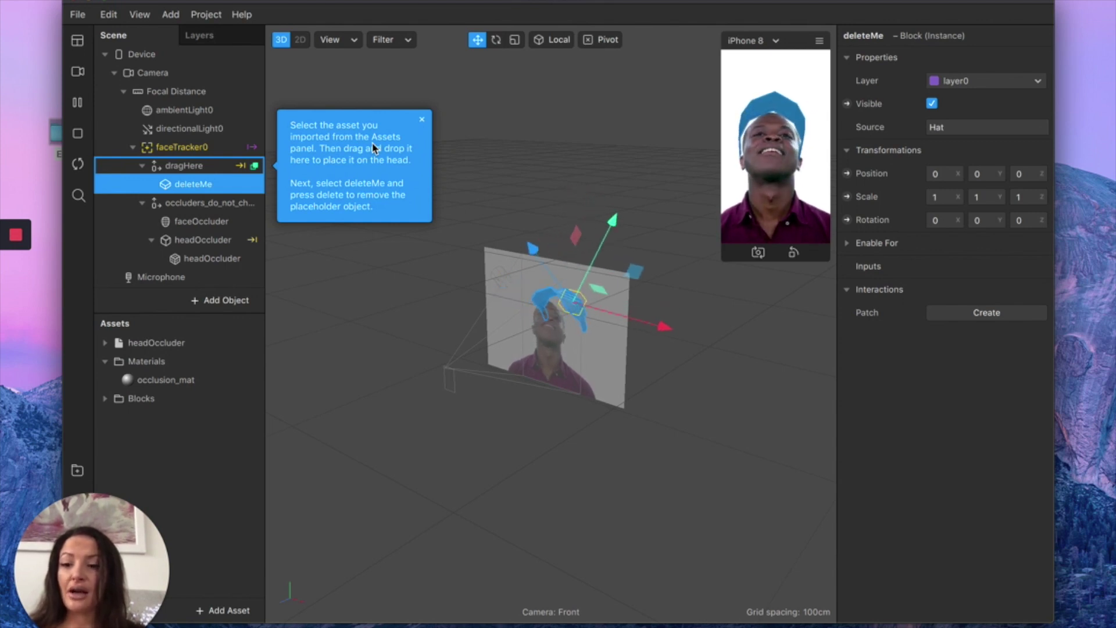
right_click(209, 188)
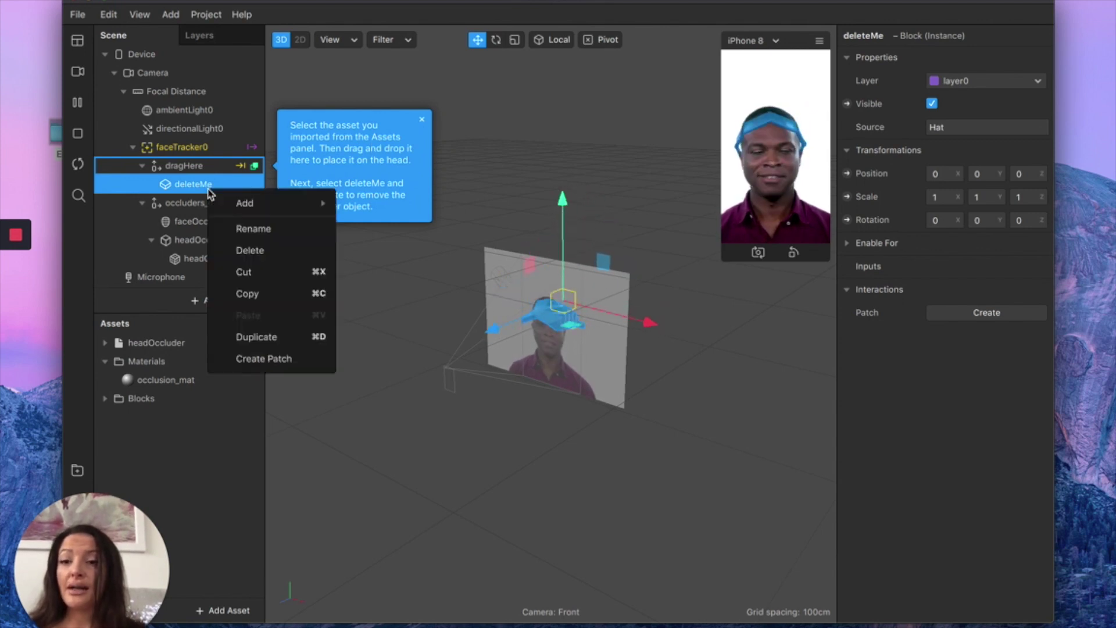
left_click(259, 252)
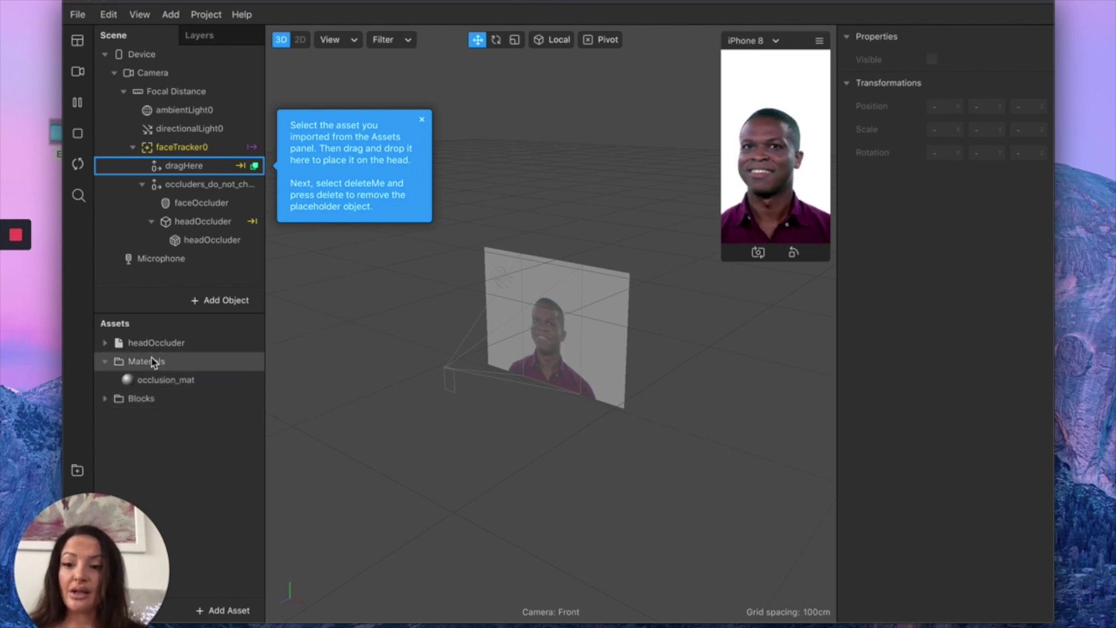
- Search the AR Library for "horns" and show all matching 3D objects
left_click(224, 610)
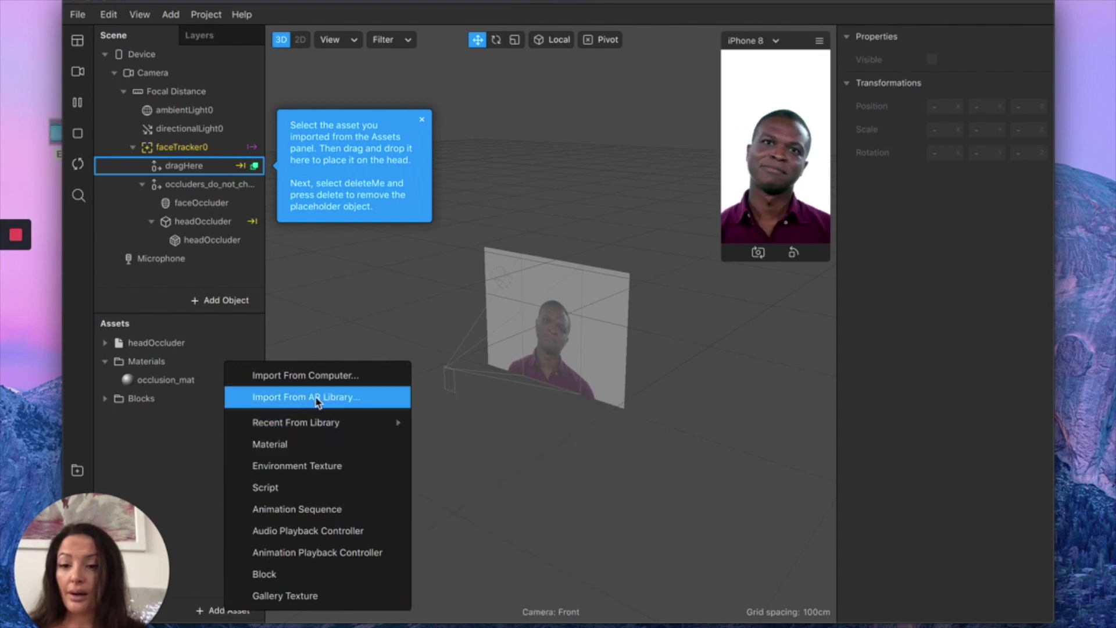
left_click(321, 398)
left_click(273, 116)
type("horns")
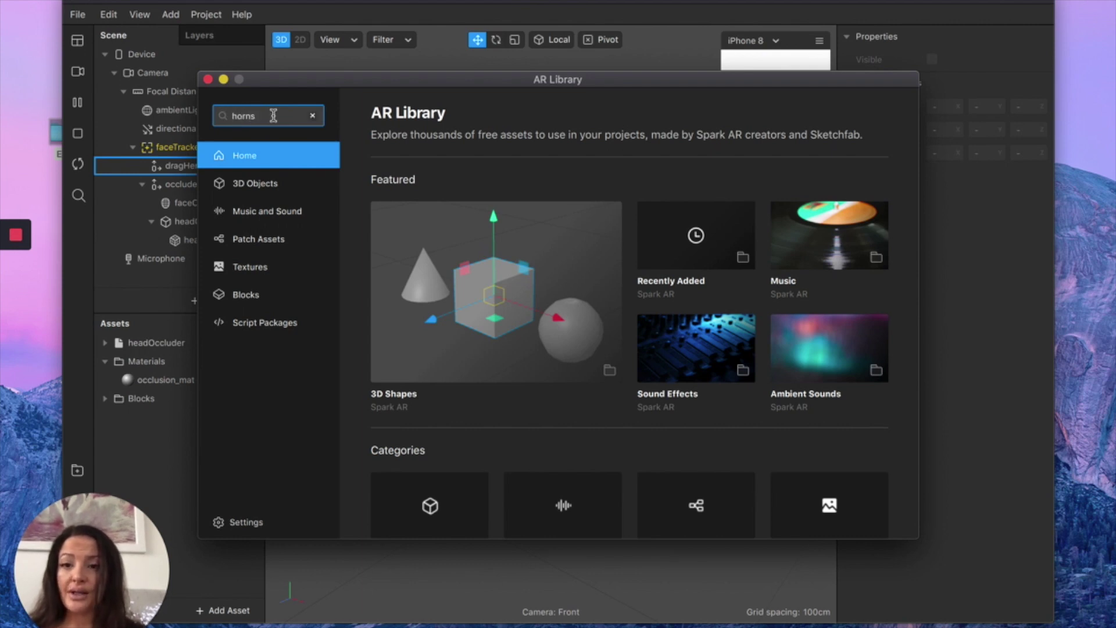
key("Return")
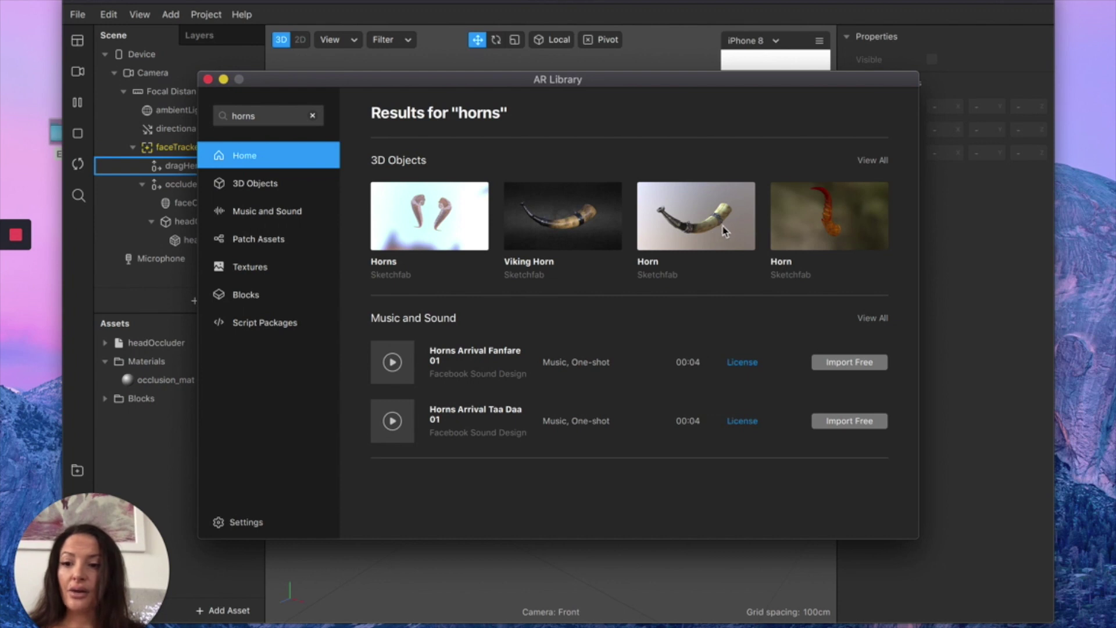
left_click(873, 162)
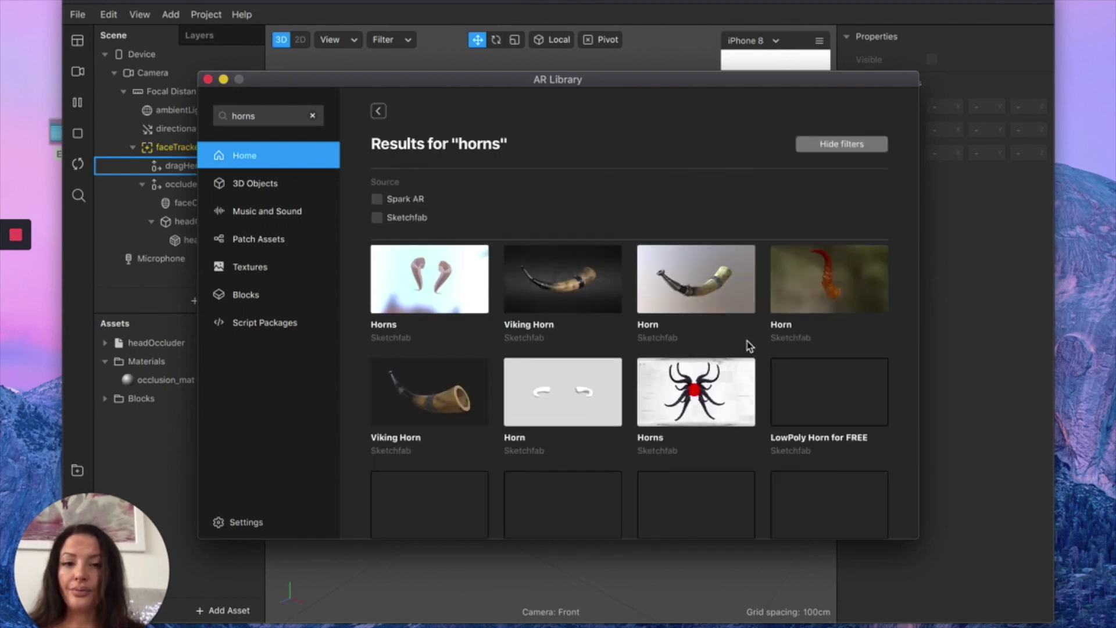
- Browse the horn models, import the free Sketchfab "Horns" pair into the project's assets and close the library
scroll(749, 345, "down", 10)
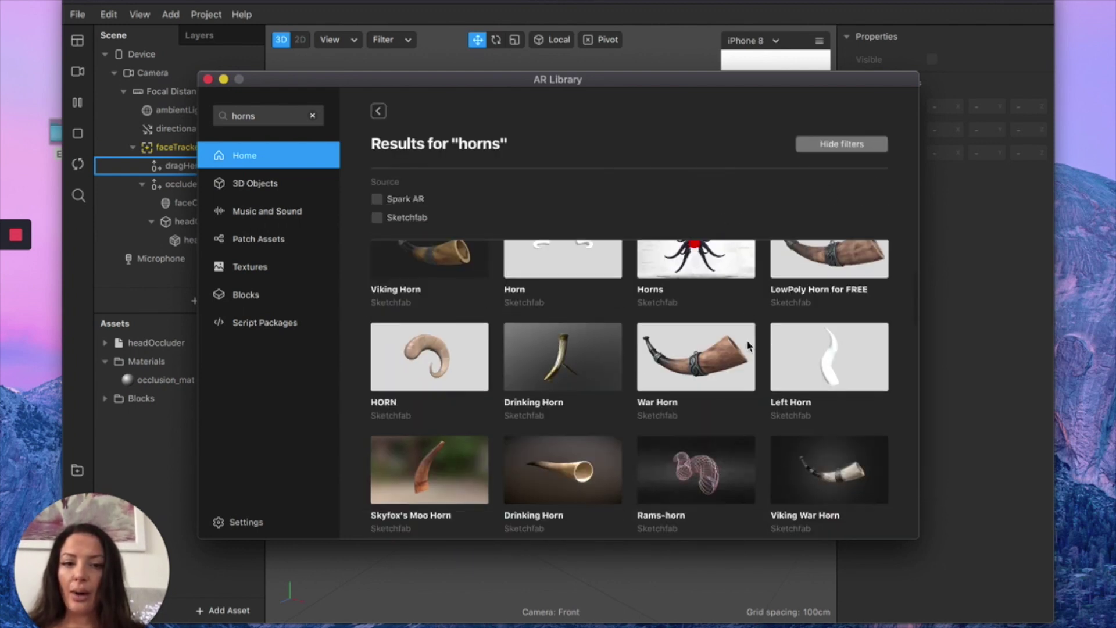
scroll(749, 345, "down", 10)
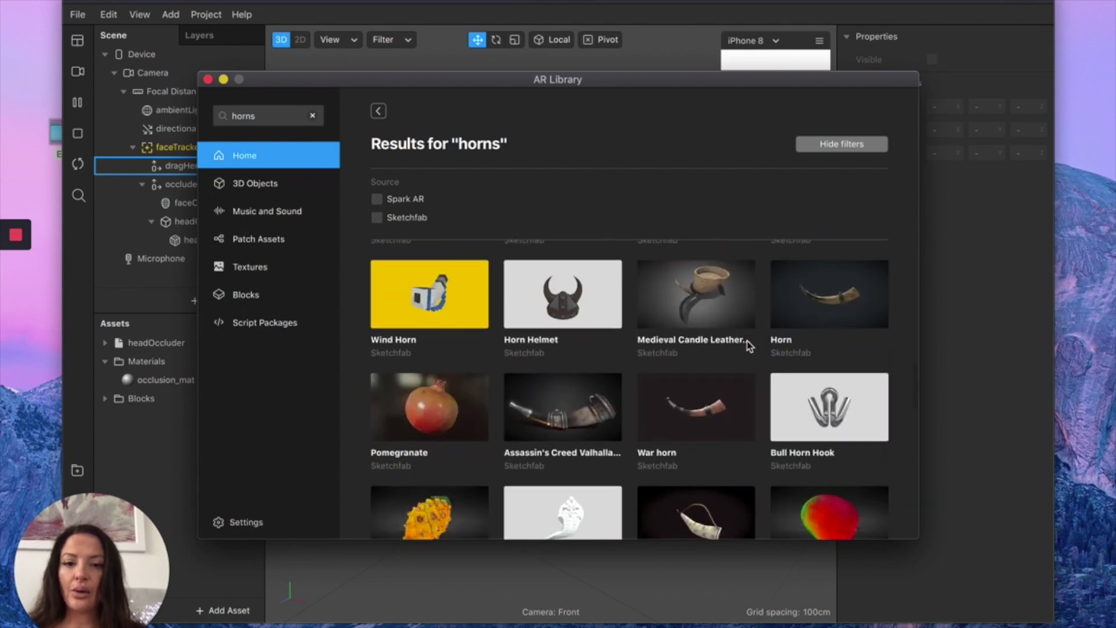
scroll(749, 345, "down", 8)
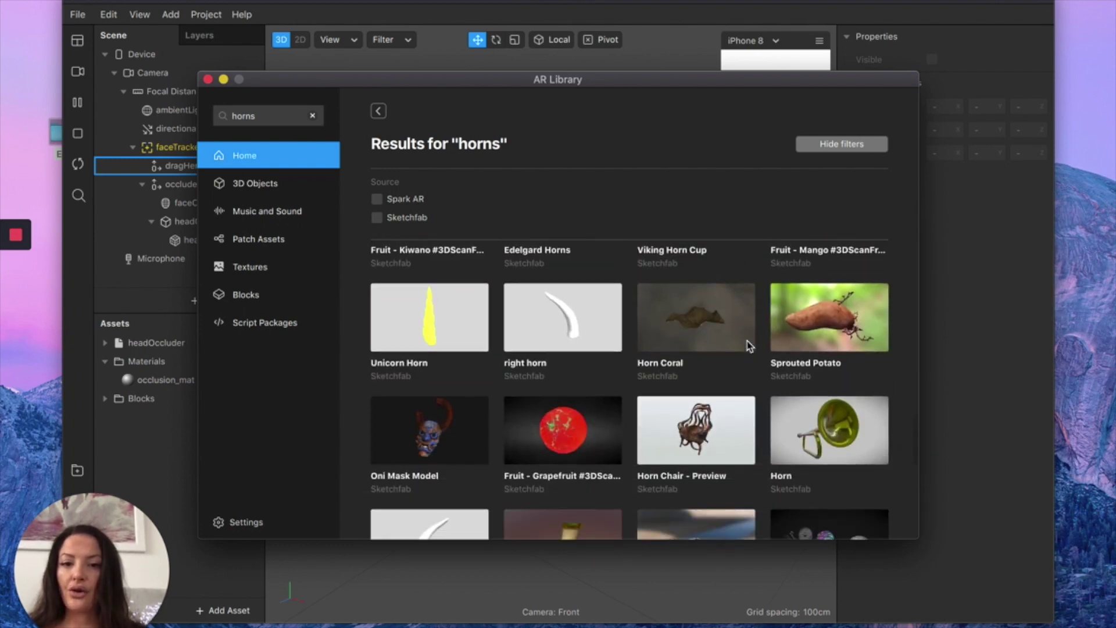
scroll(639, 326, "up", 20)
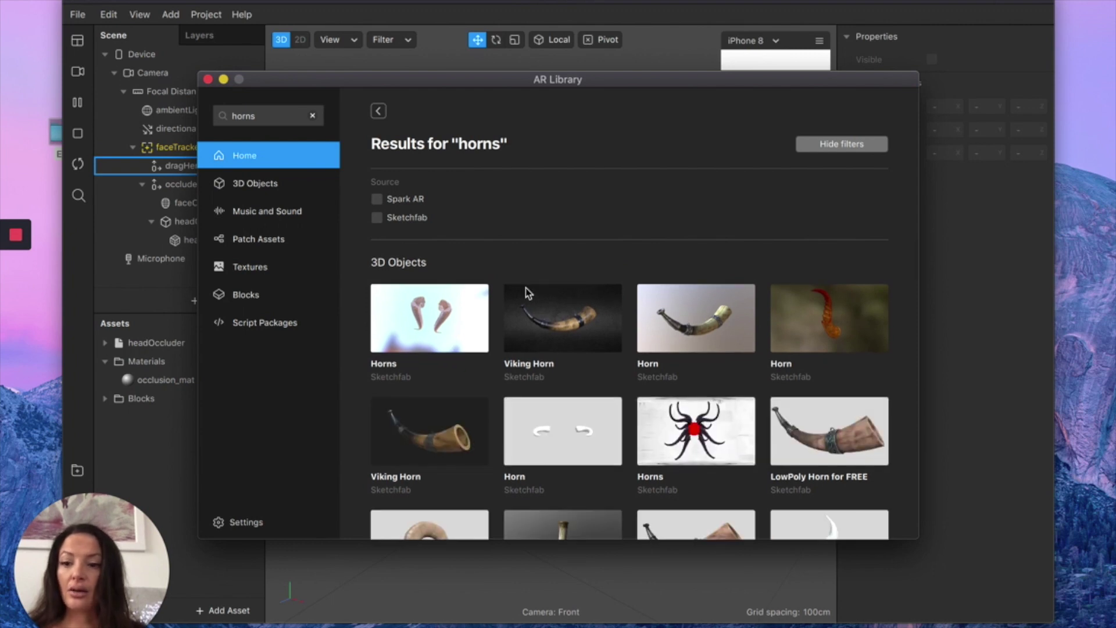
left_click(433, 308)
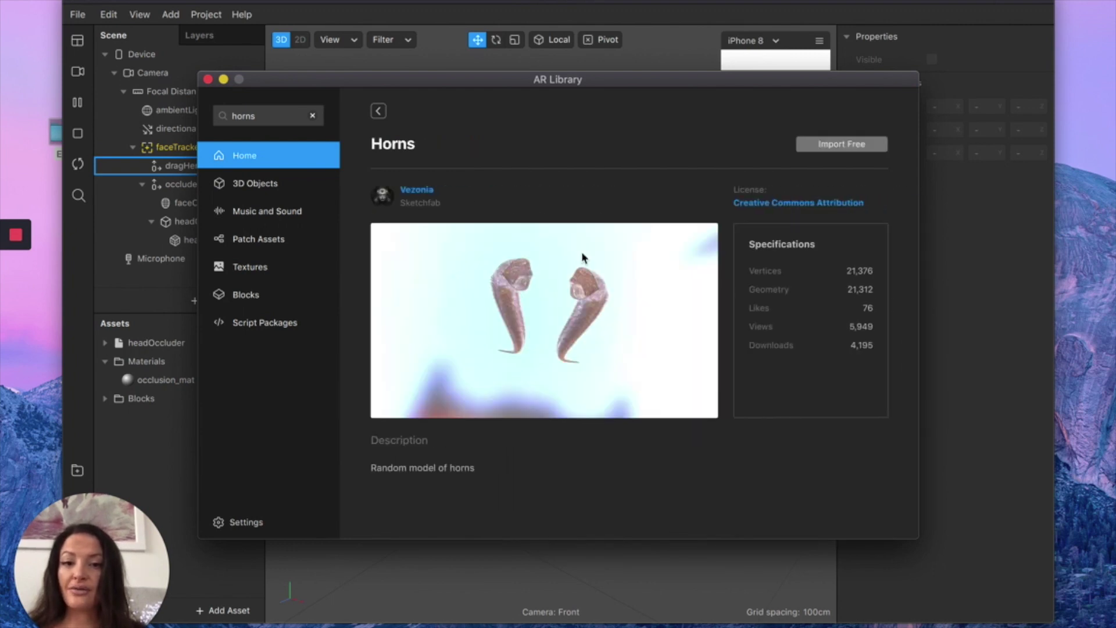
left_click(828, 147)
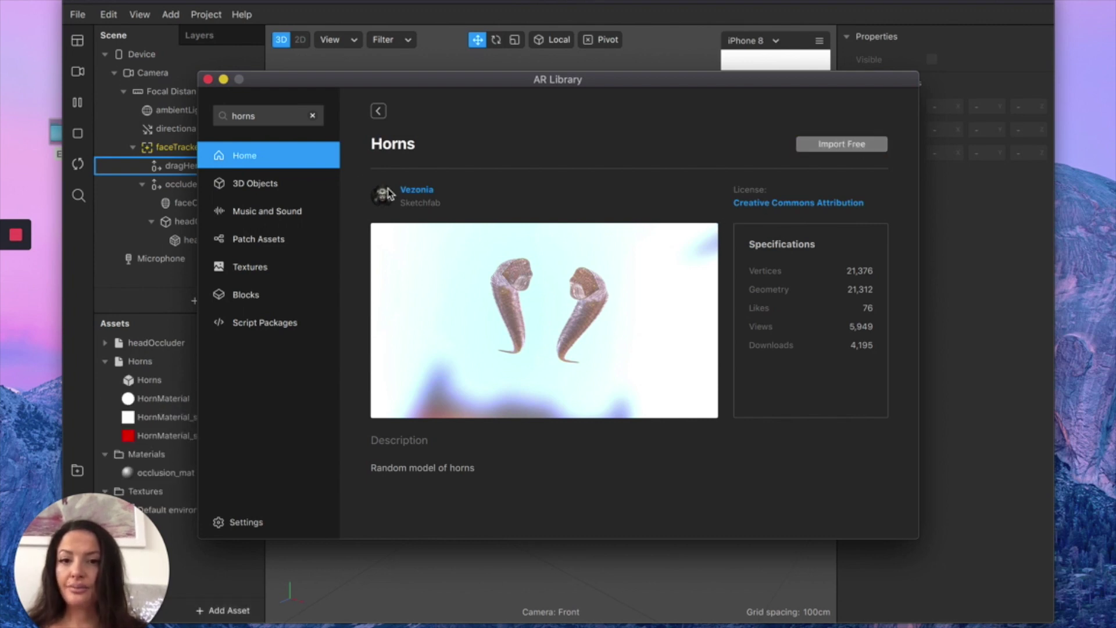
left_click(208, 79)
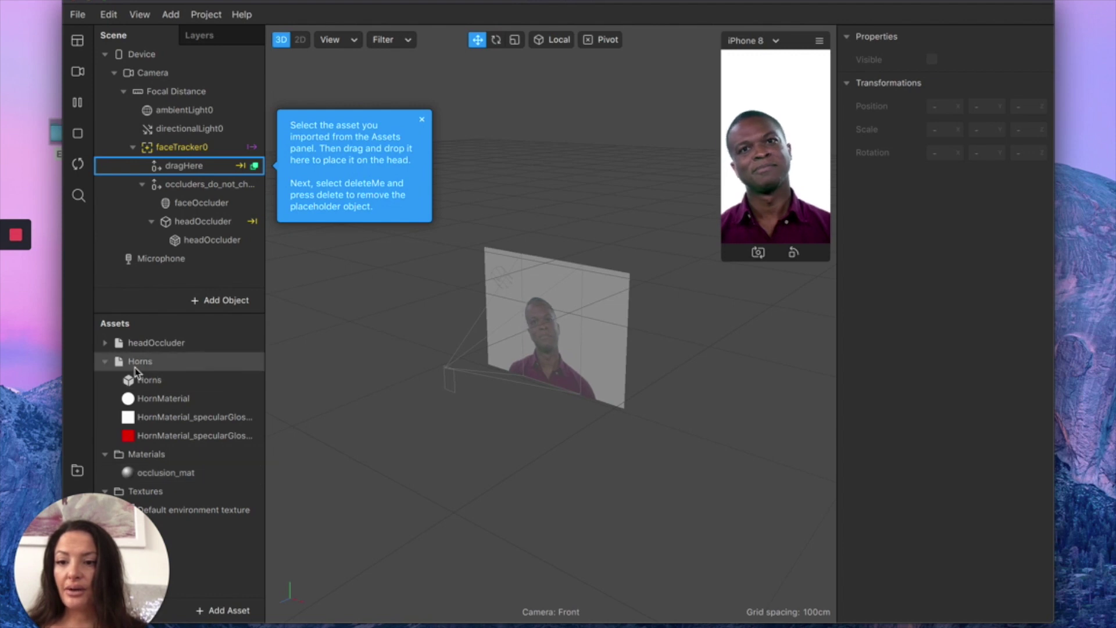
- Examine the contents of the imported Horns asset, collapsing the Materials folder and leaving Horns expanded
left_click(105, 362)
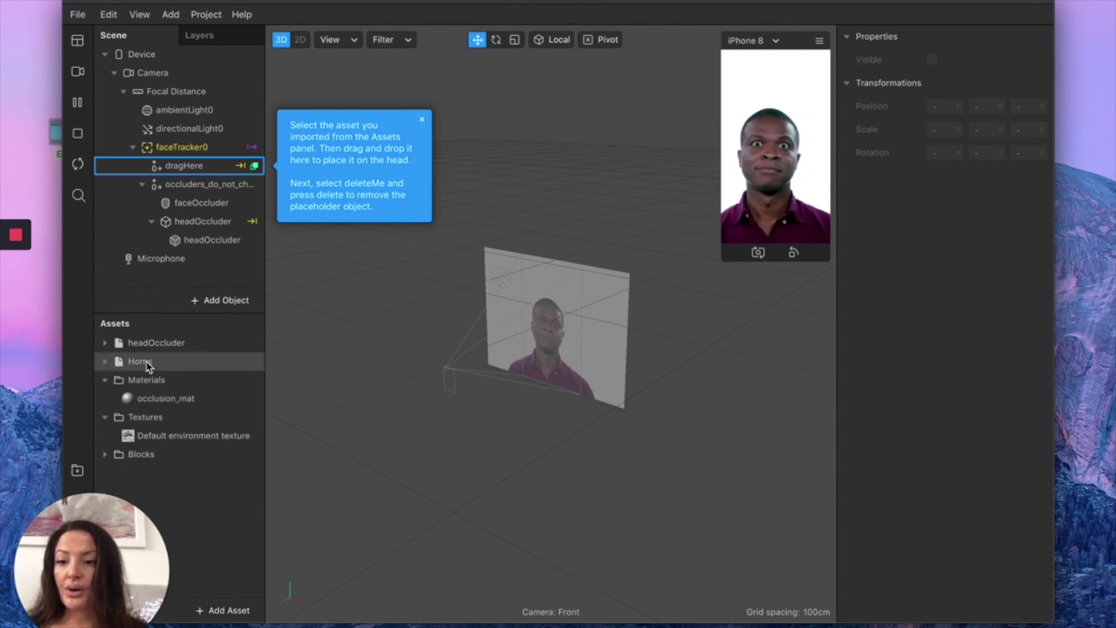
left_click(107, 362)
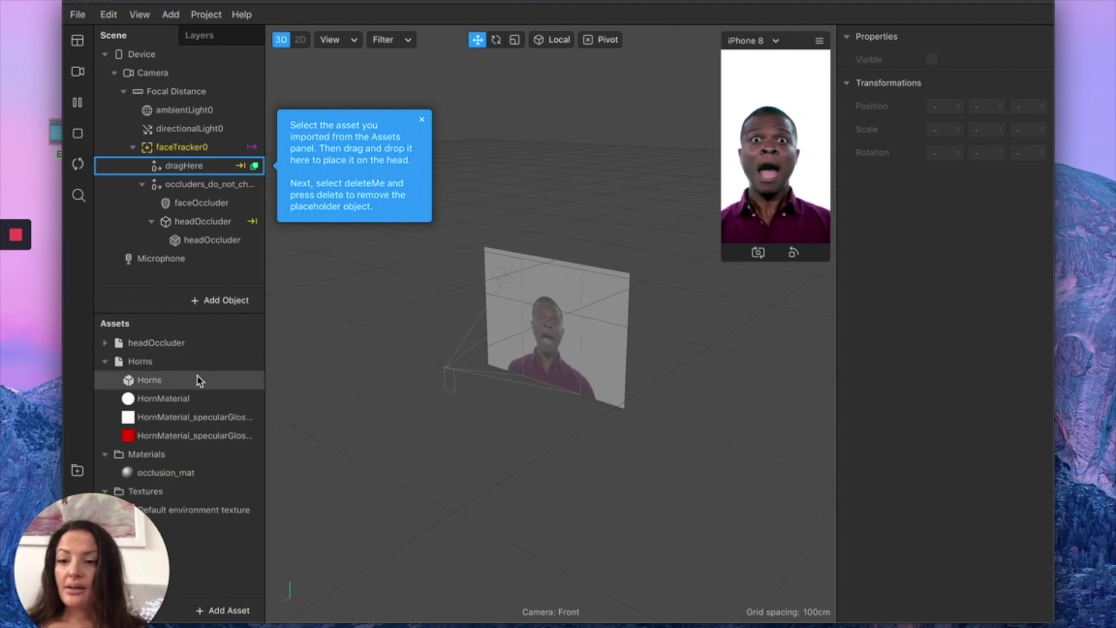
left_click(104, 362)
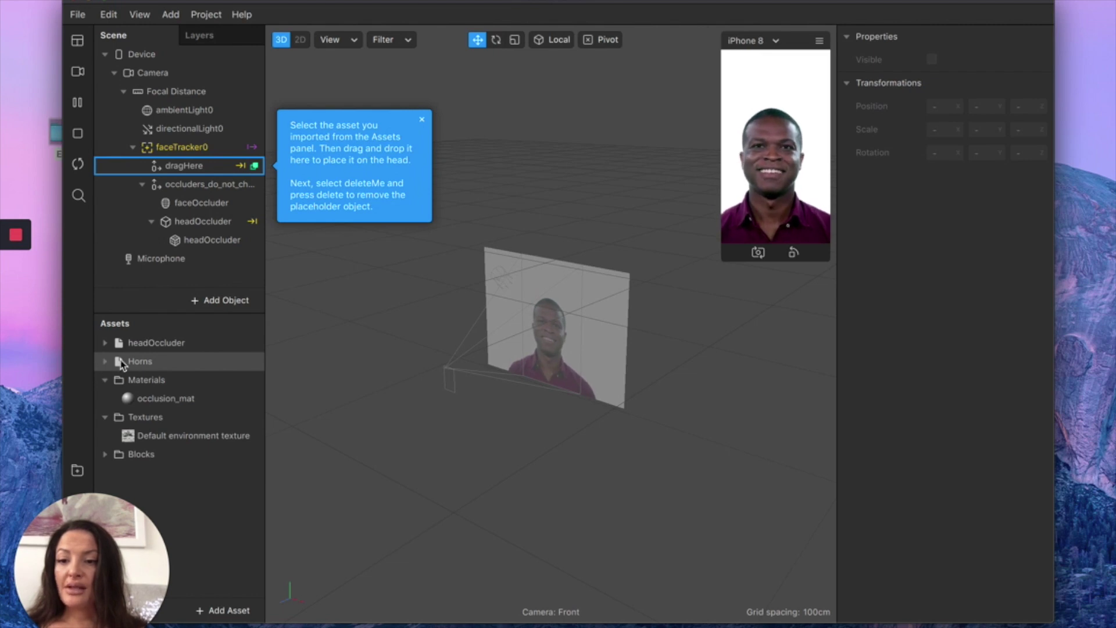
left_click(105, 380)
left_click(108, 398)
left_click(107, 362)
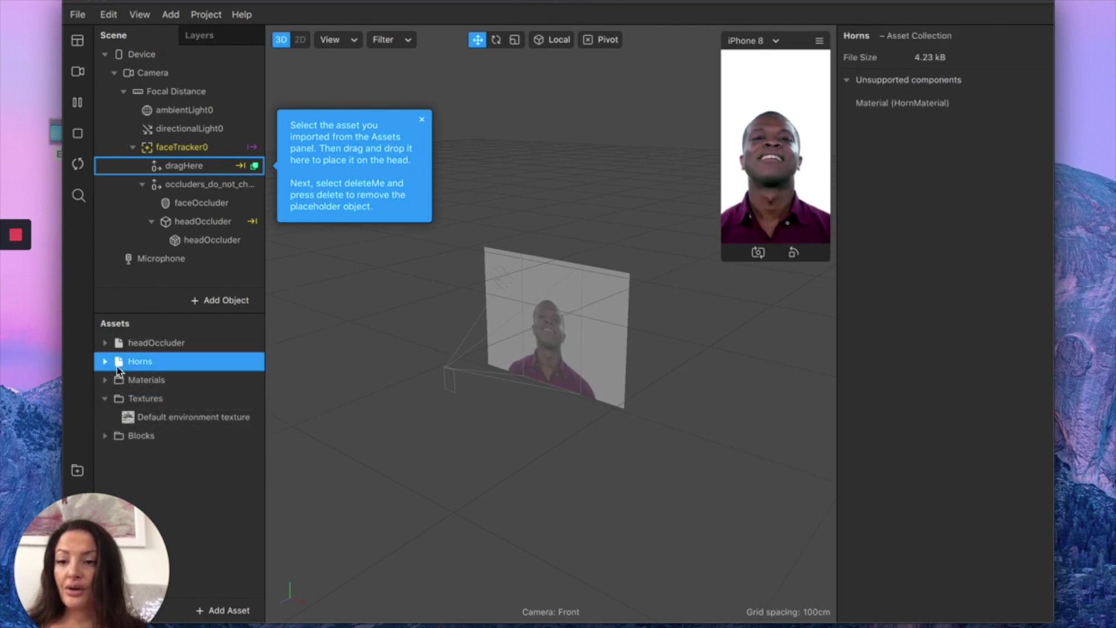
left_click(105, 361)
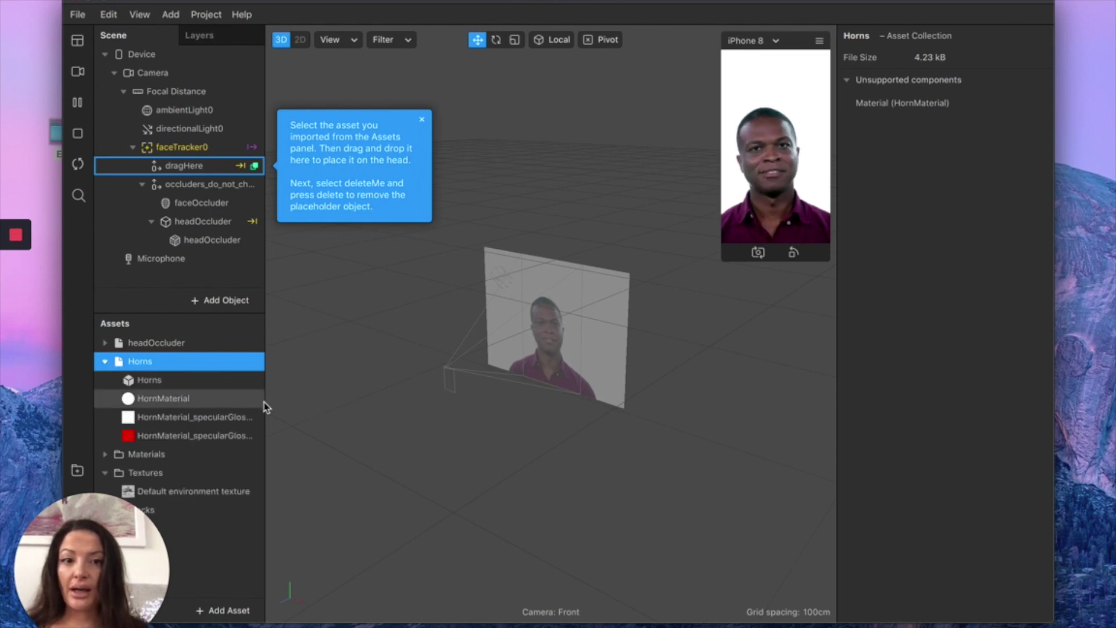
- Switch the real-time simulation to the long-haired woman, enlarge the preview as a Resizable Window, and dismiss the instruction tip
left_click(77, 71)
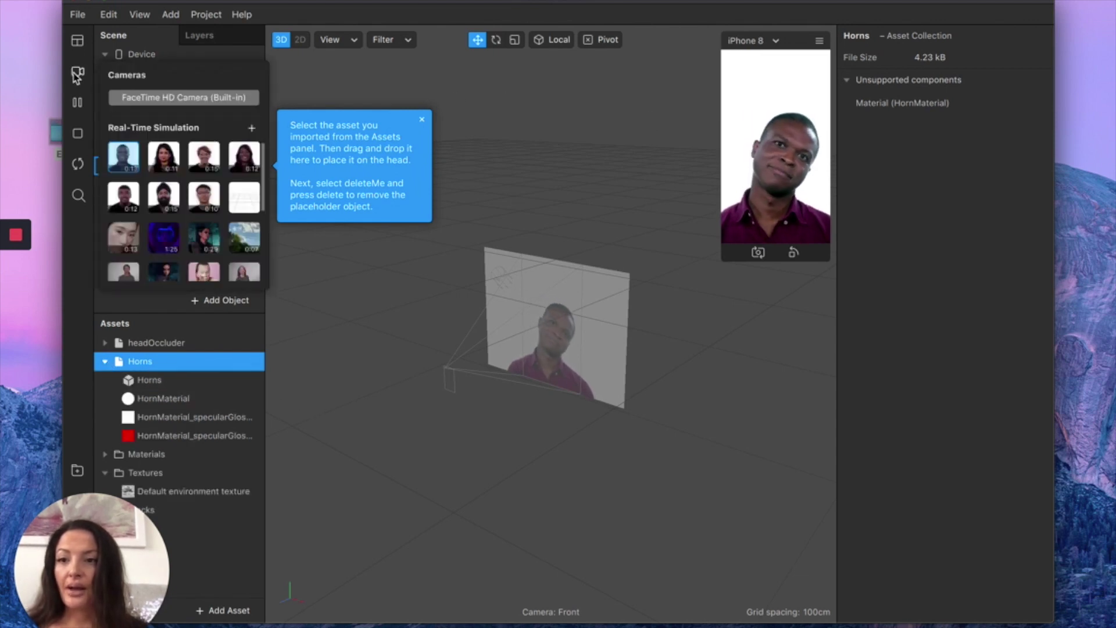
left_click(245, 158)
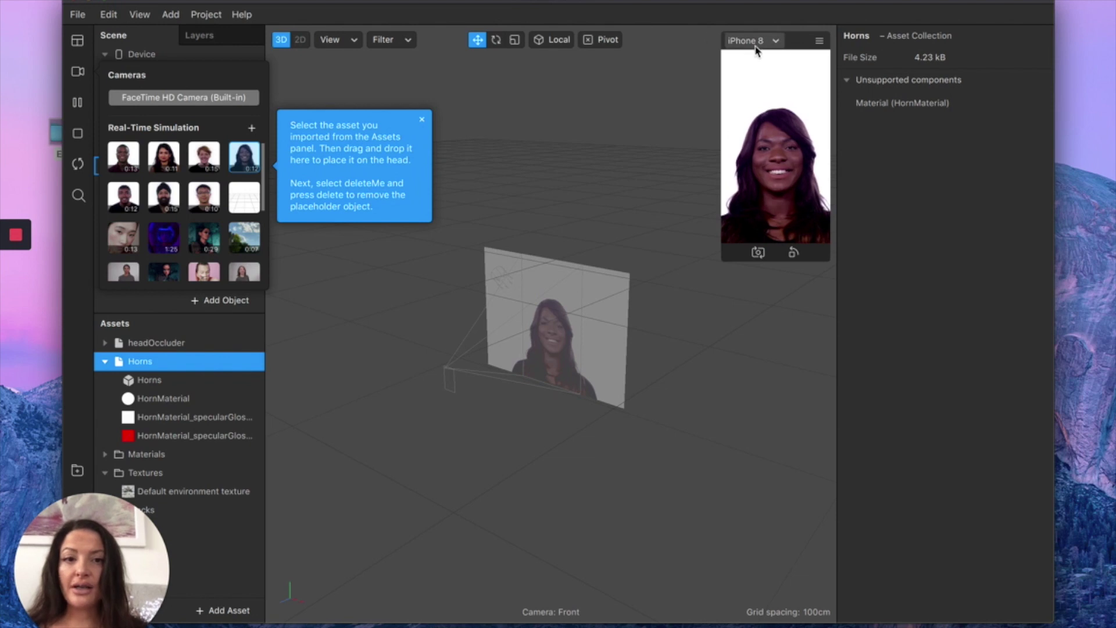
left_click(777, 42)
left_click(777, 42)
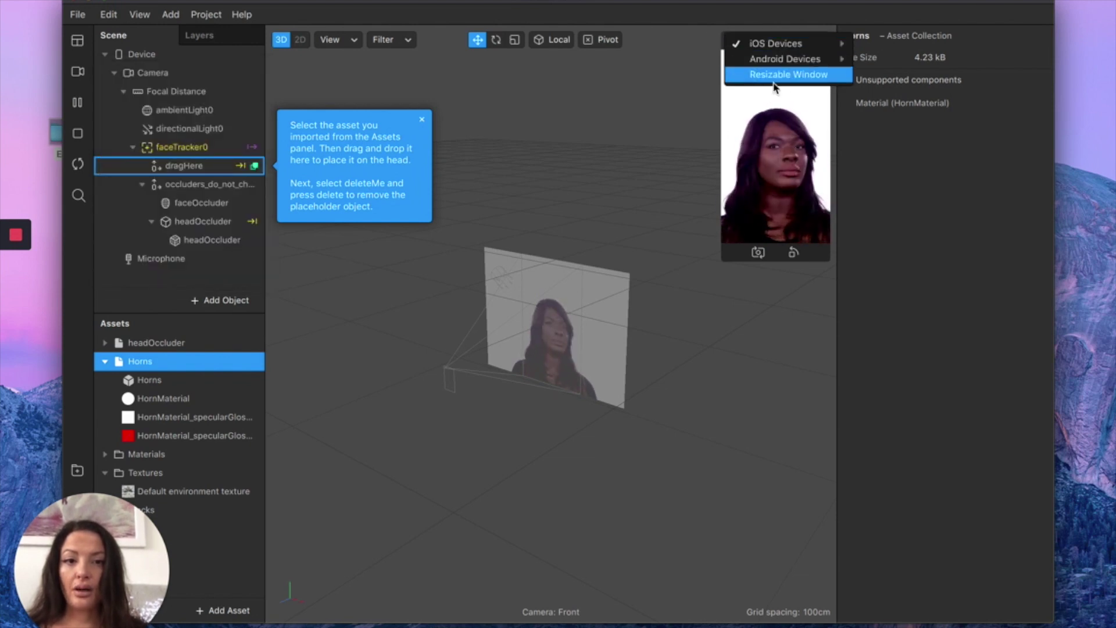
left_click(774, 75)
left_click_drag(722, 255, 594, 250)
left_click(423, 120)
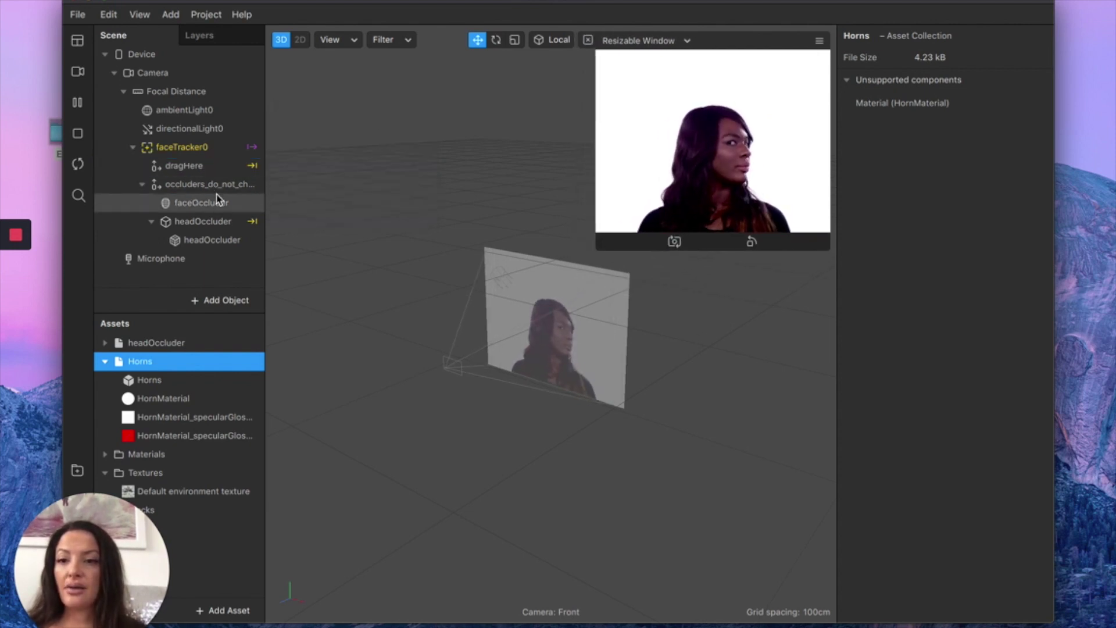
- Place the Horns 3D object under dragHere in the scene and shrink the preview window to uncover the model
left_click(146, 383)
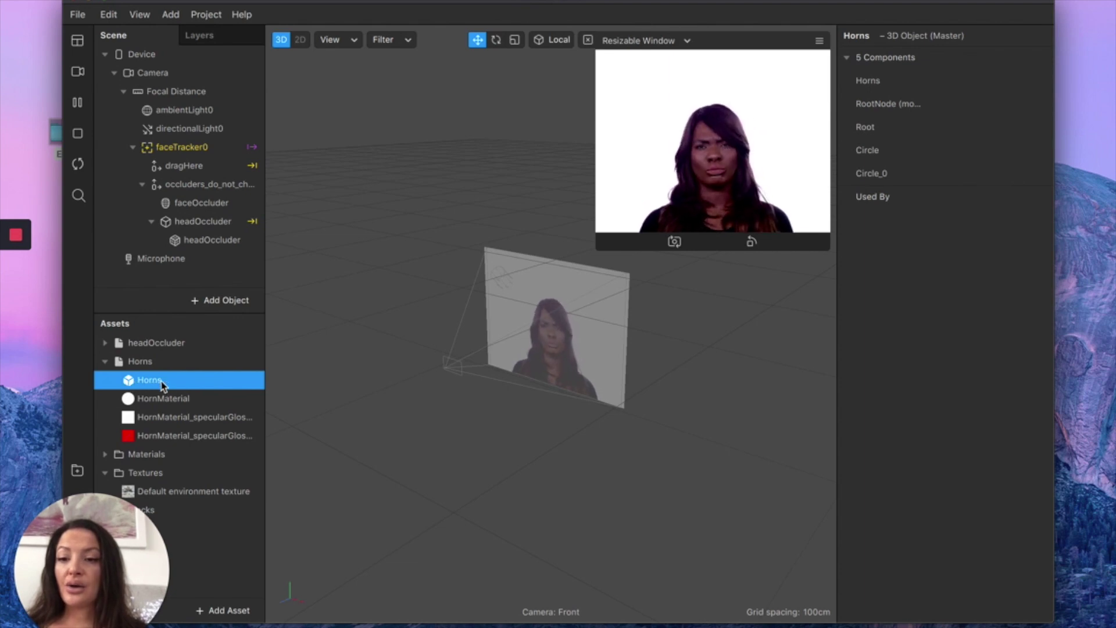
left_click_drag(162, 385, 186, 166)
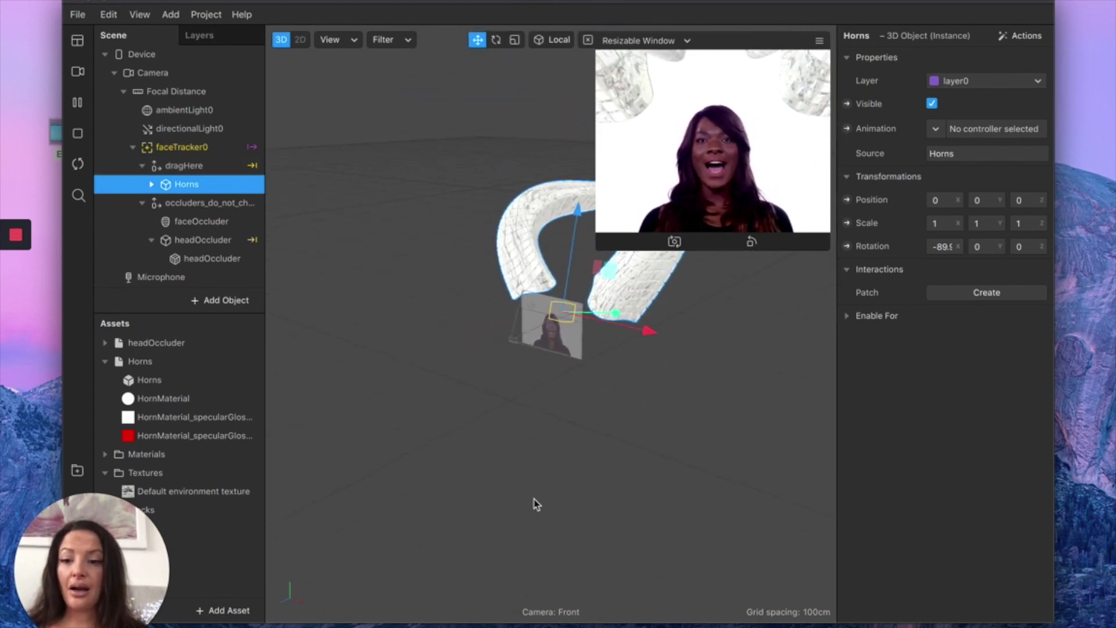
left_click_drag(604, 248, 700, 168)
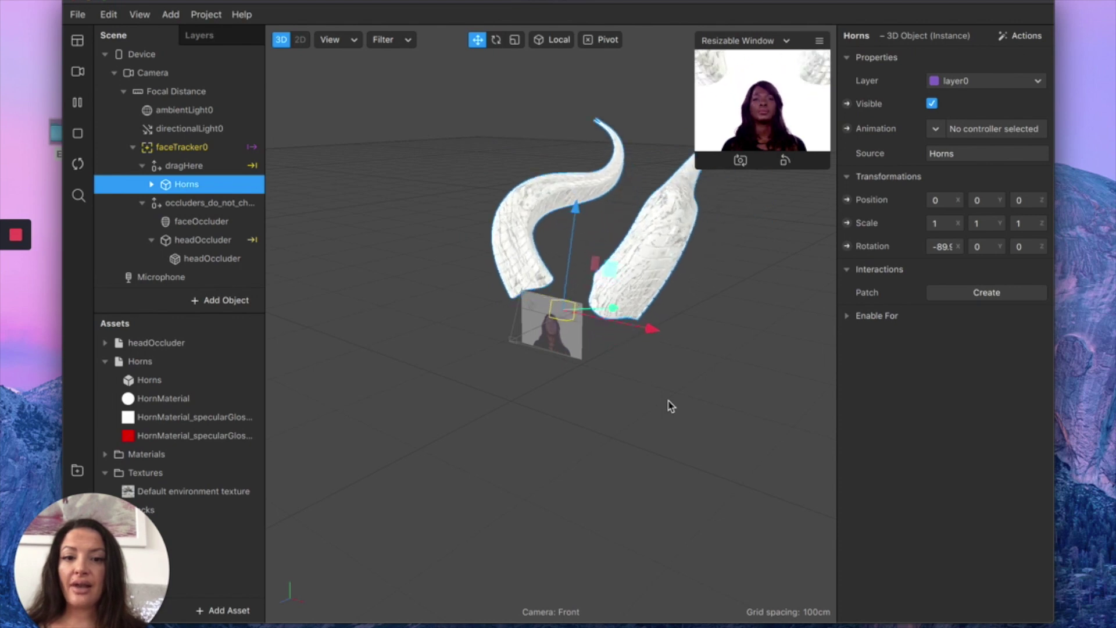
- Set the Horns object's scale to 0.2 on the X, Y and Z axes
left_click(942, 224)
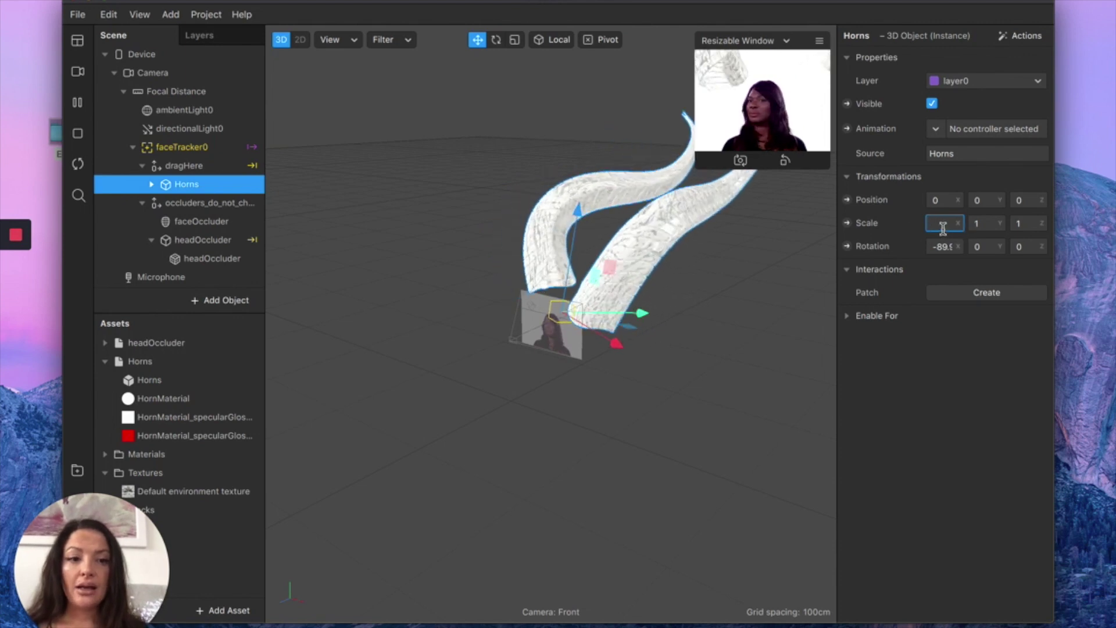
type("1")
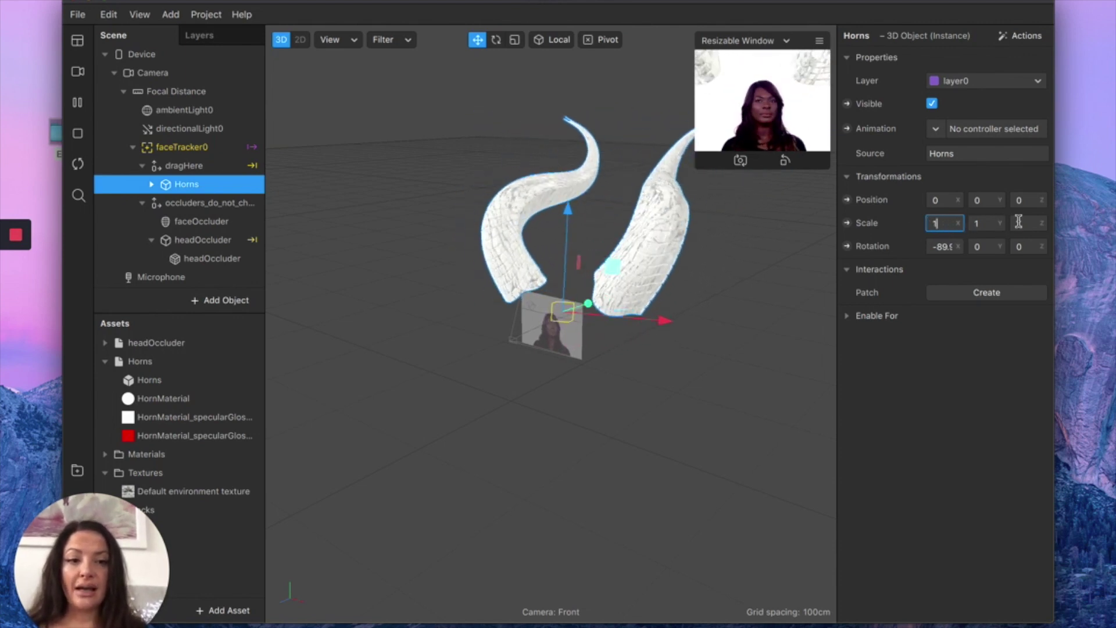
key("BackSpace")
type("0.")
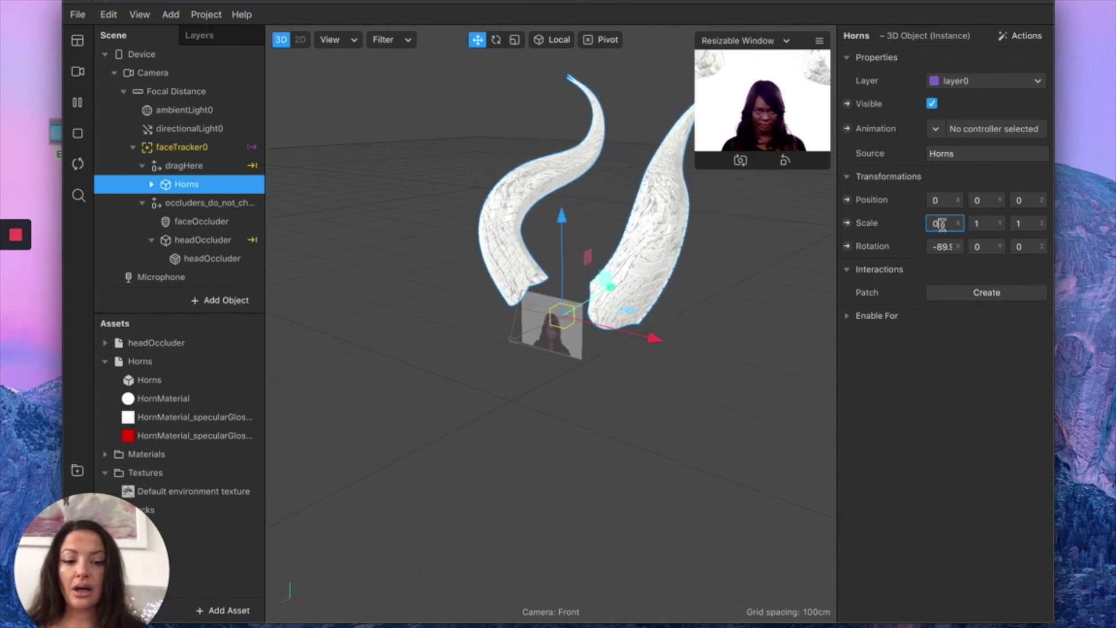
type("2")
key("Return")
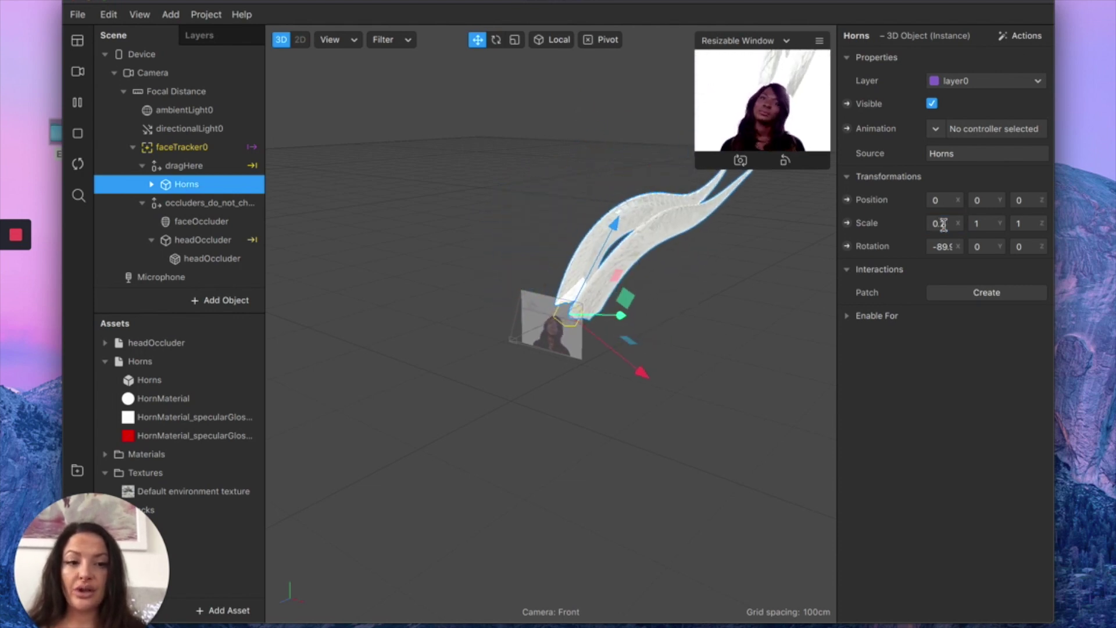
left_click(991, 223)
type("0.2")
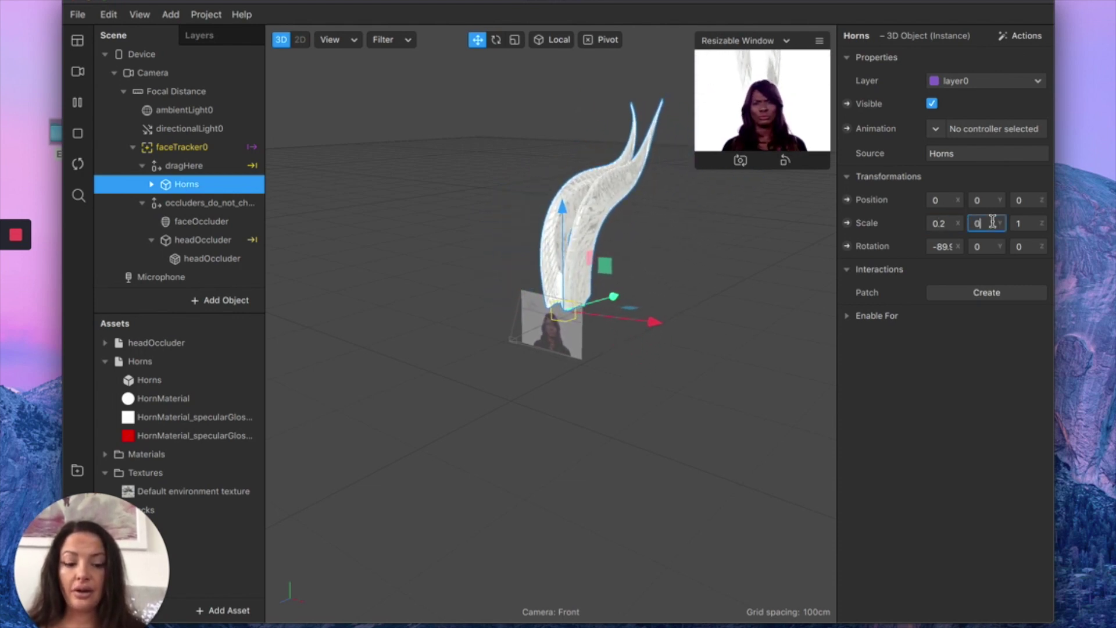
key("Return")
left_click(1017, 223)
type("0.2")
key("Return")
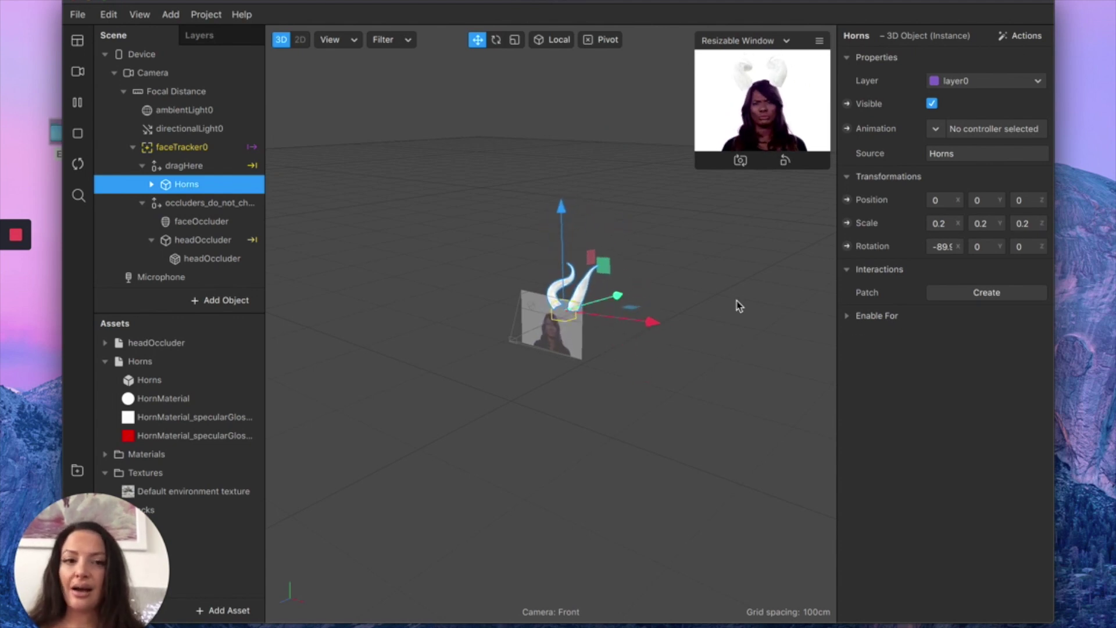
- Set the Horns object's scale to 0.18 on the X, Y and Z axes
left_click_drag(695, 168, 474, 346)
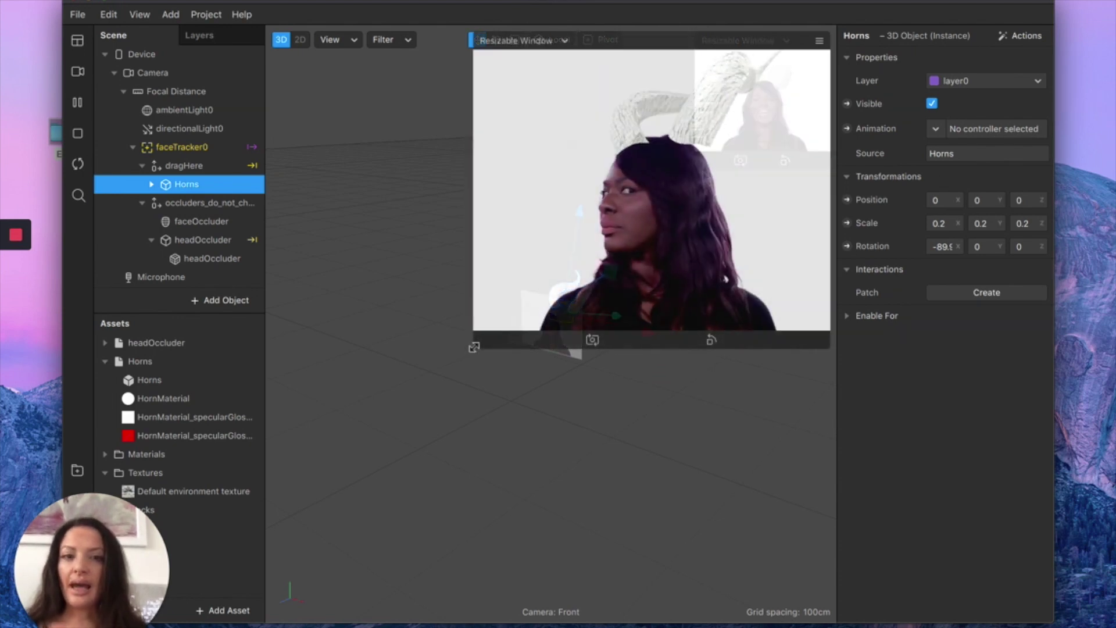
left_click_drag(473, 347, 567, 278)
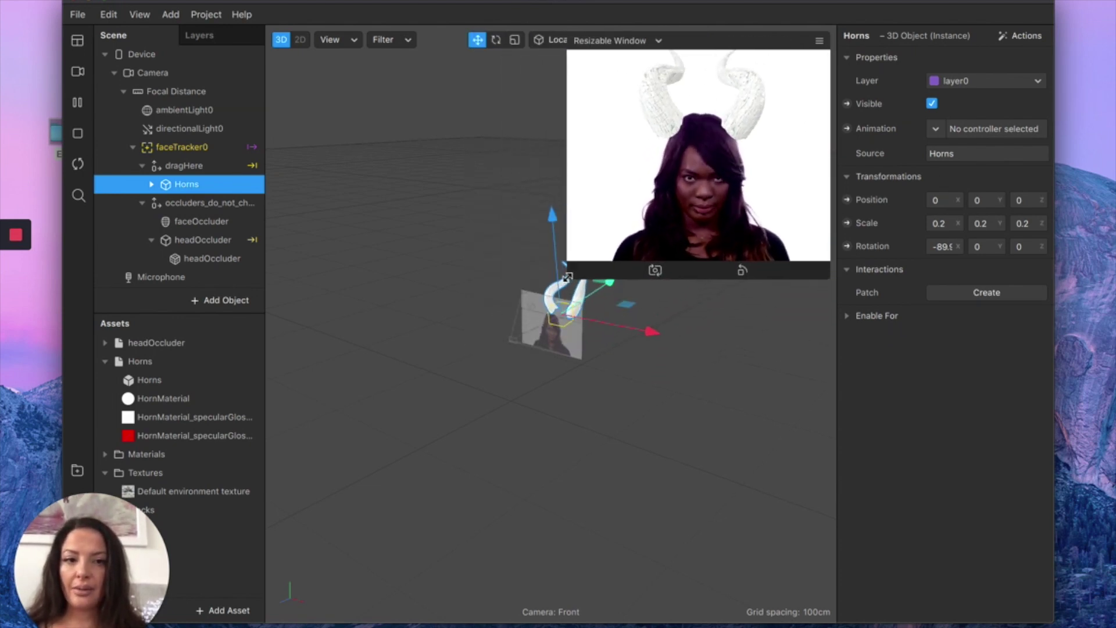
left_click(949, 224)
key("BackSpace")
type("18")
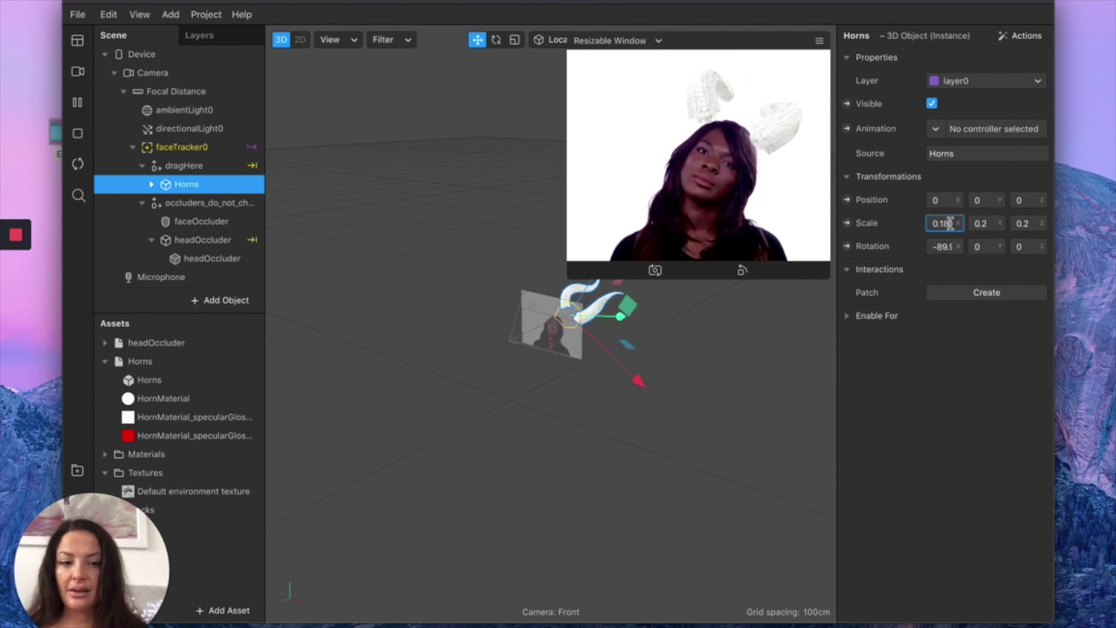
key("Return")
left_click(988, 224)
key("BackSpace")
type("1")
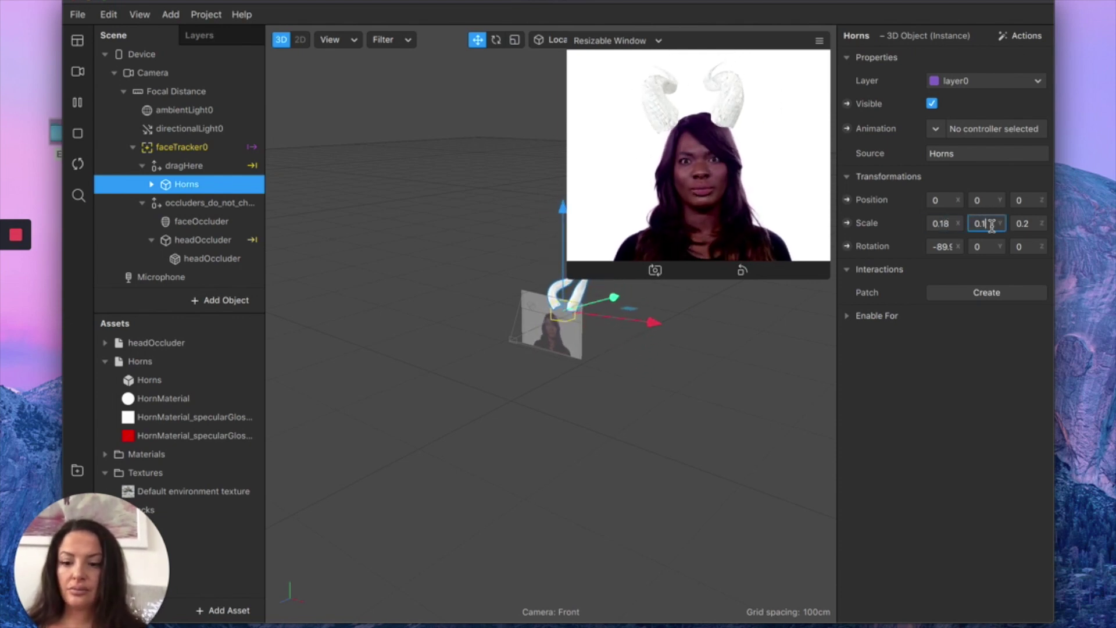
type("8")
key("Return")
left_click(1033, 225)
key("BackSpace")
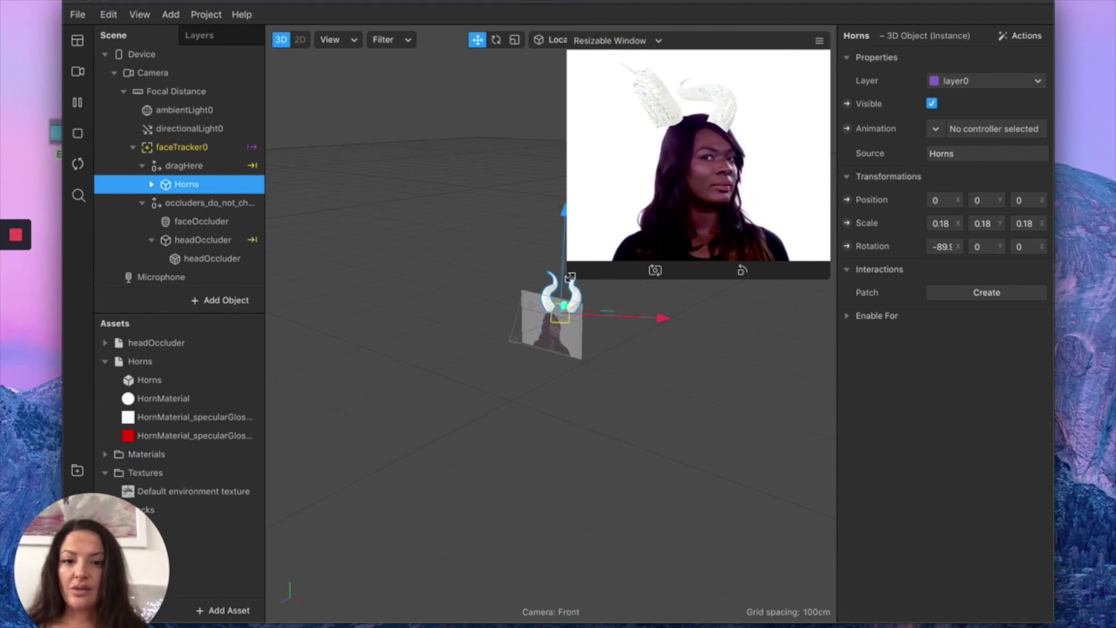
- Shrink the preview slightly and switch its video source to the FaceTime HD Camera (Built-in)
left_click_drag(570, 277, 605, 246)
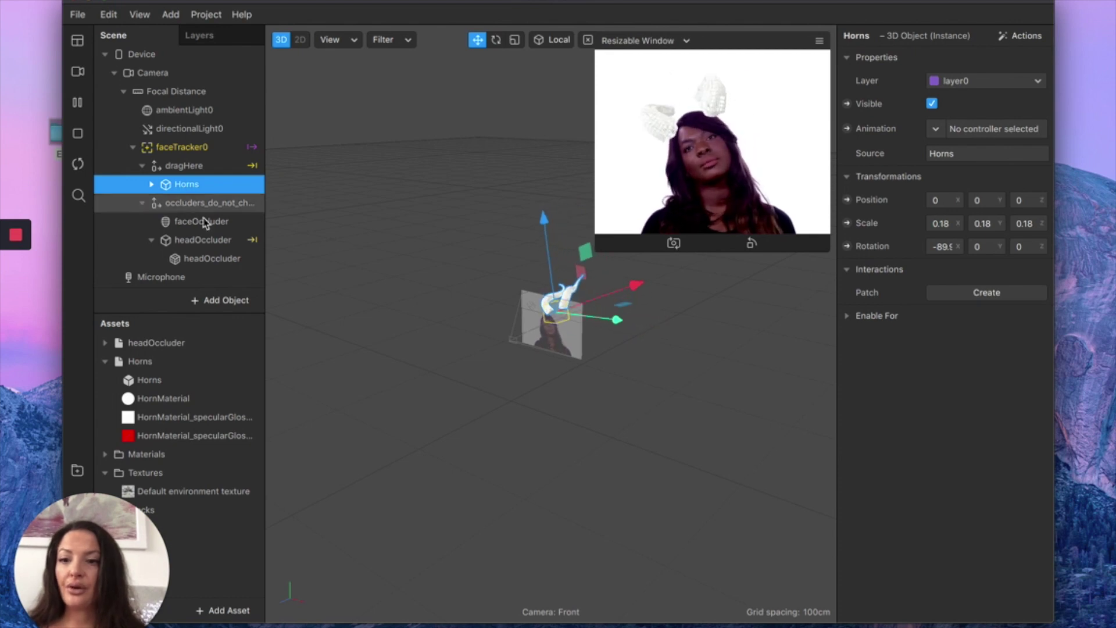
left_click(78, 71)
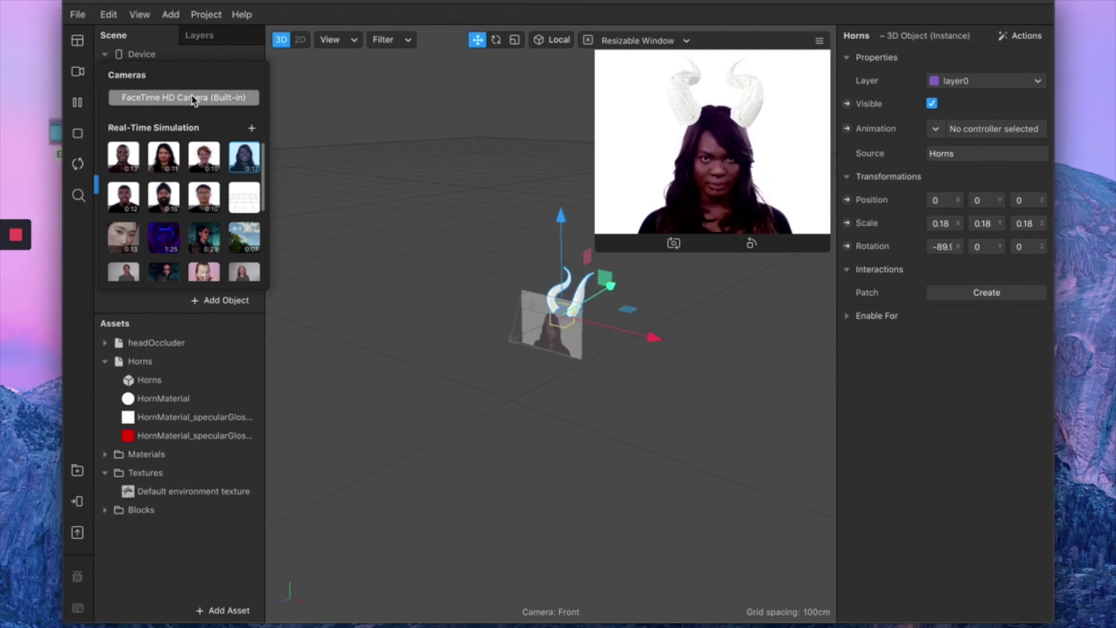
left_click(217, 99)
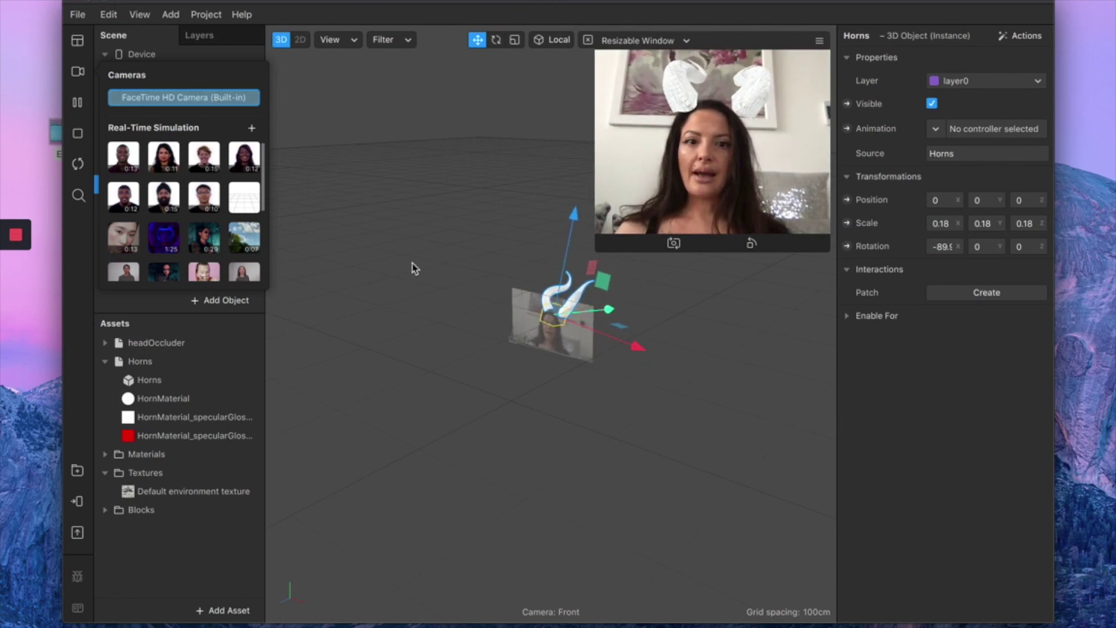
left_click(401, 223)
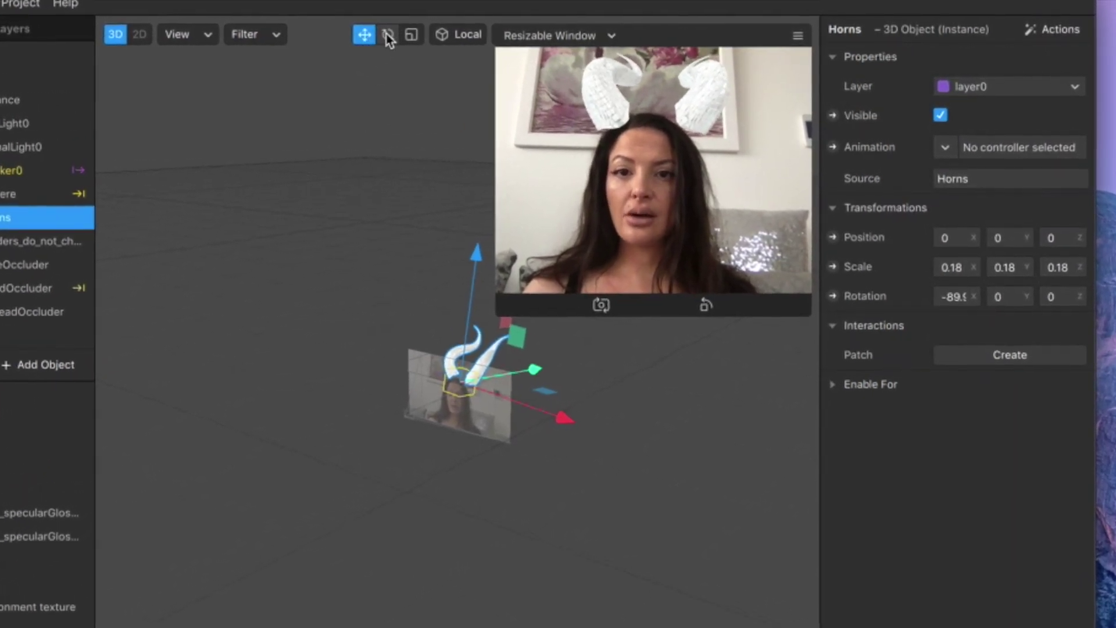
- Compare the move, rotate and scale manipulators on the Horns object
left_click(403, 35)
left_click(421, 35)
left_click(372, 33)
left_click(347, 34)
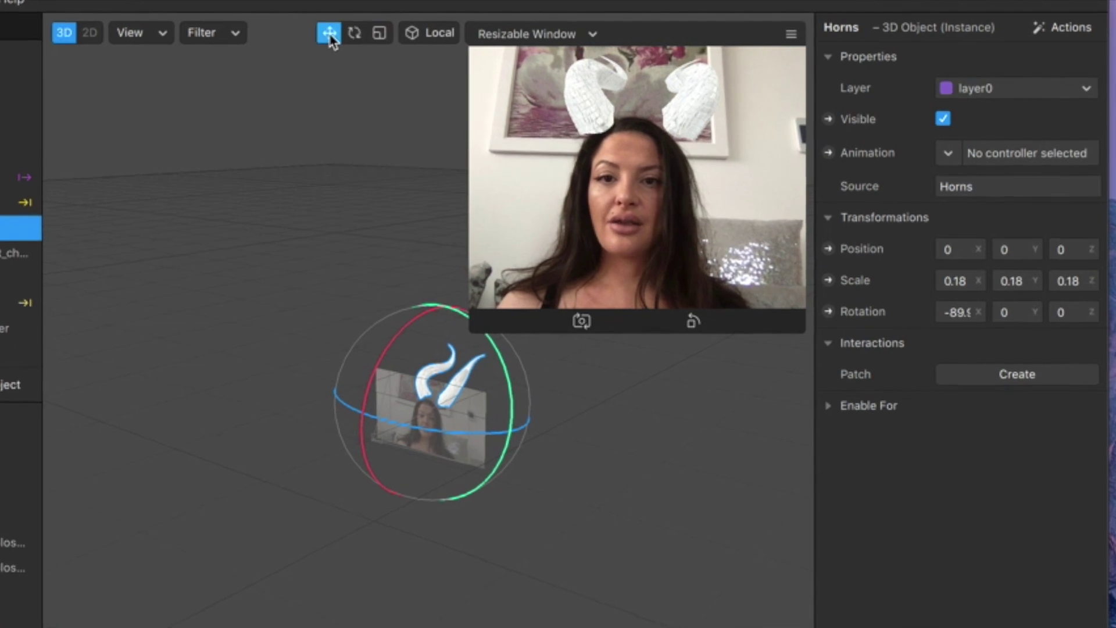
left_click(372, 34)
left_click(365, 33)
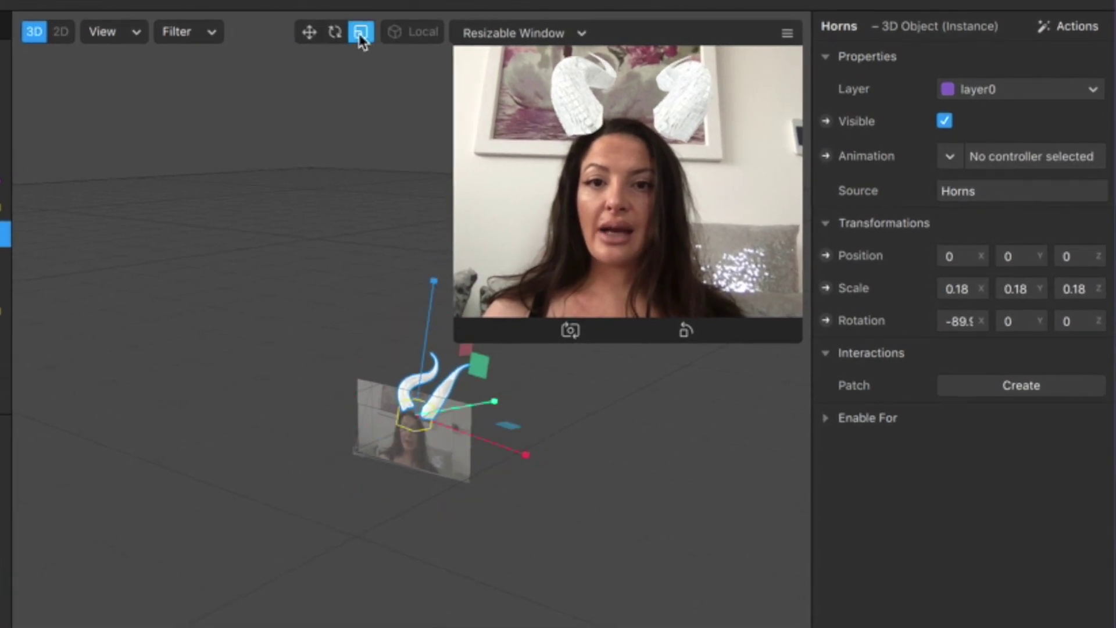
left_click_drag(490, 408, 473, 431)
- Move the Horns object sideways, down and in depth so the horn bases sit at the hairline on both sides of the head
left_click(299, 32)
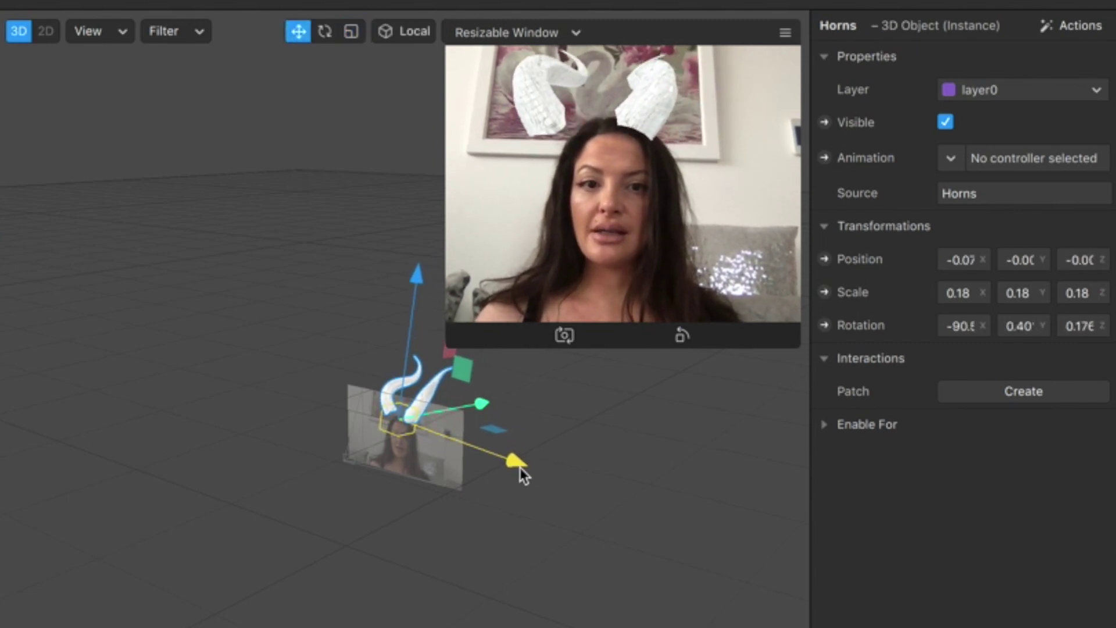
left_click_drag(528, 471, 534, 476)
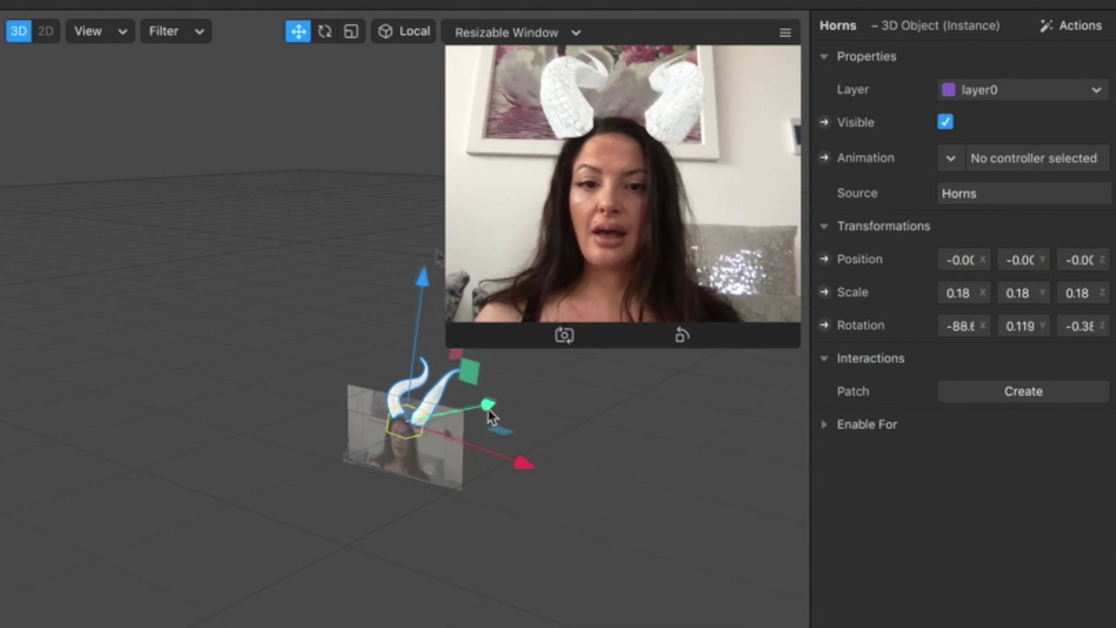
mouse_move(423, 279)
left_mouse_down()
mouse_move(426, 204)
mouse_move(421, 298)
mouse_move(429, 286)
left_mouse_up()
mouse_move(516, 419)
left_mouse_down()
mouse_move(506, 426)
mouse_move(530, 393)
mouse_move(519, 408)
left_mouse_up()
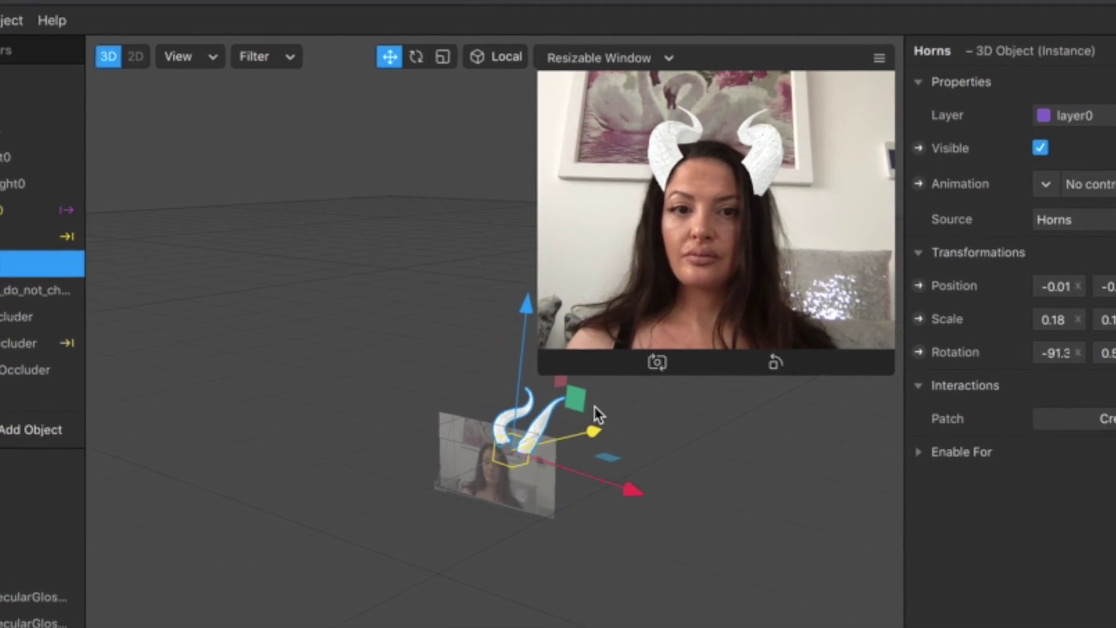
left_click_drag(623, 423, 647, 428)
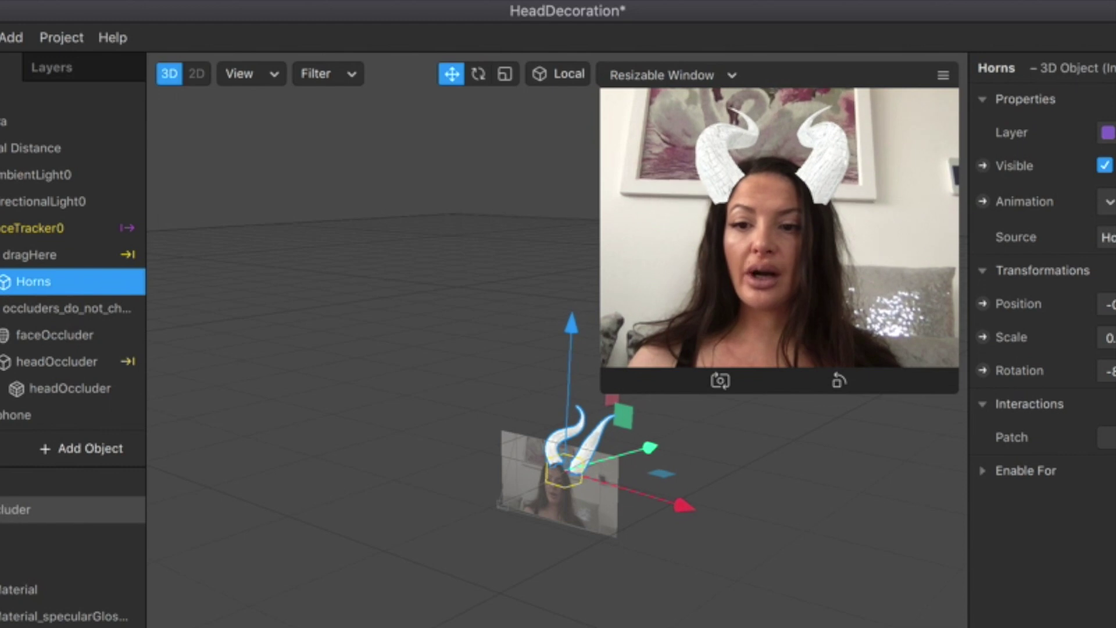
- Tilt the Horns object to an X rotation of about -69° and shift it in depth to fit the head
left_click(58, 509)
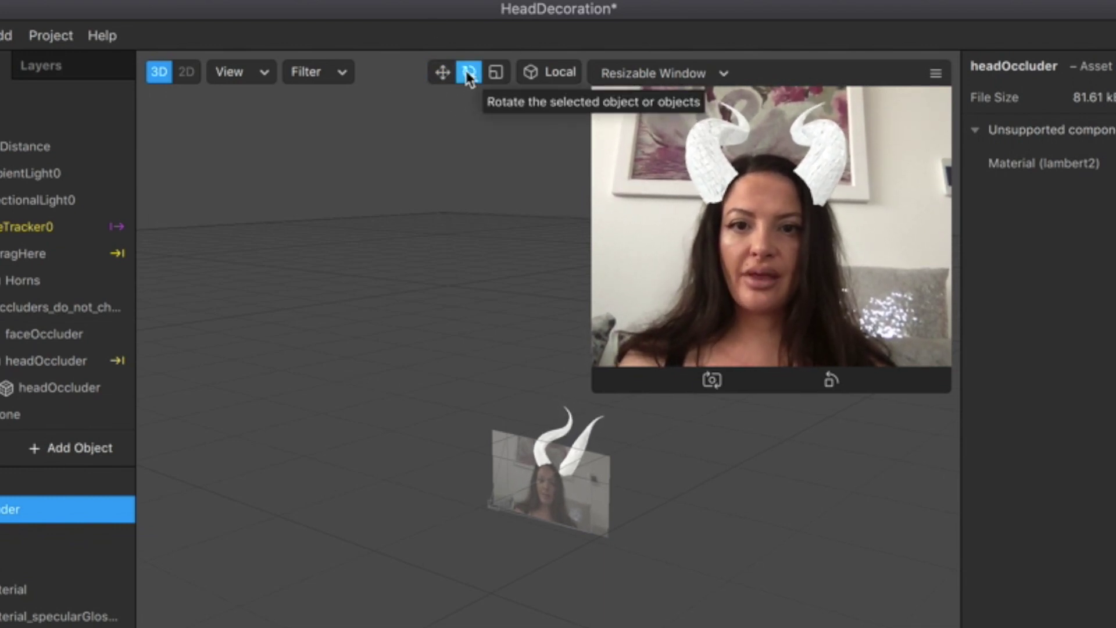
left_click_drag(595, 393, 598, 349)
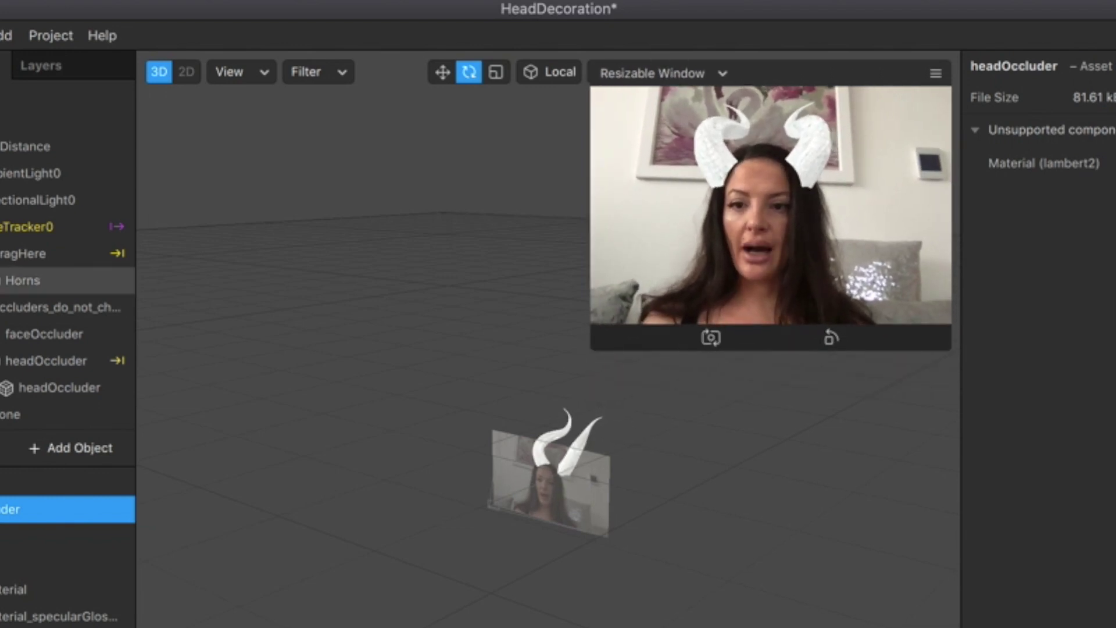
left_click(32, 282)
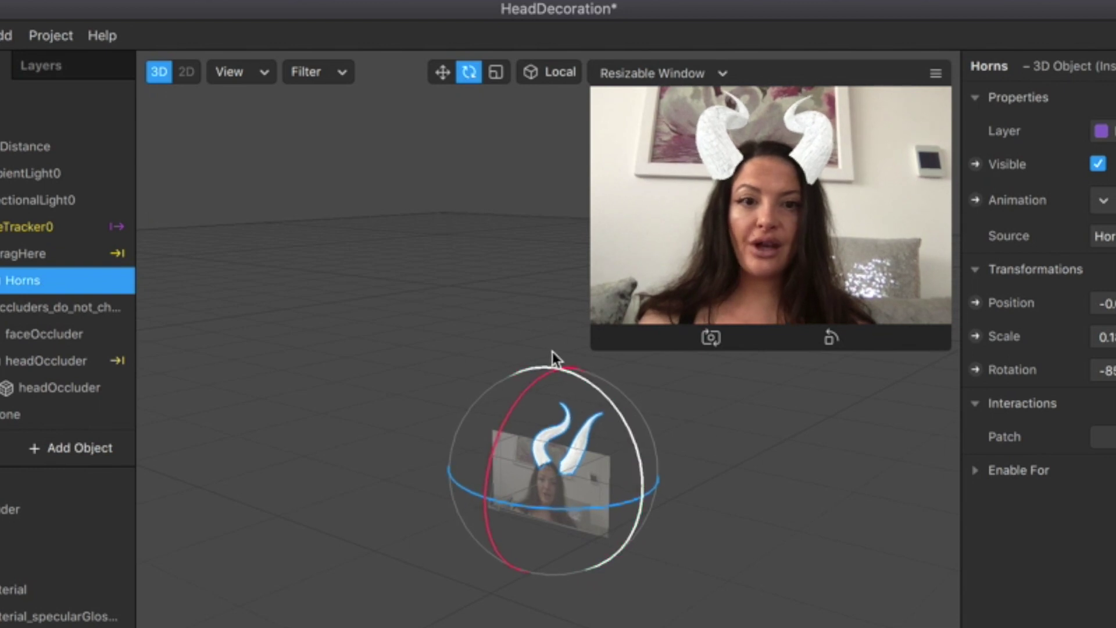
mouse_move(552, 374)
left_mouse_down()
mouse_move(523, 404)
mouse_move(531, 409)
mouse_move(530, 395)
mouse_move(577, 347)
mouse_move(532, 399)
mouse_move(558, 390)
left_mouse_up()
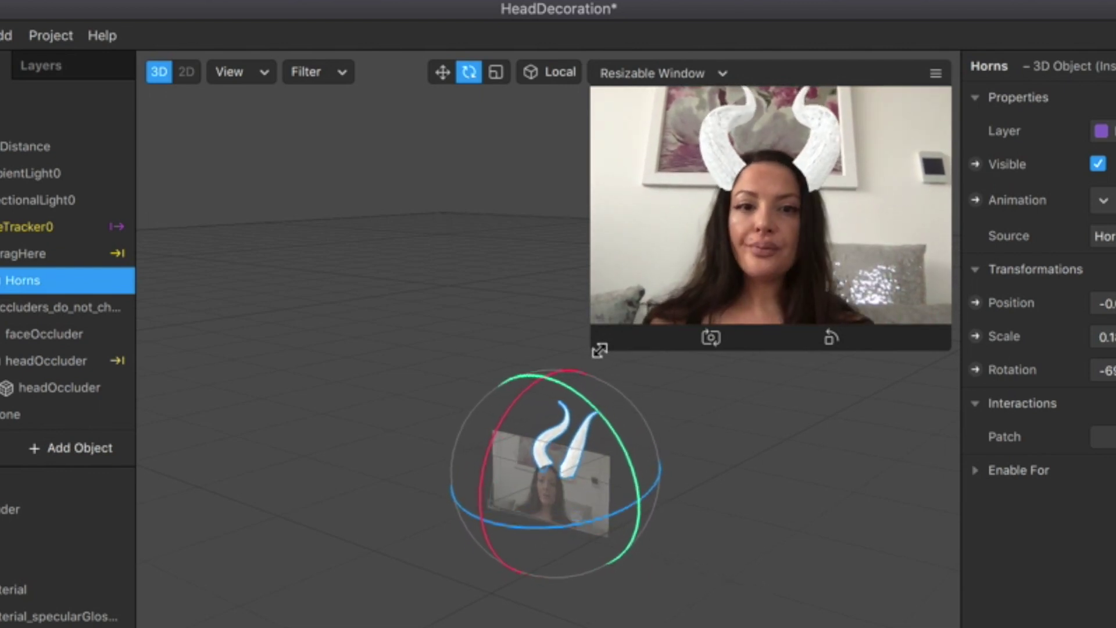
left_click_drag(599, 381, 602, 428)
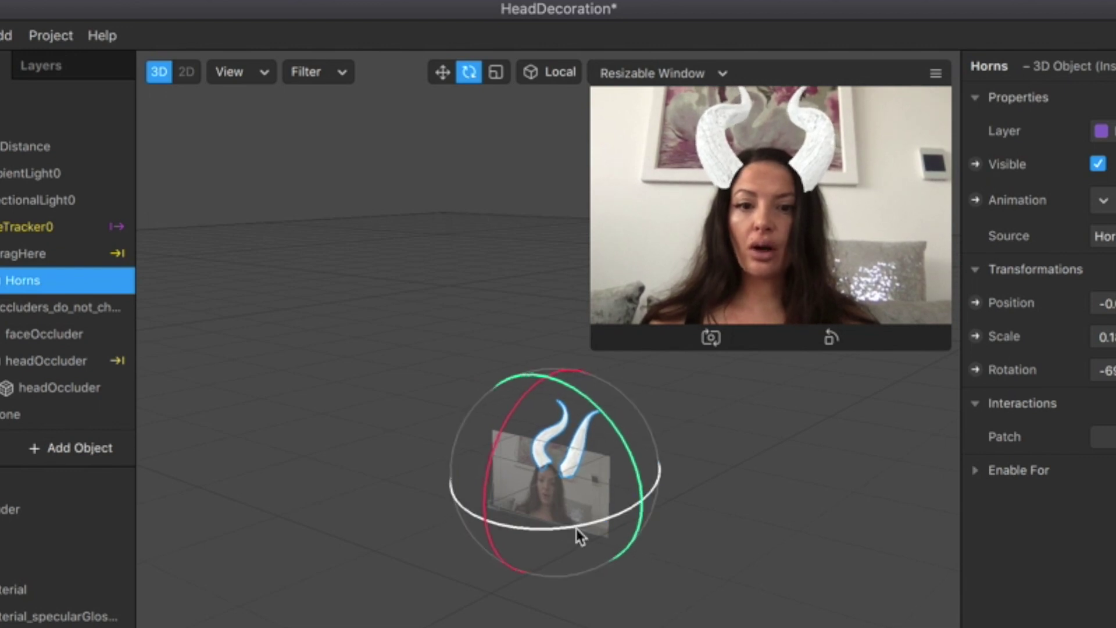
left_click_drag(578, 533, 578, 528)
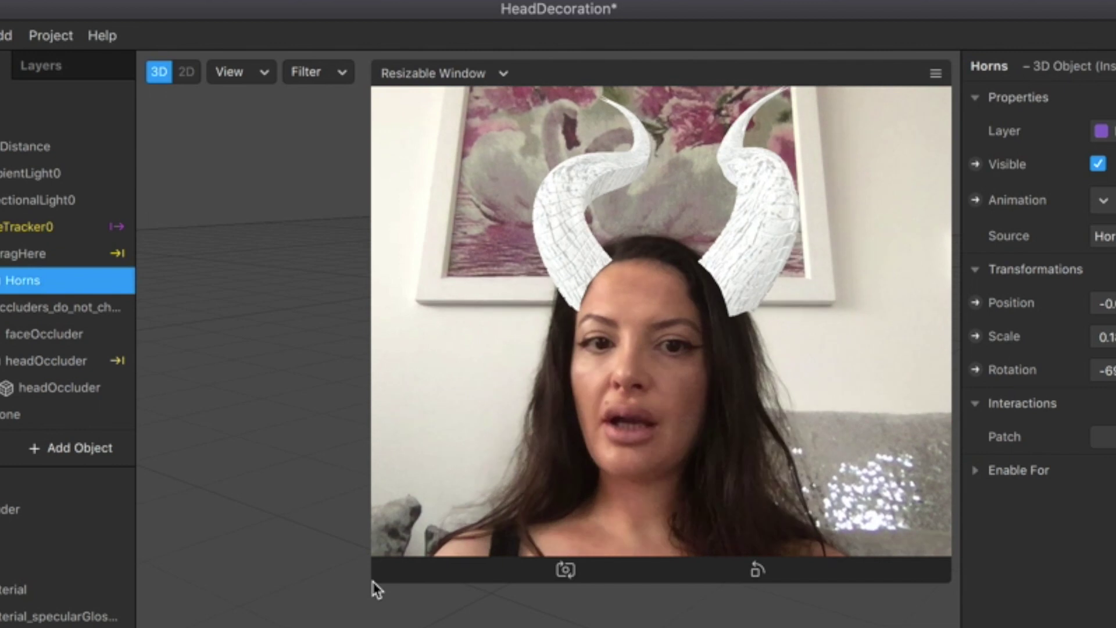
left_click_drag(377, 589, 527, 342)
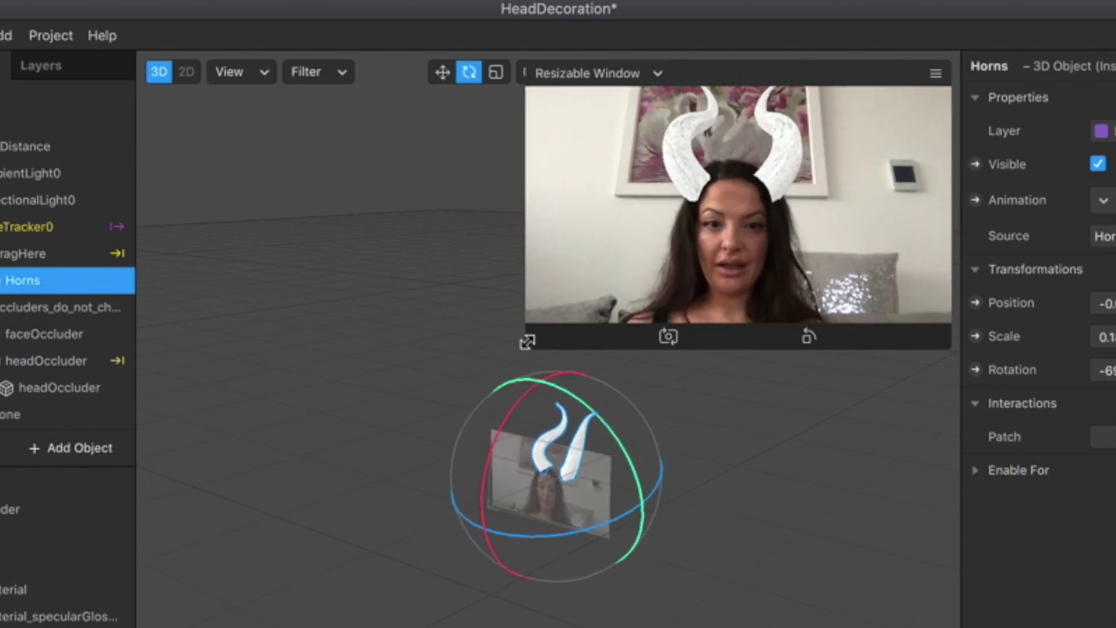
left_click(443, 72)
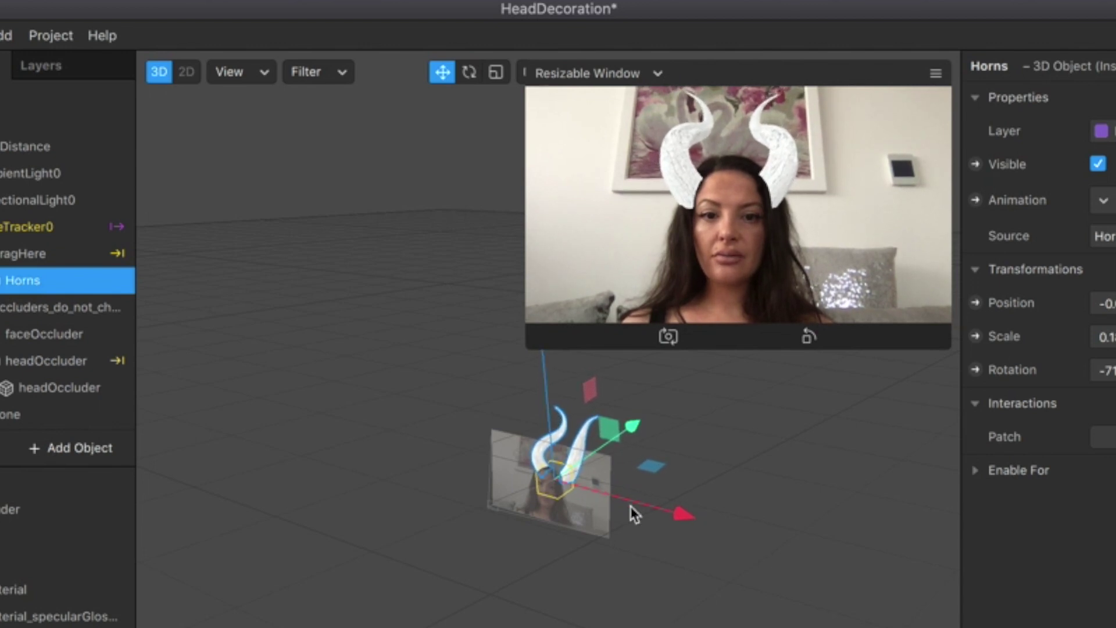
left_click_drag(630, 432, 640, 428)
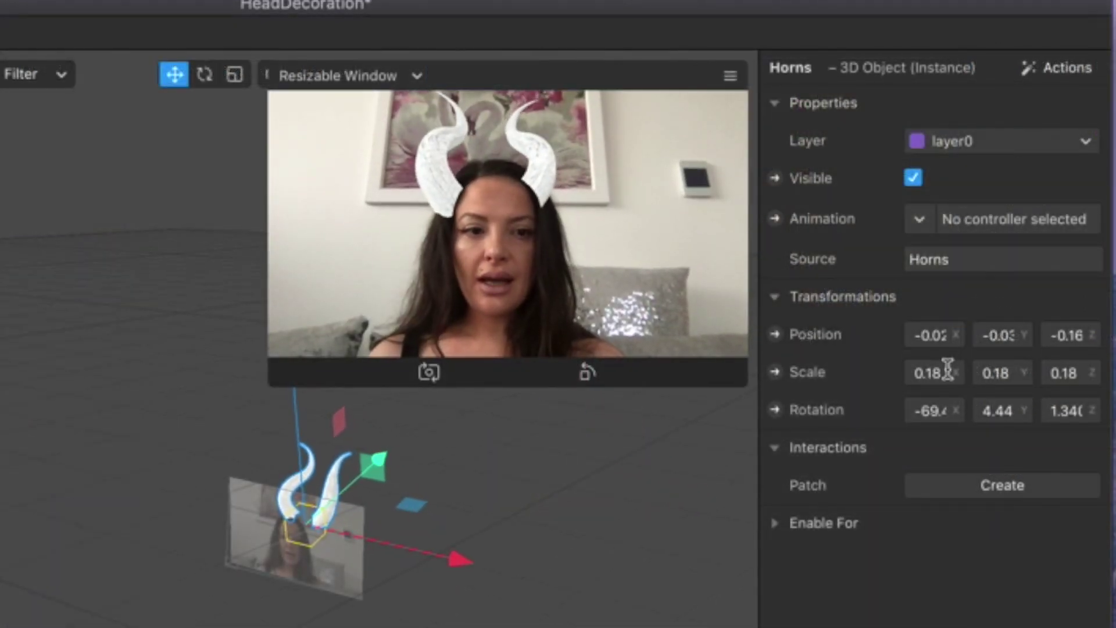
- Set the Horns object's scale to 0.17 on all three axes and nudge it along X to centre it on the head
left_click(948, 370)
key("BackSpace")
type("7")
key("Return")
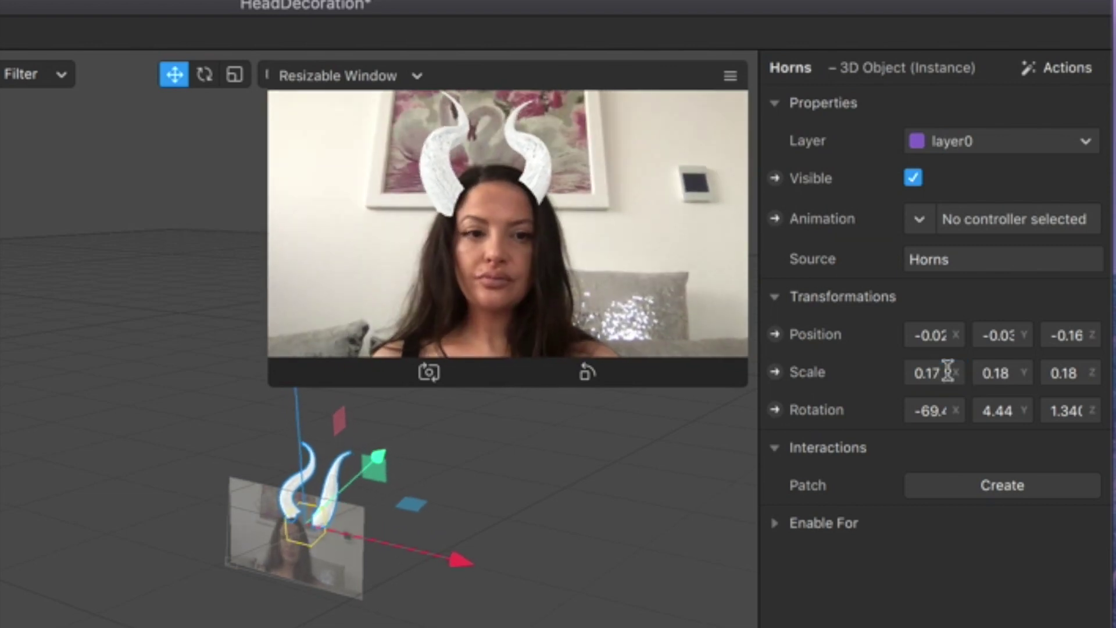
left_click(1010, 372)
key("BackSpace")
type("7")
key("Return")
left_click(1084, 375)
key("BackSpace")
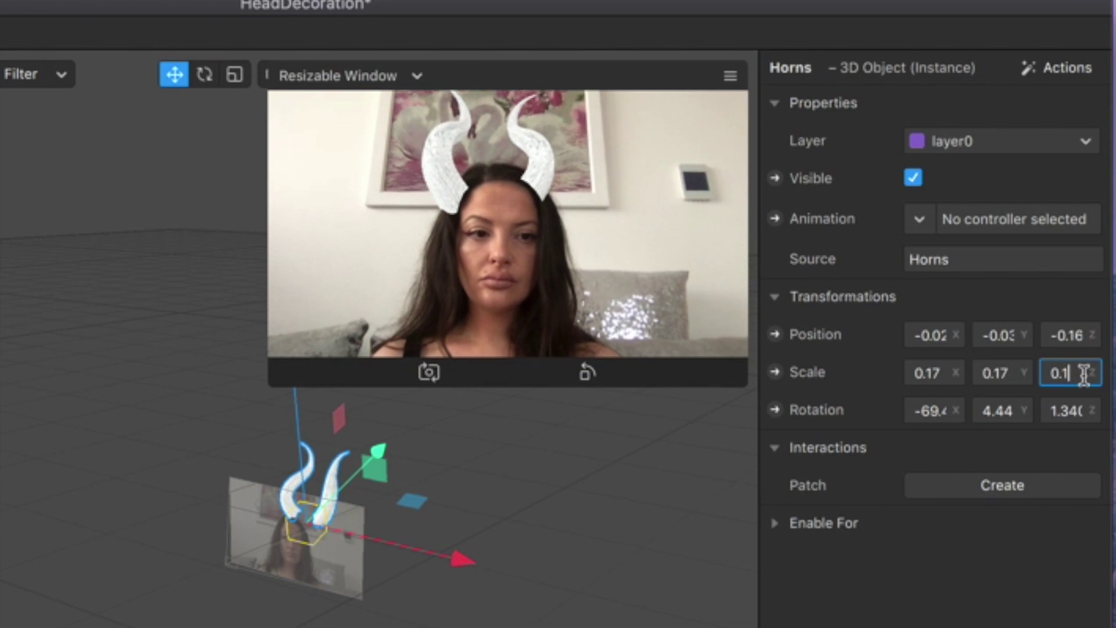
type("7")
key("Return")
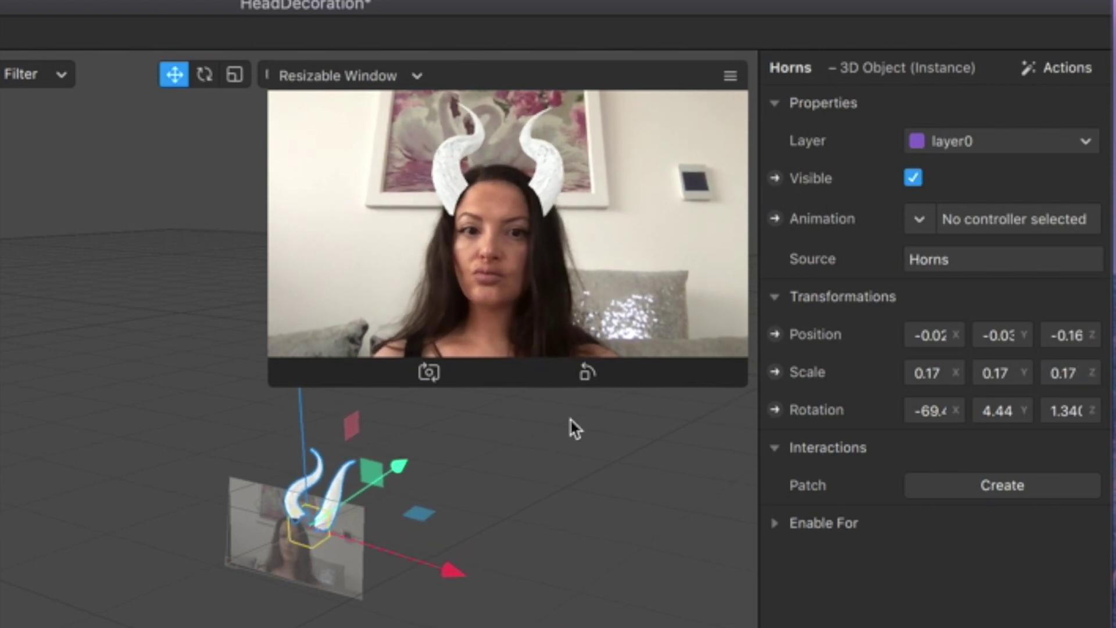
left_click_drag(441, 559, 448, 560)
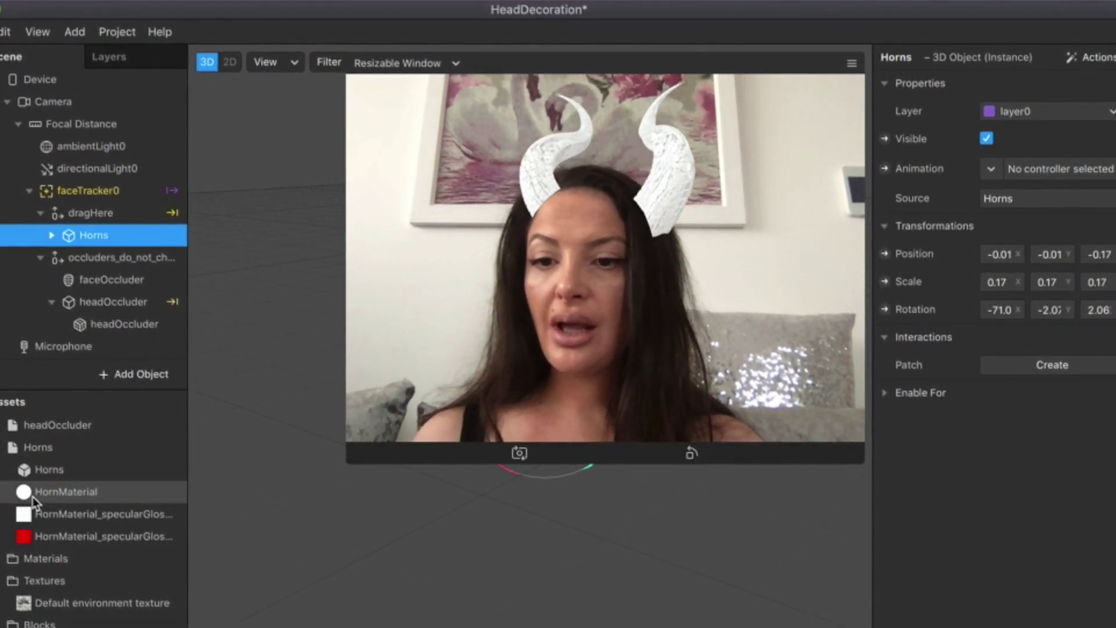
- Lower the HornMaterial's roughness to 19%, keeping the Physically-Based shader and 100% metallic
left_click(77, 491)
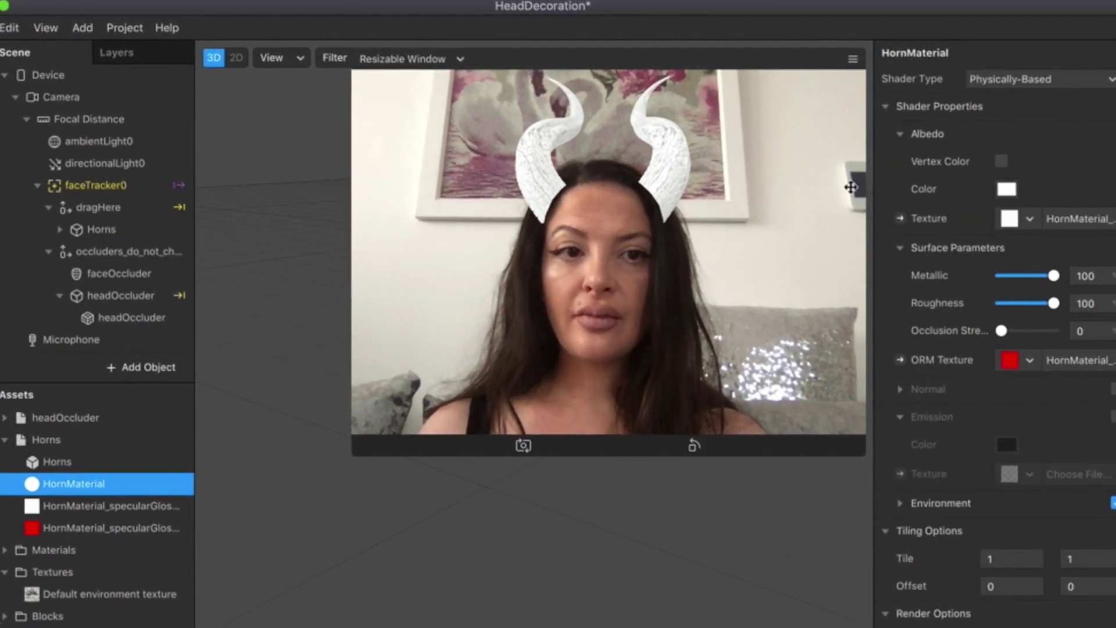
left_click(1001, 80)
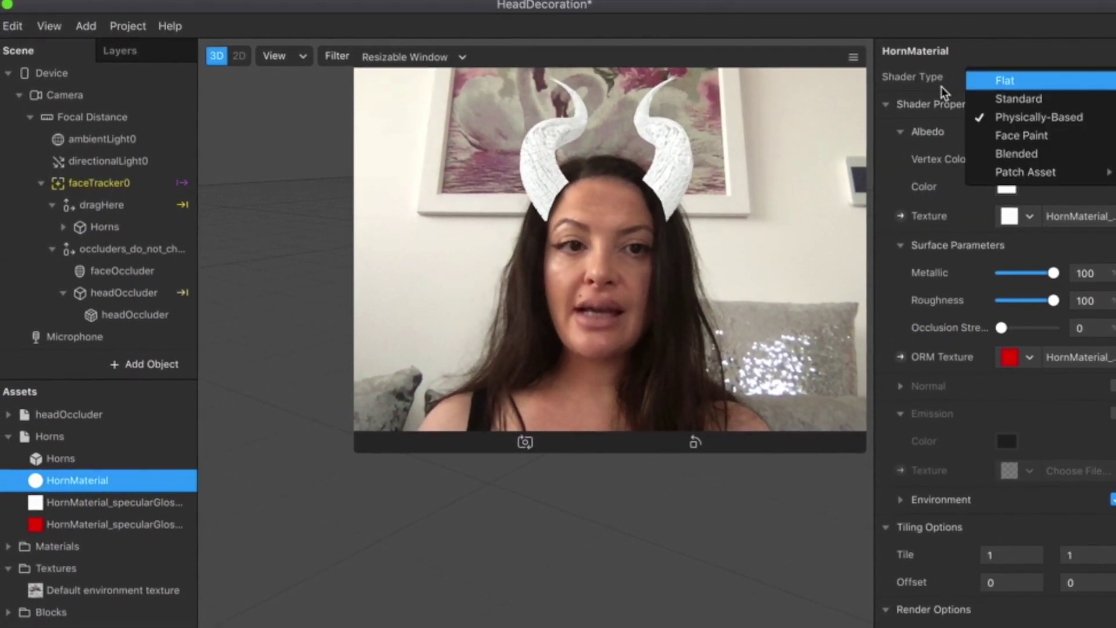
left_click(1026, 117)
mouse_move(1054, 269)
left_mouse_down()
mouse_move(997, 268)
mouse_move(1053, 267)
left_mouse_up()
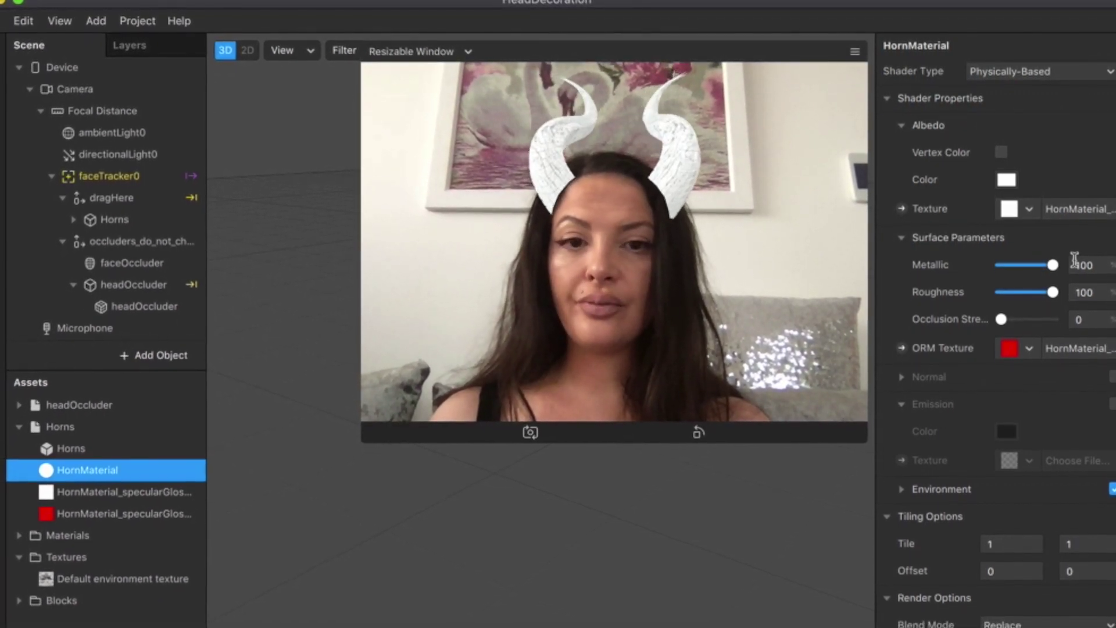
left_click_drag(1052, 289, 1011, 286)
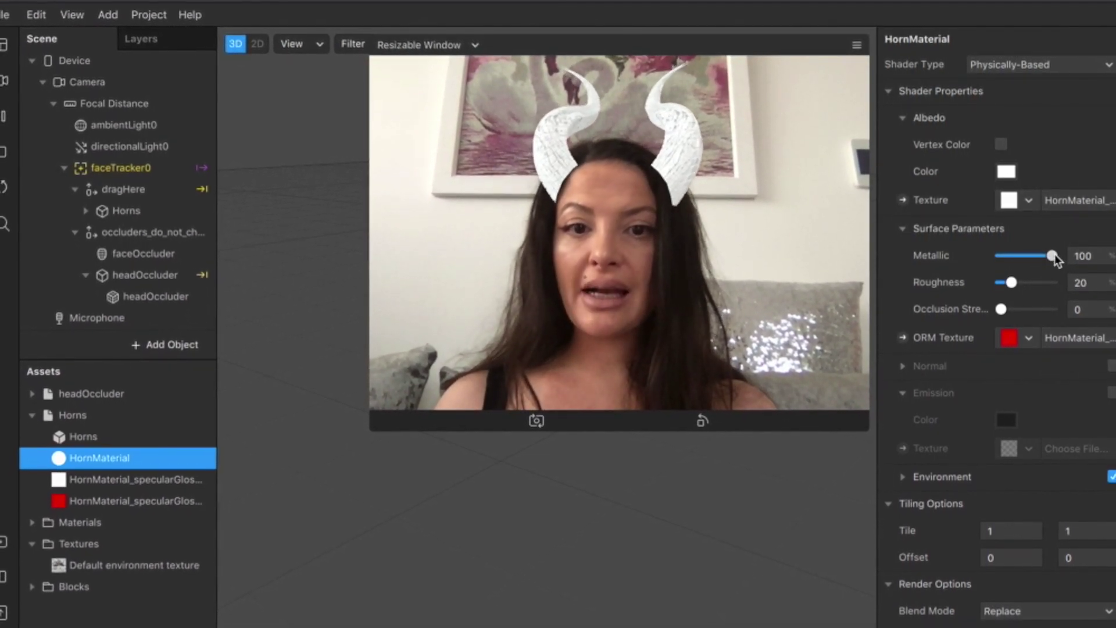
left_click(1010, 283)
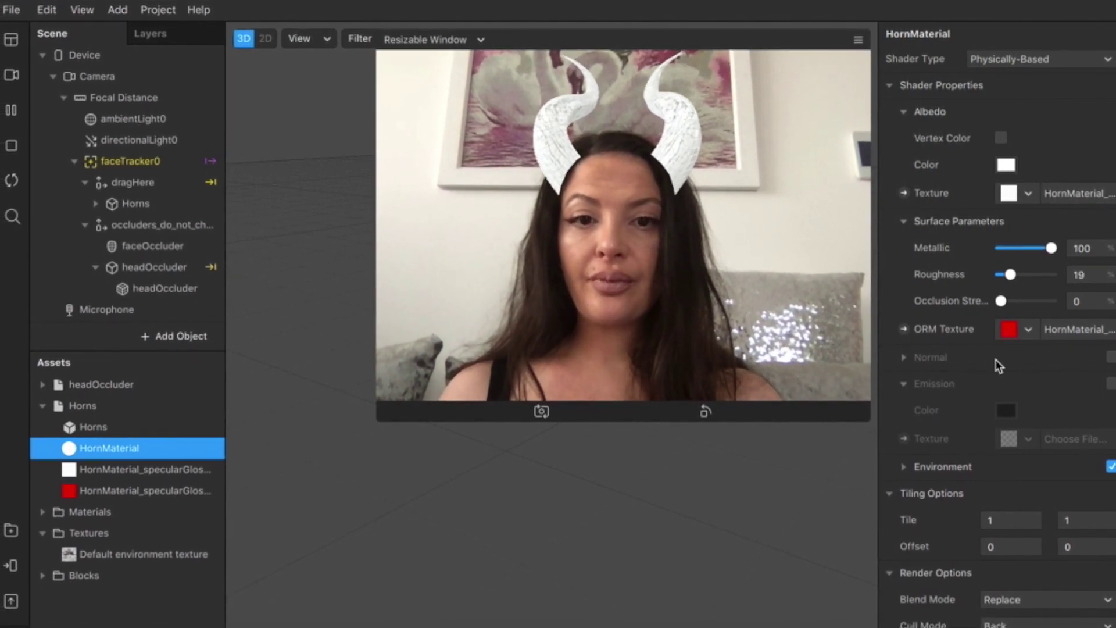
- Change the HornMaterial's albedo colour to black, and lower its metallic to 72% and roughness to 10%
left_click(1006, 165)
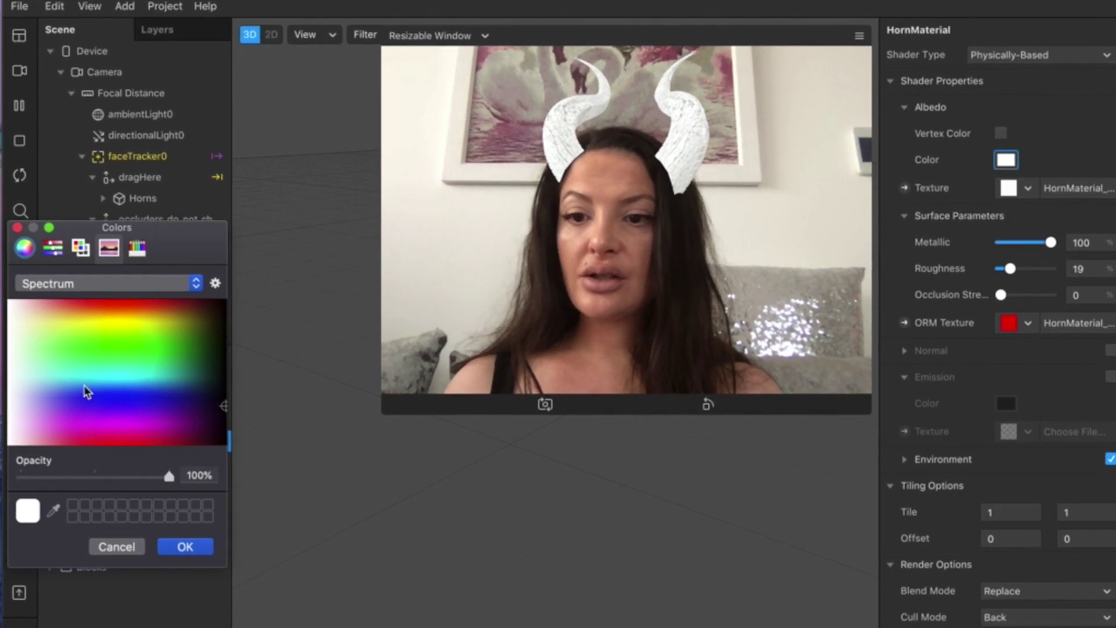
left_click(222, 379)
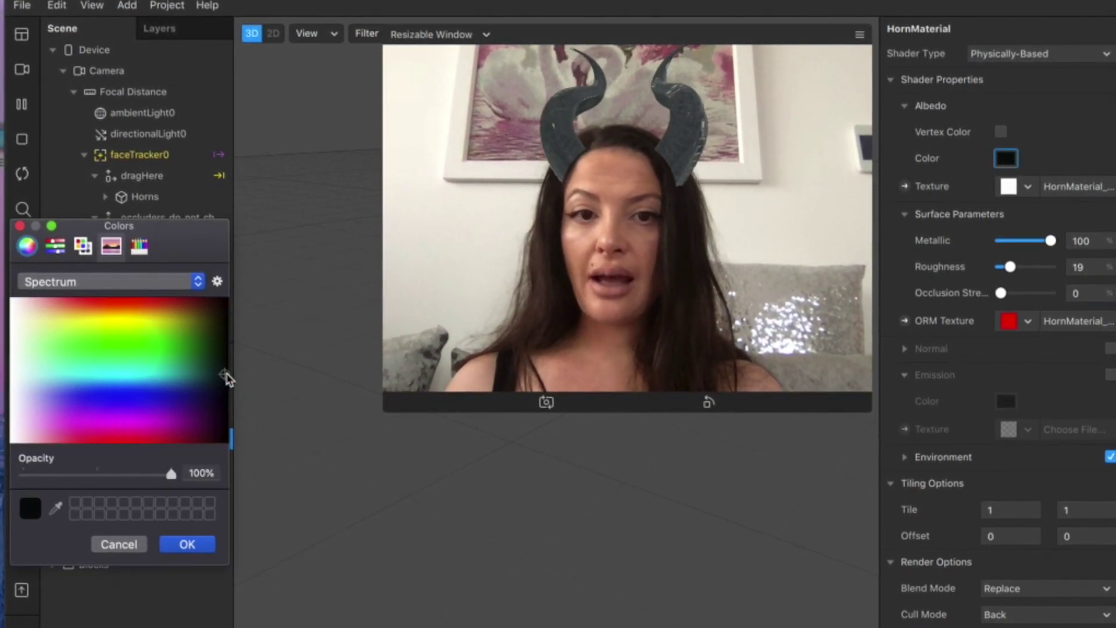
left_click(188, 543)
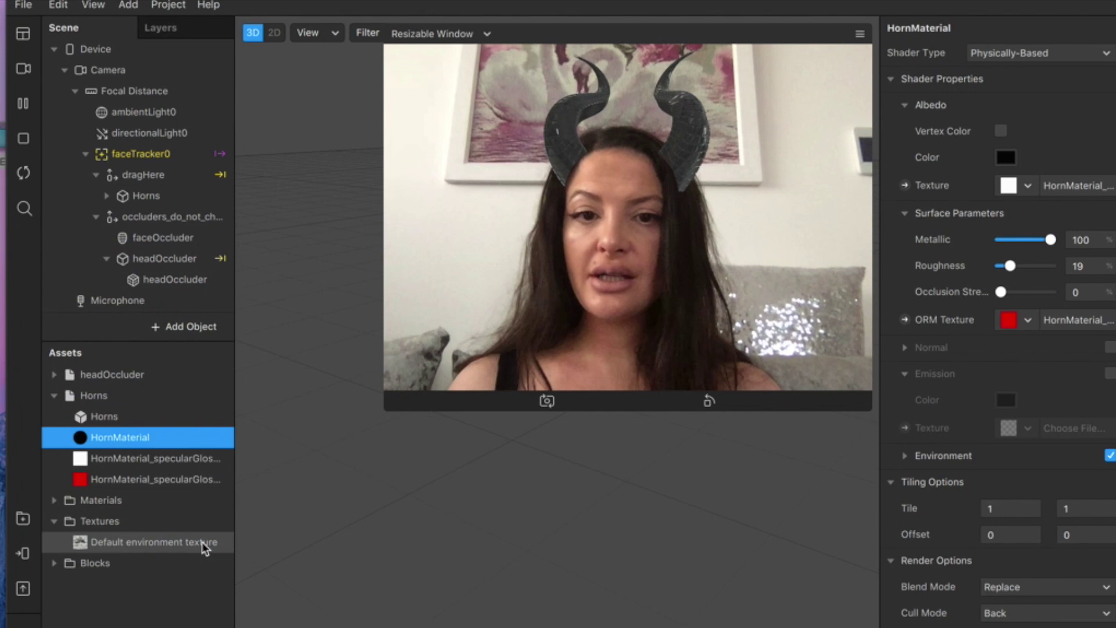
left_click_drag(1050, 239, 1039, 243)
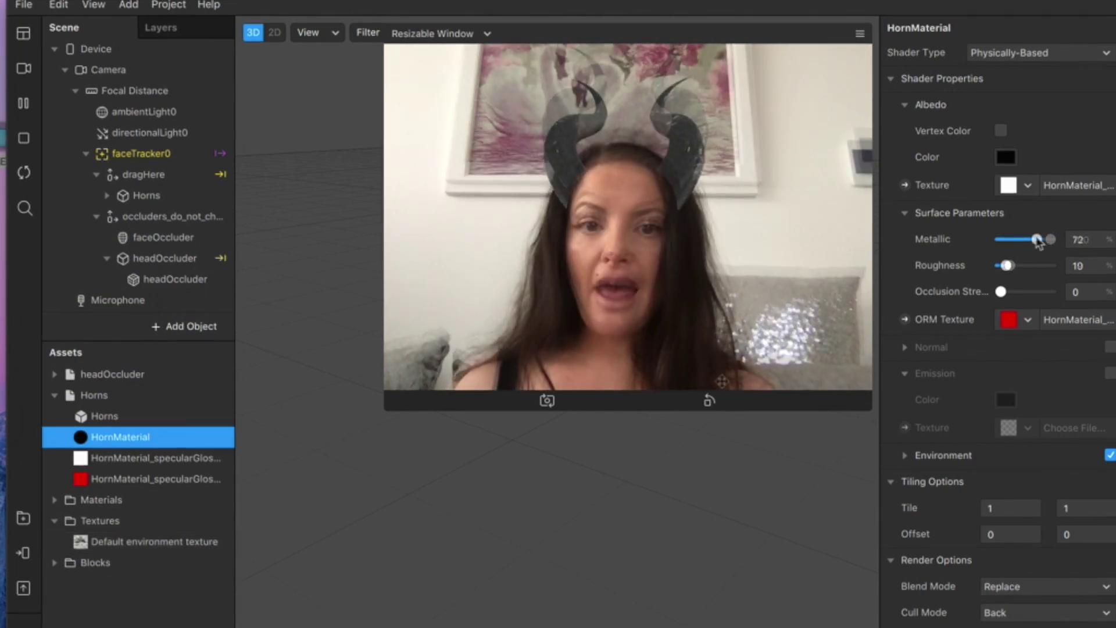
- Remove the ORM texture and the default environment texture from HornMaterial
left_click(1027, 319)
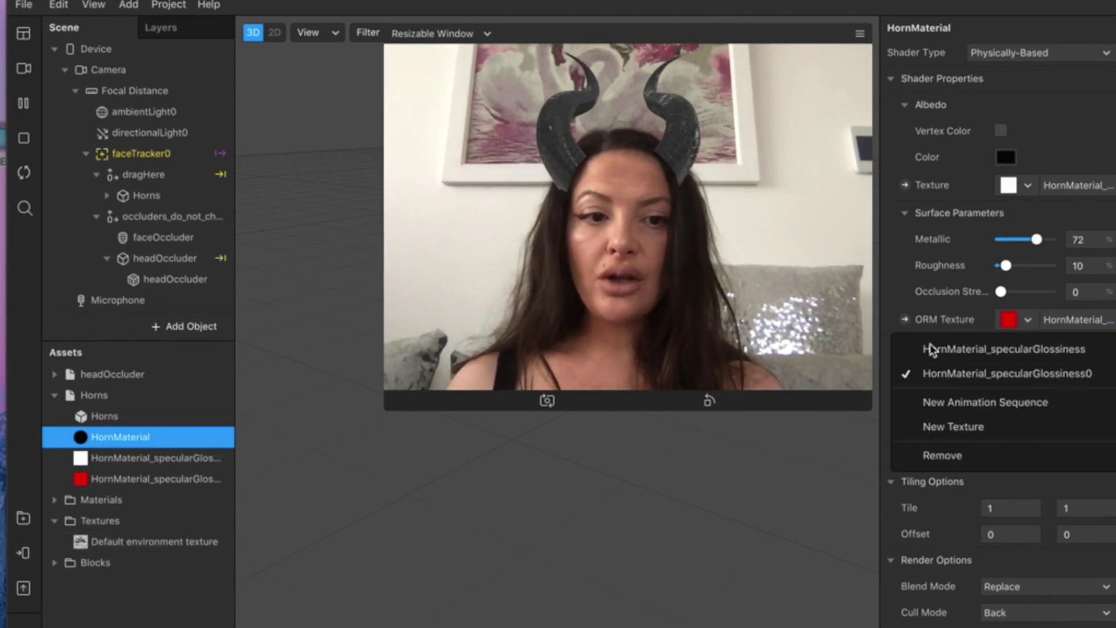
left_click(934, 456)
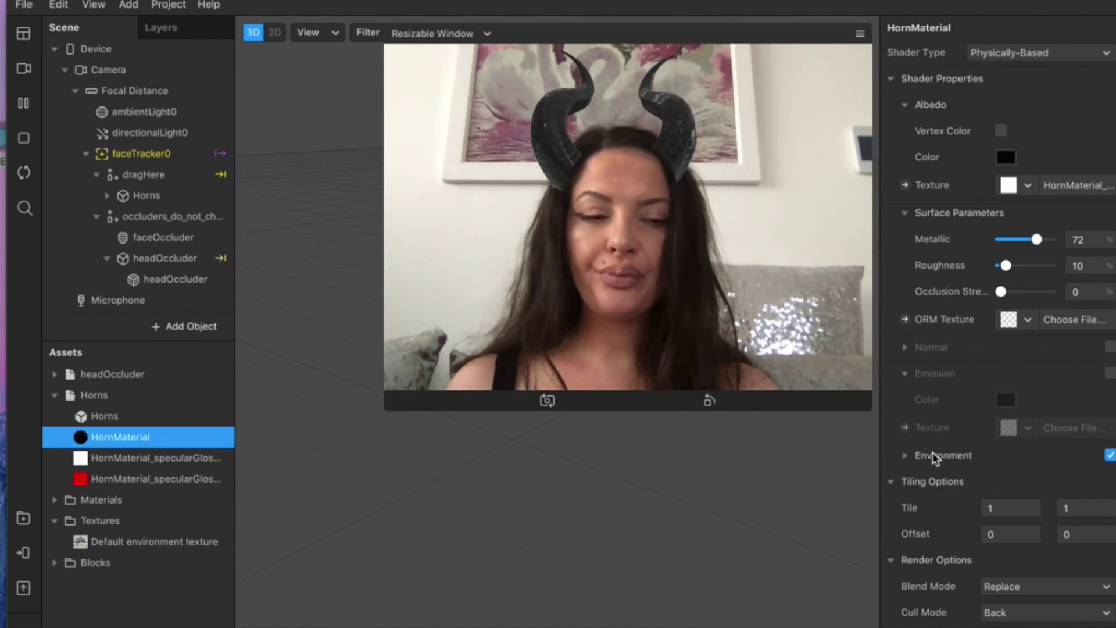
scroll(986, 519, "down", 2)
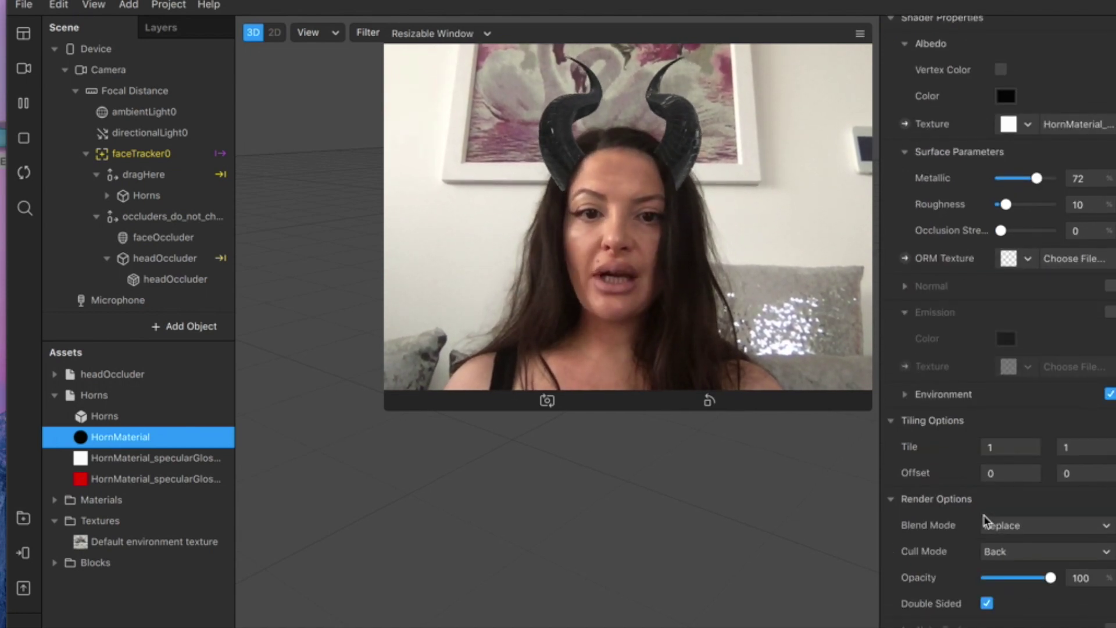
scroll(986, 519, "down", 2)
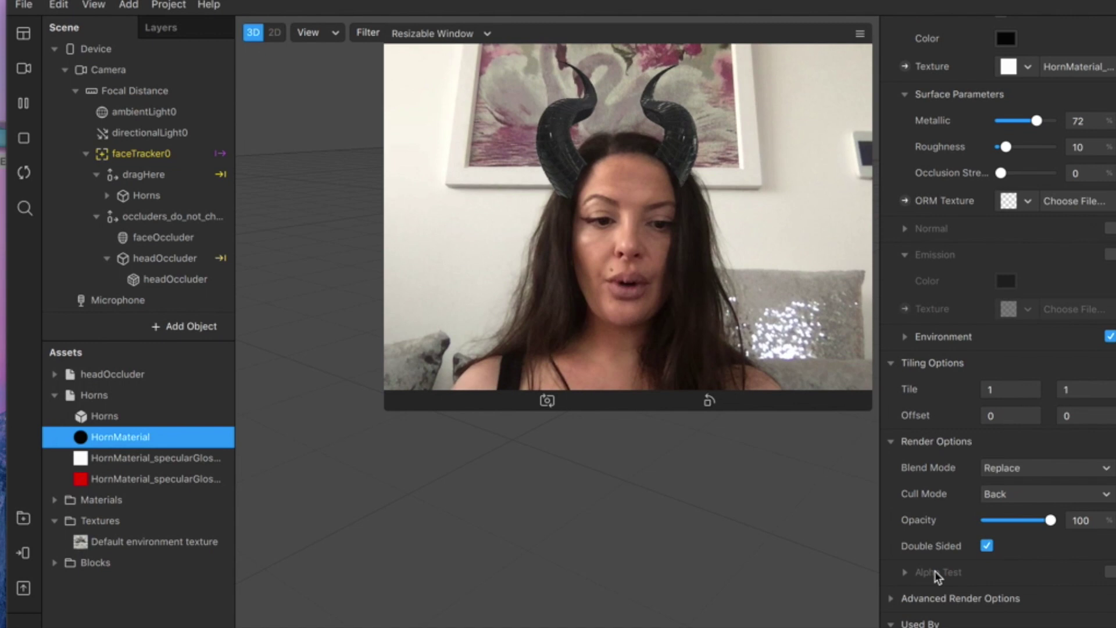
left_click(904, 338)
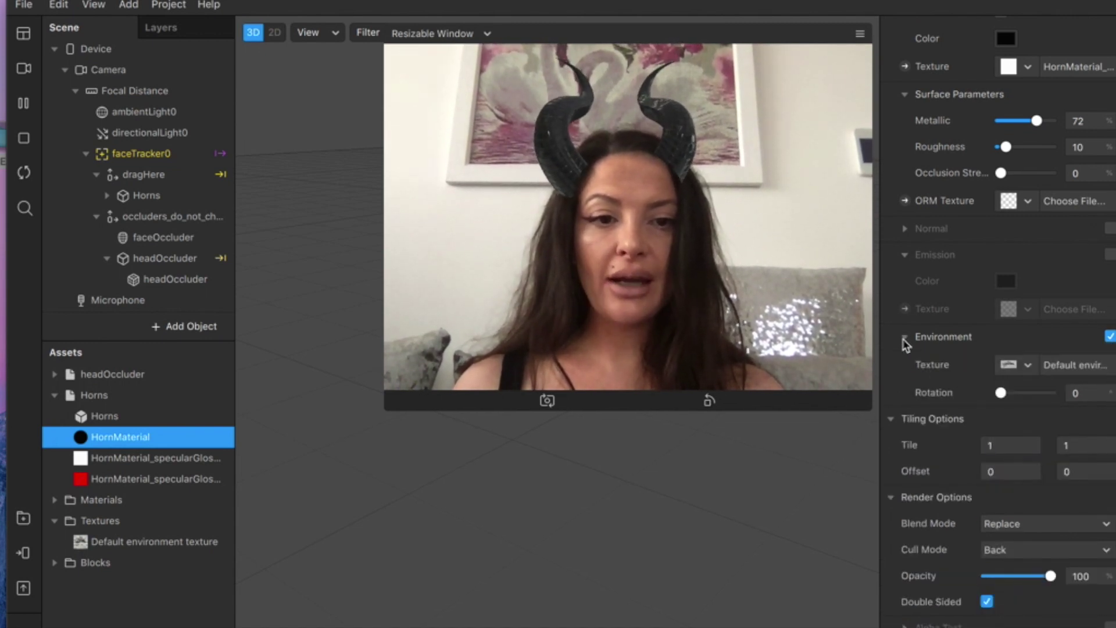
left_click(1022, 363)
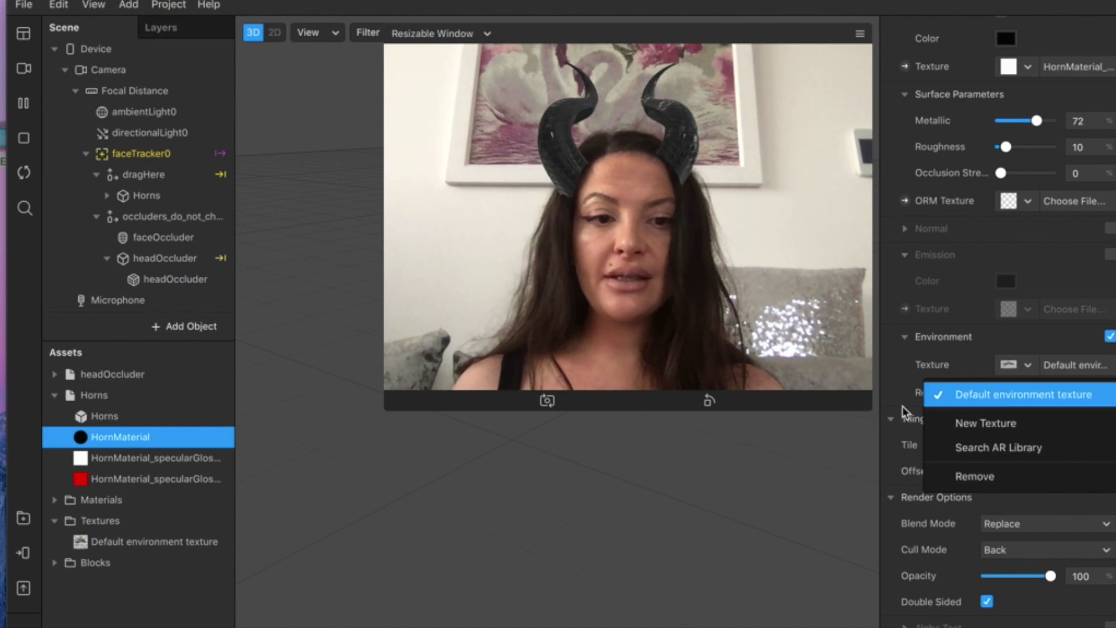
left_click(992, 476)
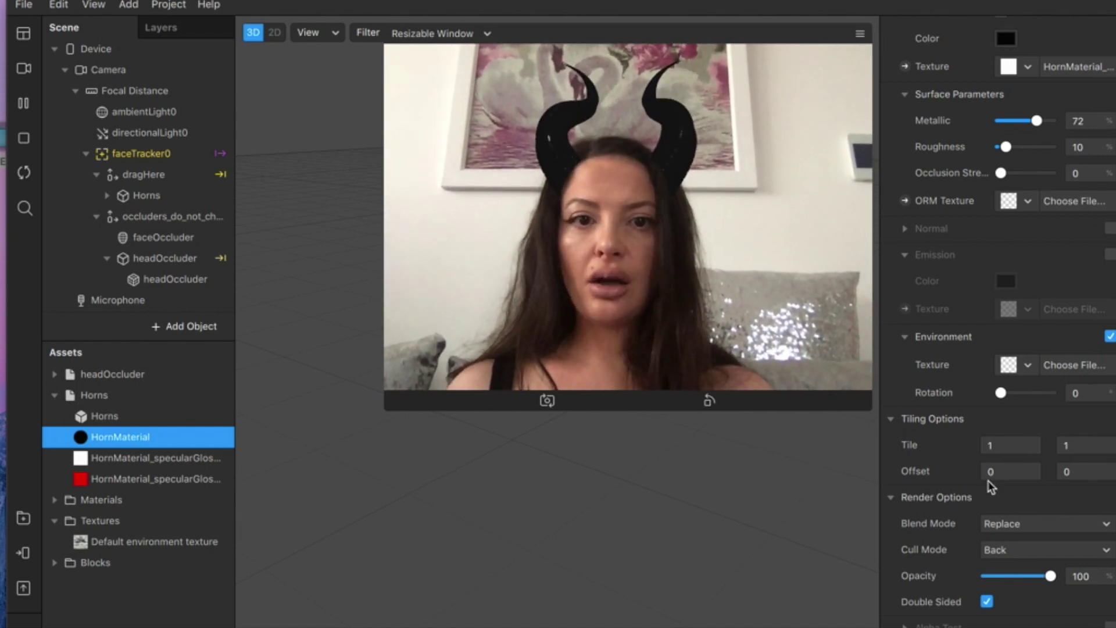
- Import the free Studio texture from the AR Library as the HornMaterial's environment texture
scroll(1032, 507, "up", 1)
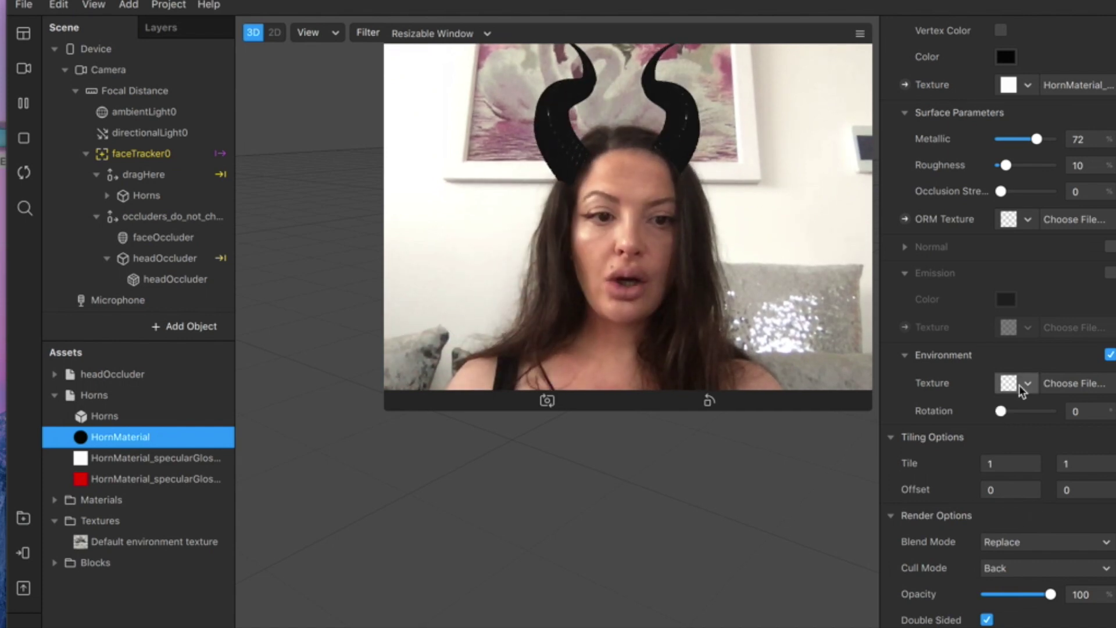
left_click(1026, 383)
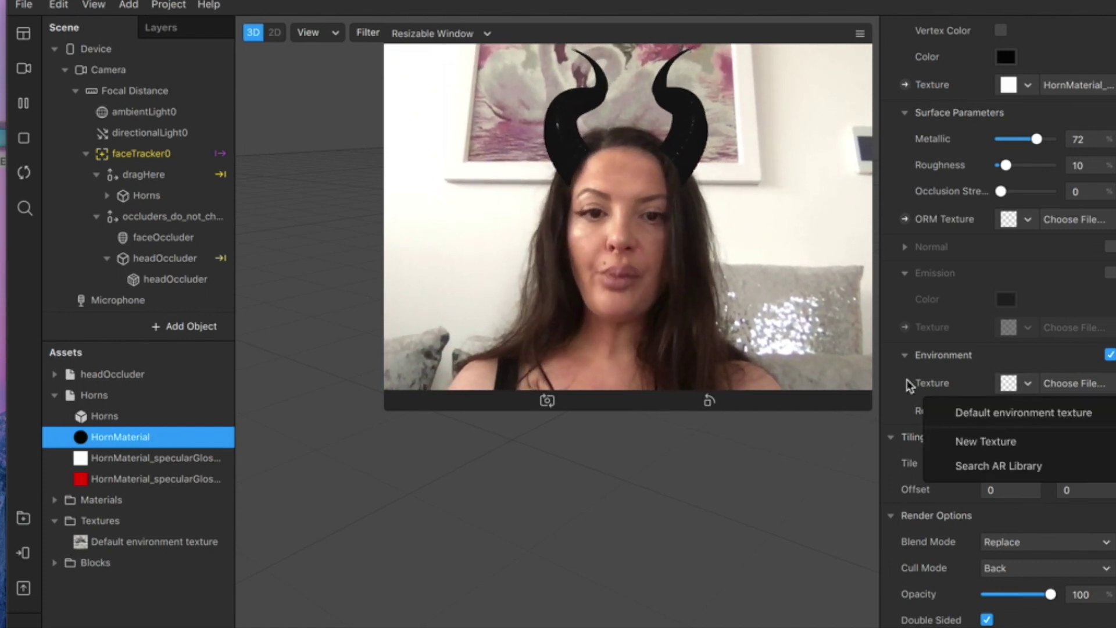
left_click(1003, 465)
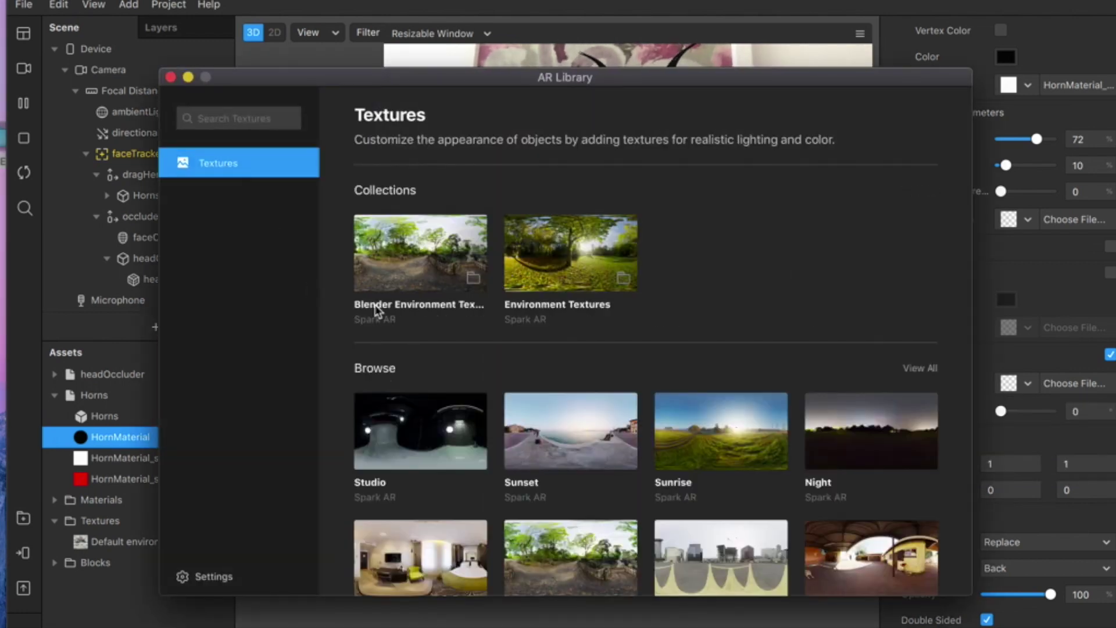
left_click(417, 429)
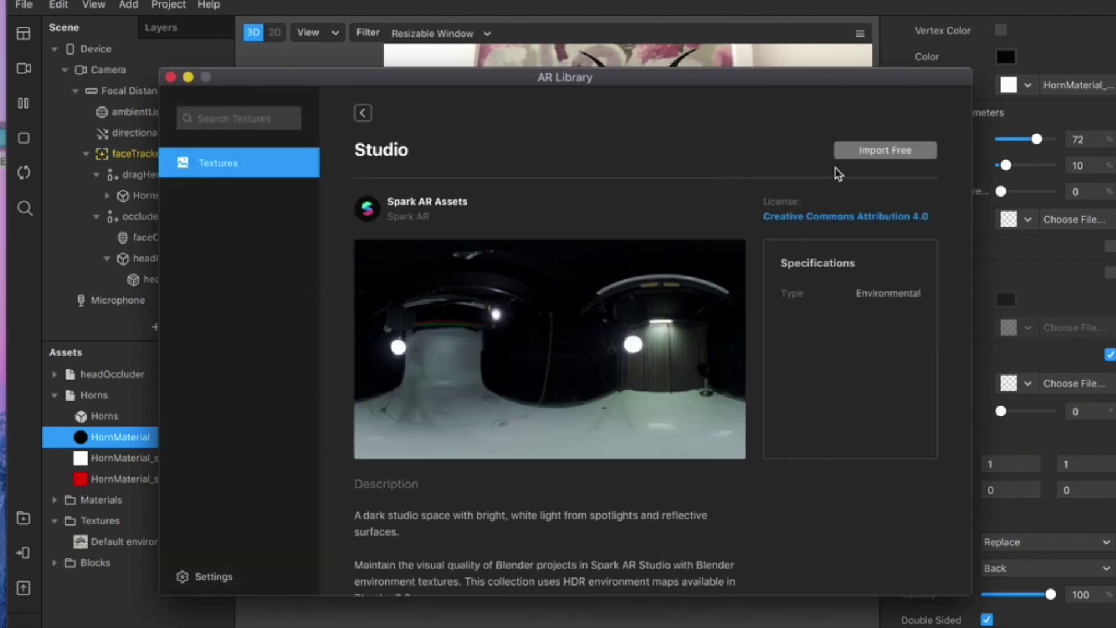
left_click(875, 150)
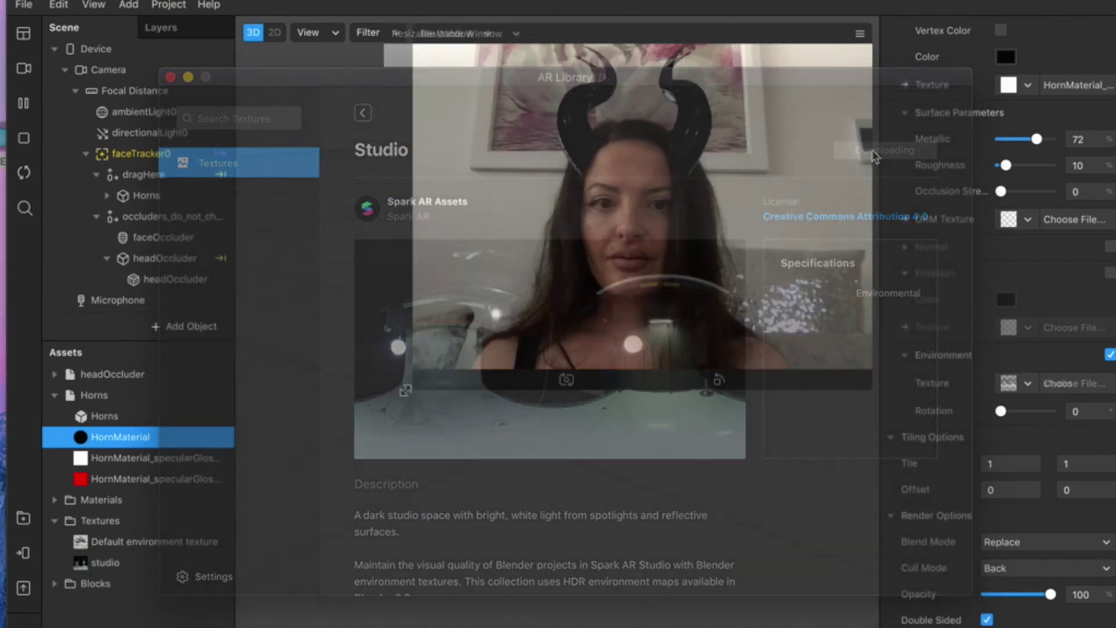
- Enlarge the camera preview and set the studio environment texture's rotation to 233°
left_click_drag(406, 390, 302, 505)
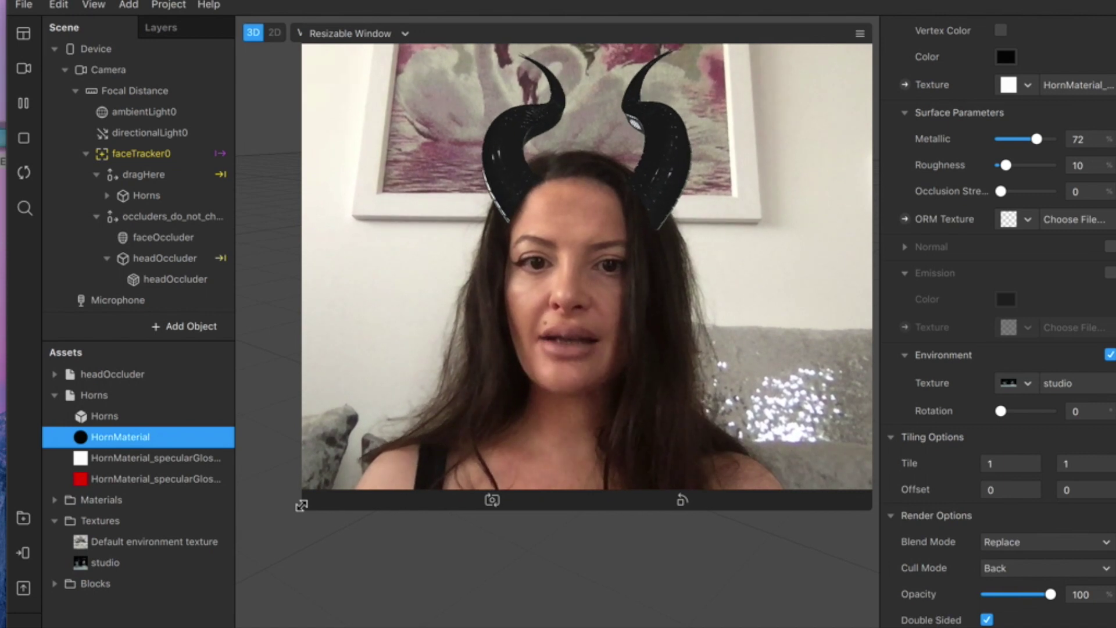
left_click_drag(304, 503, 360, 458)
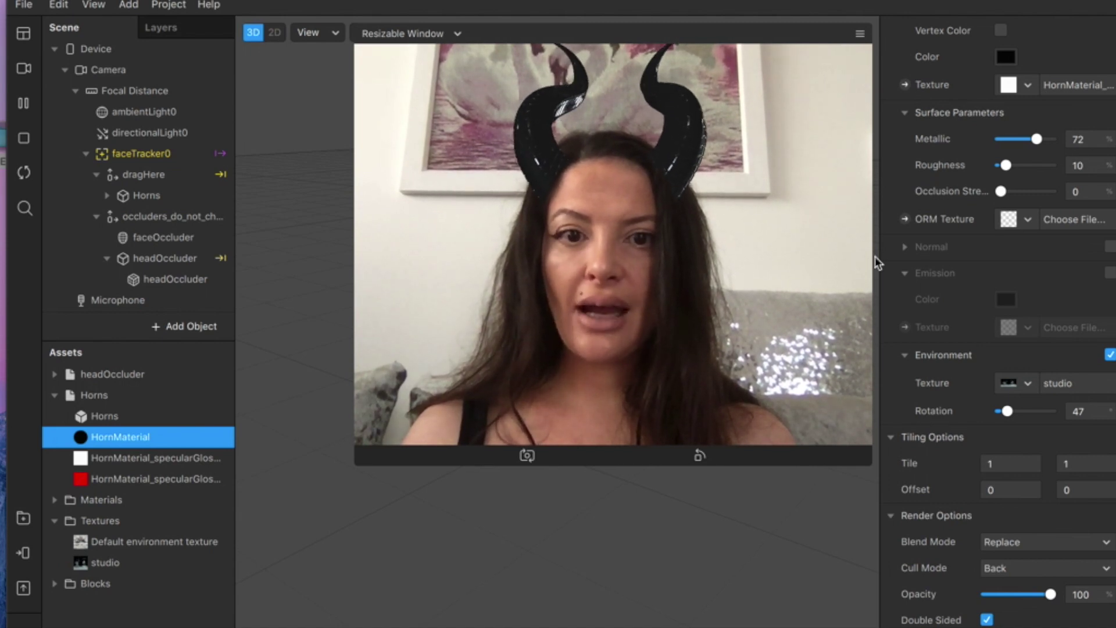
left_click_drag(1008, 411, 1027, 396)
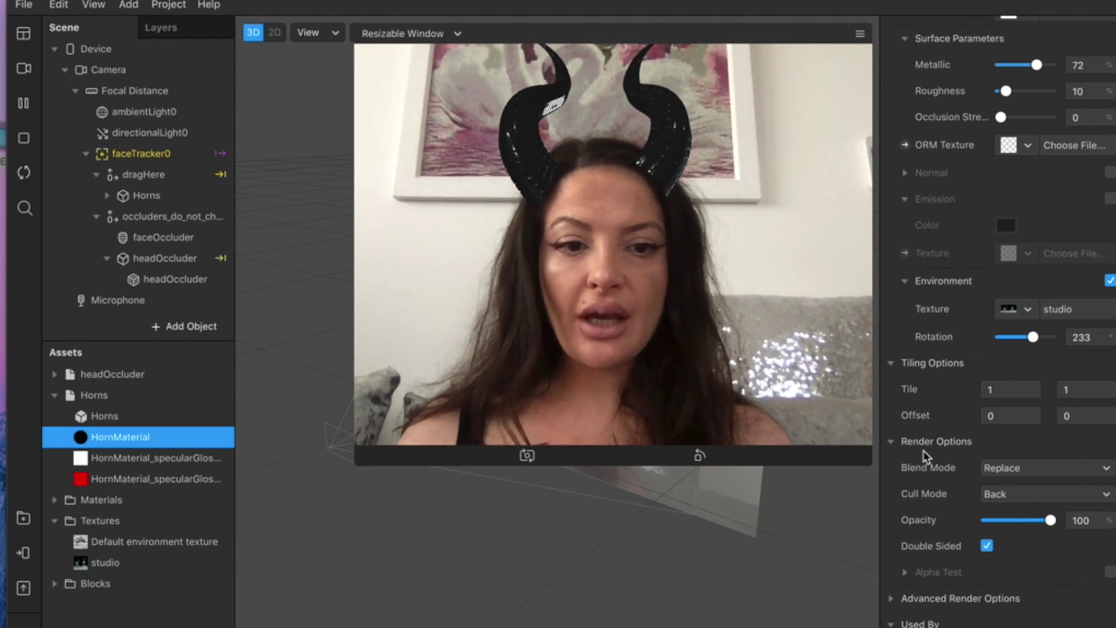
- Try the Alpha, Add and Subtract blend modes on HornMaterial and return it to Replace
left_click(1072, 470)
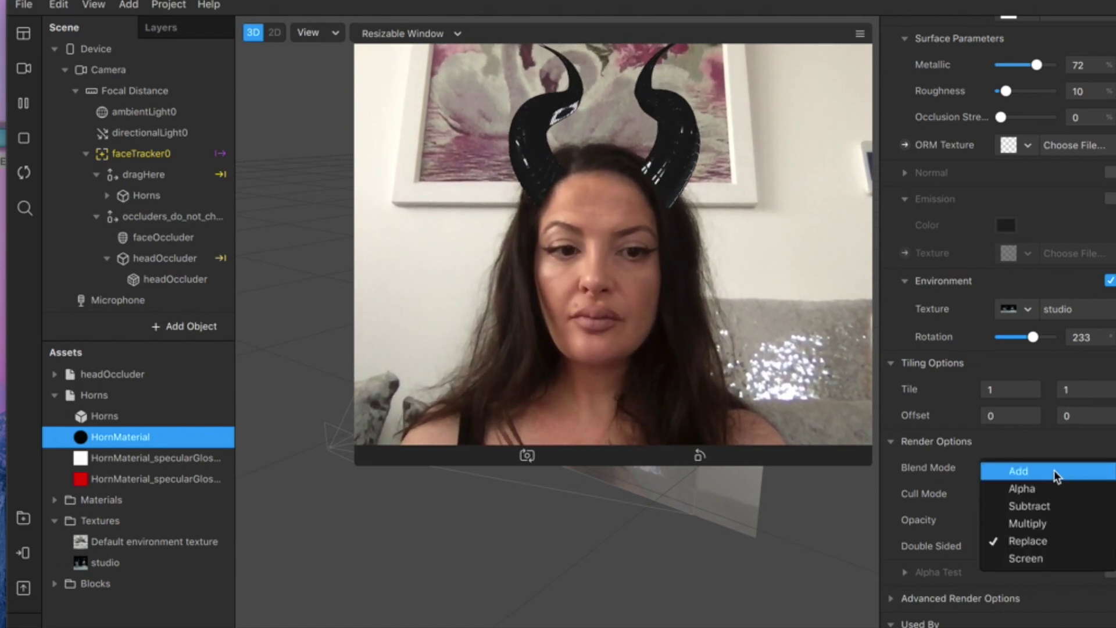
left_click(1021, 488)
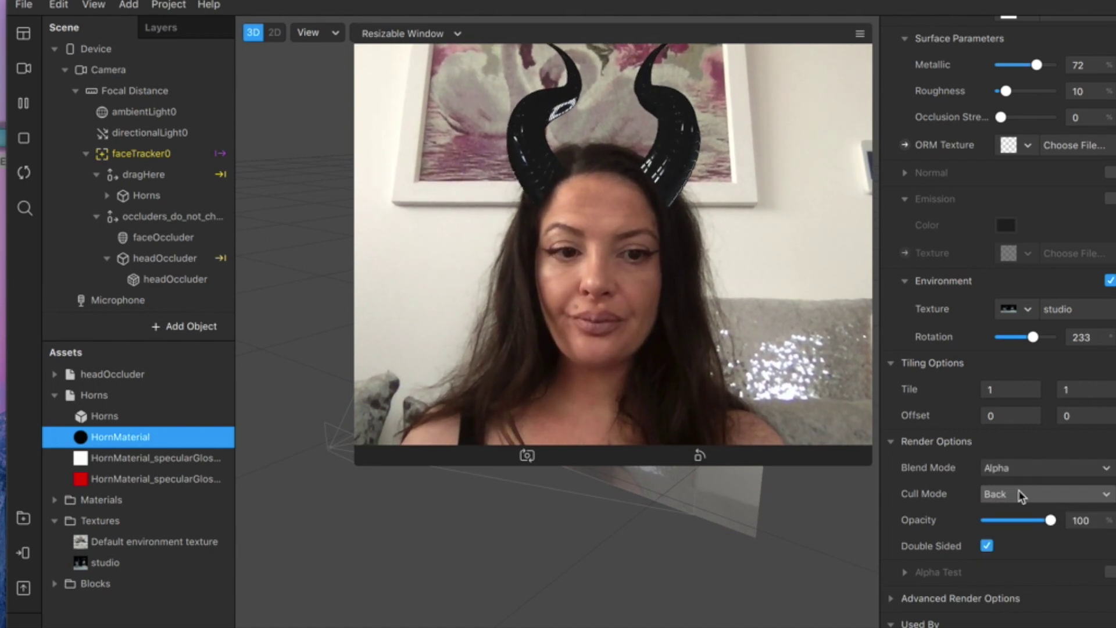
left_click(1020, 467)
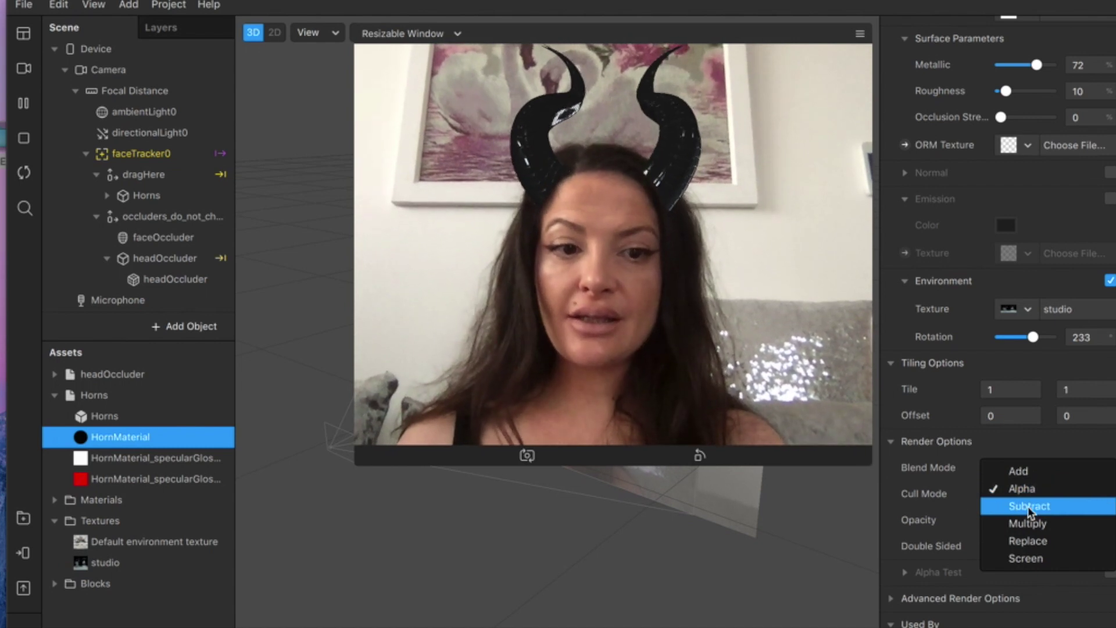
left_click(1034, 474)
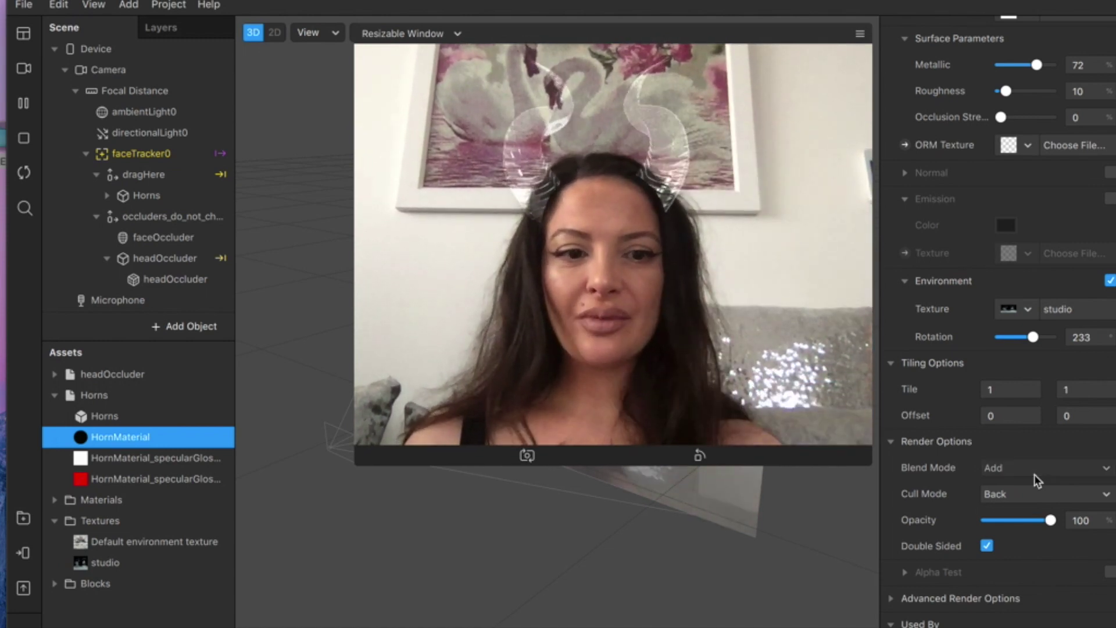
left_click(1034, 475)
left_click(1040, 509)
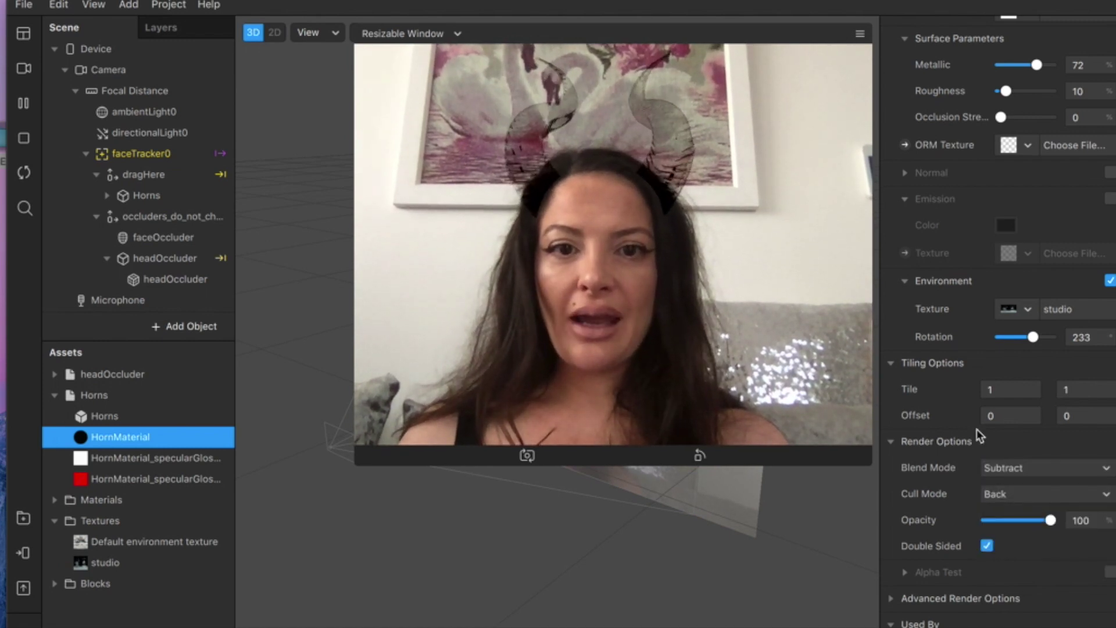
left_click(991, 467)
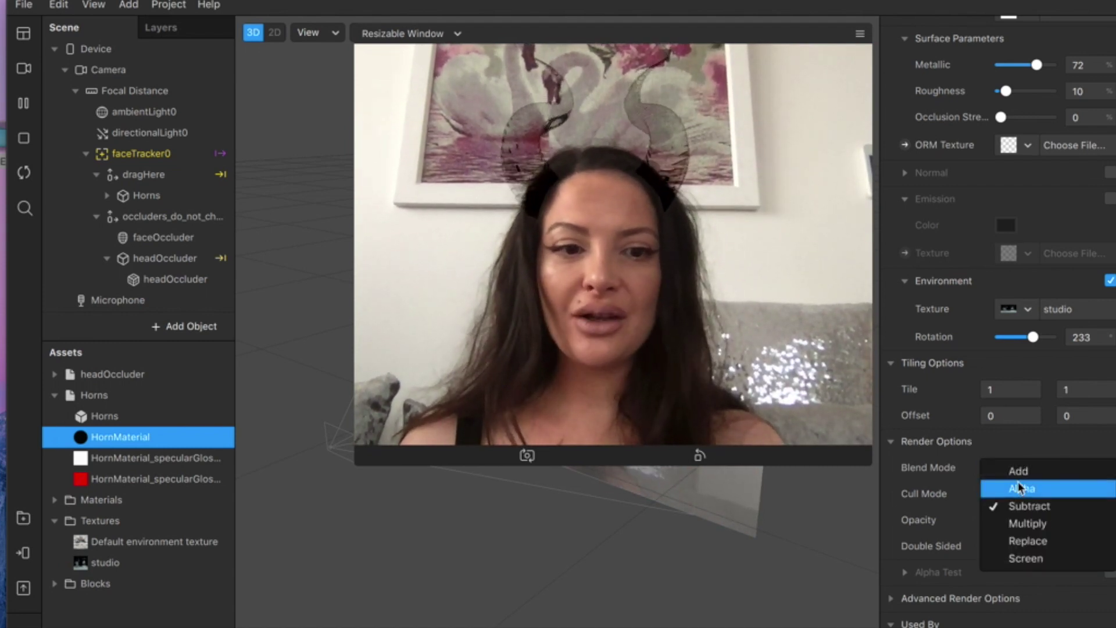
left_click(1037, 542)
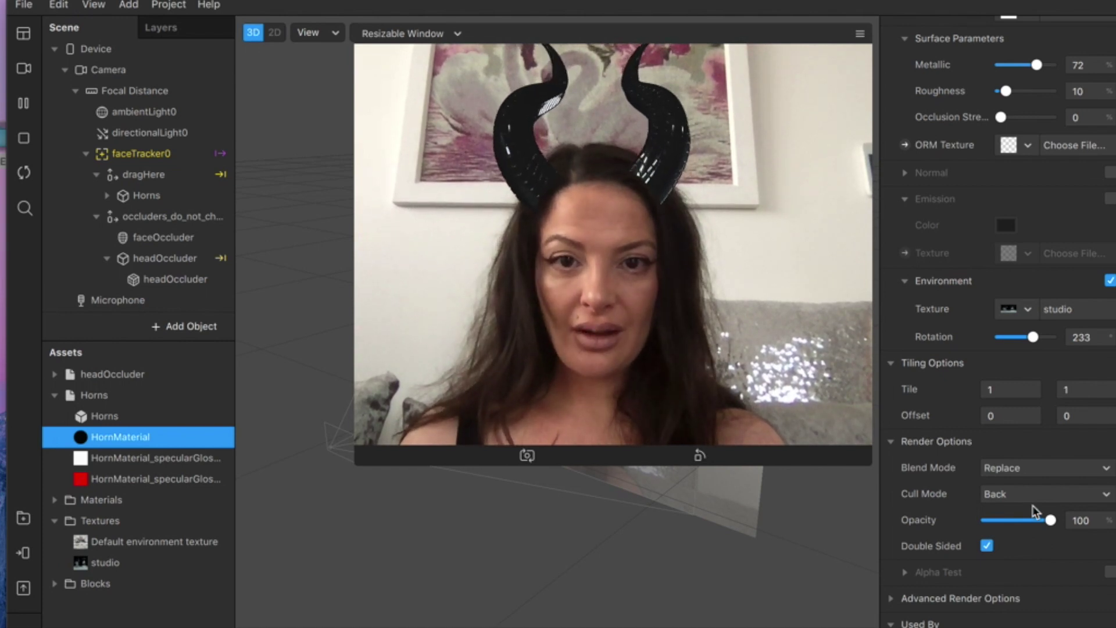
- Try pink, purple and red albedo colours on HornMaterial and settle on a near-black blue
scroll(1025, 493, "up", 5)
left_click(1005, 157)
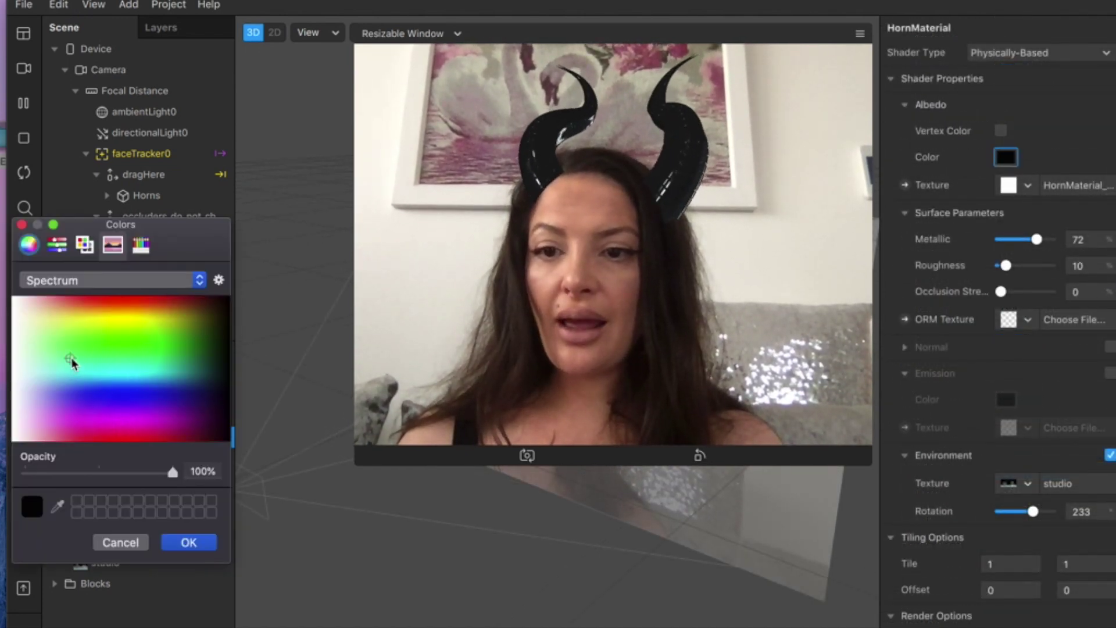
left_click_drag(53, 334, 45, 307)
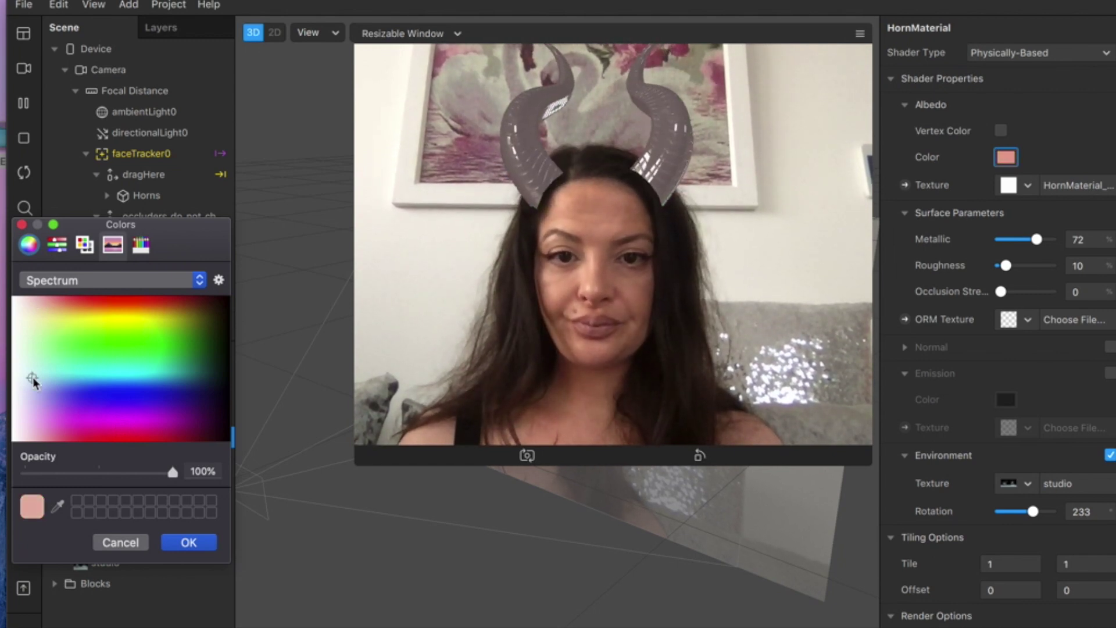
left_click_drag(34, 381, 123, 422)
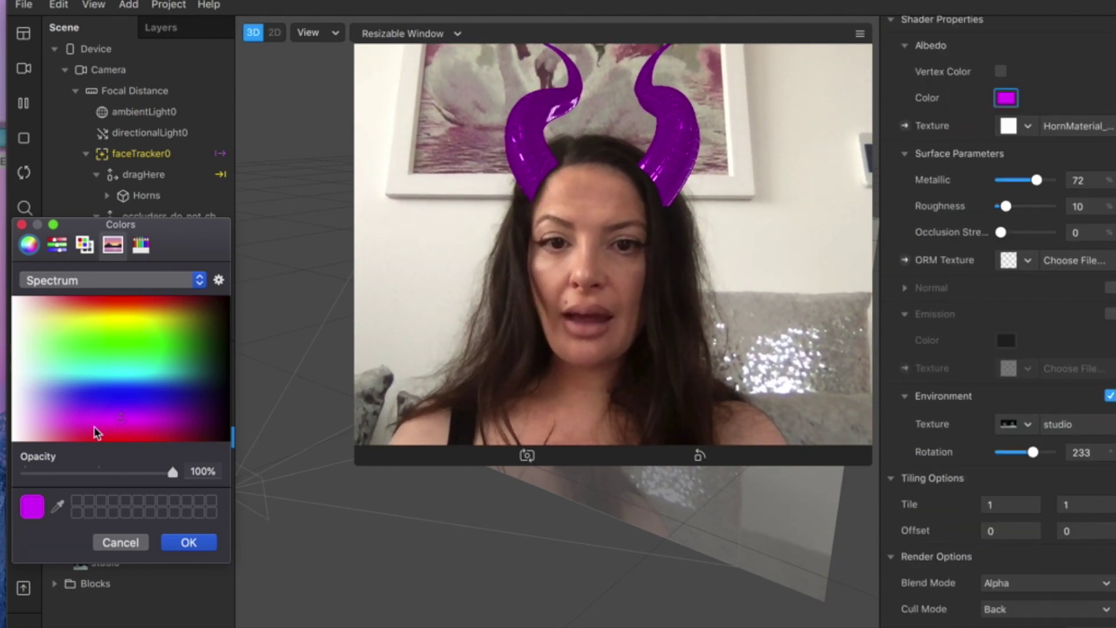
left_click(131, 354)
left_click(141, 303)
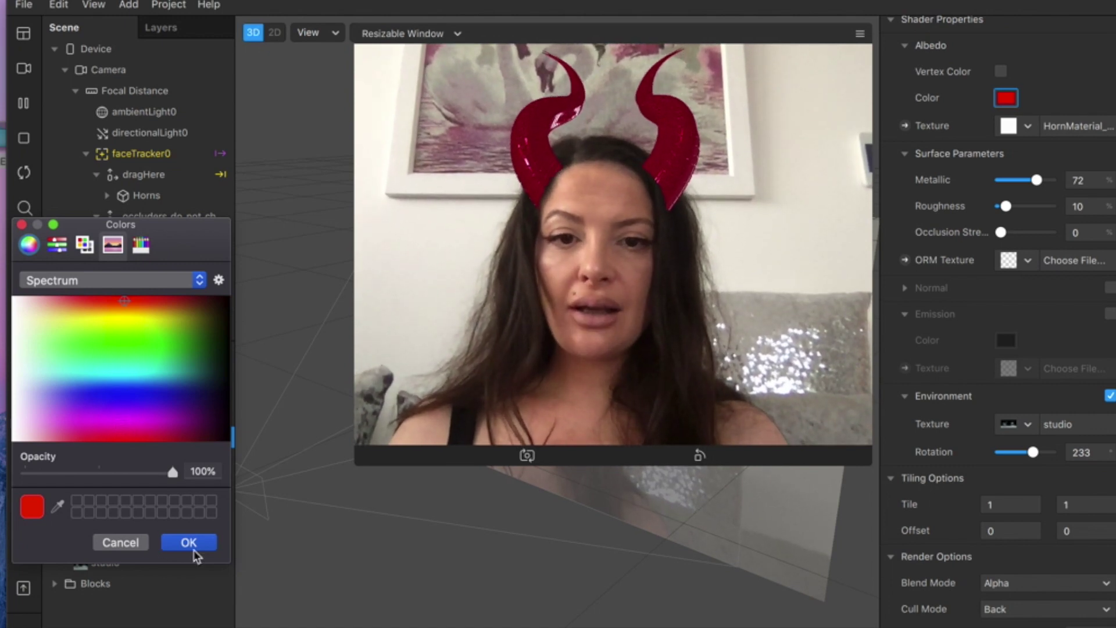
left_click(226, 394)
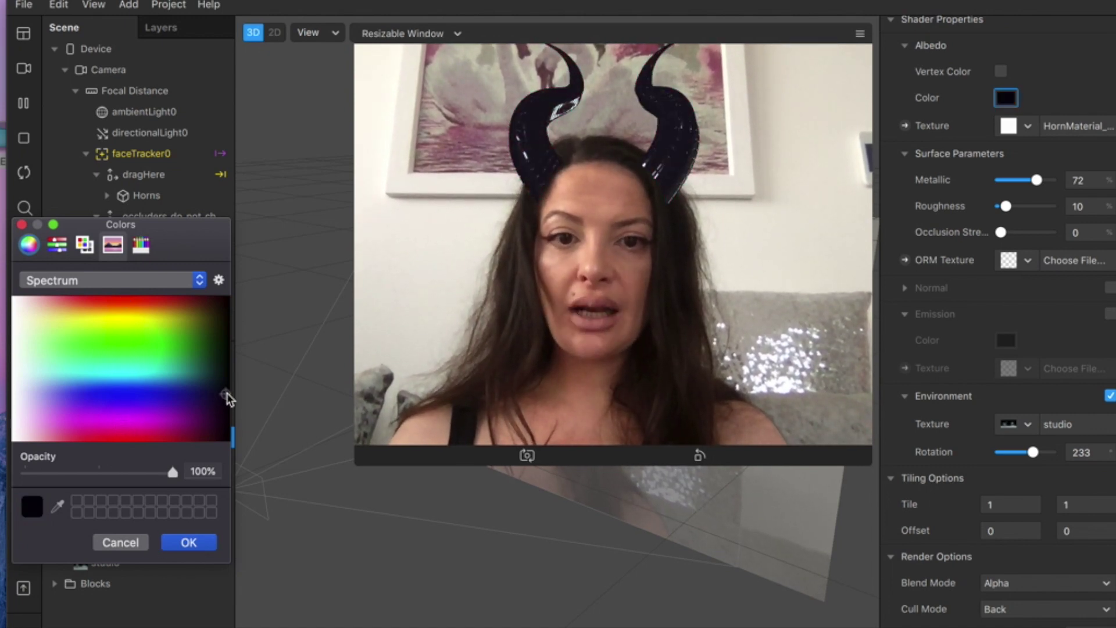
left_click(186, 543)
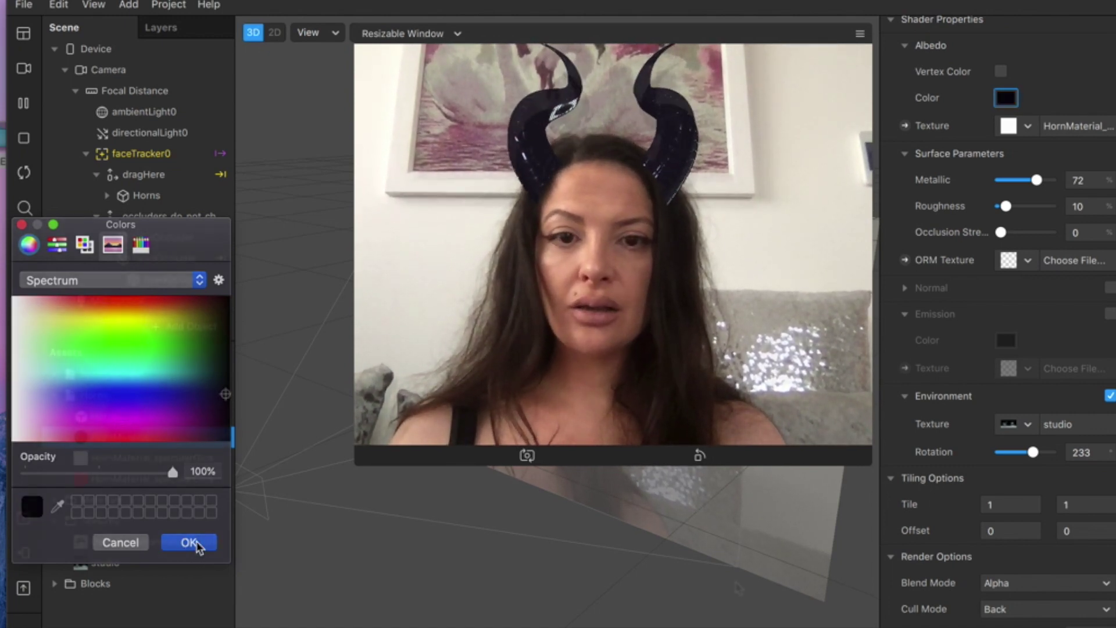
- Remove the studio environment texture from HornMaterial
scroll(983, 518, "down", 4)
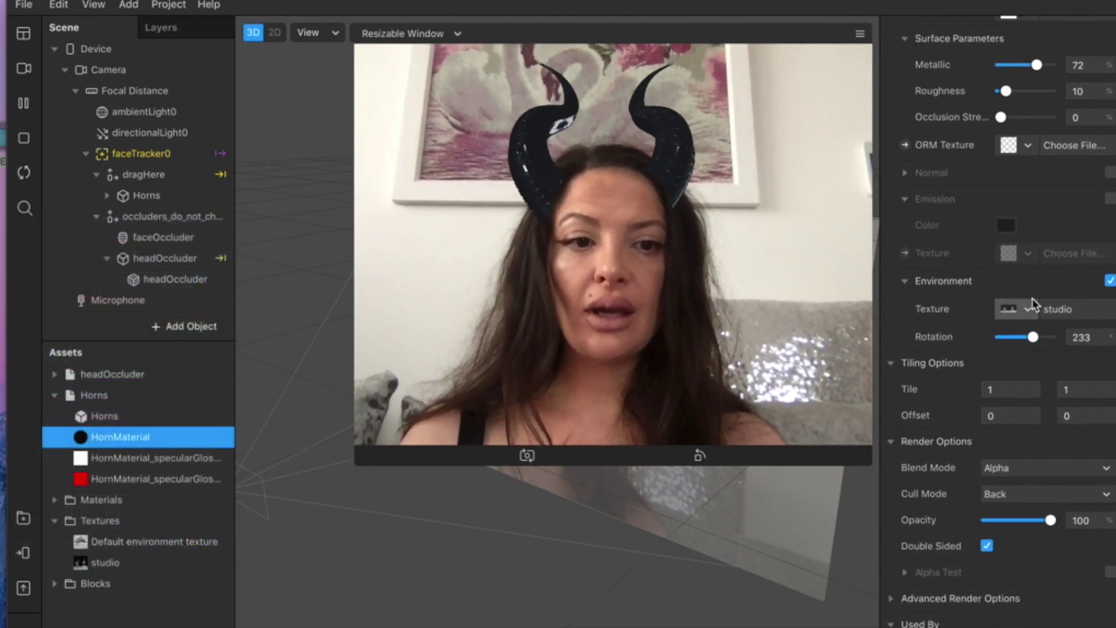
left_click(1016, 309)
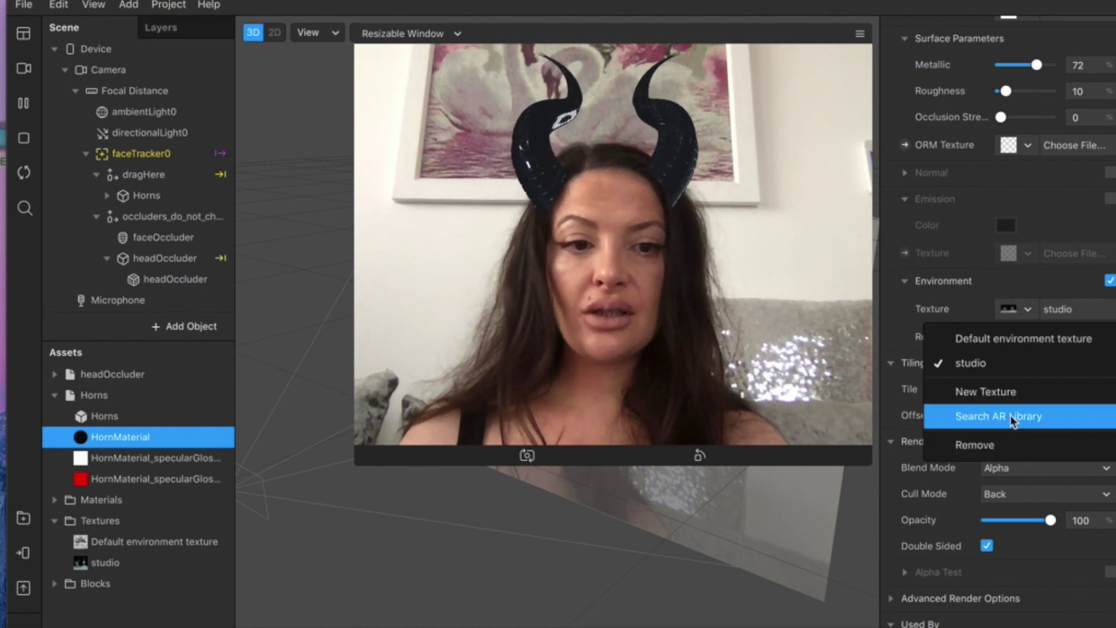
left_click(989, 442)
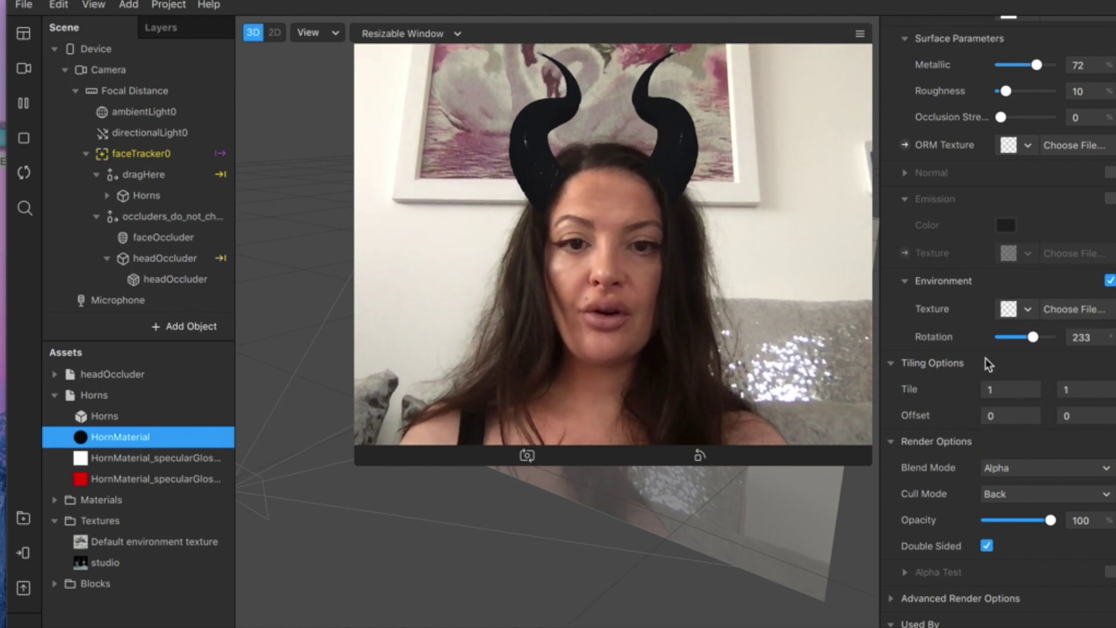
- Apply the City texture from the AR Library as HornMaterial's environment texture and set Metallic to 62%
left_click(1027, 309)
left_click(995, 416)
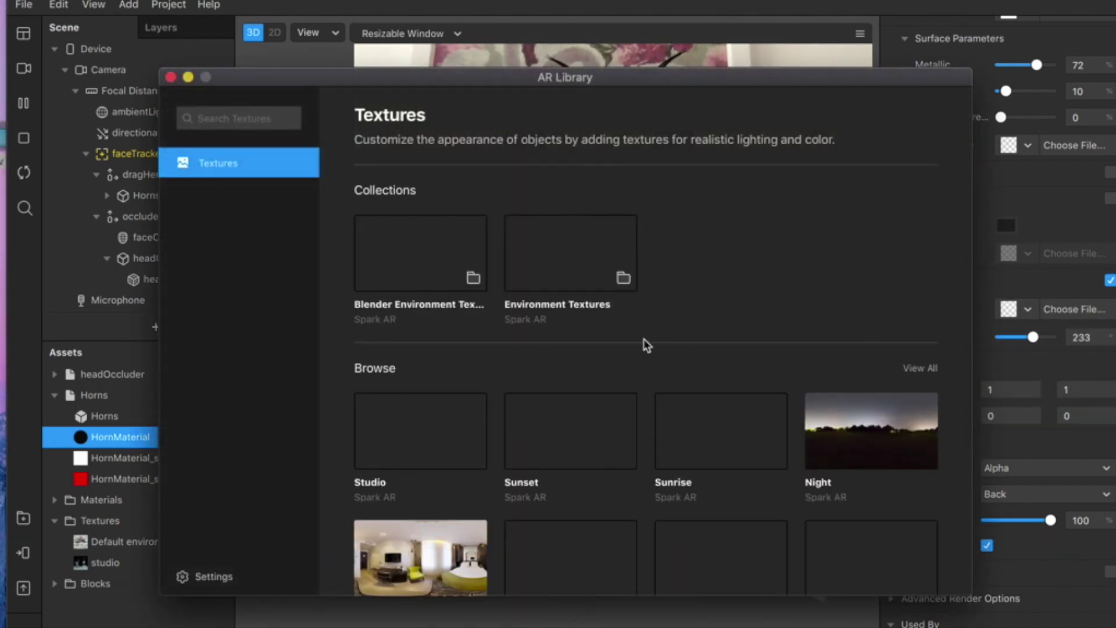
scroll(543, 390, "down", 2)
scroll(543, 391, "down", 1)
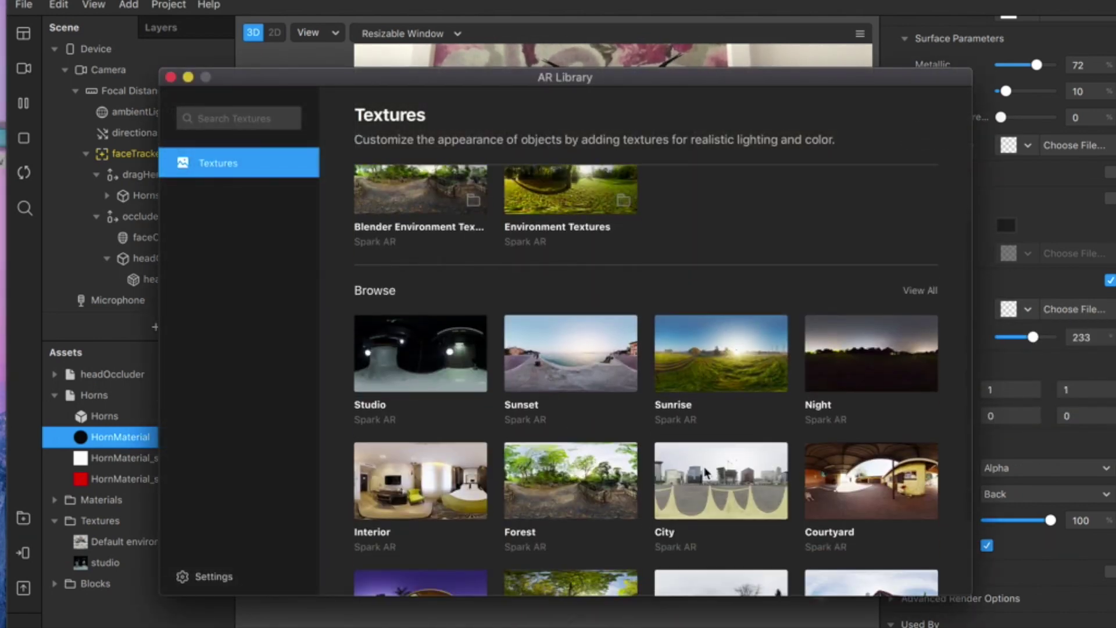
left_click(706, 479)
left_click(883, 152)
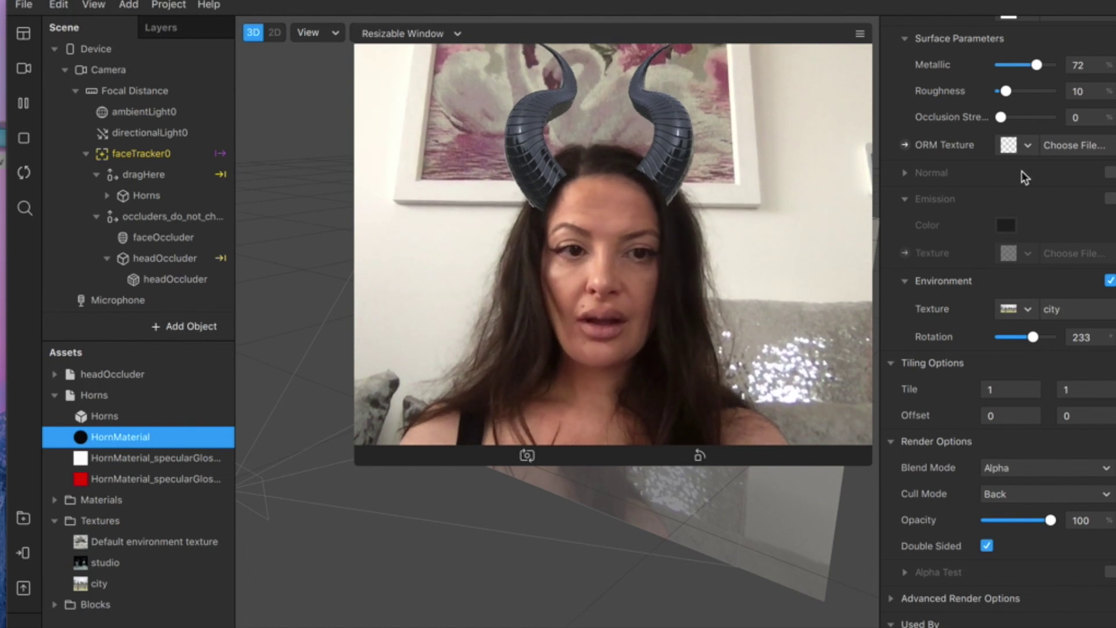
left_click_drag(1036, 65, 1032, 65)
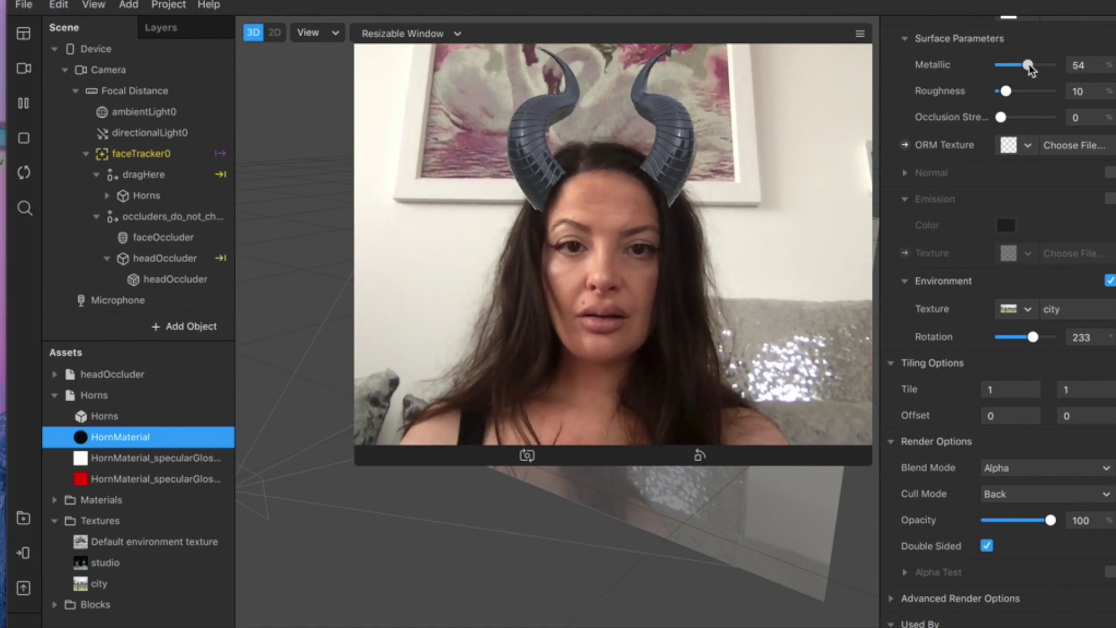
- Try white, cream, purple and green albedo colours on HornMaterial
scroll(1021, 220, "up", 5)
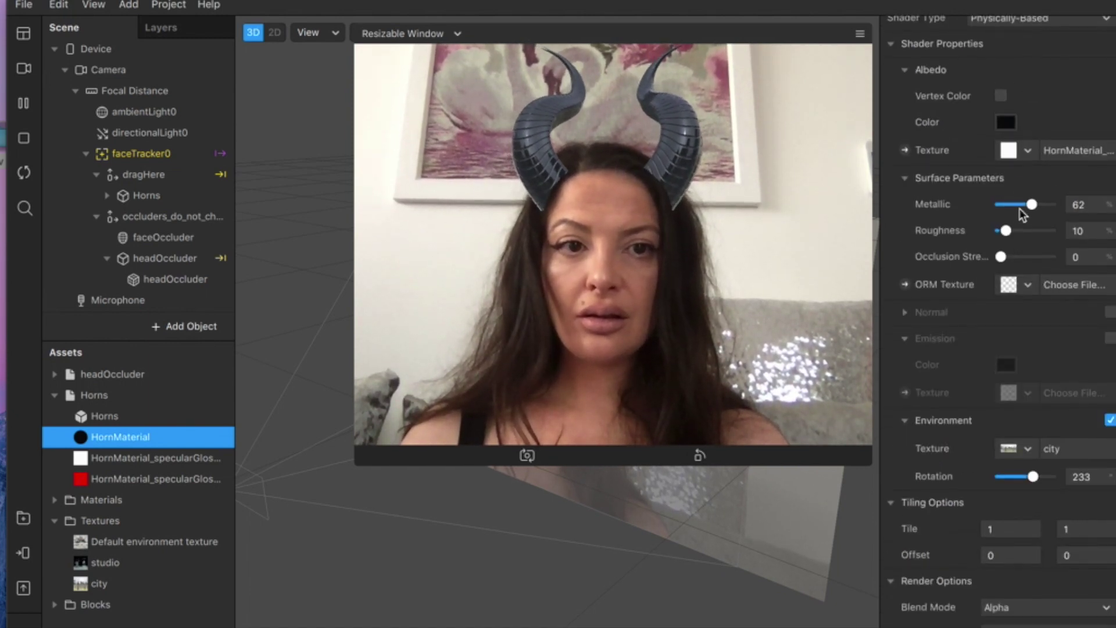
left_click(1006, 122)
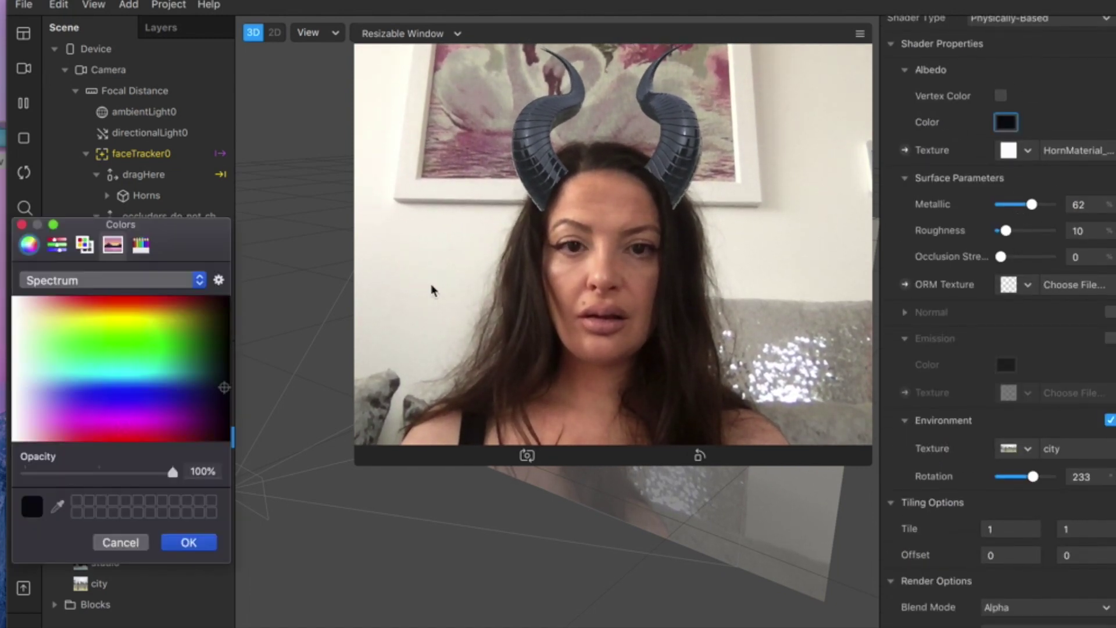
left_click(13, 311)
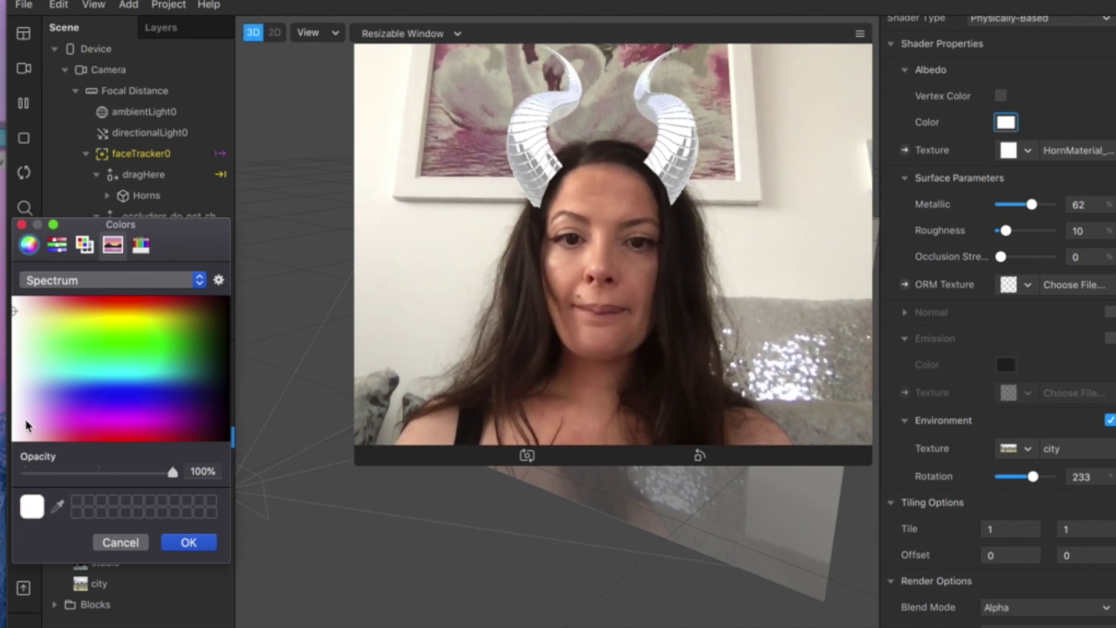
left_click(16, 361)
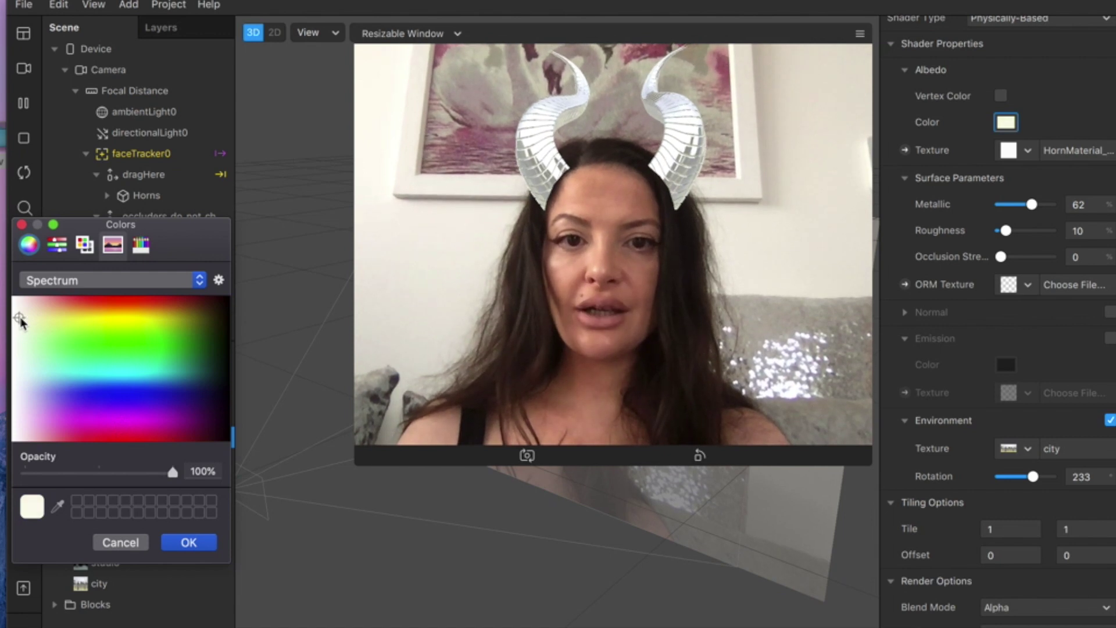
left_click_drag(159, 431, 179, 418)
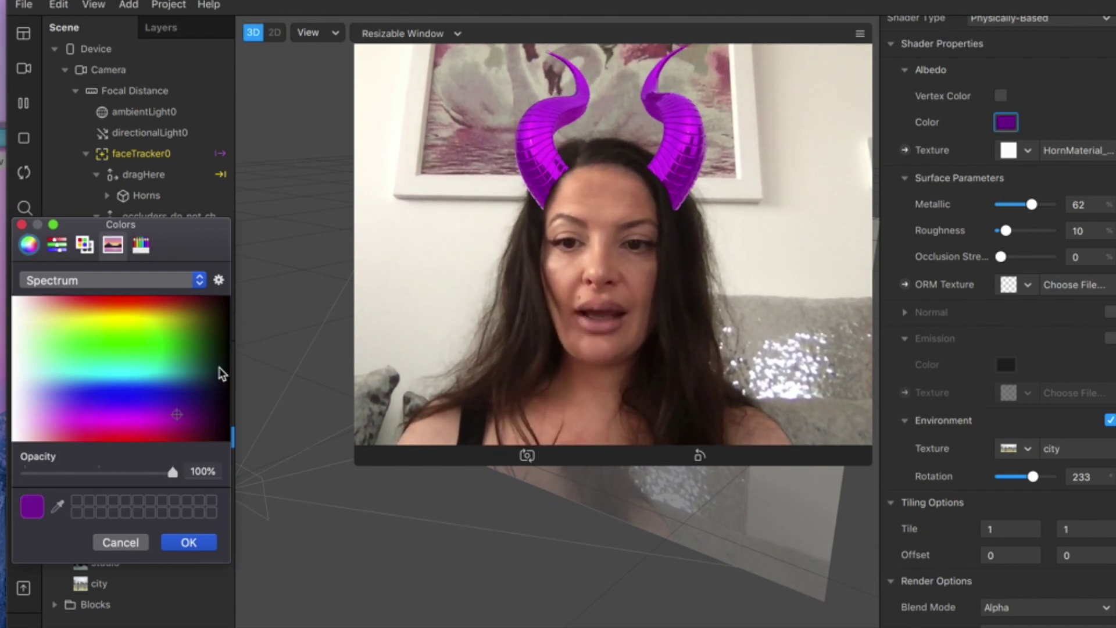
left_click(218, 368)
left_click(128, 346)
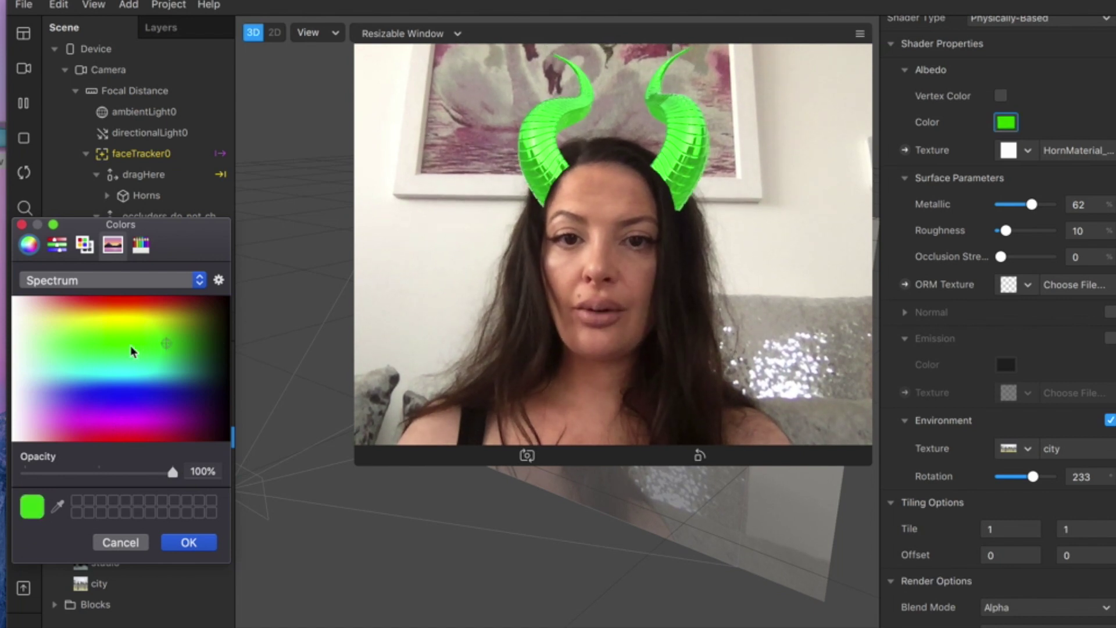
left_click_drag(76, 353, 73, 336)
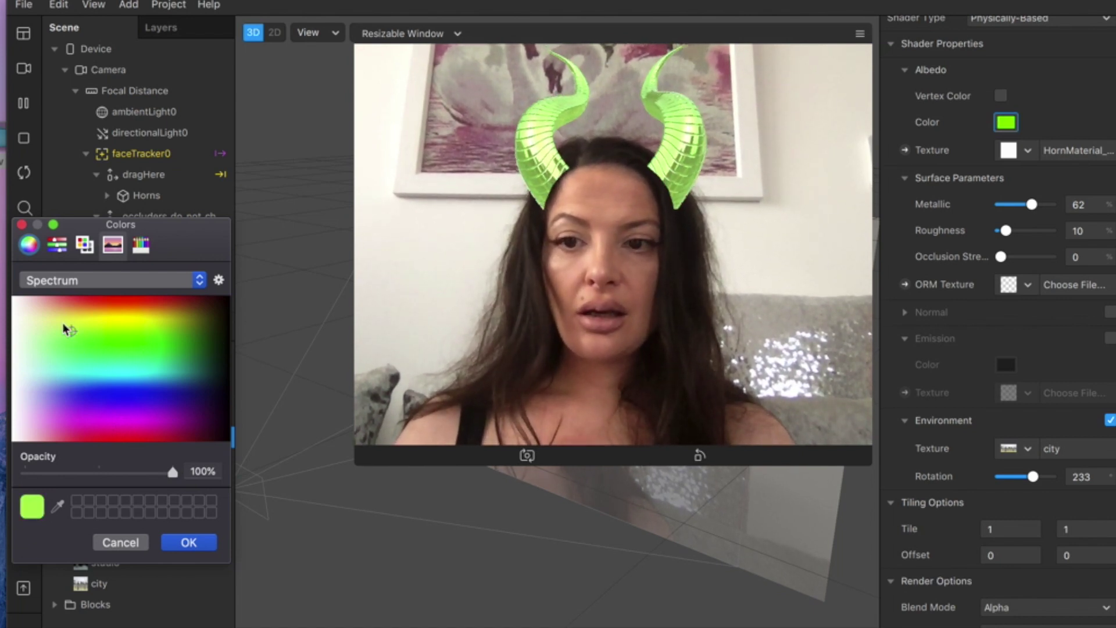
- Try lilac, near-white, aqua, pinkish red, bright red, magenta and periwinkle albedo colours on HornMaterial
left_click(49, 428)
left_click(40, 418)
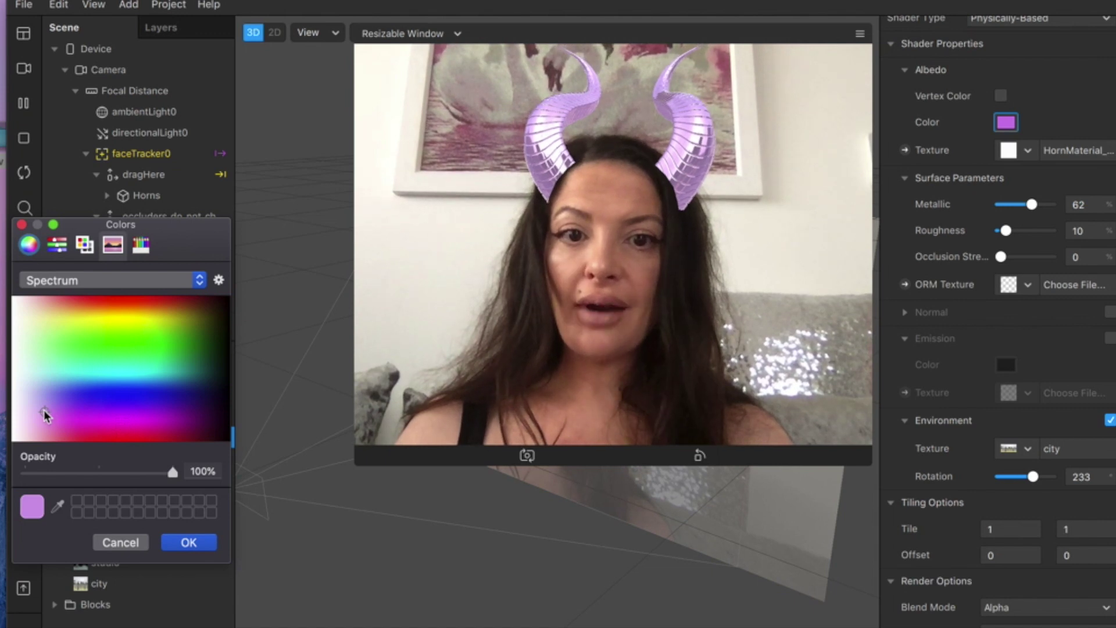
left_click(19, 386)
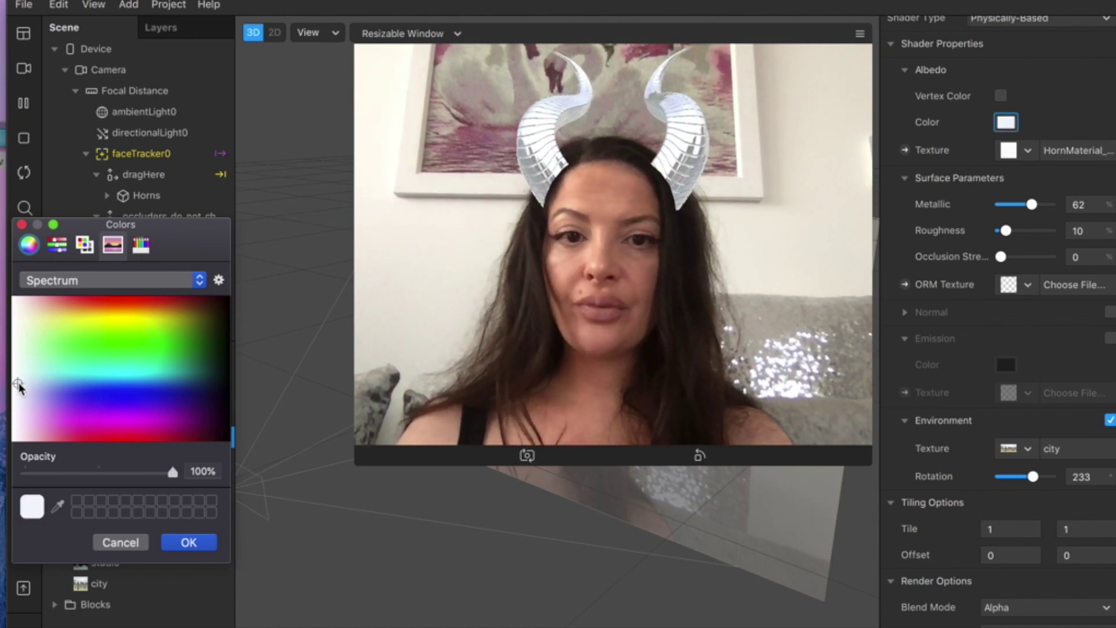
left_click(52, 375)
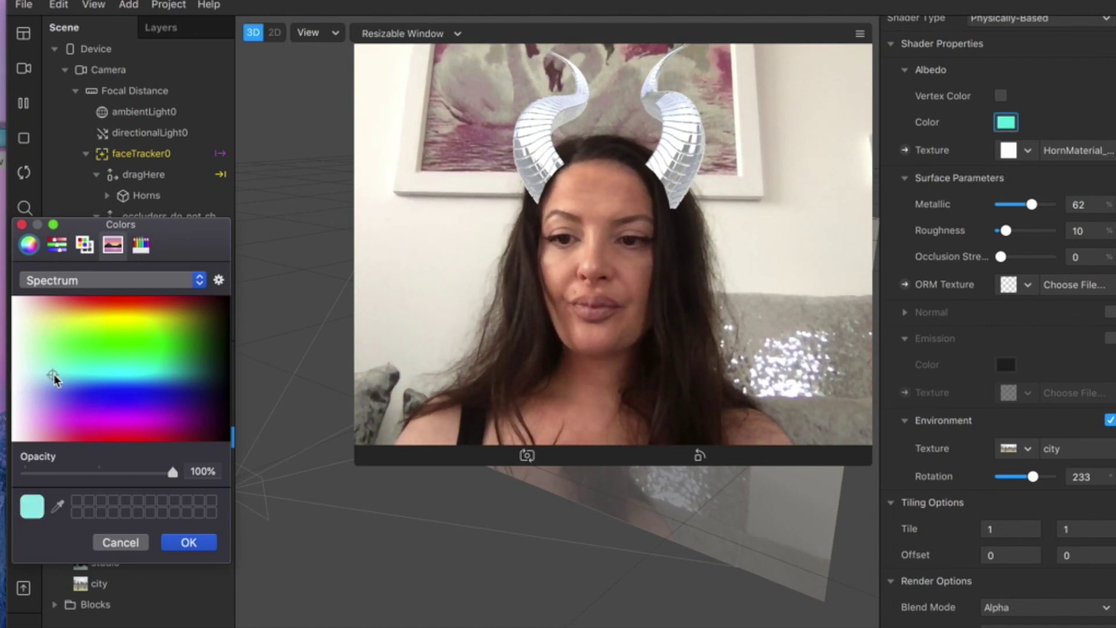
left_click(63, 316)
left_click_drag(68, 325, 72, 316)
left_click(66, 308)
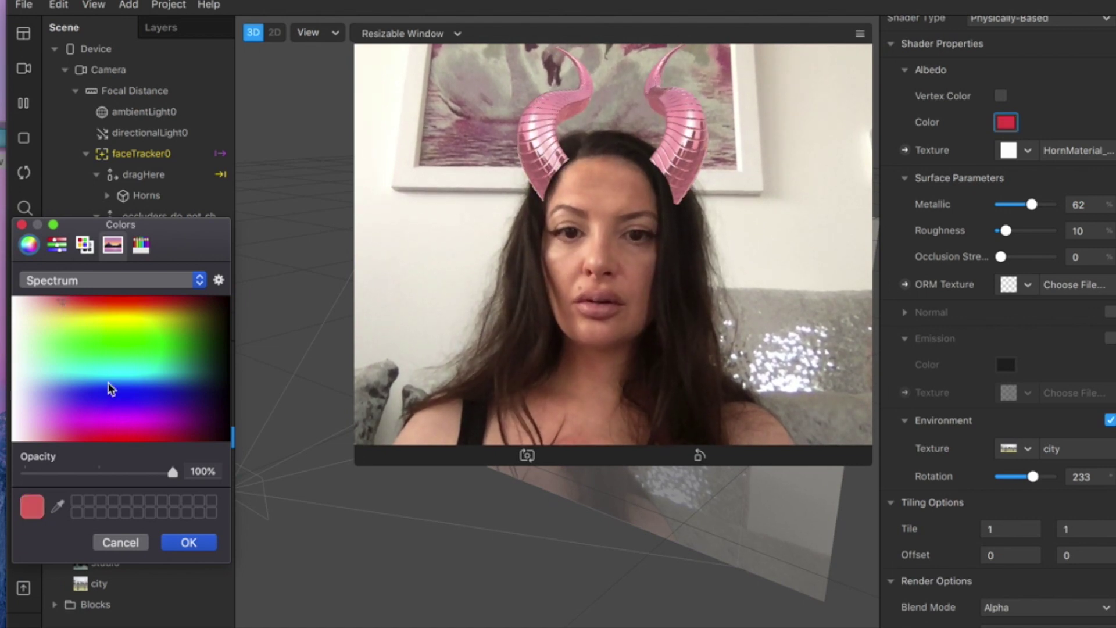
left_click(129, 300)
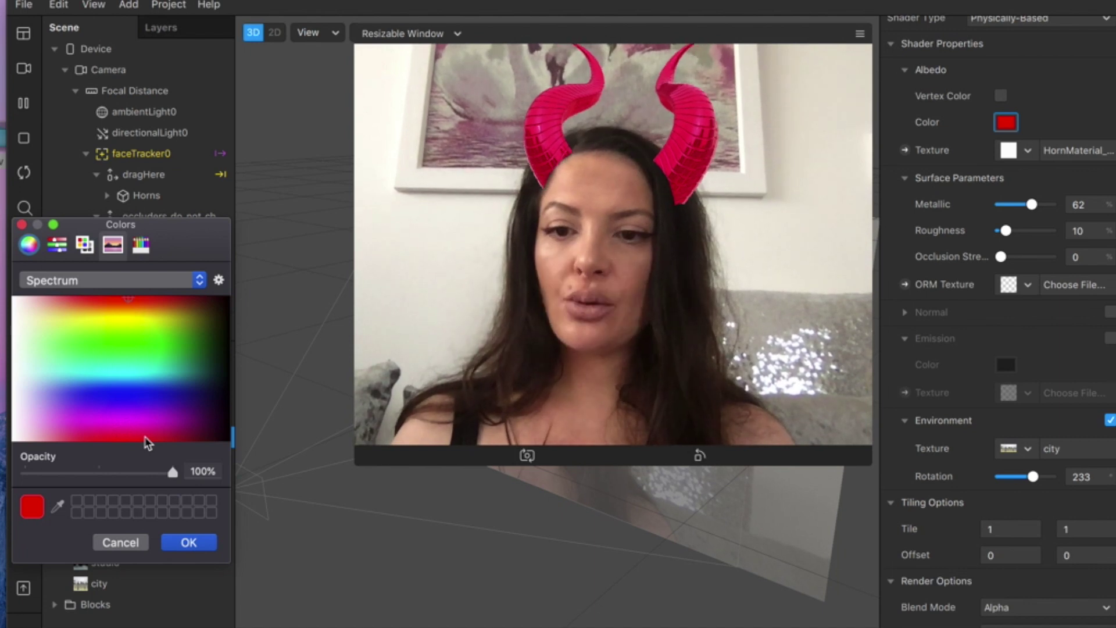
left_click(170, 423)
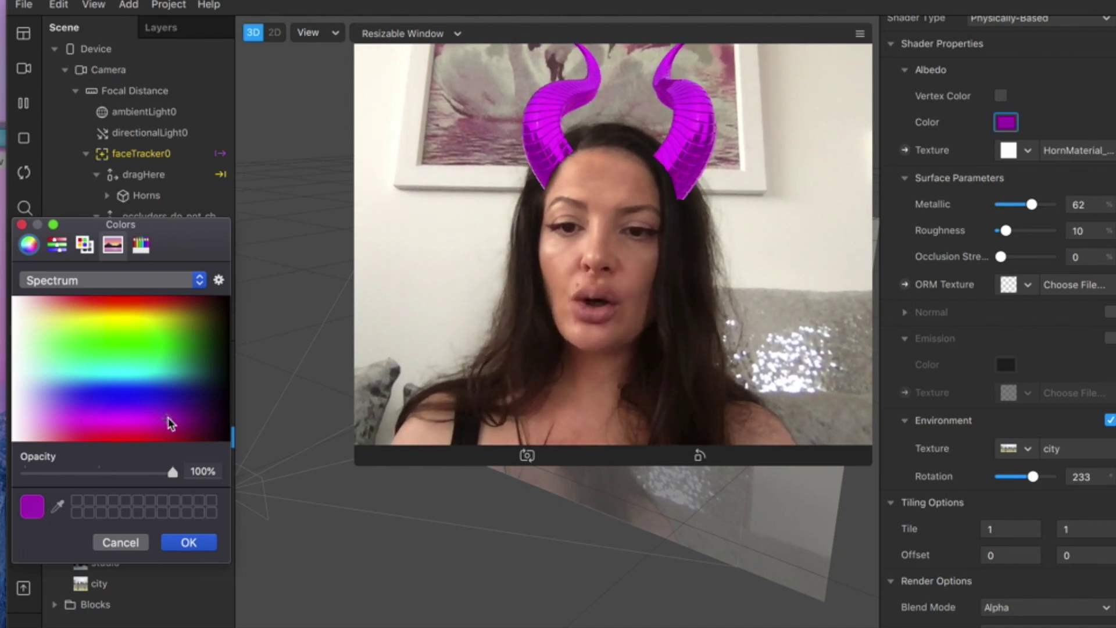
left_click(60, 398)
left_click(48, 372)
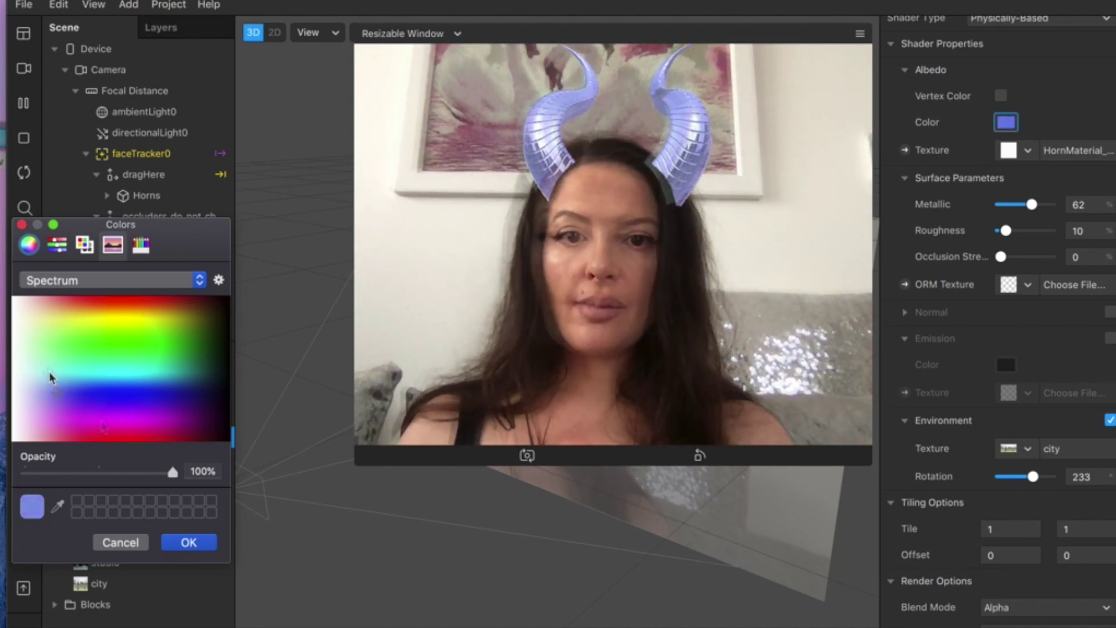
- Set HornMaterial's albedo colour to a near-black violet and switch its environment texture to studio
left_click(226, 388)
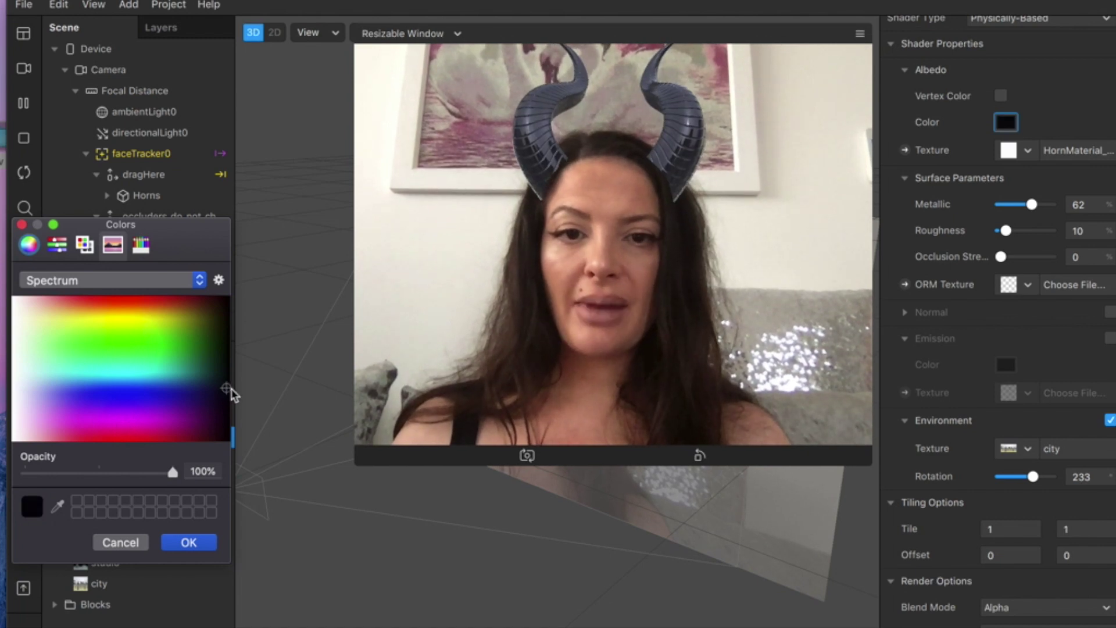
left_click(231, 389)
left_click(225, 391)
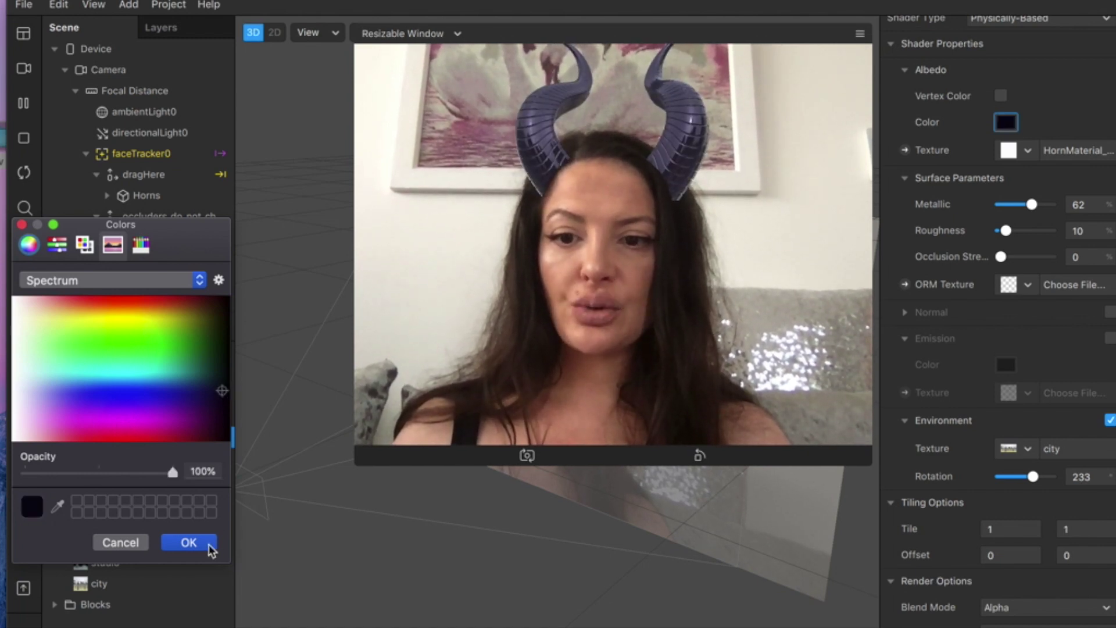
left_click(188, 542)
left_click(1028, 446)
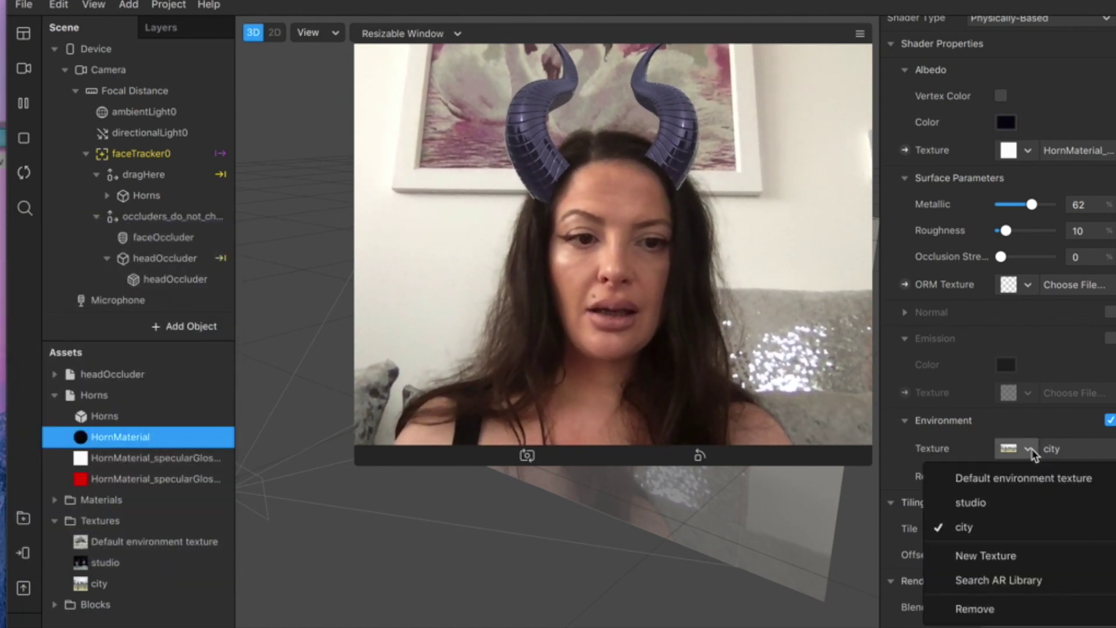
left_click(978, 502)
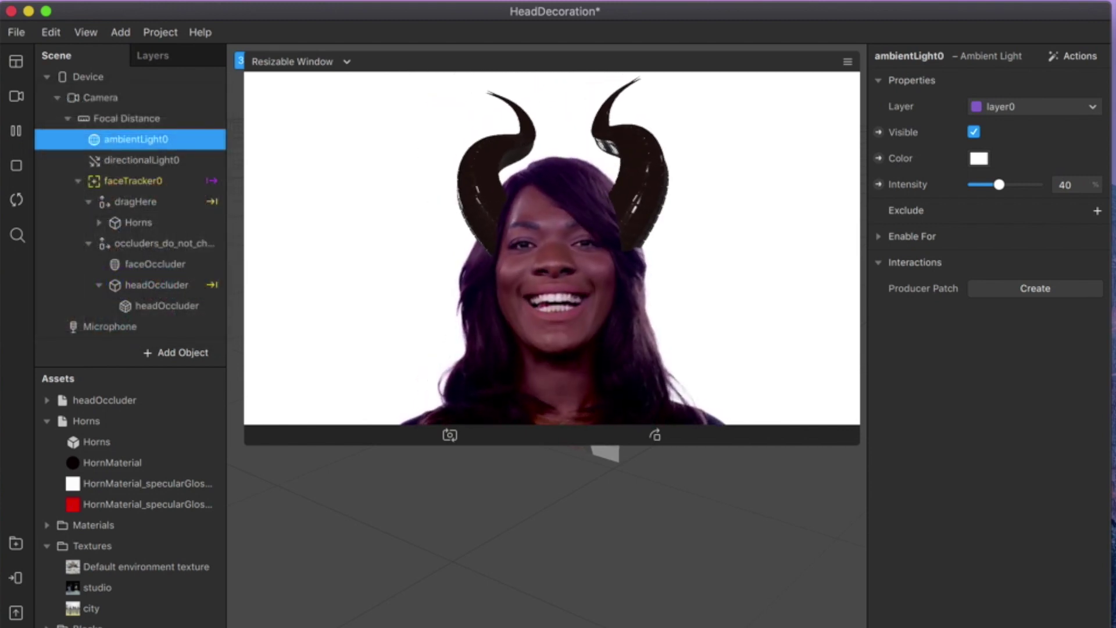
left_click(176, 353)
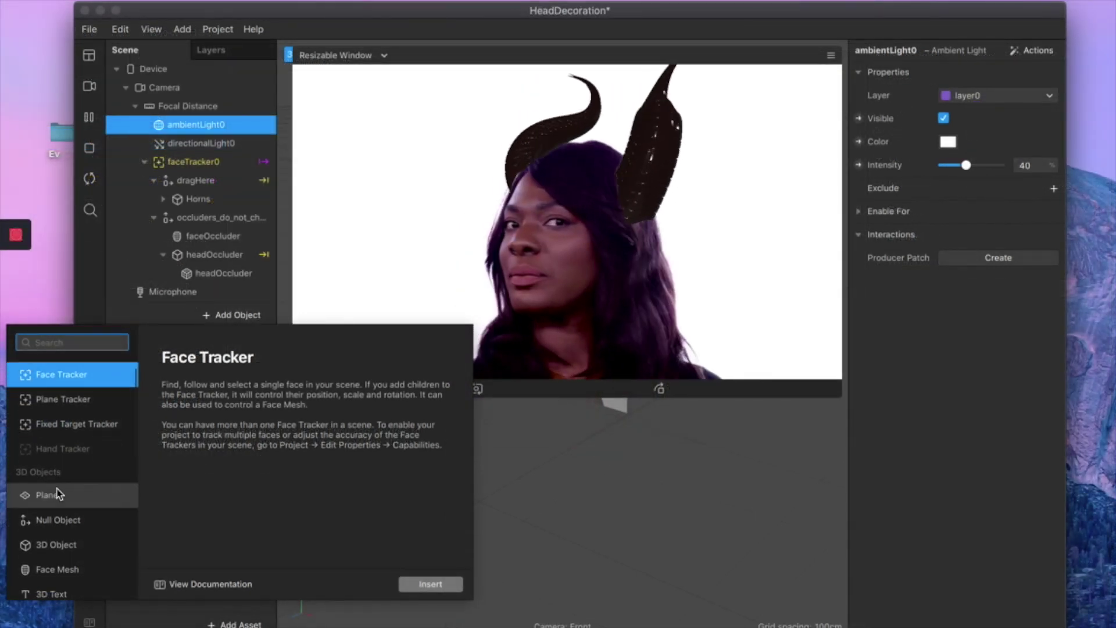
scroll(55, 493, "down", 3)
key("Escape")
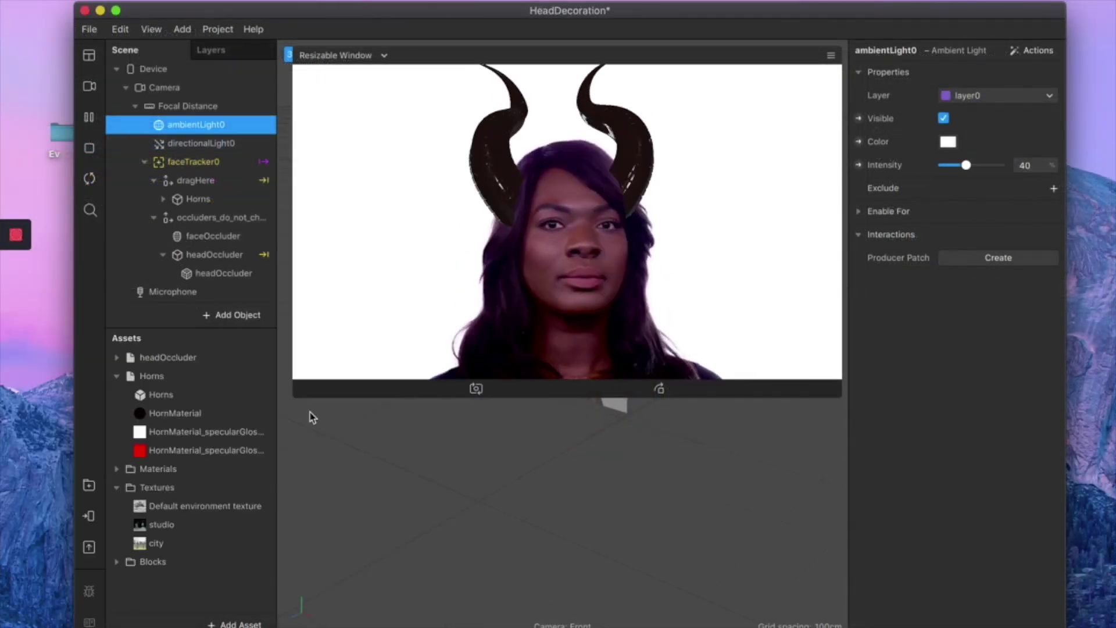
- Add a second Directional Light to the scene
left_click(240, 315)
scroll(65, 526, "down", 10)
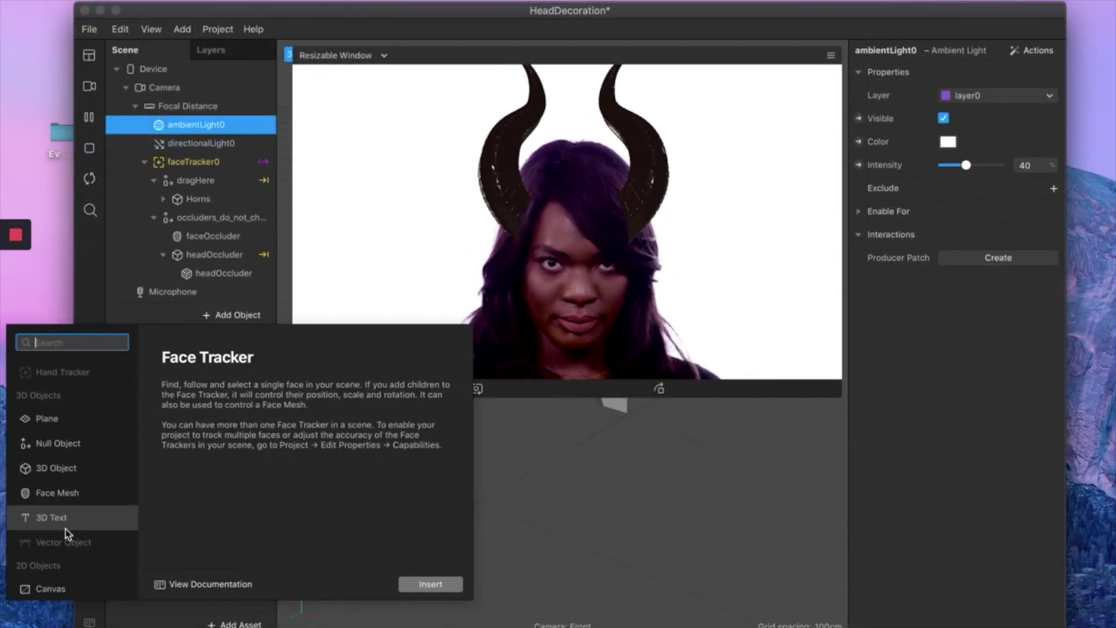
scroll(66, 532, "down", 3)
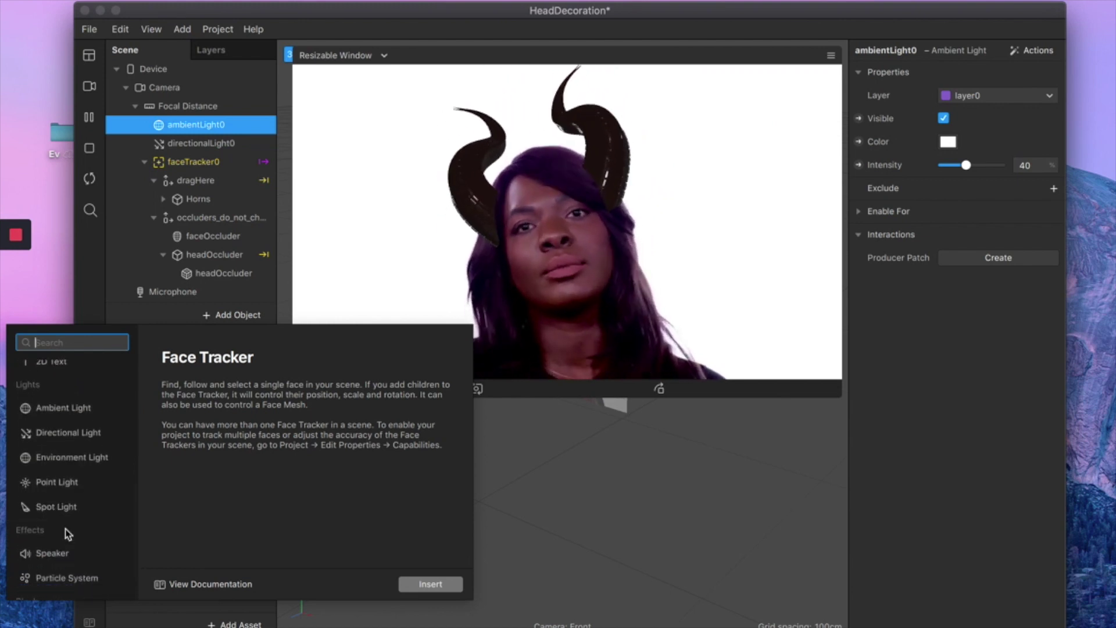
left_click(68, 432)
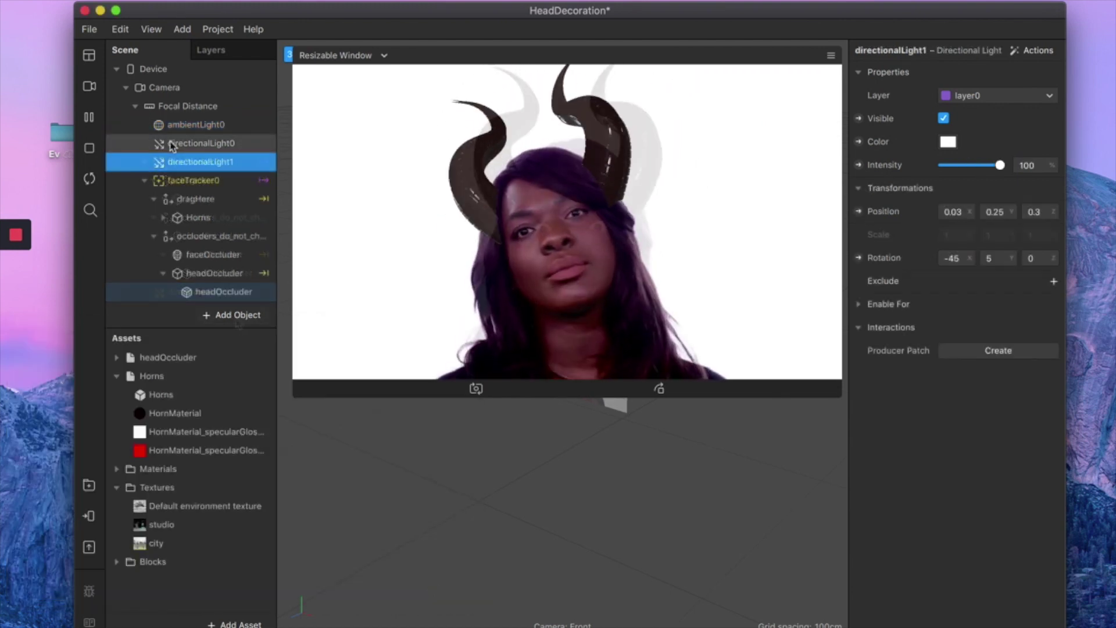
- Rename the newly added directional light as left
left_click(208, 143)
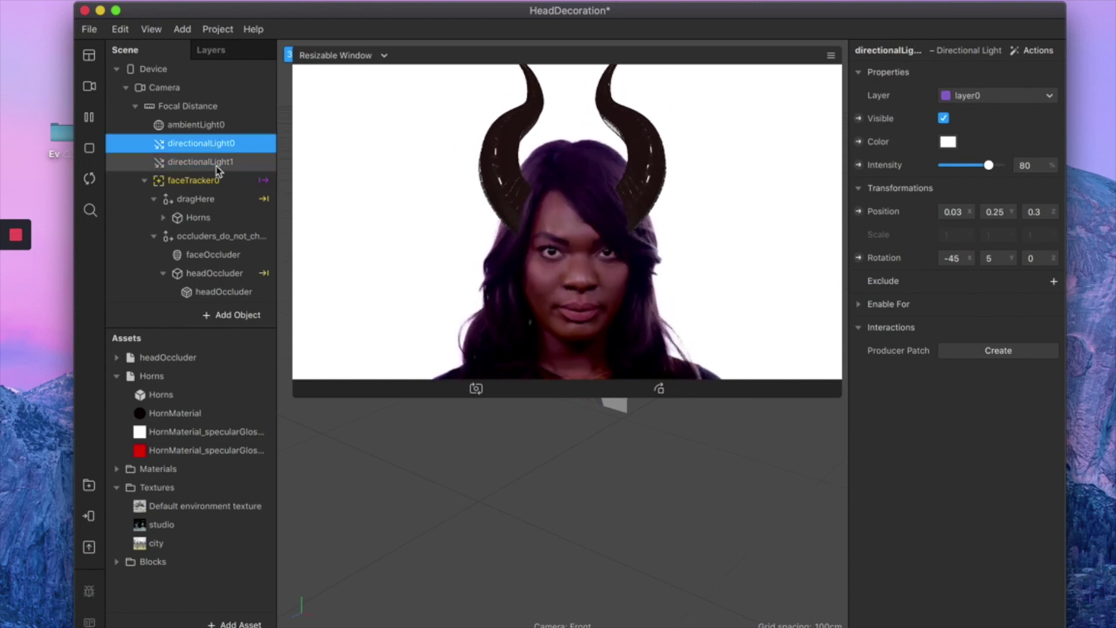
left_click(216, 166)
left_click(242, 160)
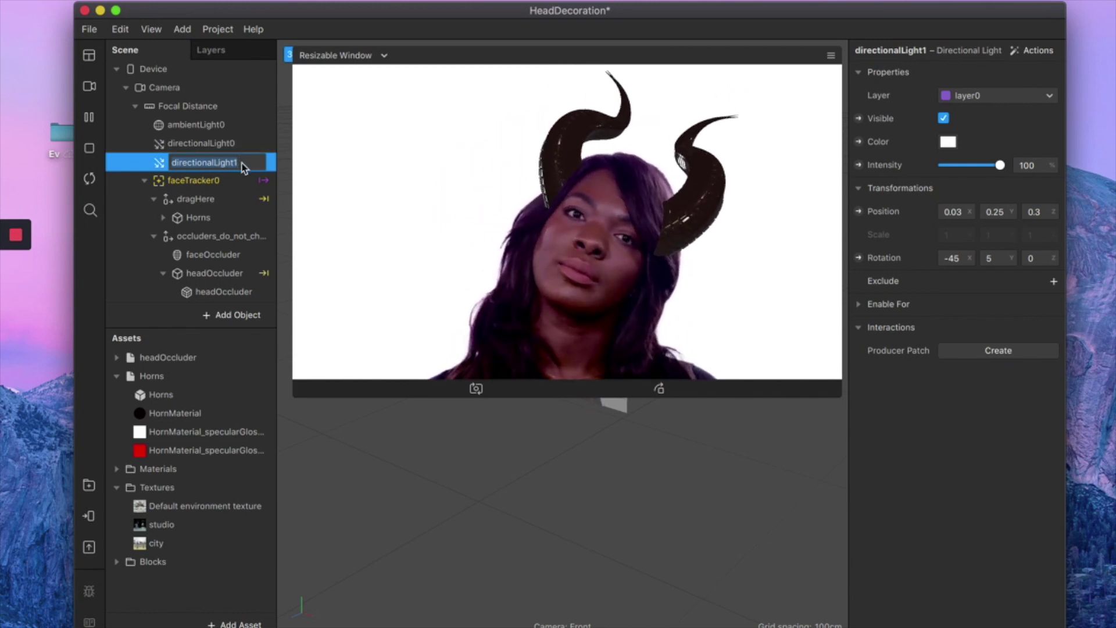
type("left")
key("Return")
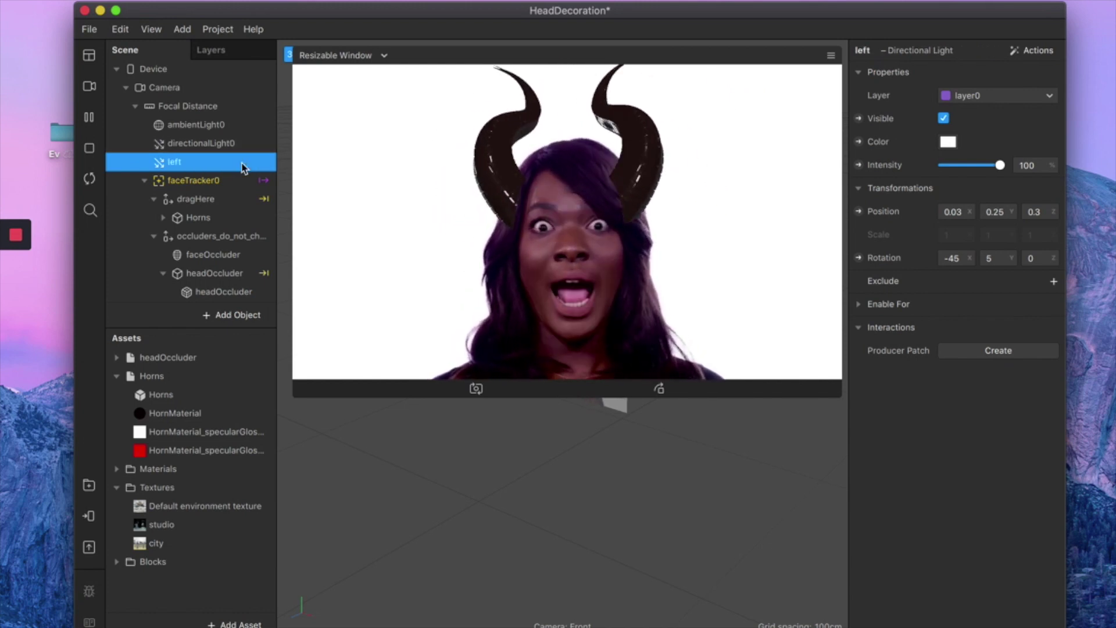
- Rename the original directional light, directionalLight0, as right
left_click(188, 145)
left_click(190, 146)
type("right")
key("Return")
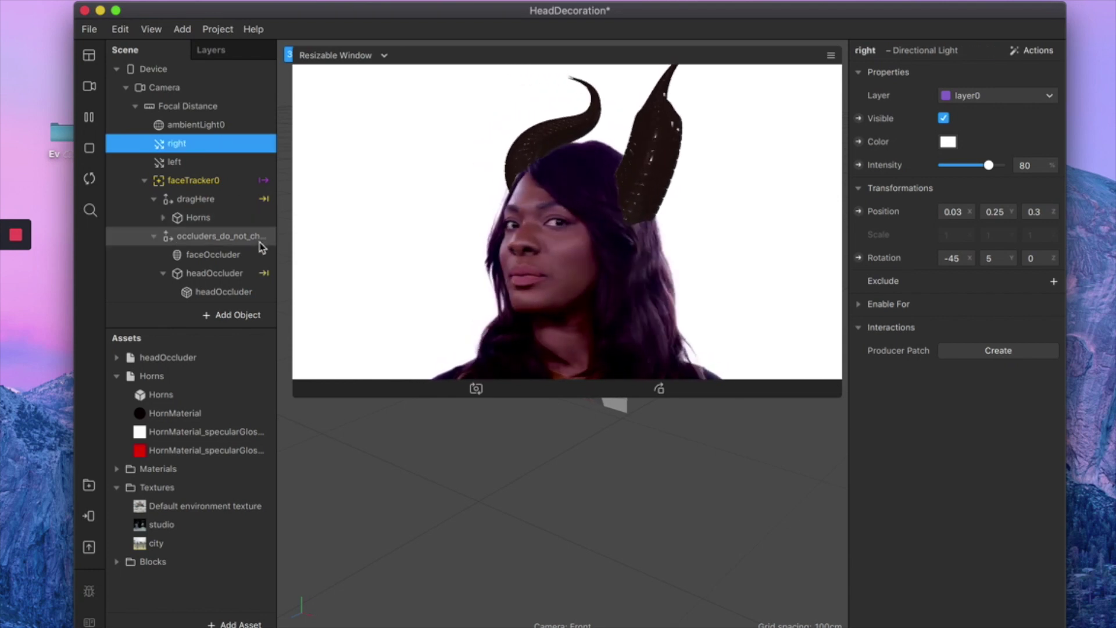
- Spread the two directional lights to either side of the head, moving right along positive X and left to about -0.17 on X
left_click(295, 389)
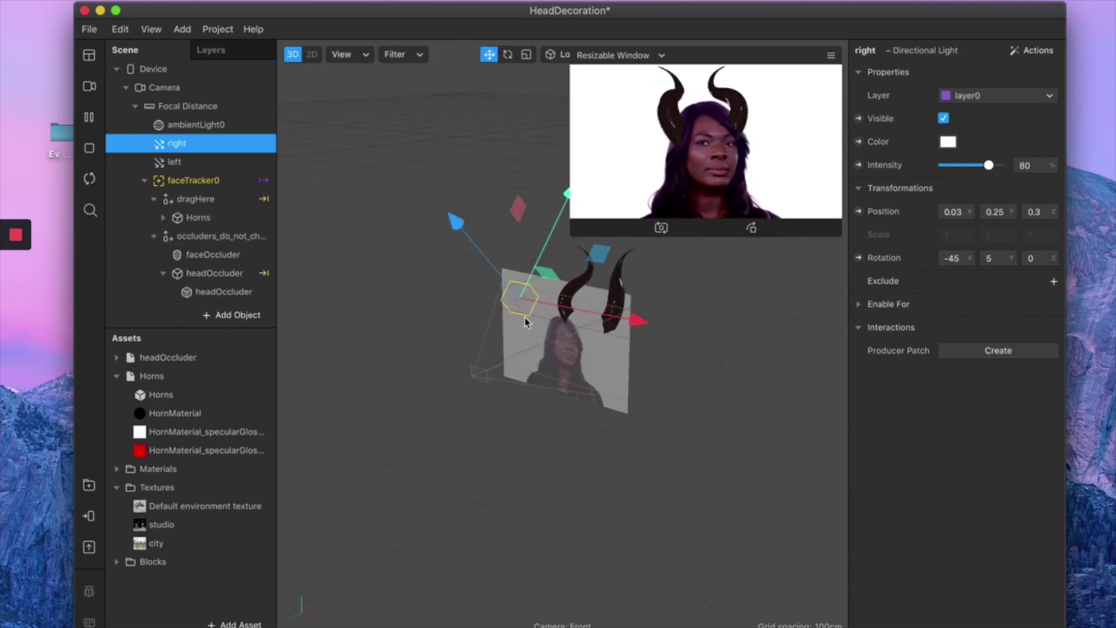
left_click(349, 54)
left_click(364, 189)
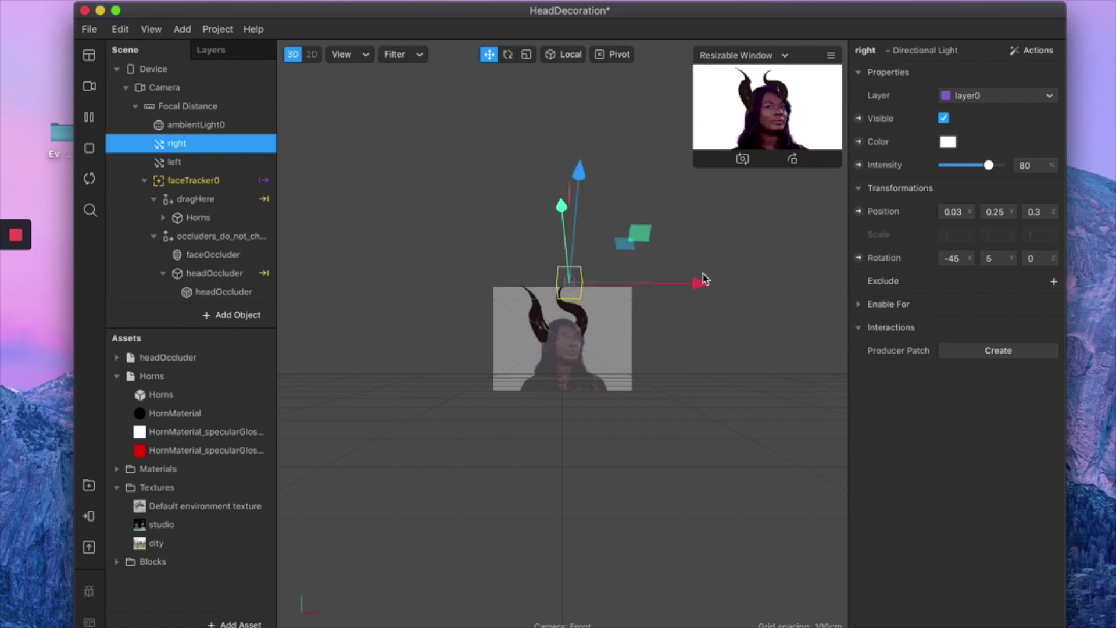
left_click(174, 162)
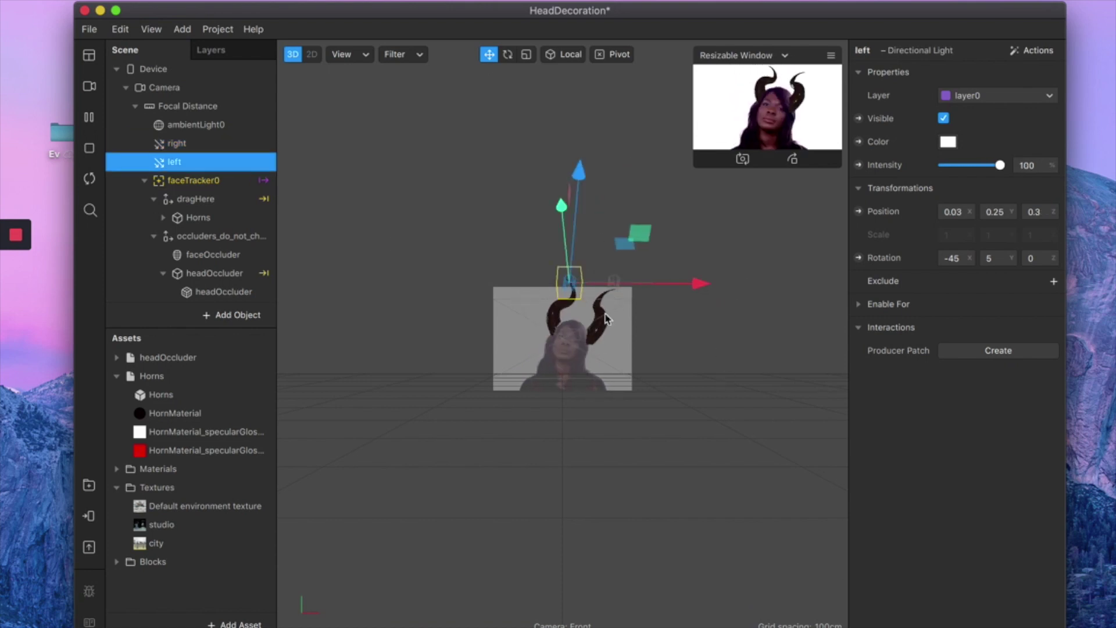
left_click_drag(601, 285, 547, 285)
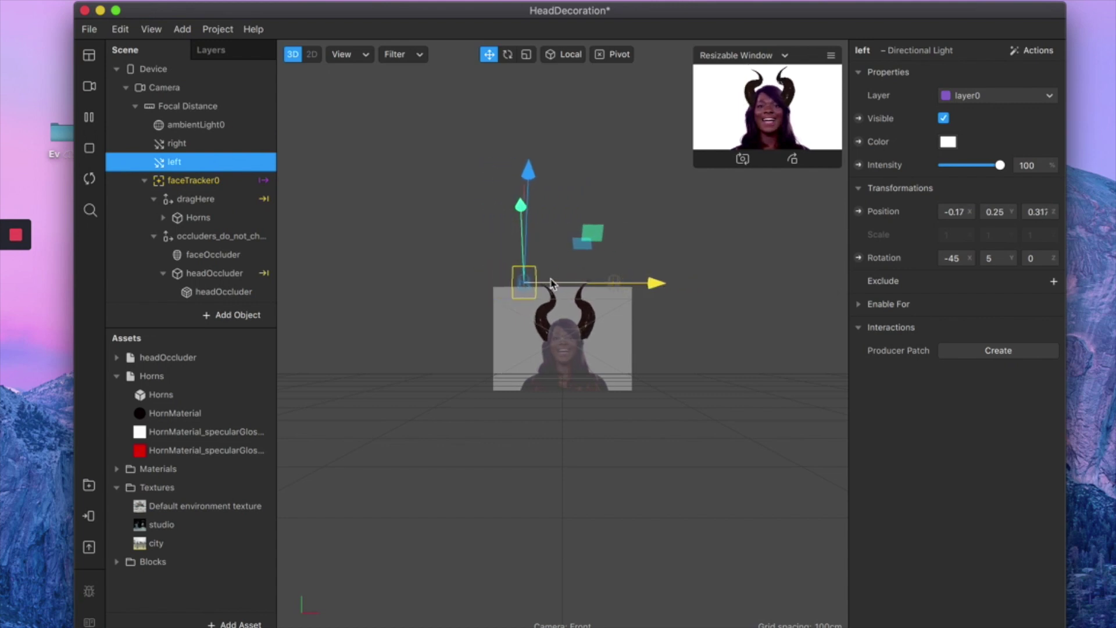
- Shift the left directional light to about -0.21 on X and rotate it to about -47, -14 and 4 degrees
scroll(568, 372, "up", 3)
scroll(568, 373, "up", 2)
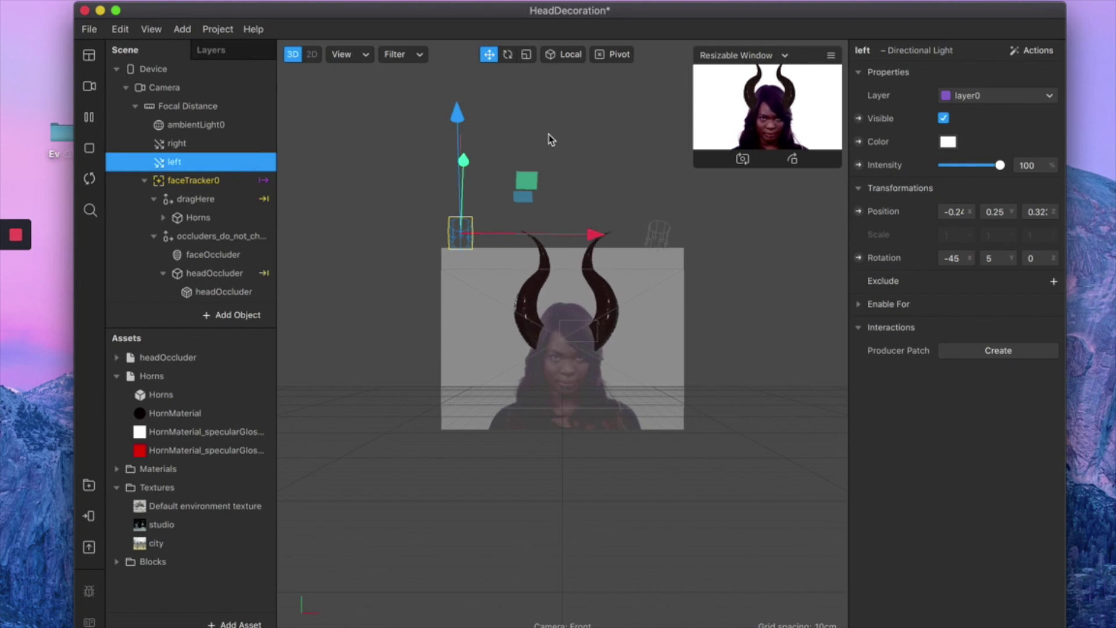
key("e")
left_click_drag(561, 244, 516, 285)
left_click_drag(474, 152, 455, 157)
left_click(559, 157)
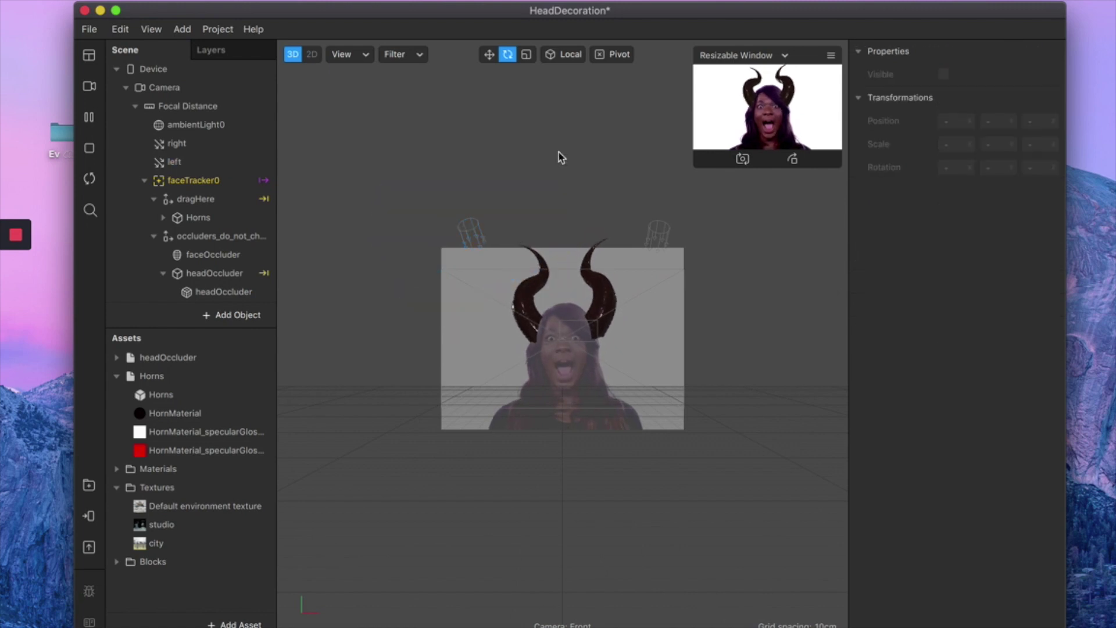
- Open the Patch Editor and examine the existing face tracker and head occluder patch graph
left_click(151, 29)
left_click(192, 51)
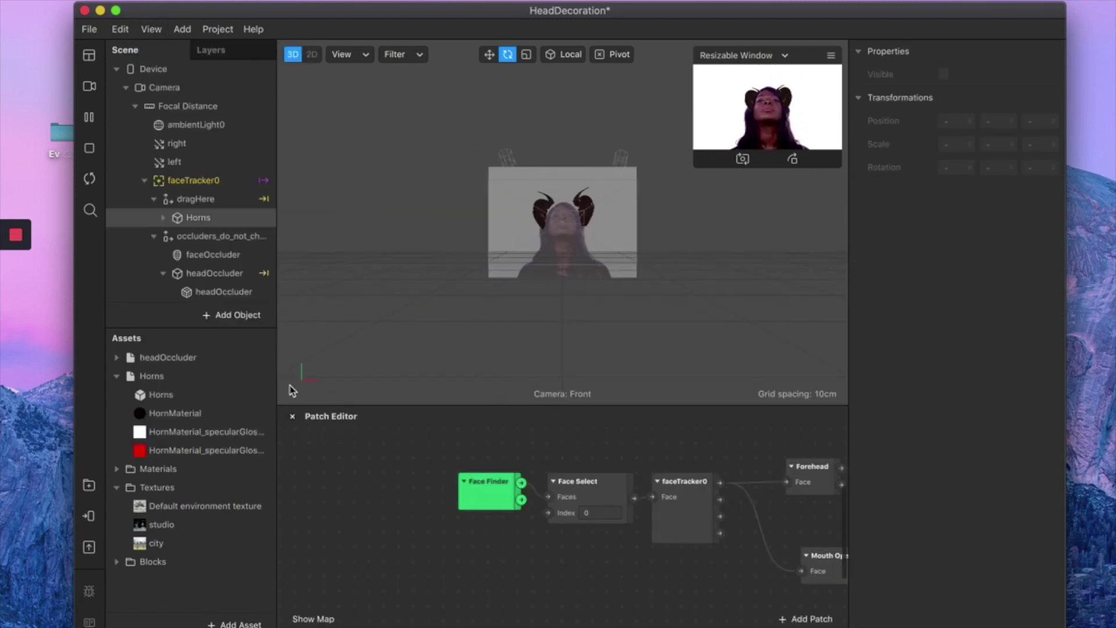
scroll(400, 539, "right", 15)
scroll(400, 539, "down", 3)
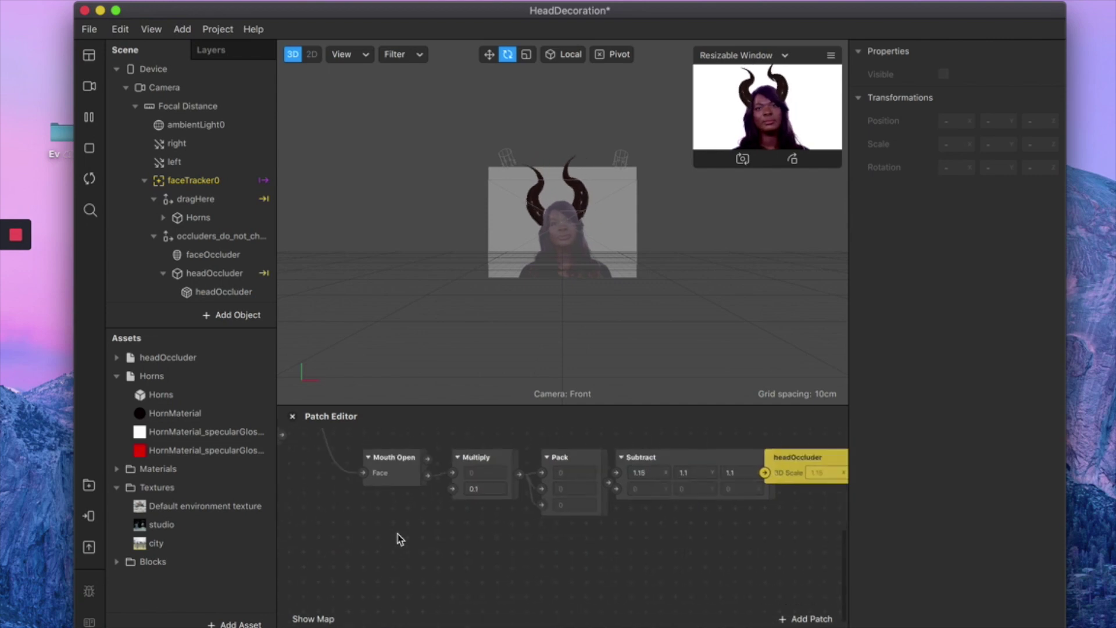
scroll(398, 537, "right", 10)
scroll(398, 536, "up", 1)
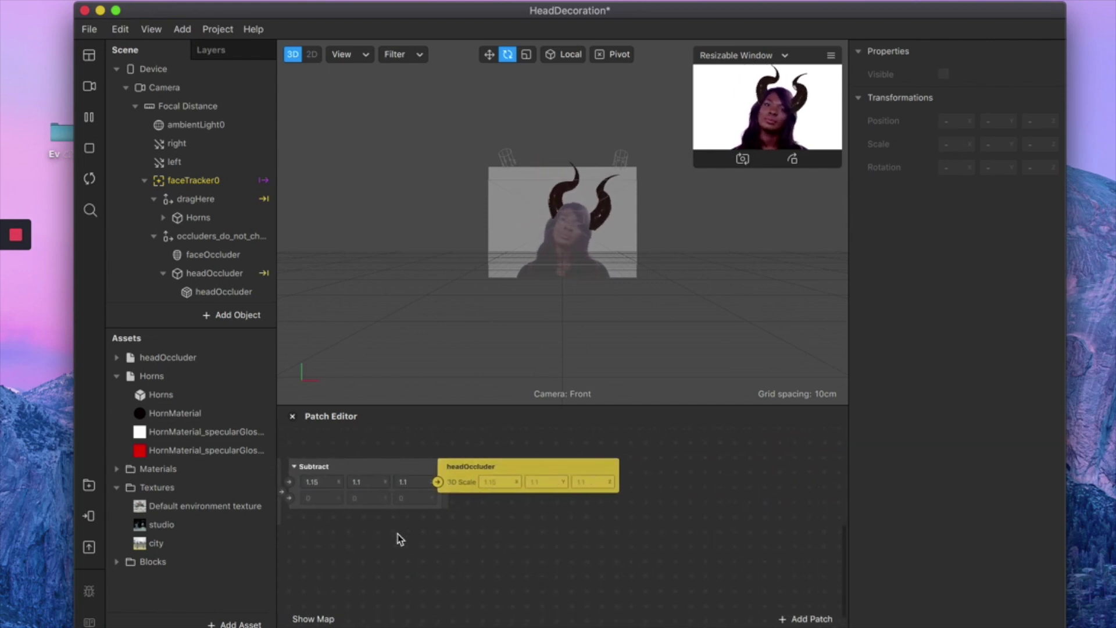
scroll(564, 480, "left", 10)
scroll(578, 496, "up", 5)
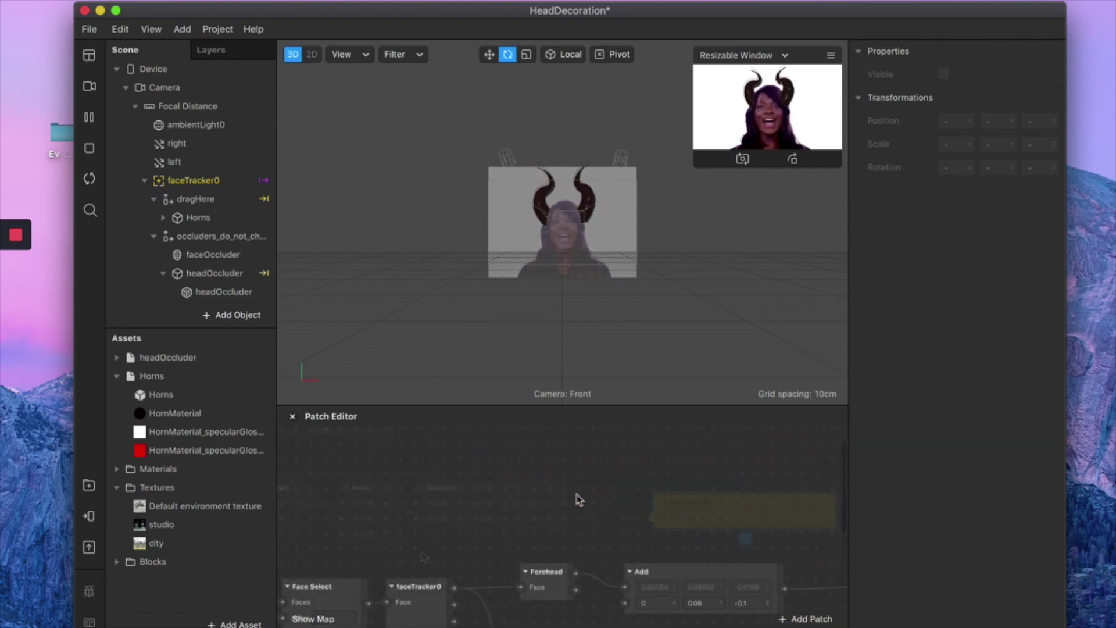
- Add a Loop Animation patch in the empty area above the Face Finder patch
double_click(322, 497)
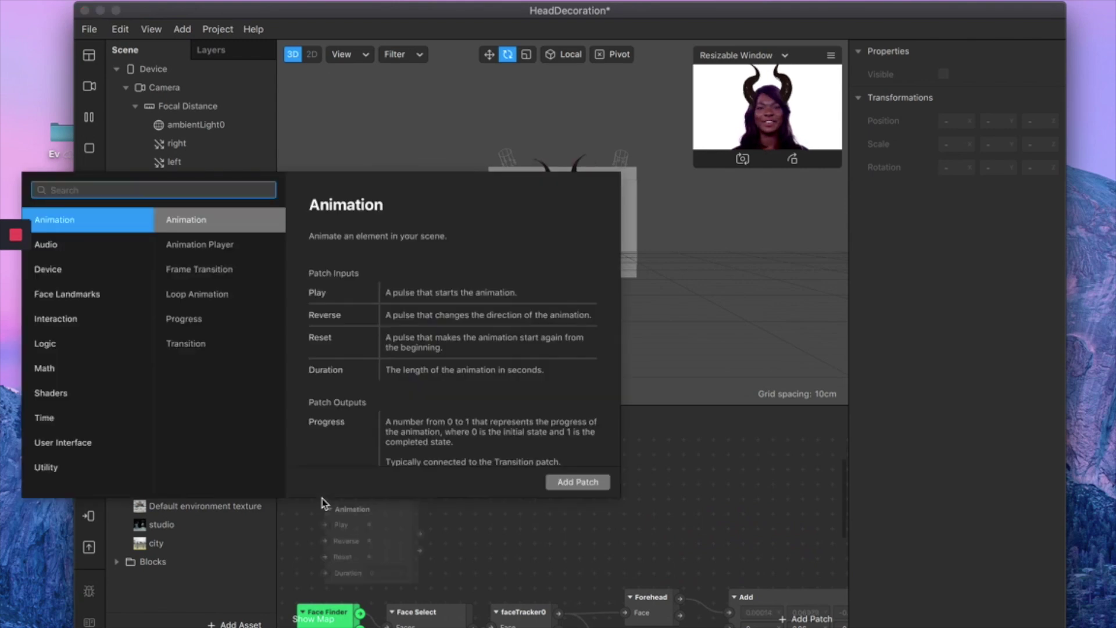
type("loop")
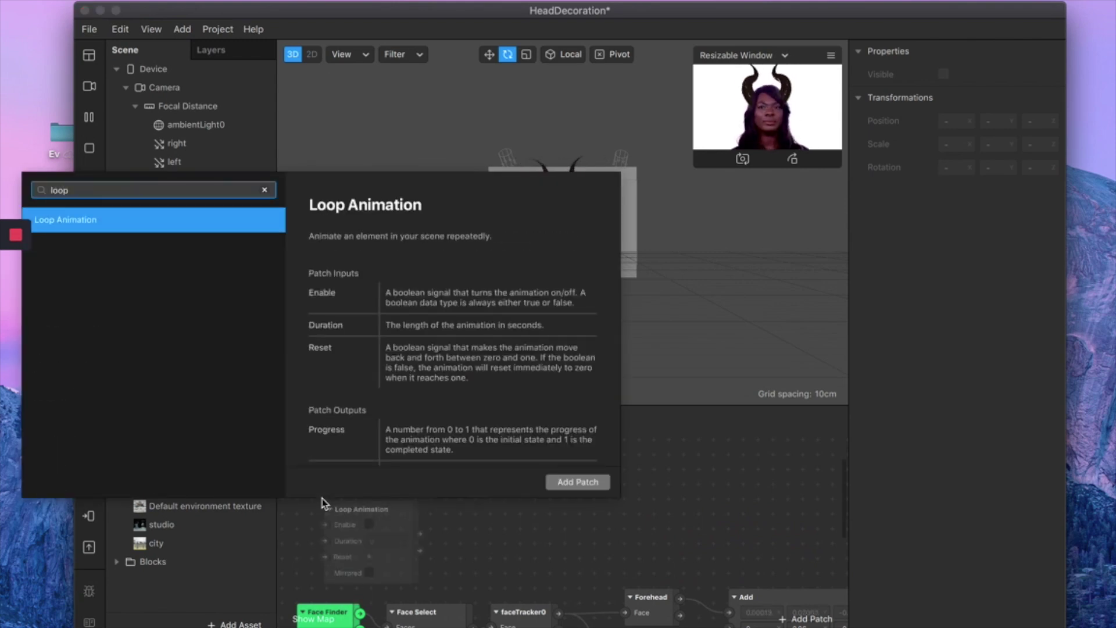
key("Return")
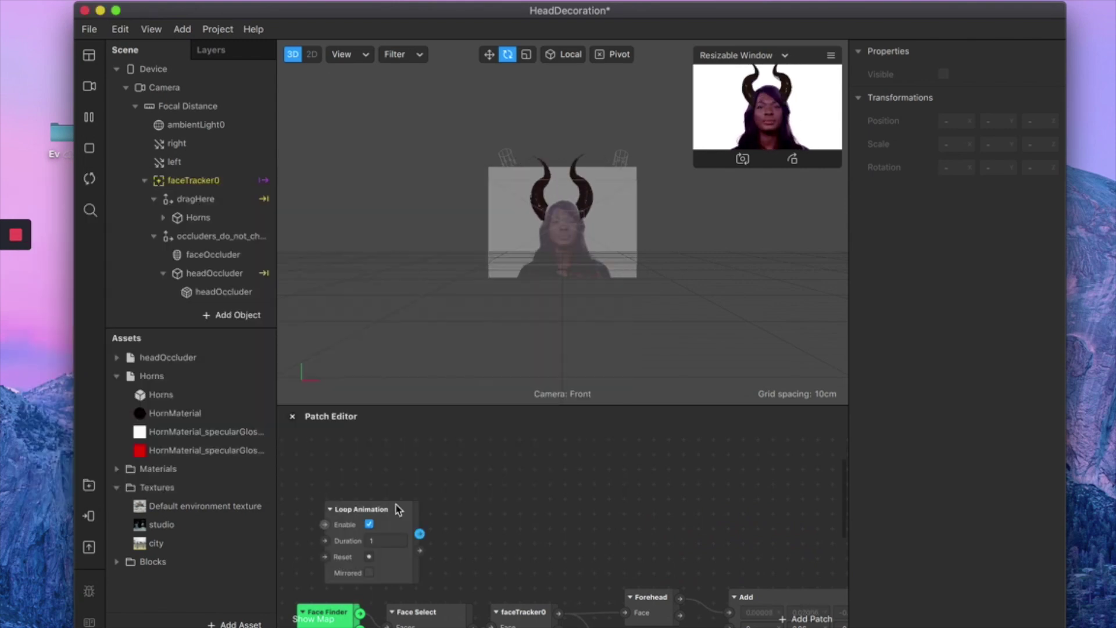
left_click_drag(395, 519, 383, 474)
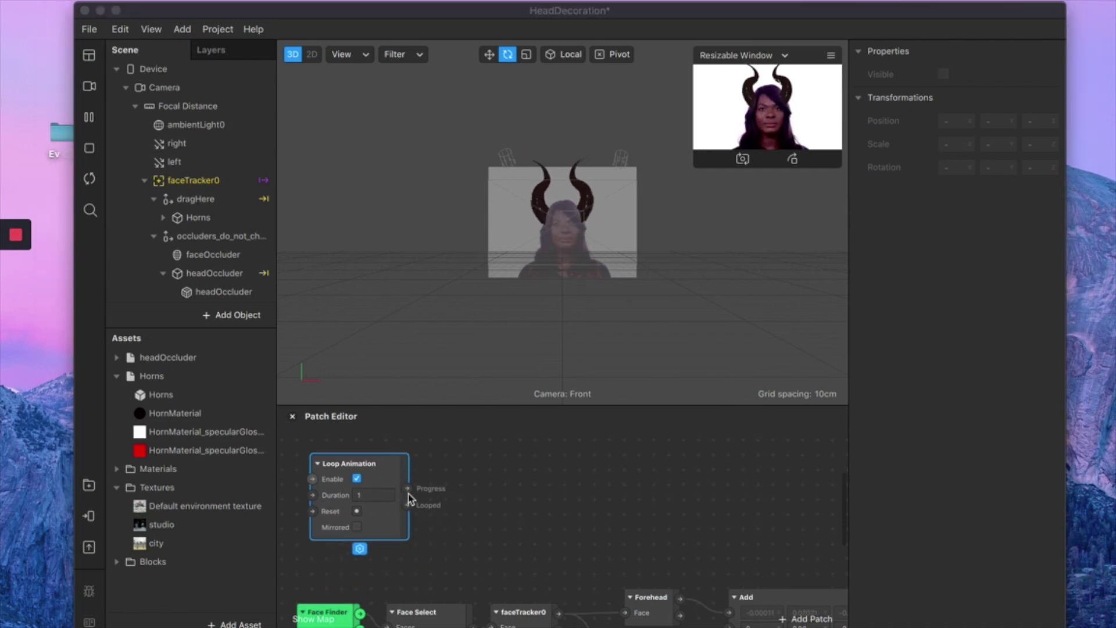
- Add a Transition patch fed by the Loop Animation's Progress output and place it alongside
left_click_drag(407, 490, 469, 481)
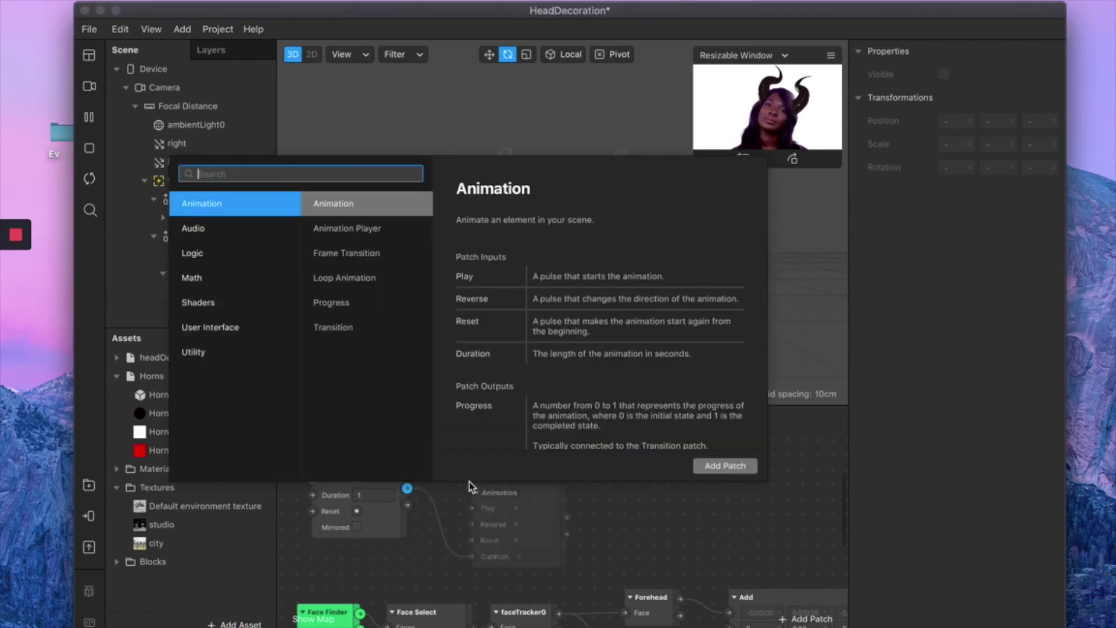
type("tra")
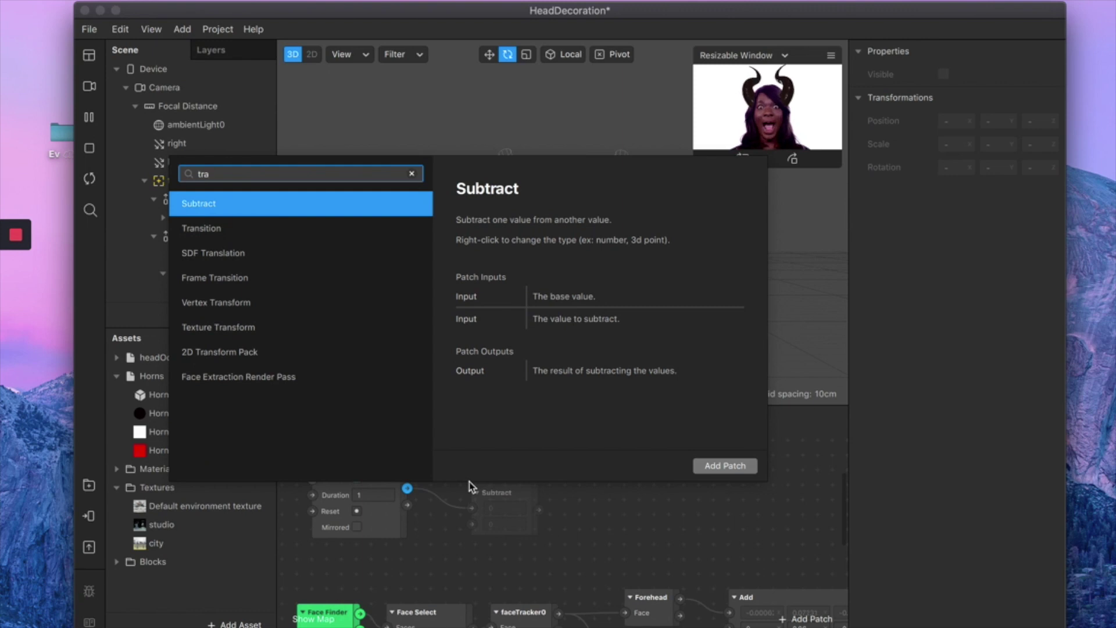
type("n")
key("Return")
left_click_drag(536, 491, 525, 463)
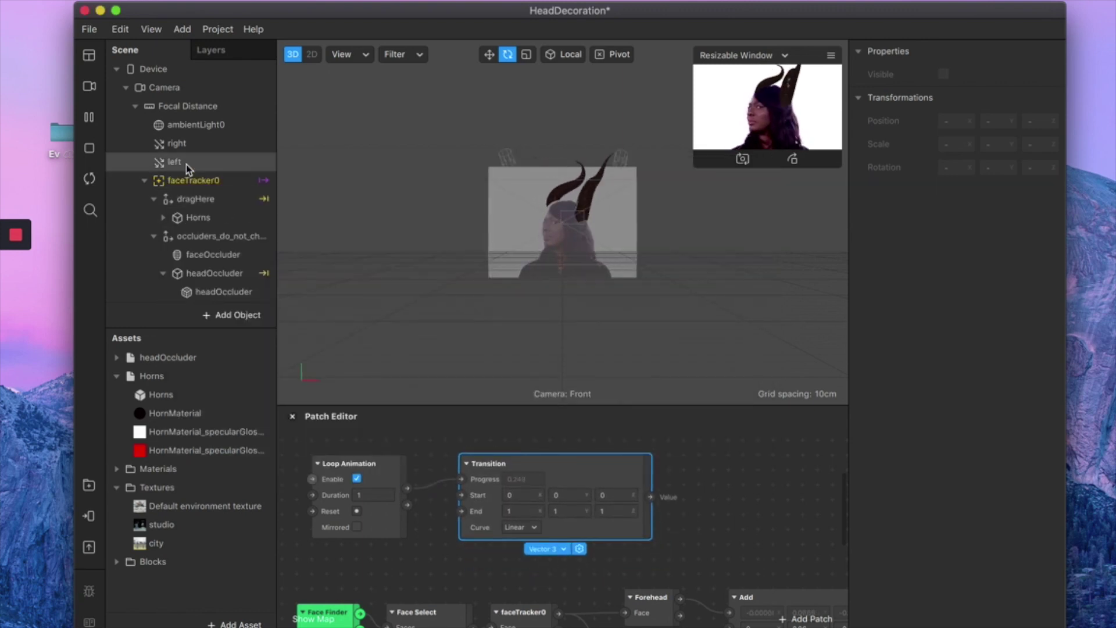
- Create 3D Rotation patches for the right and left directional lights and stack them beside the Transition patch
left_click(177, 143)
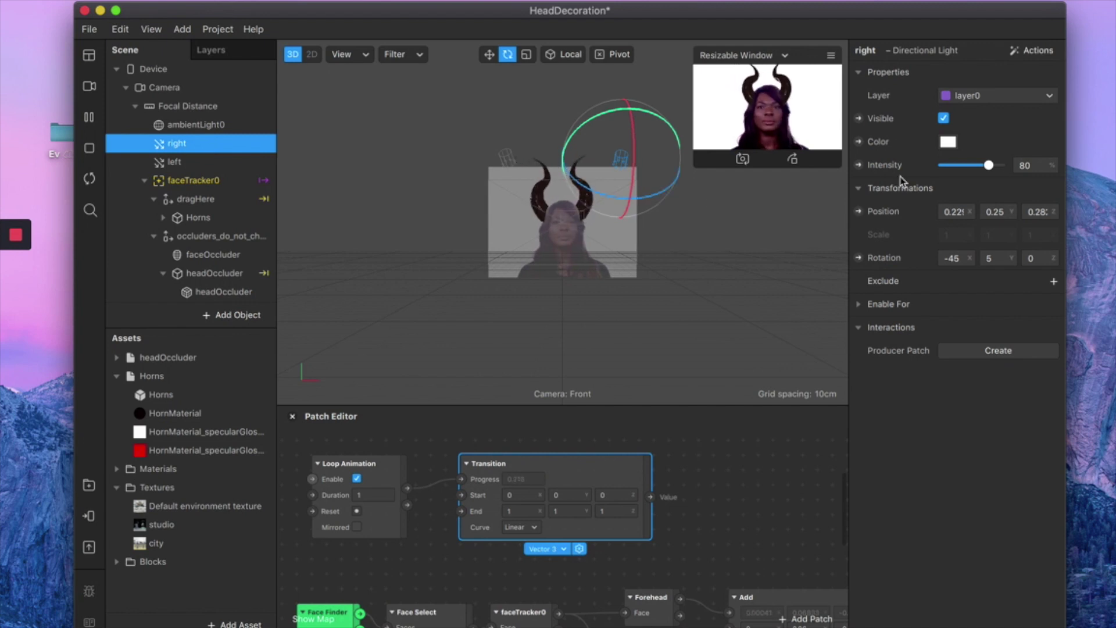
left_click(858, 258)
left_click_drag(561, 553, 680, 472)
left_click(181, 165)
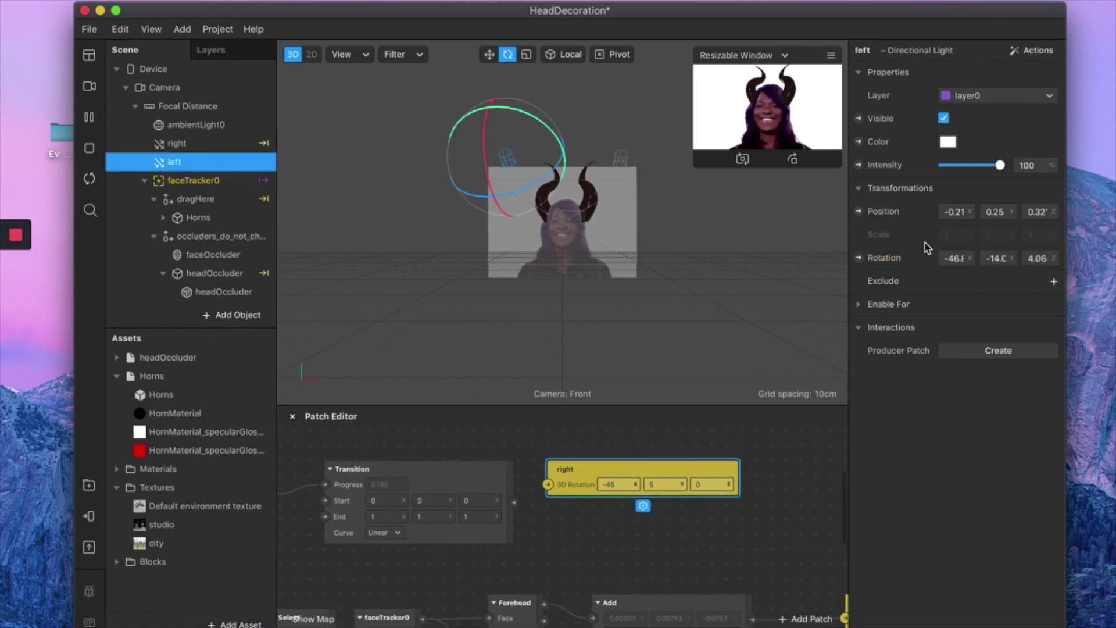
left_click(858, 259)
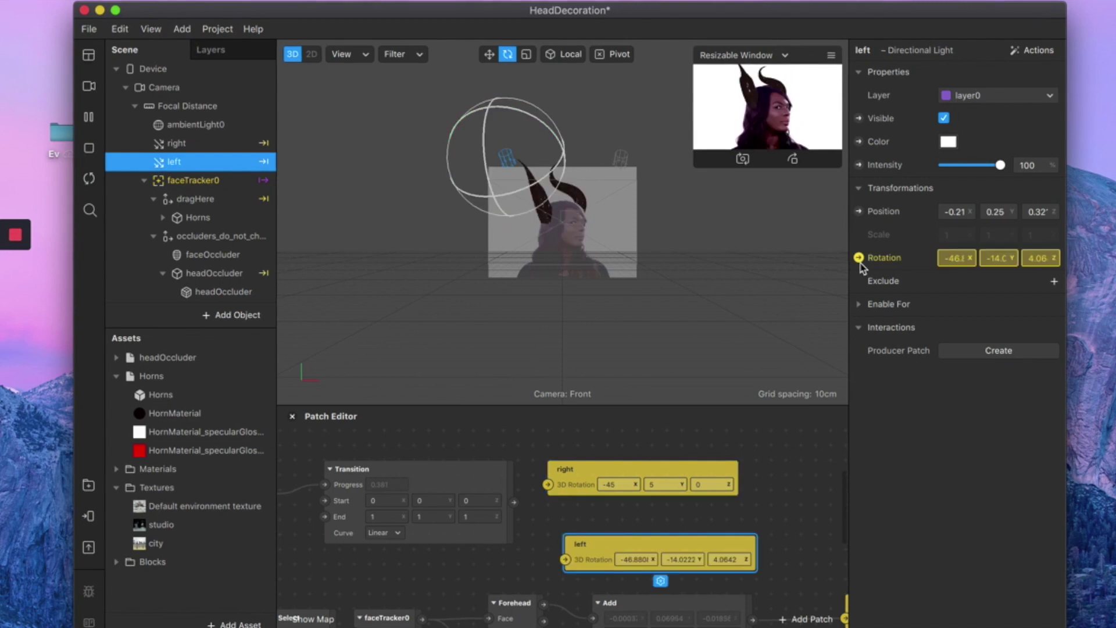
left_click_drag(579, 535, 570, 517)
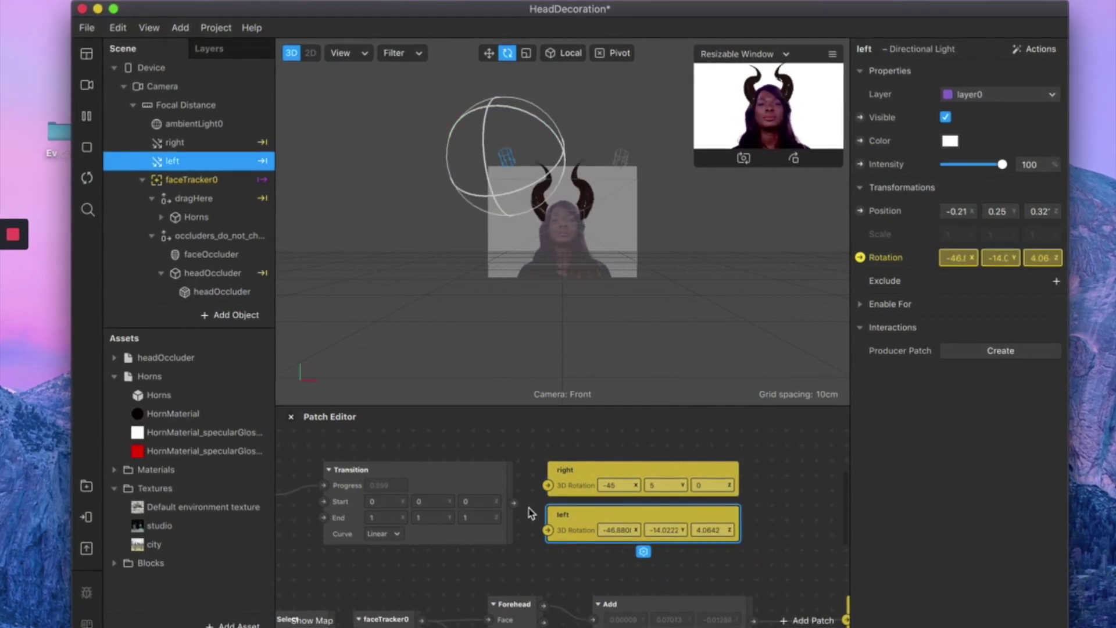
- Set the Transition's End X and Y values to 360 and connect its output to both lights' 3D Rotation patches
scroll(516, 509, "left", 4)
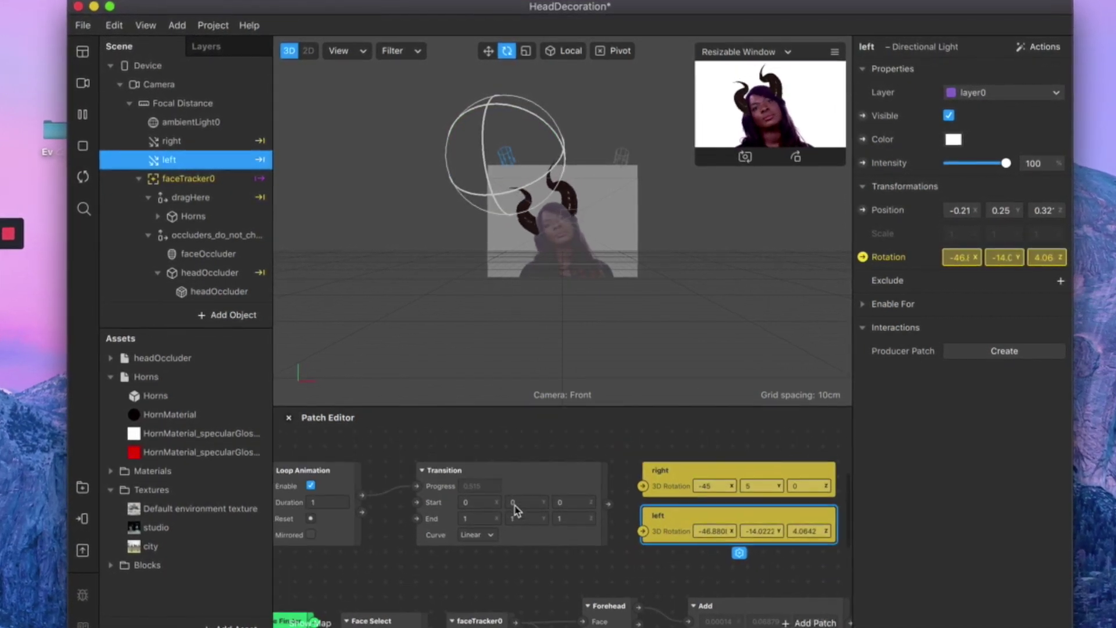
left_click(488, 519)
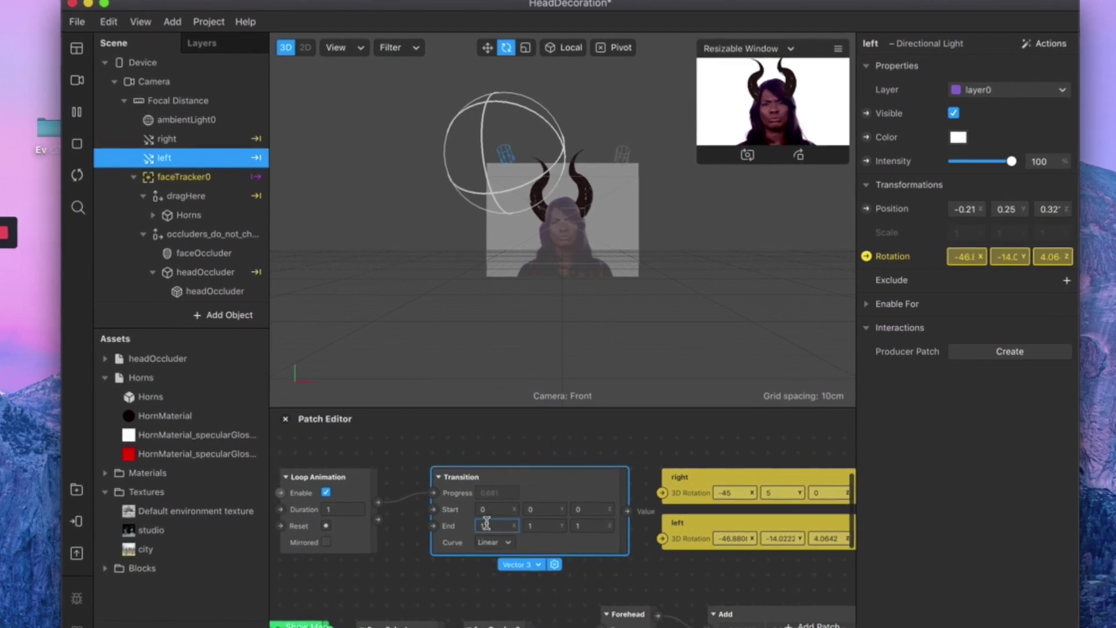
type("360")
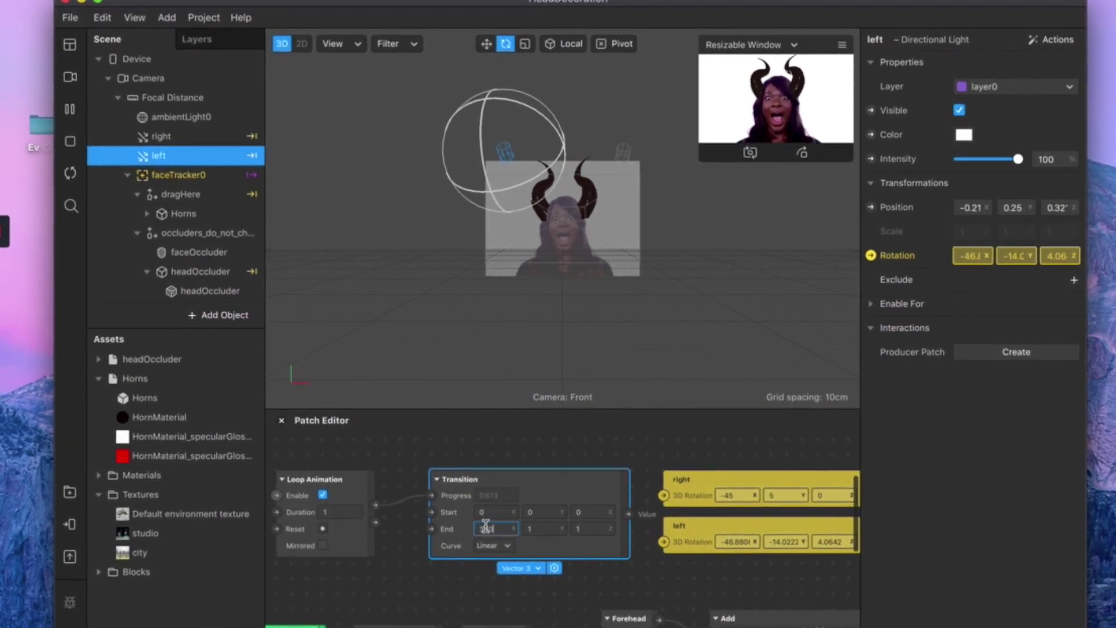
left_click(546, 528)
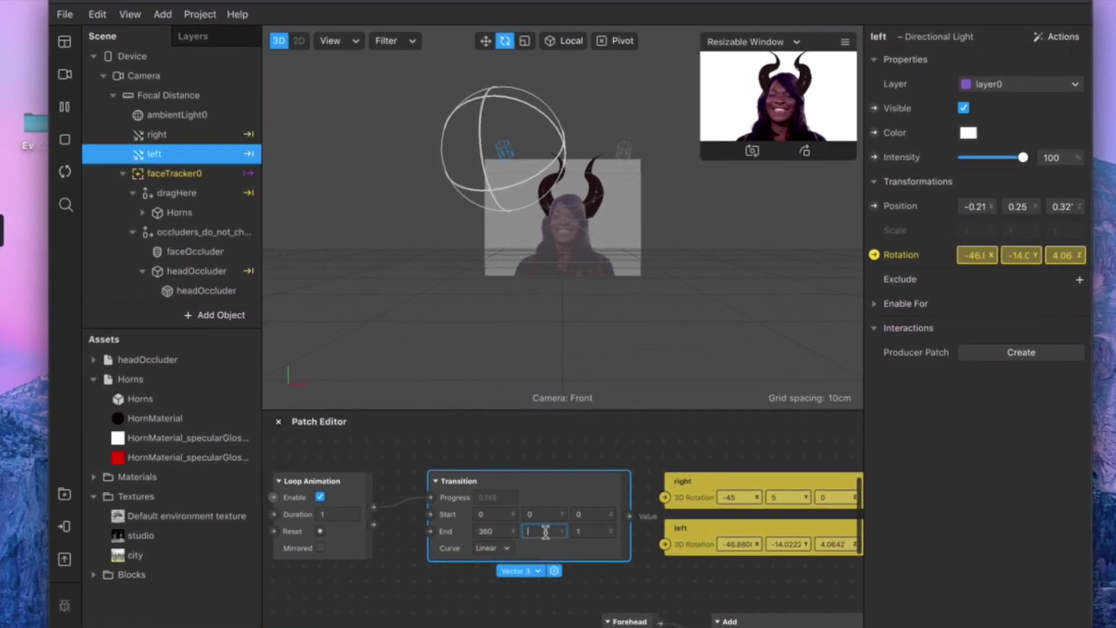
type("360")
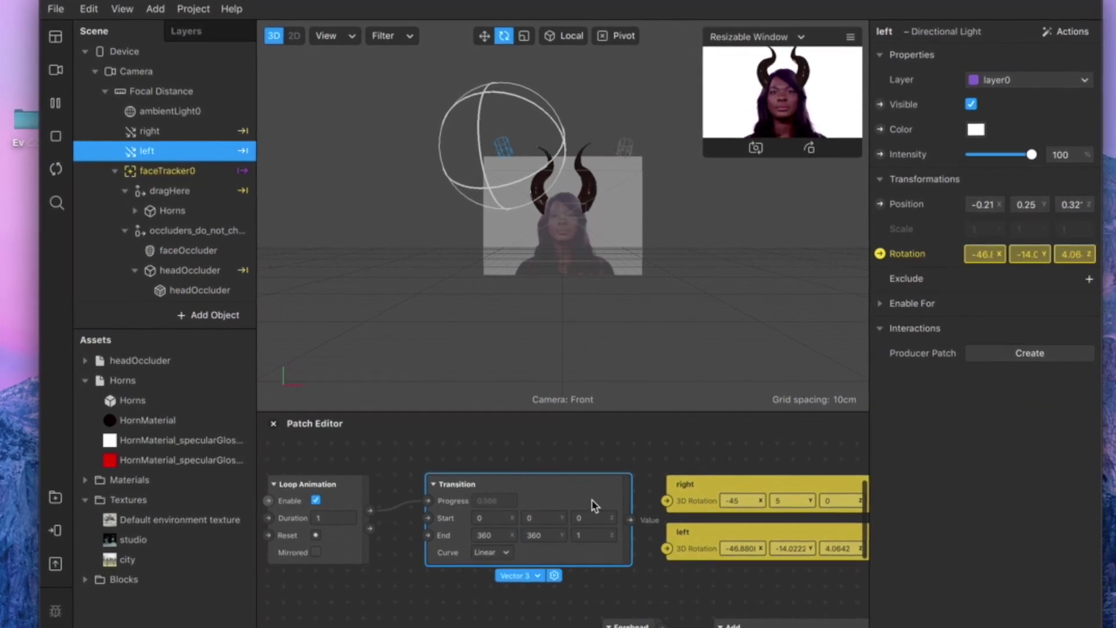
left_click_drag(629, 522, 669, 555)
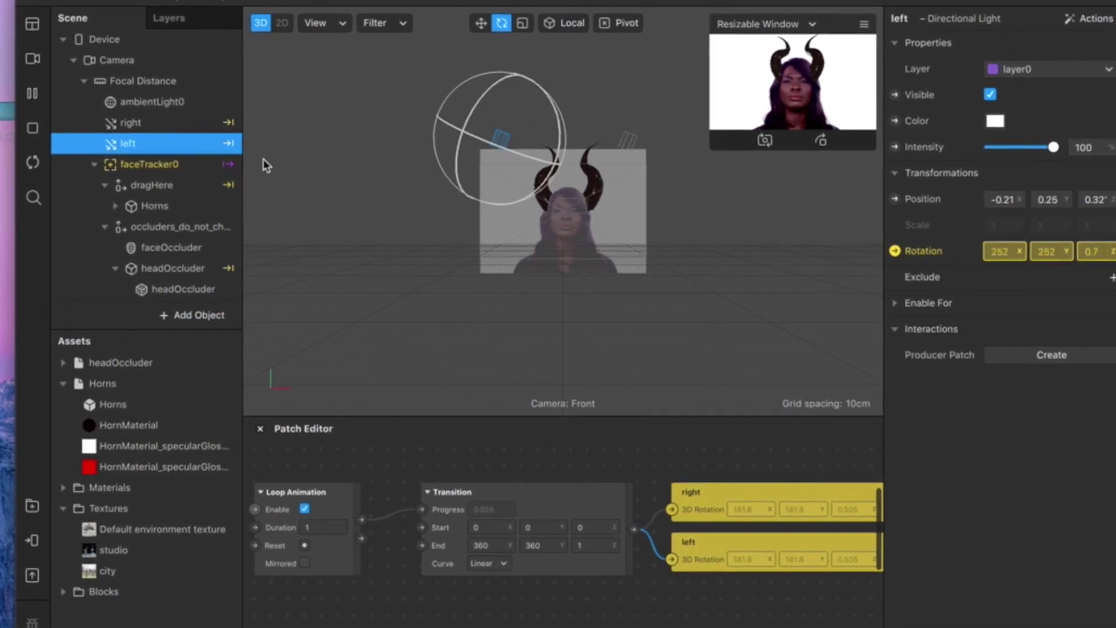
- Check the right light's rotation in an enlarged preview and set the Loop Animation duration to 3 seconds
left_click(127, 123)
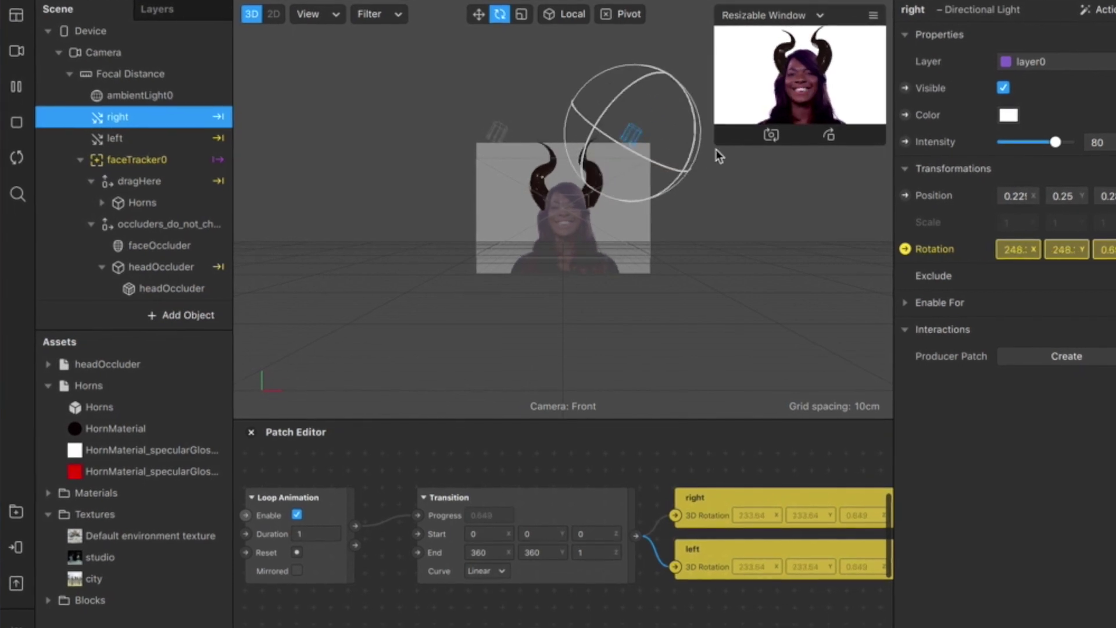
left_click_drag(716, 150, 303, 400)
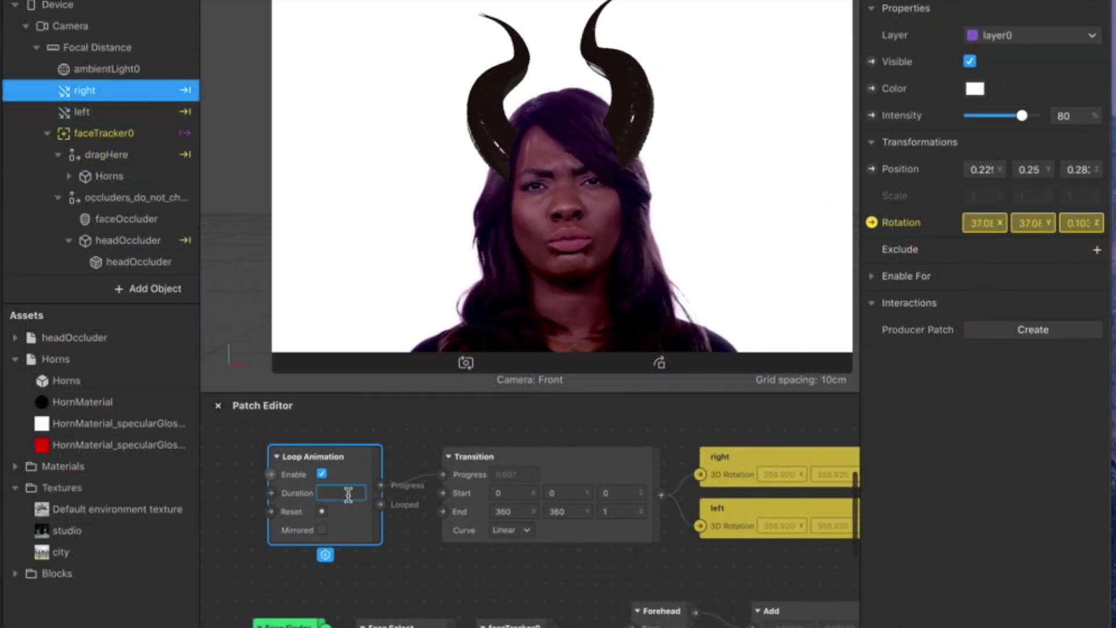
type("3")
key("Return")
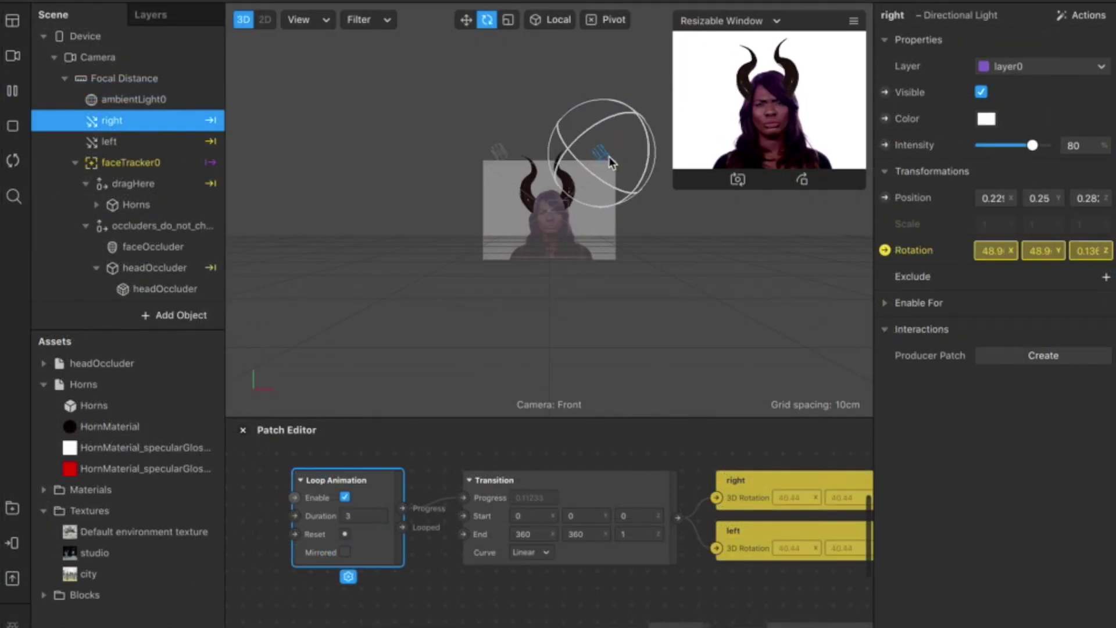
- Try Loop Animation durations of 5 and 0.5 seconds
left_click(363, 515)
key("BackSpace")
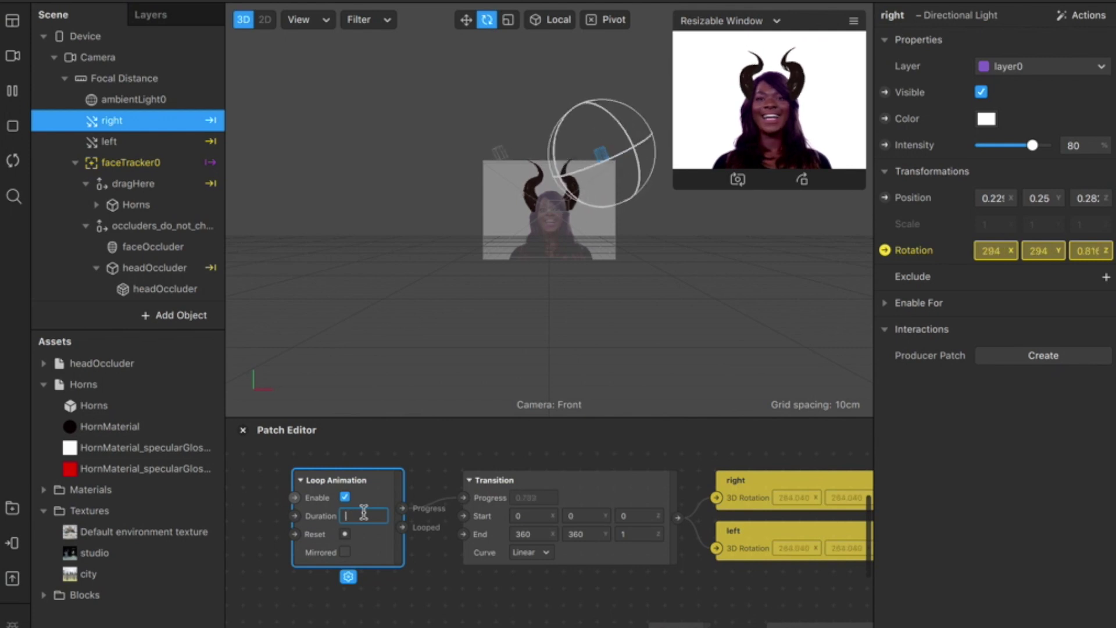
type("5")
key("Return")
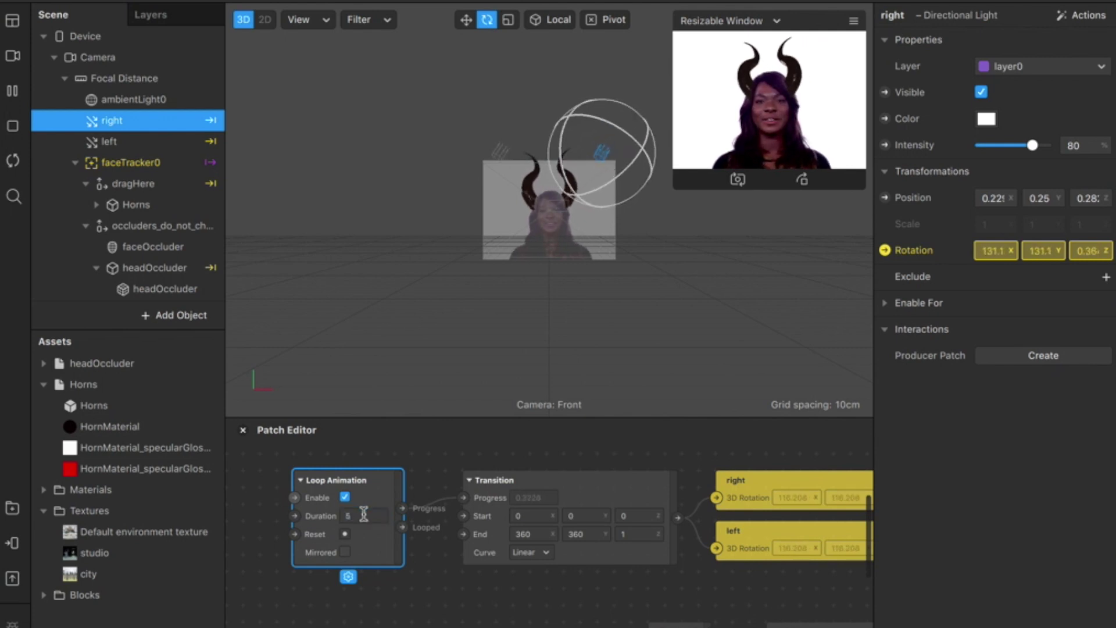
left_click(363, 515)
key("BackSpace")
type("0.5")
key("Return")
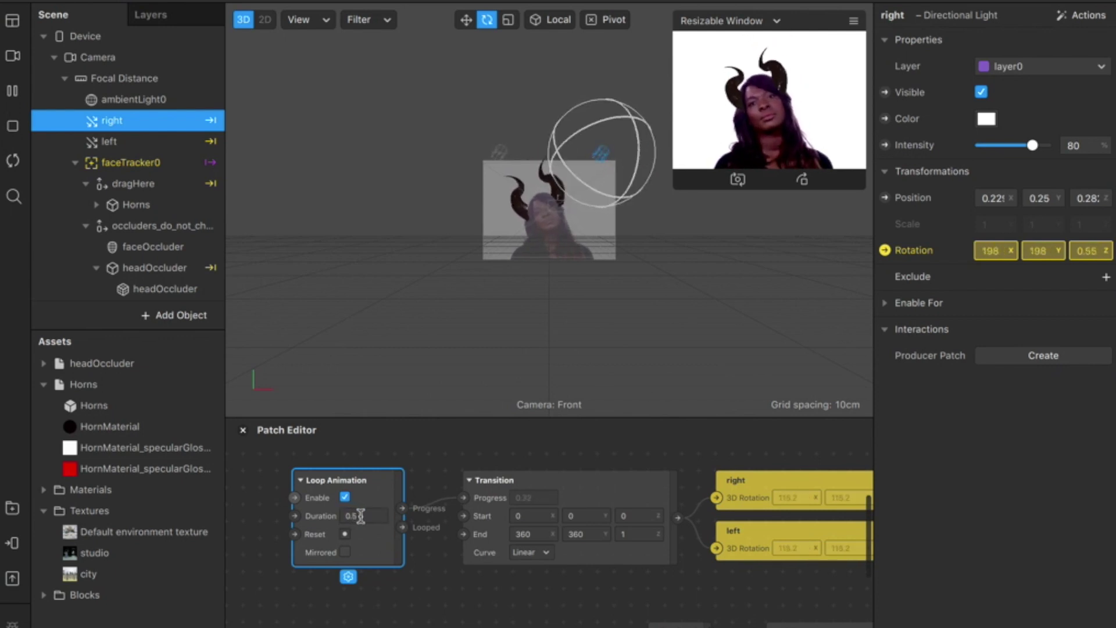
- Set the Loop Animation duration back to 3 seconds
left_click(362, 515)
type("3")
key("Return")
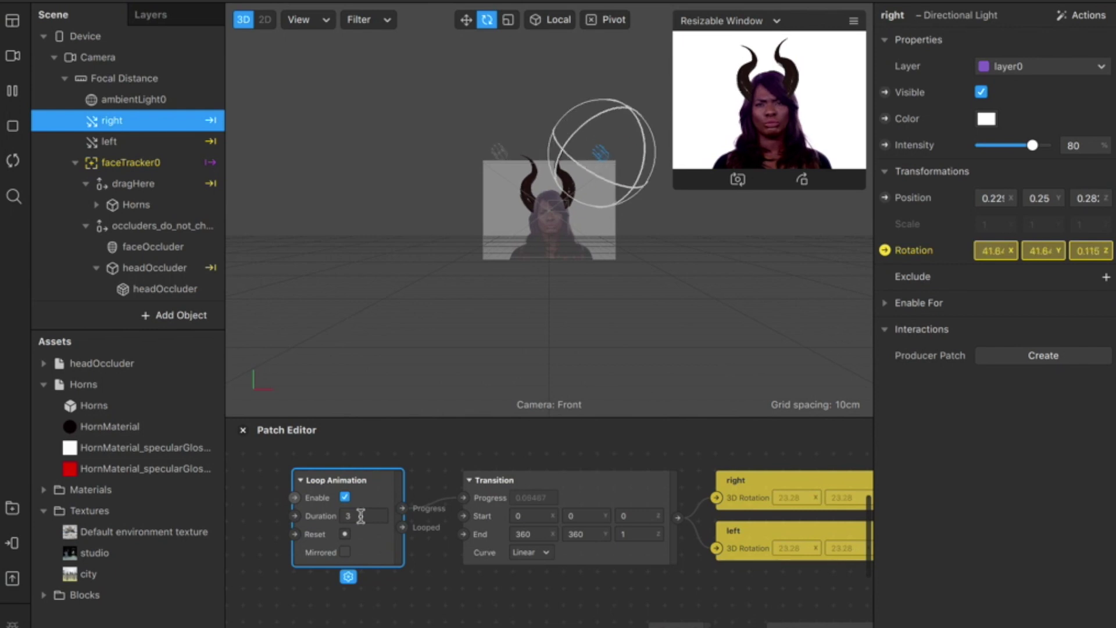
- Enlarge the preview window to examine the horns under the rotating lights alongside the light animation patches
scroll(449, 515, "right", 5)
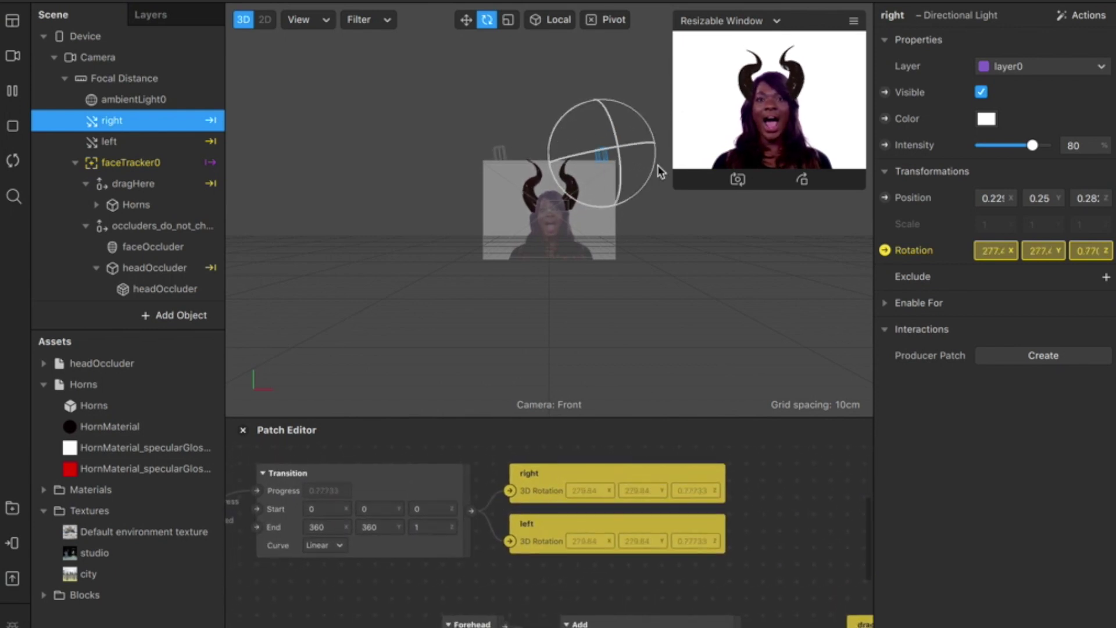
left_click_drag(675, 189, 369, 347)
scroll(465, 518, "left", 8)
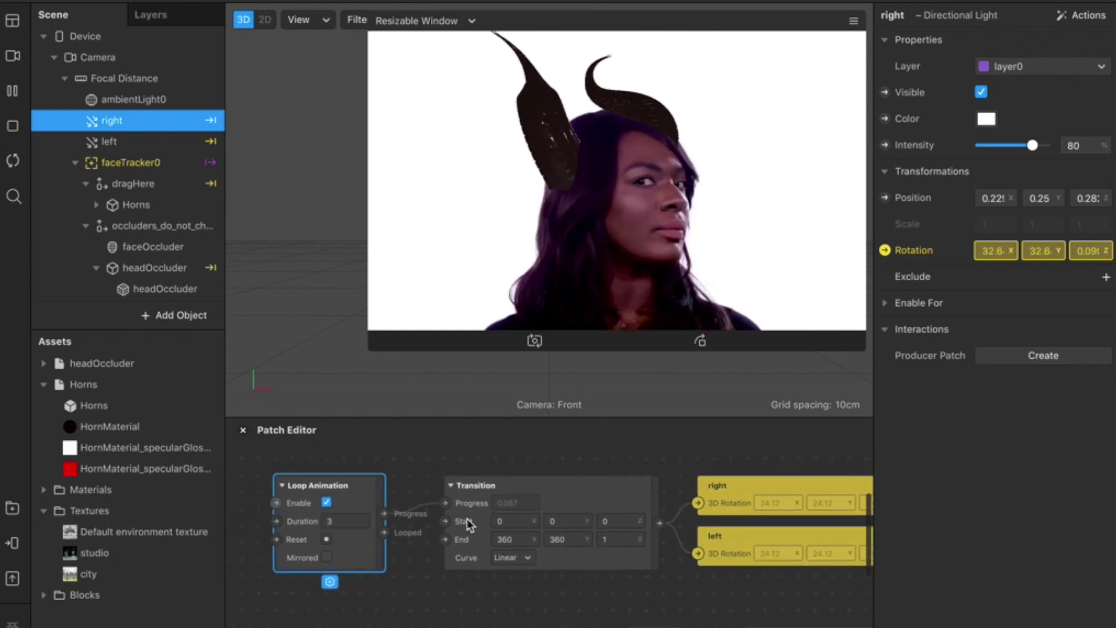
scroll(466, 518, "up", 3)
scroll(467, 518, "right", 3)
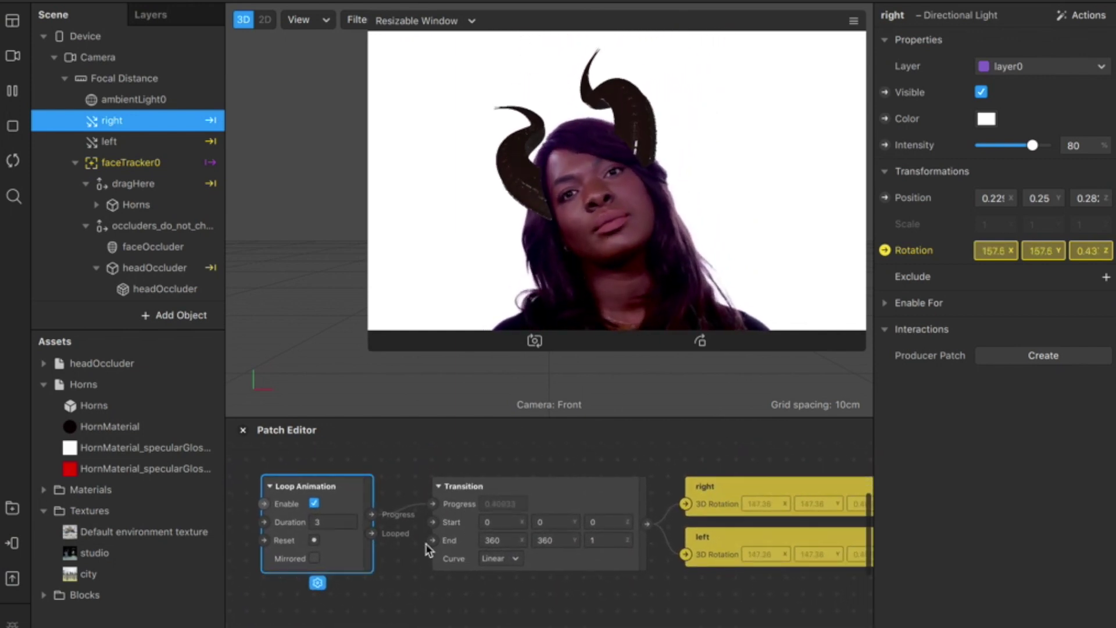
scroll(428, 547, "right", 3)
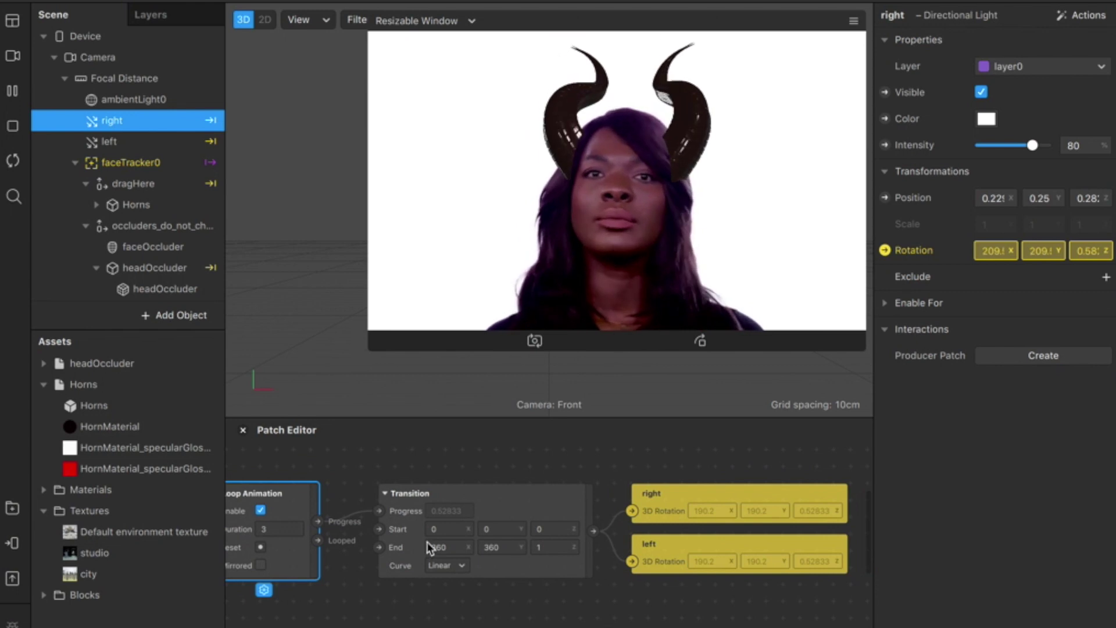
- Give the right directional light a magenta color, try several spectrum colors on the left light and settle on red
left_click(987, 119)
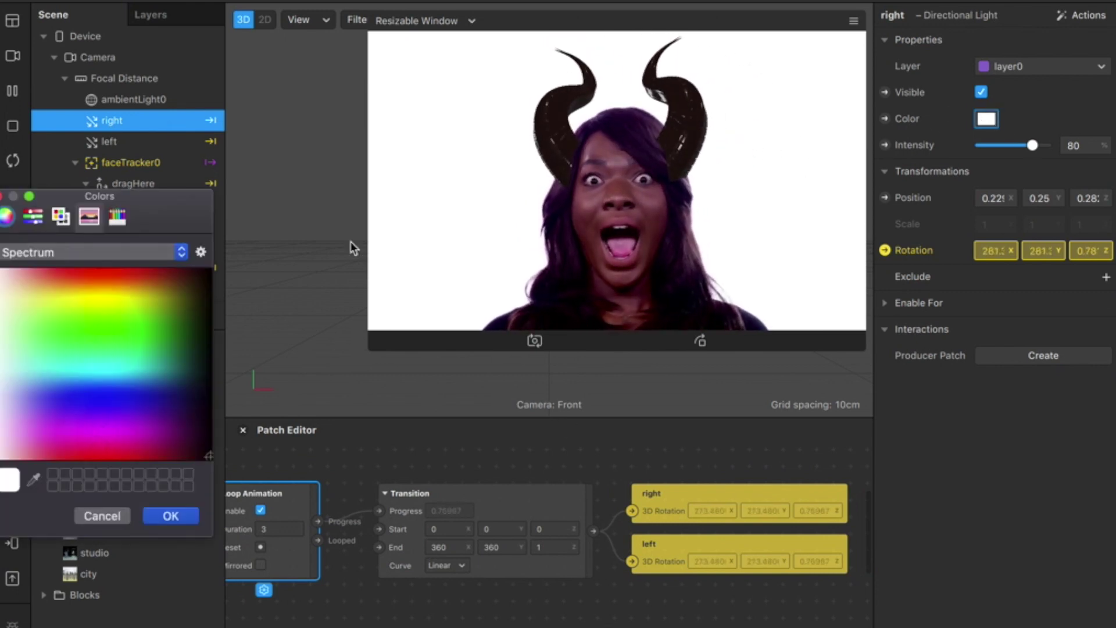
left_click(67, 431)
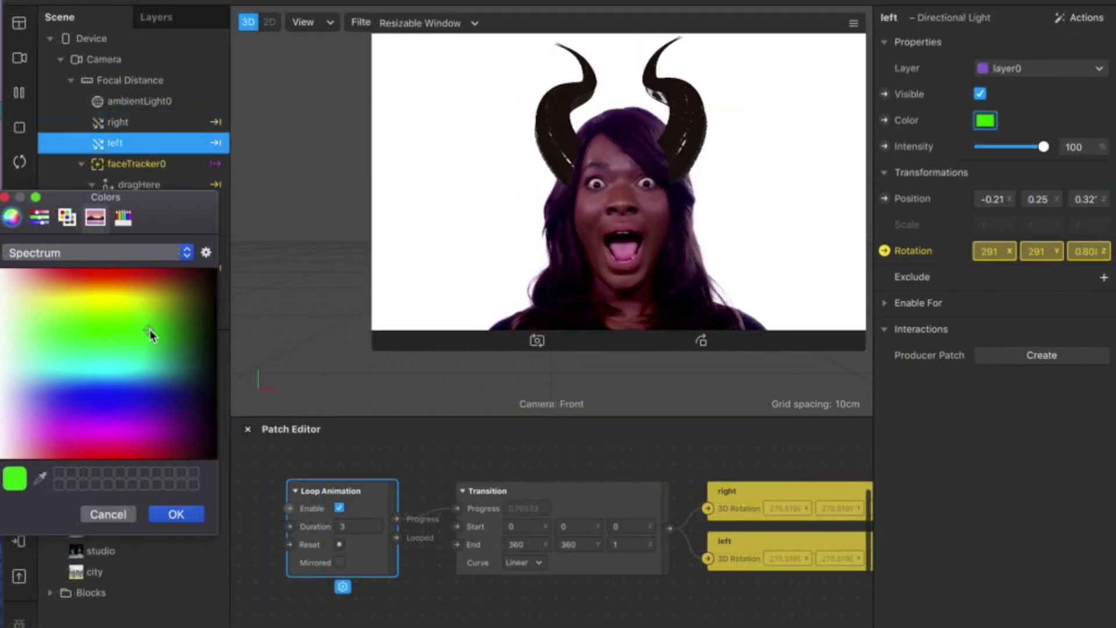
left_click(68, 301)
left_click(140, 319)
left_click(112, 435)
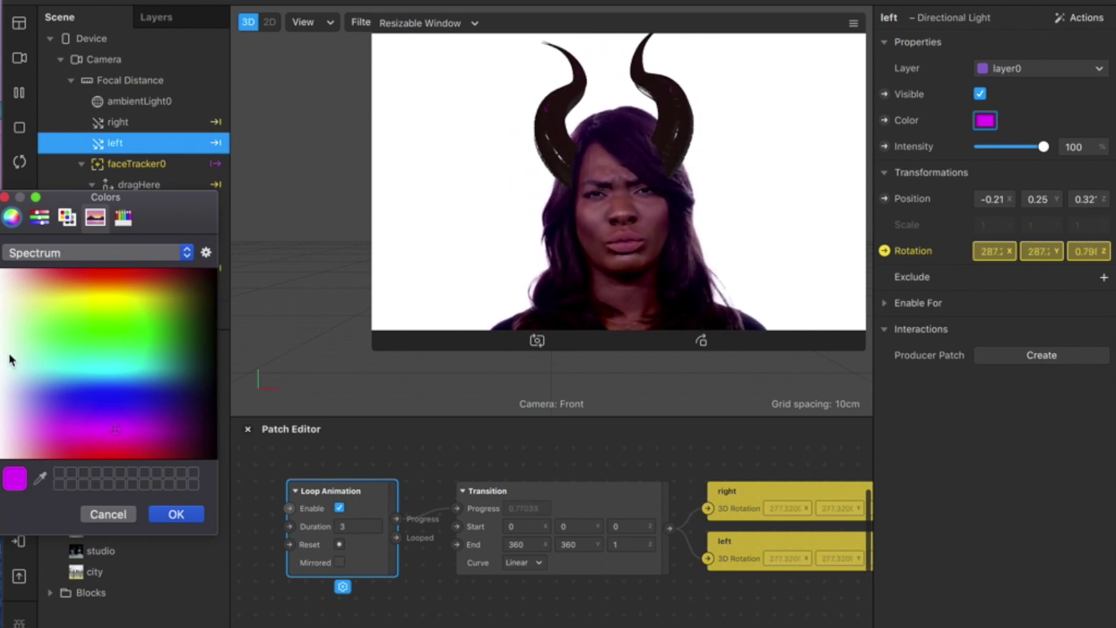
left_click_drag(2, 335, 107, 279)
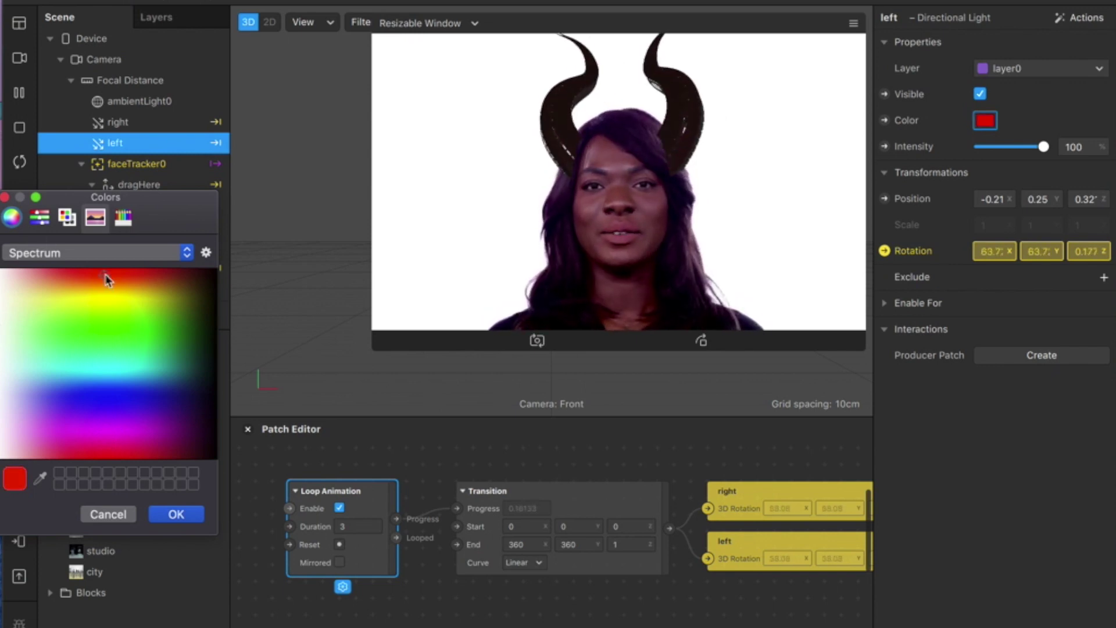
left_click(176, 515)
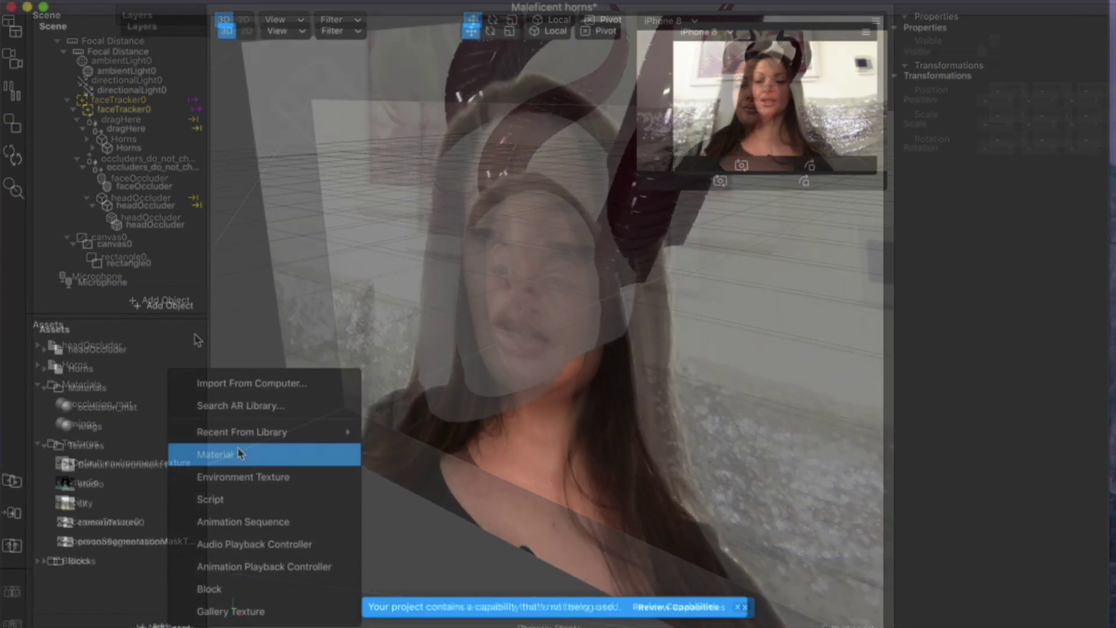
- Search the AR Library for wings and list all matching 3D objects
left_click(282, 409)
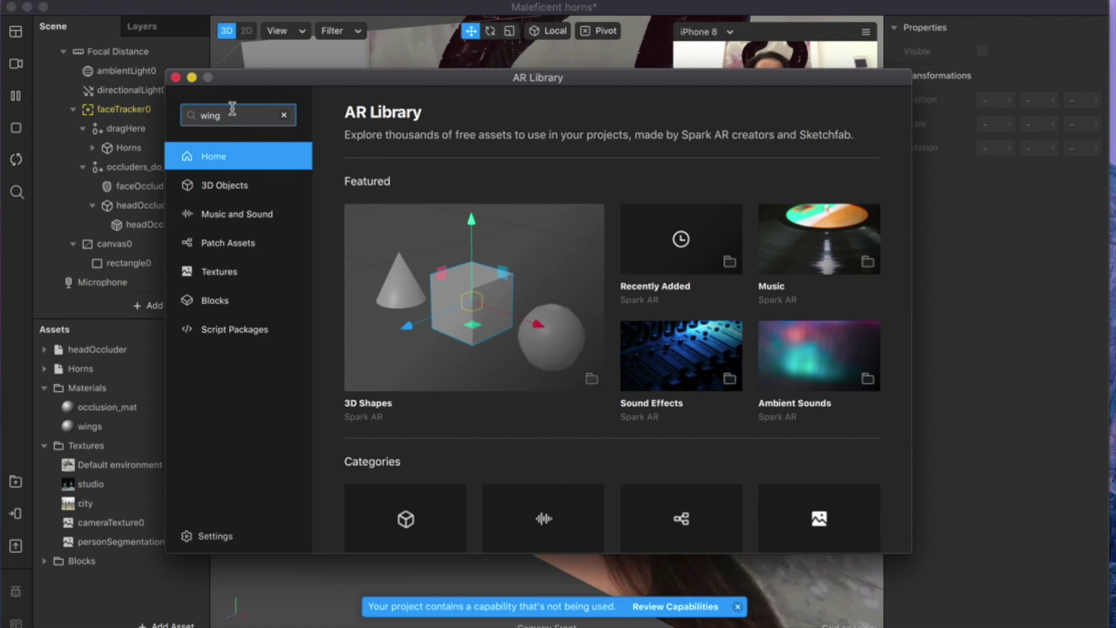
key("Return")
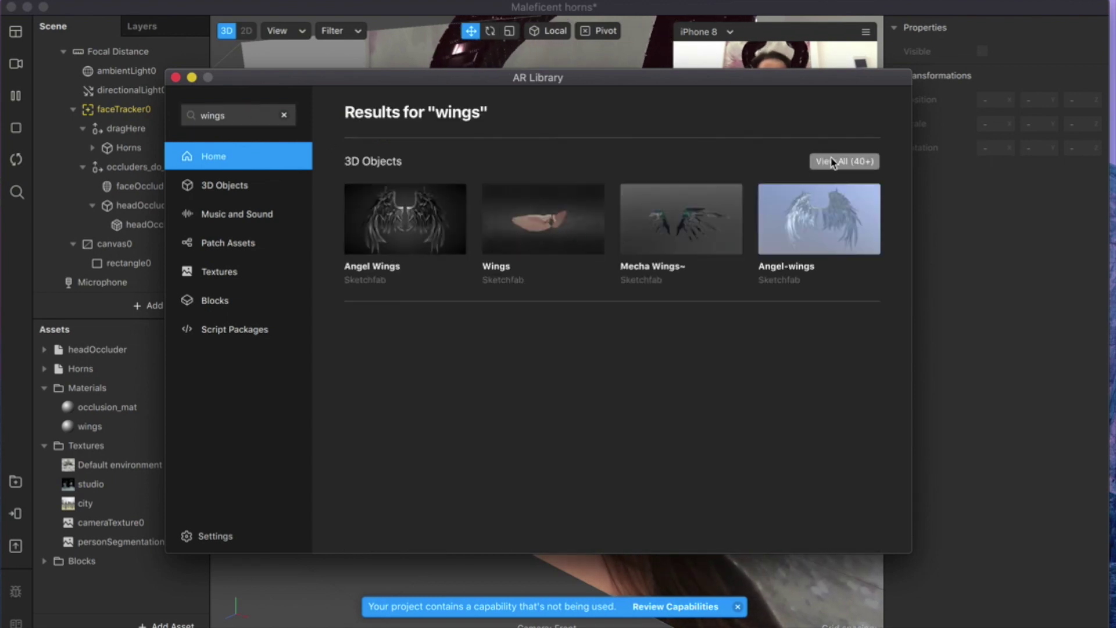
left_click(836, 162)
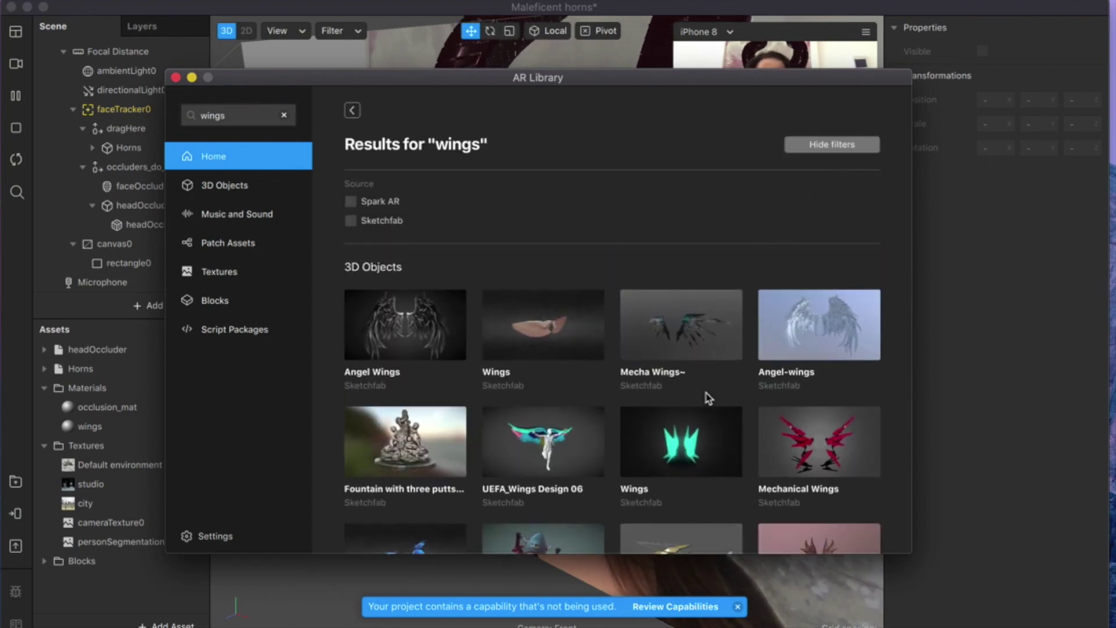
- Find the Fallen Angel wings among the search results, import them into the project and close the library
scroll(791, 401, "down", 10)
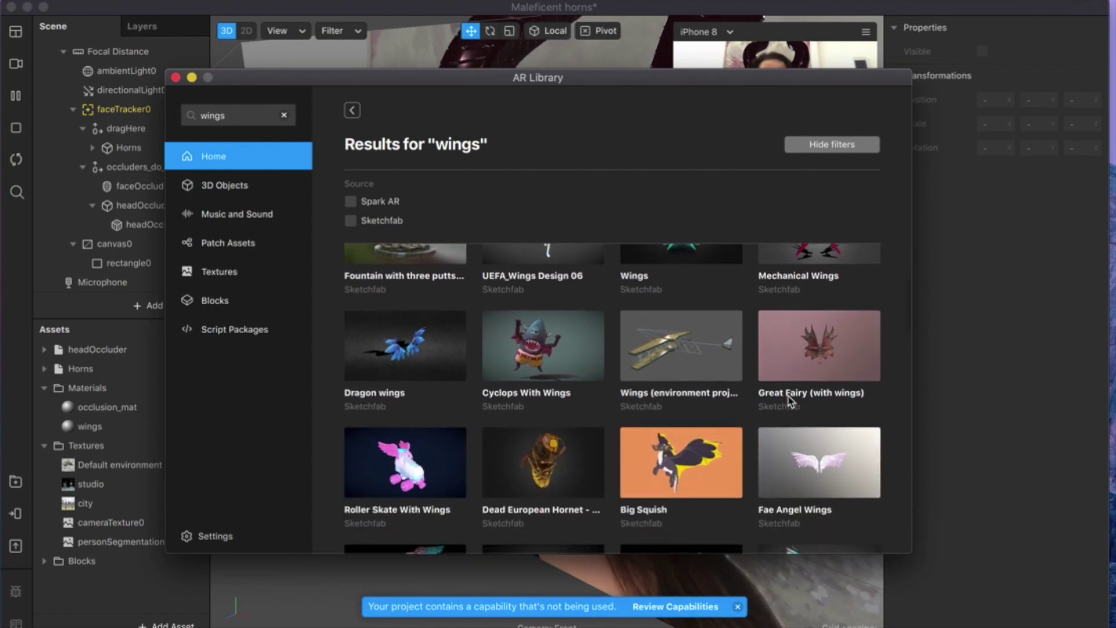
scroll(790, 401, "down", 10)
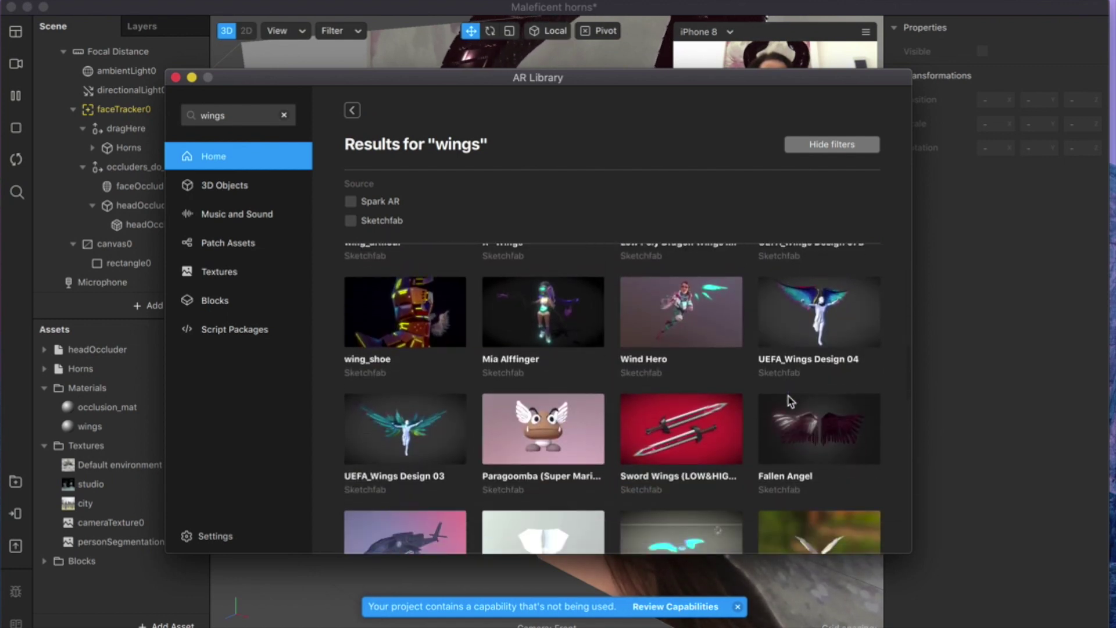
scroll(790, 401, "down", 5)
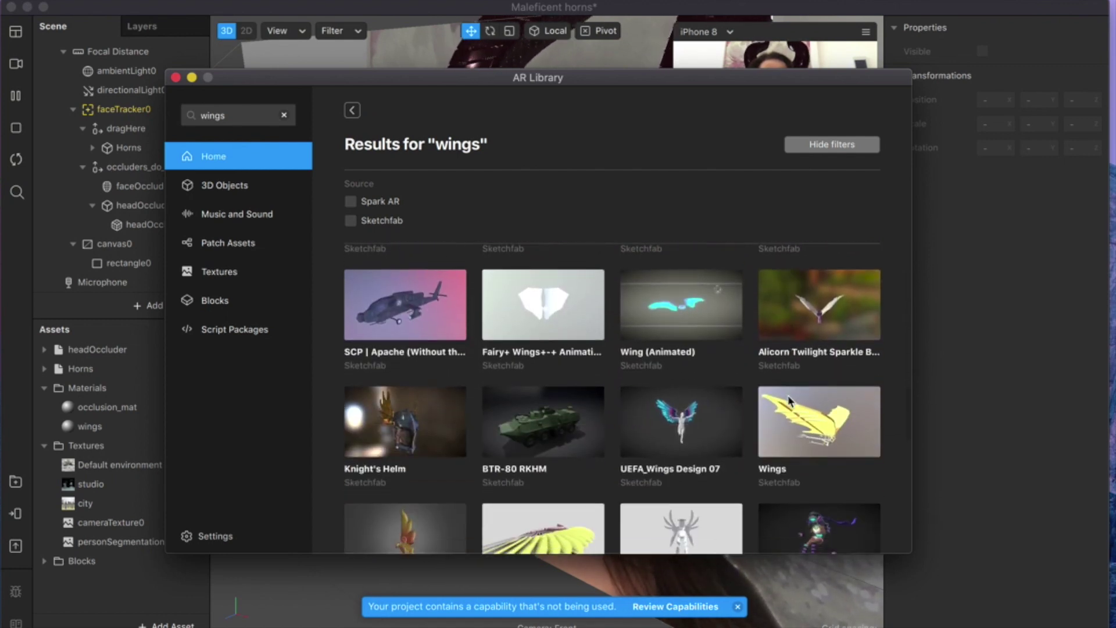
scroll(791, 401, "up", 5)
scroll(790, 401, "up", 2)
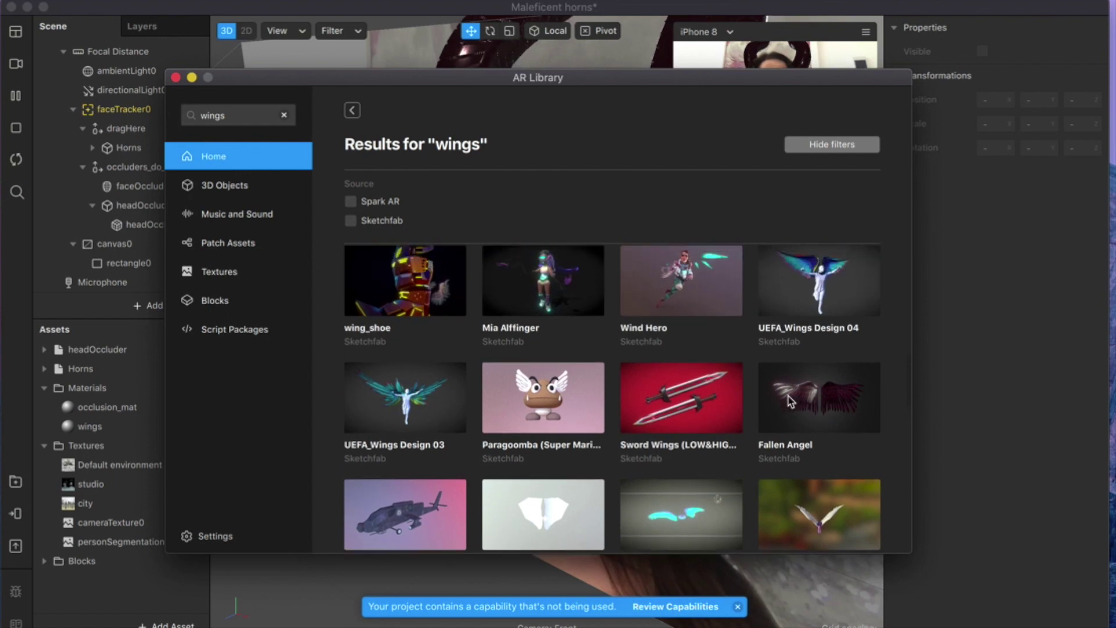
left_click(835, 412)
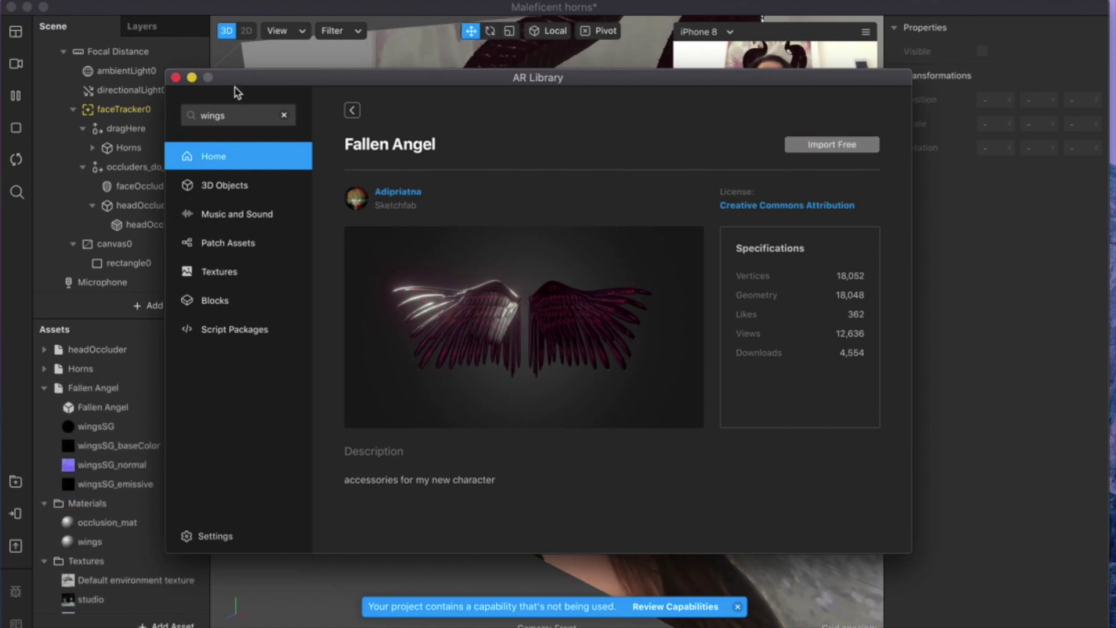
left_click(175, 77)
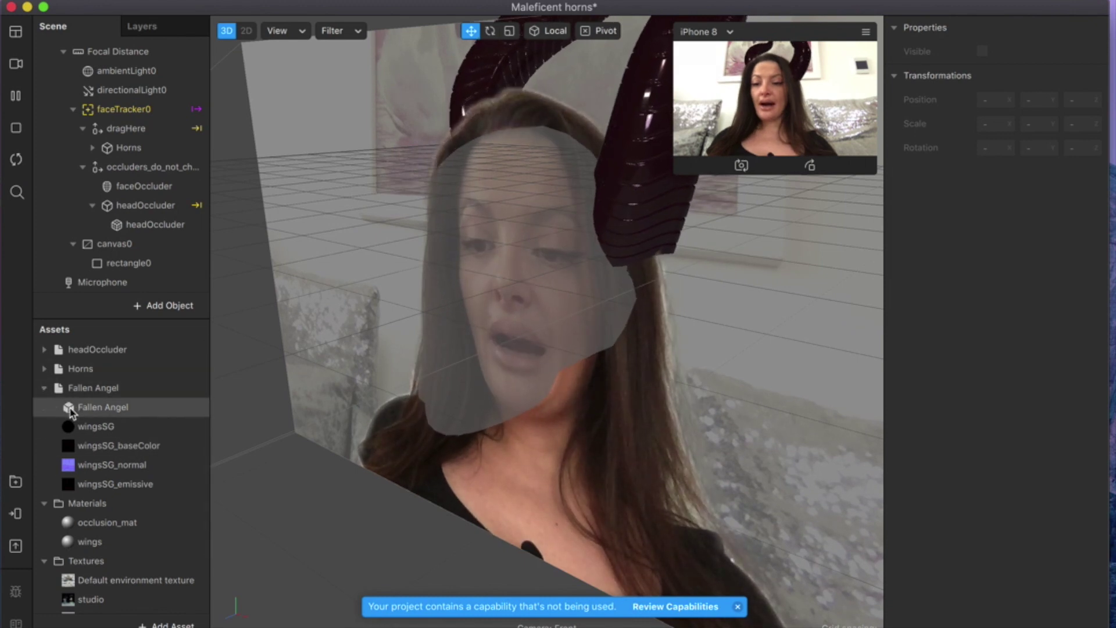
- Add the Fallen Angel wings to the scene under faceTracker0 and lower them to about -0.2 on Y
left_click(44, 389)
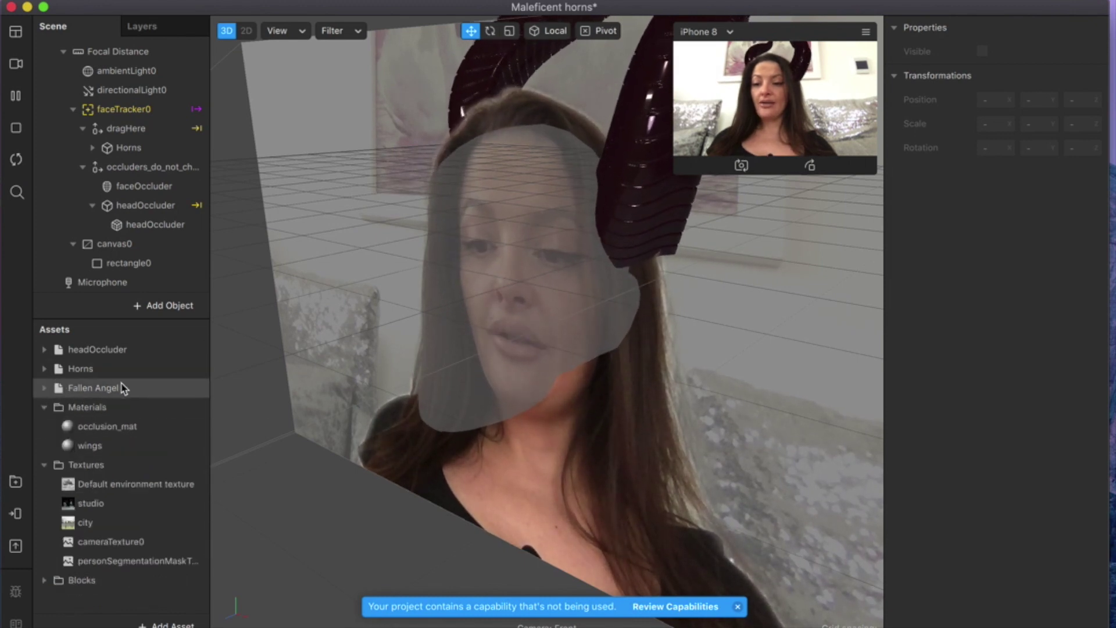
left_click(44, 389)
left_click(44, 388)
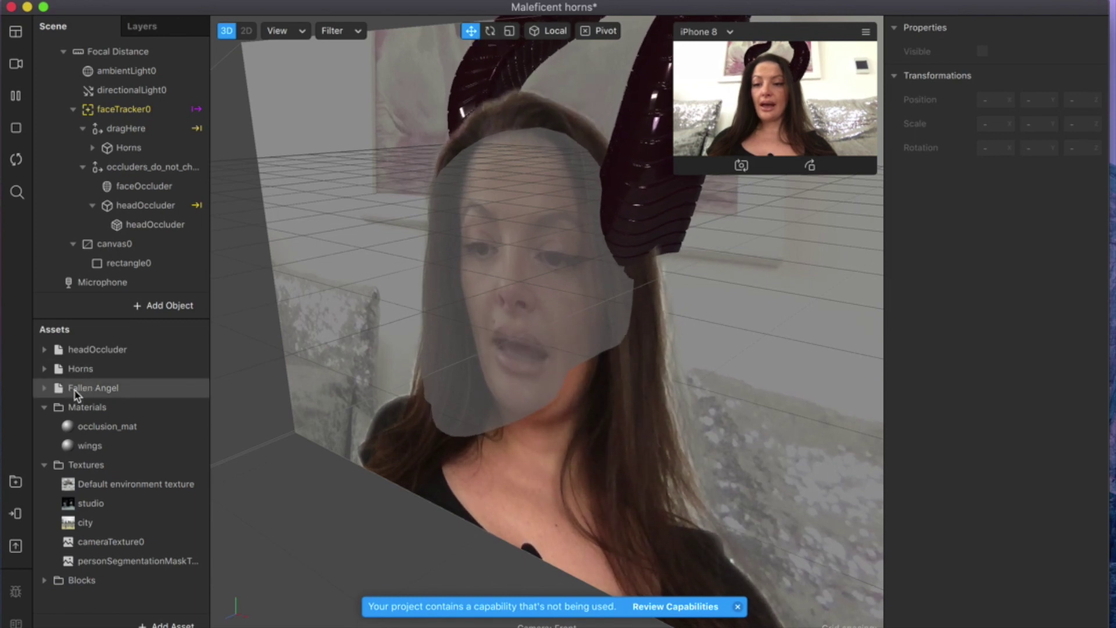
left_click_drag(100, 395, 105, 324)
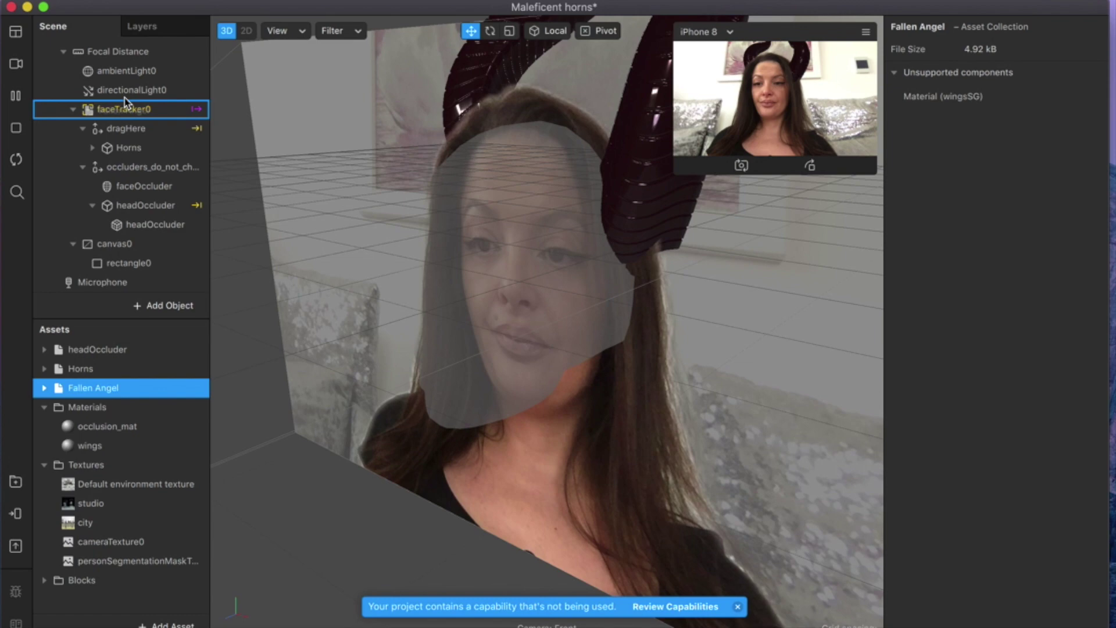
left_click_drag(125, 102, 125, 108)
left_click_drag(329, 290, 547, 236)
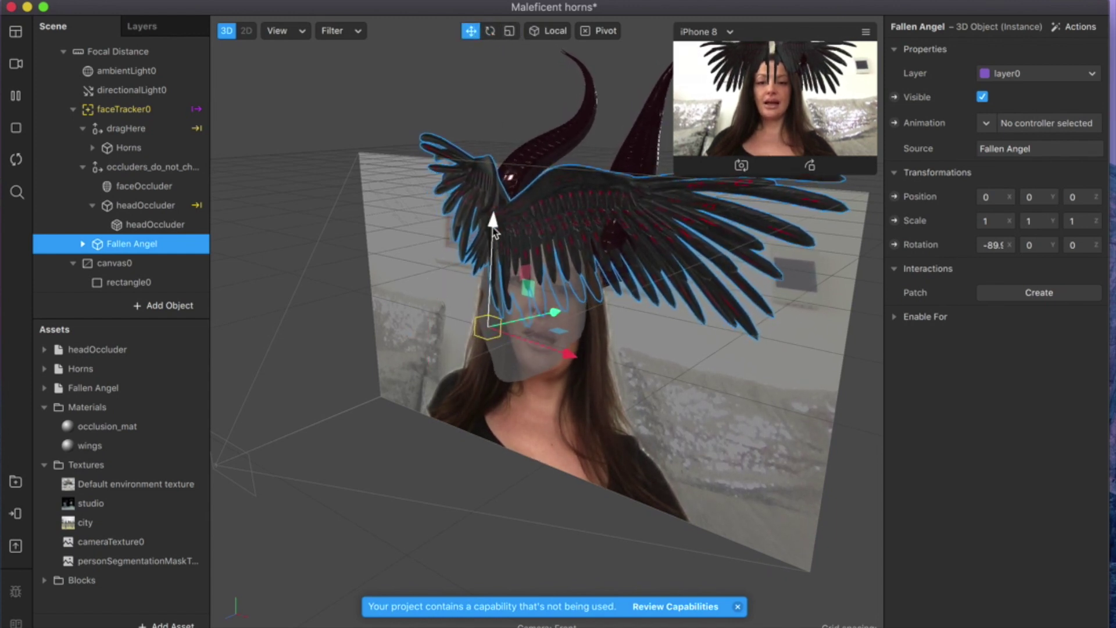
left_click_drag(493, 234, 491, 288)
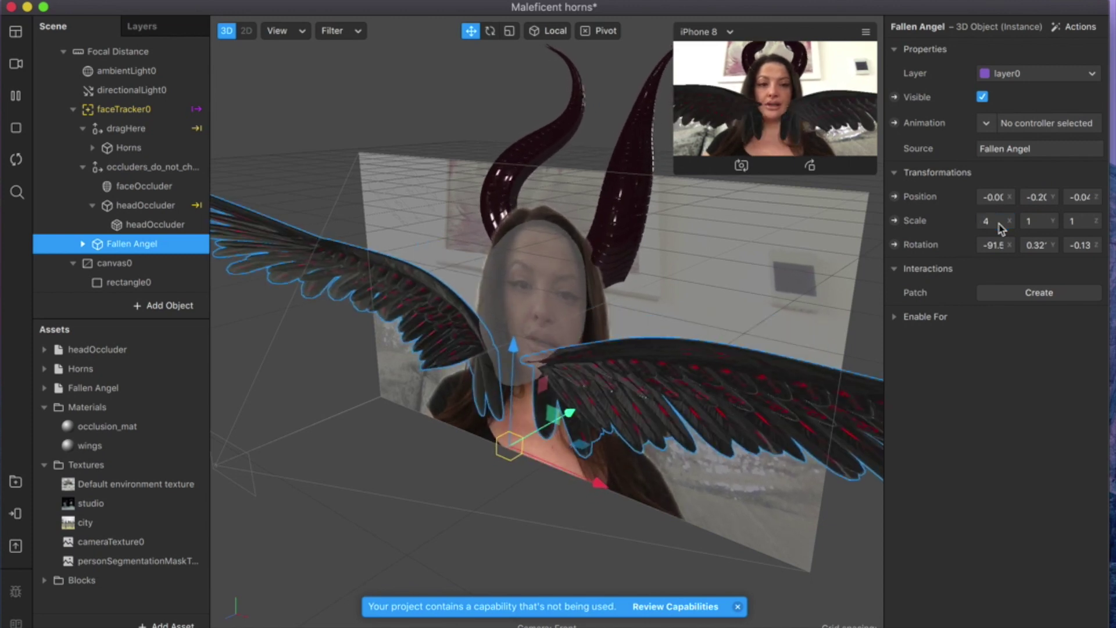
- Set the Fallen Angel wings' scale to 4 on all three axes
left_click(1039, 221)
key("BackSpace")
type("4")
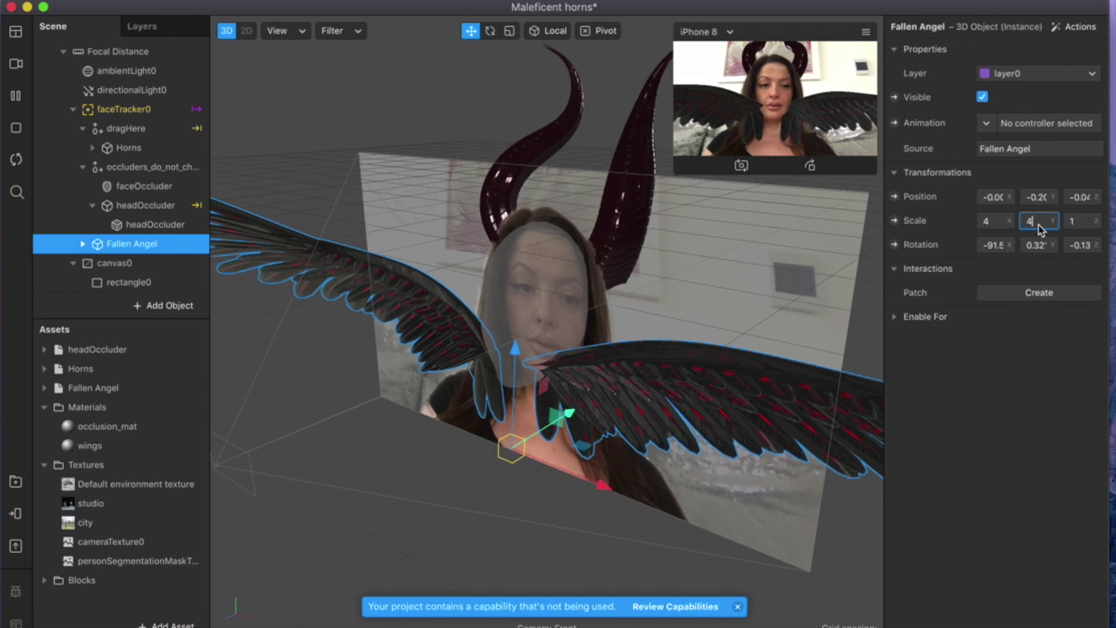
key("Return")
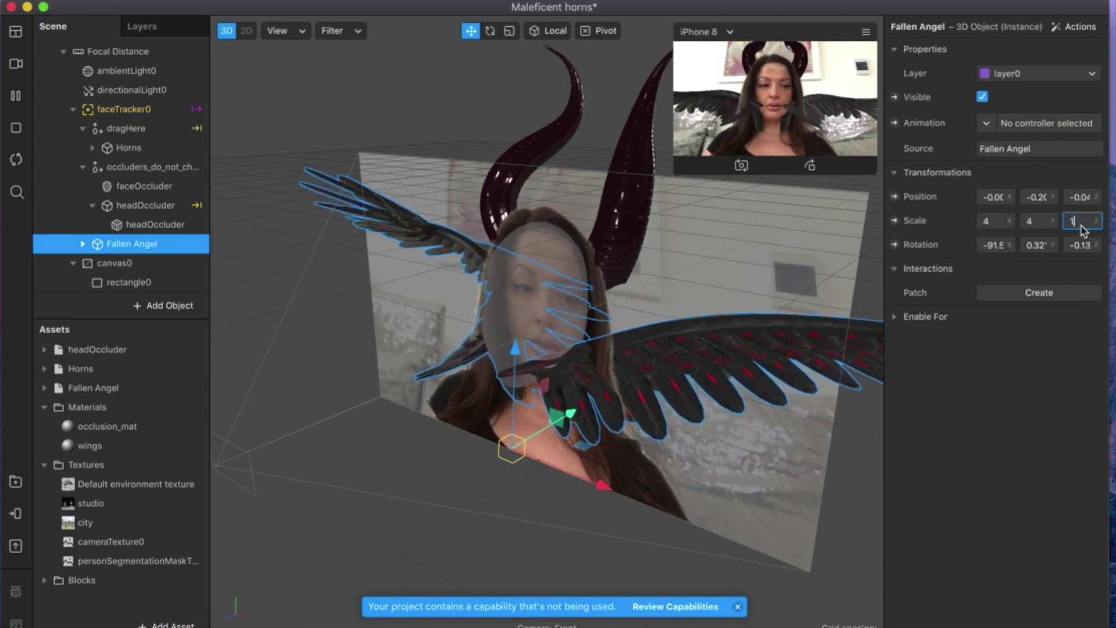
left_click(1082, 228)
type("4")
key("Return")
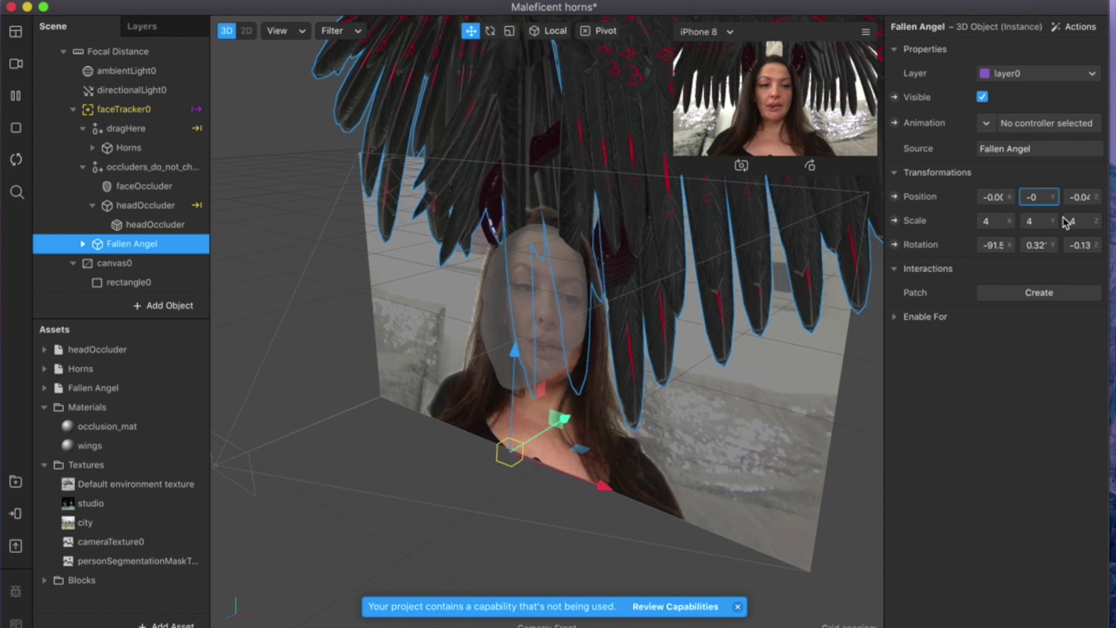
- Lower the enlarged wings by trying Y positions of -0.6, -0.7 and -0.8
key("Return")
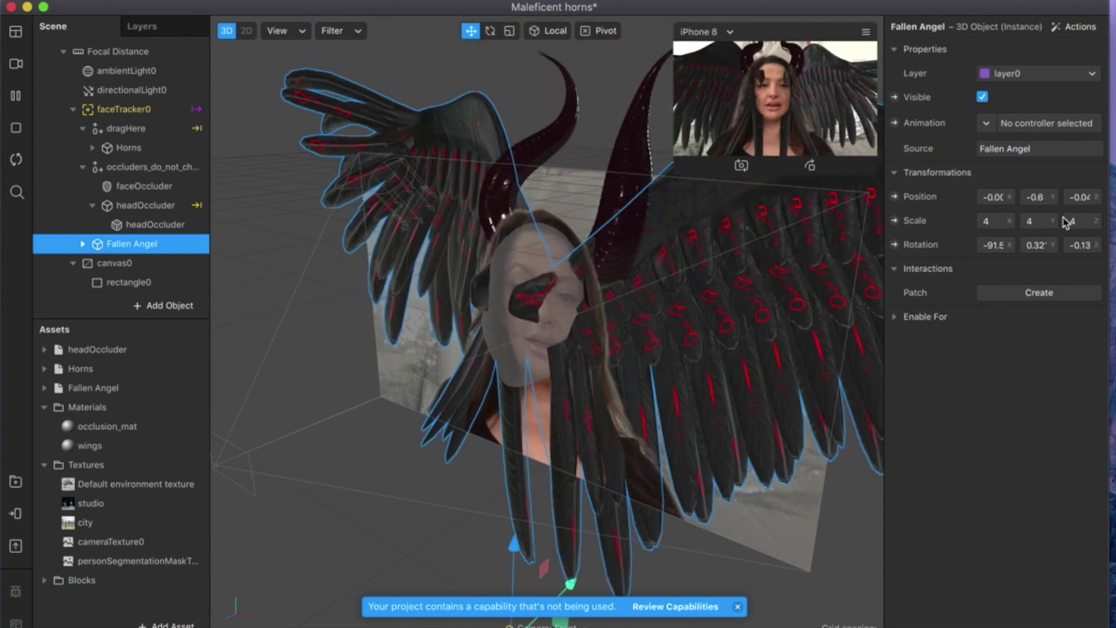
left_click(1046, 196)
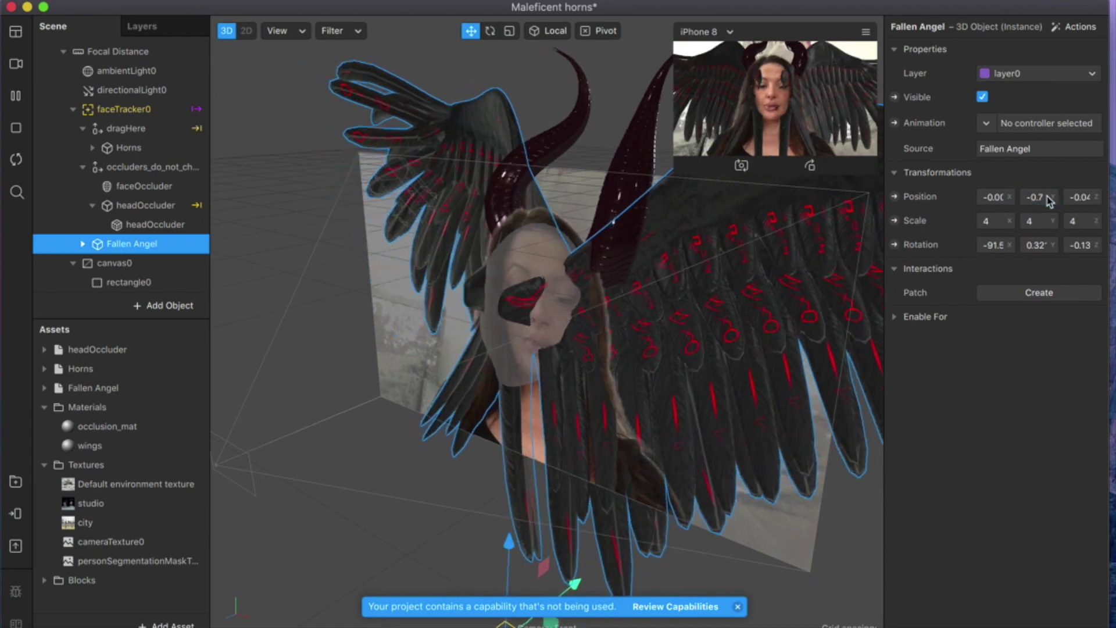
left_click(1046, 198)
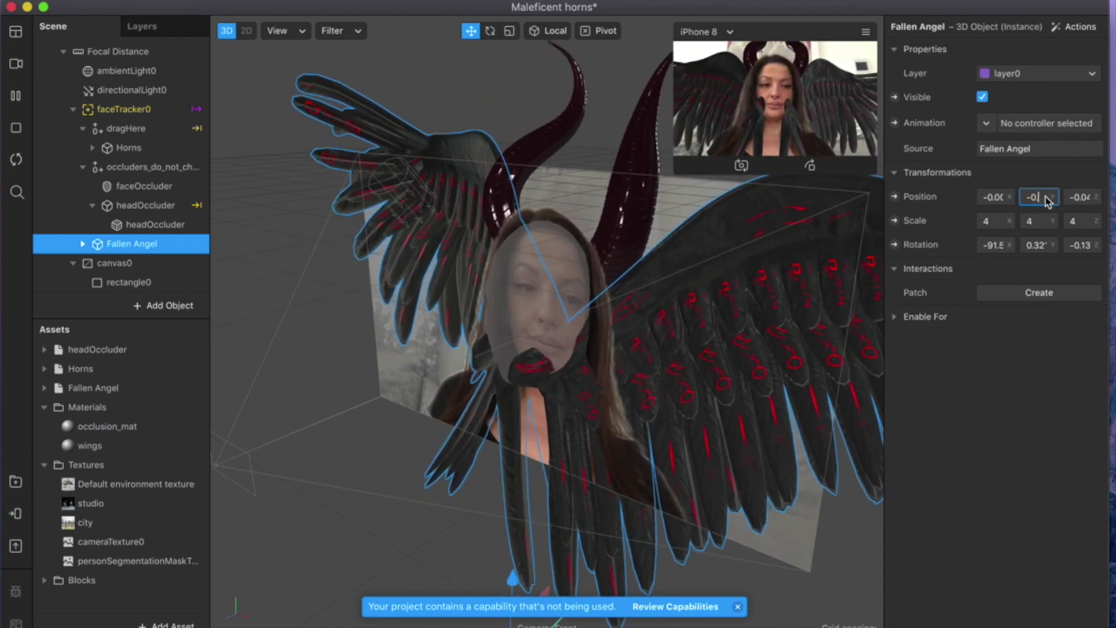
key("Return")
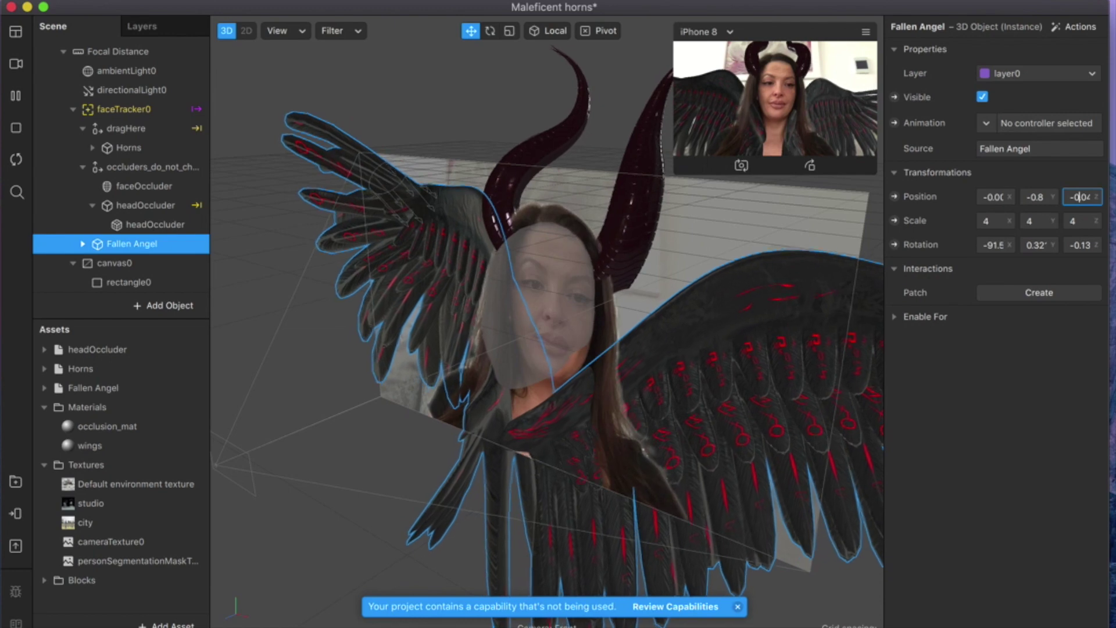
- Try a Z position of 0.33 for the wings
key("Return")
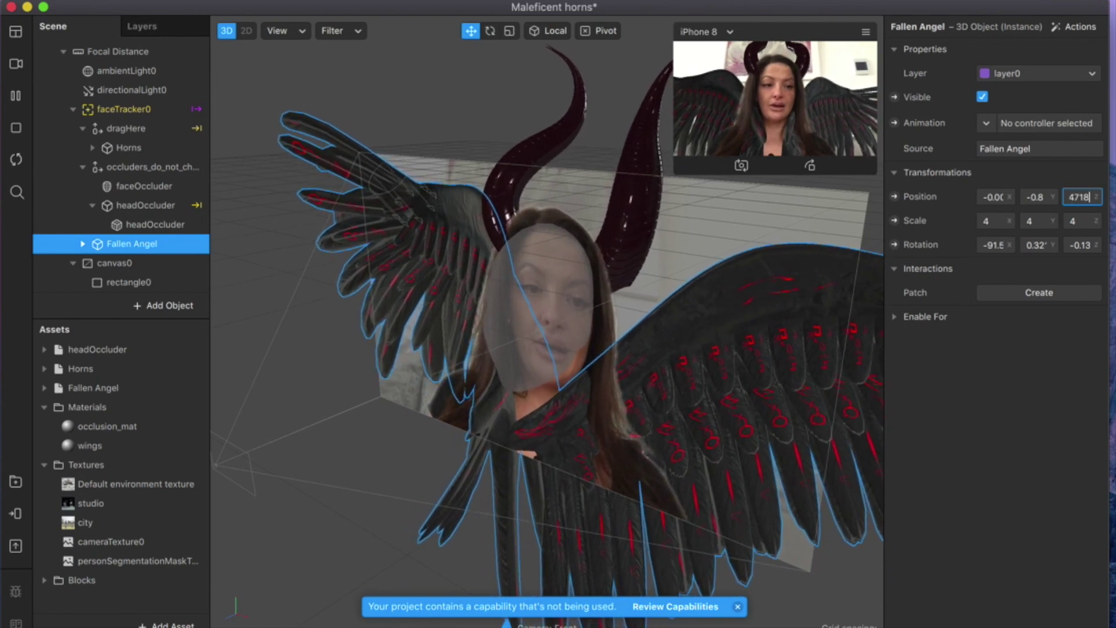
key("BackSpace")
key("BackSpace")
key("BackSpace")
key("BackSpace")
type("0.33")
key("Return")
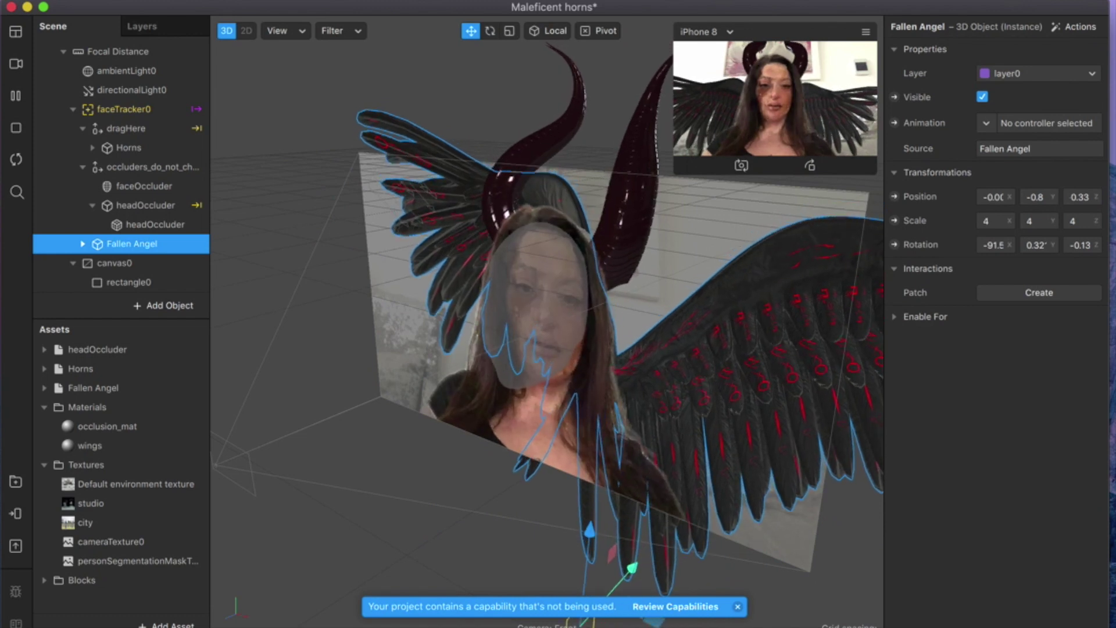
- Try negative Z positions of -0.3 and -0.5 for the wings
left_click(1088, 200)
key("BackSpace")
key("BackSpace")
key("BackSpace")
key("BackSpace")
type("-0.3")
key("Return")
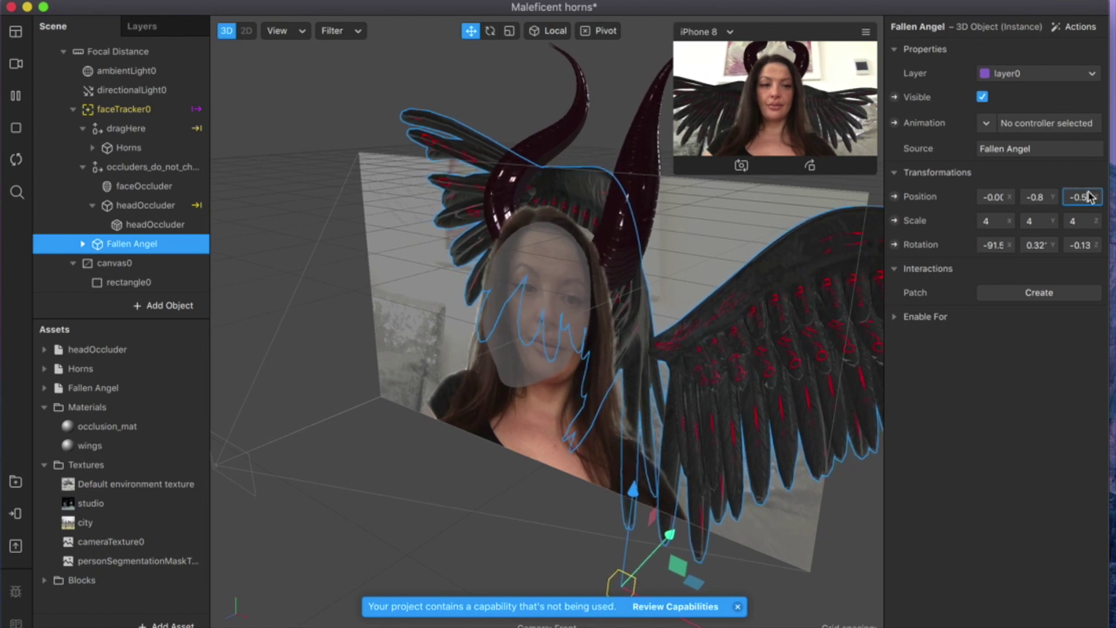
- Set the wings' Z position to -0.2 and enlarge the preview to check their placement behind the person
double_click(1089, 197)
type("-0.2")
key("Return")
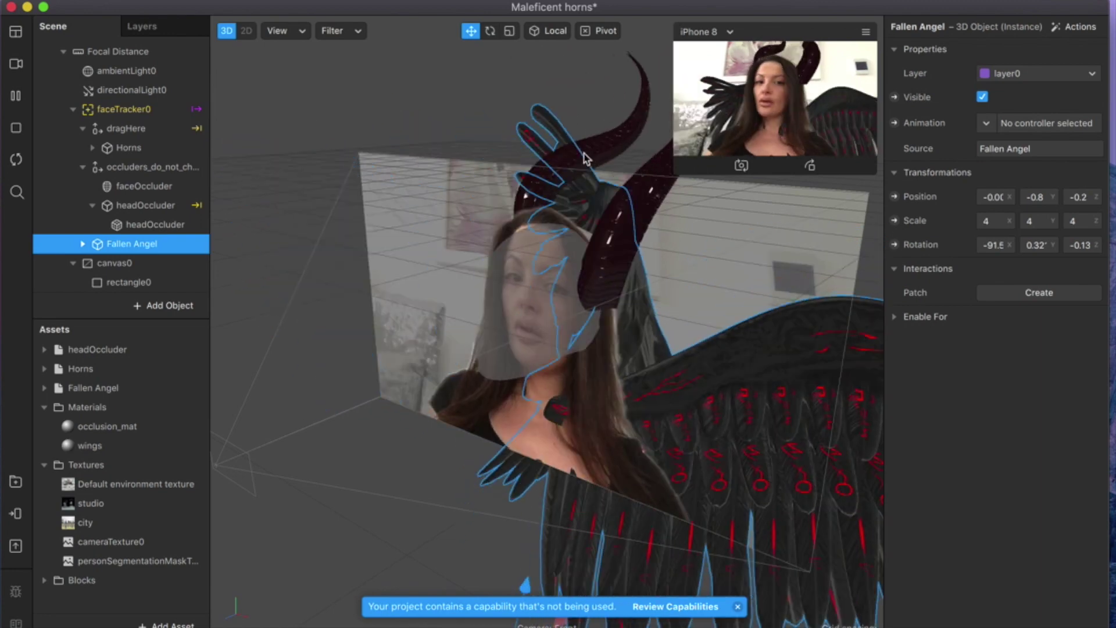
left_click_drag(629, 189, 559, 186)
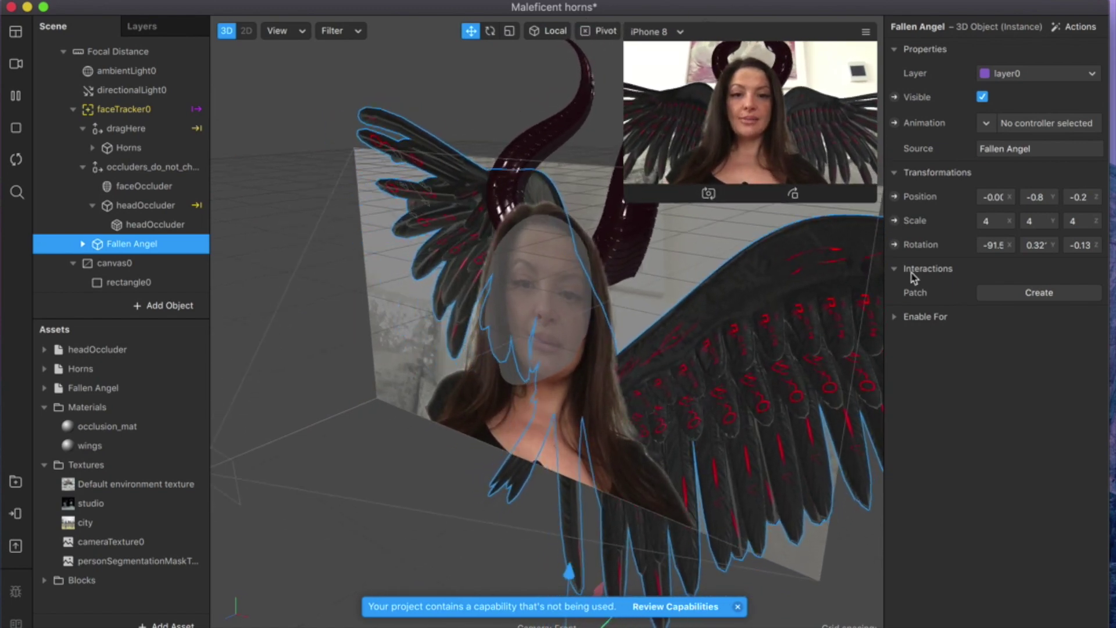
- Set the wings' Y position to -0.9
left_click(1089, 200)
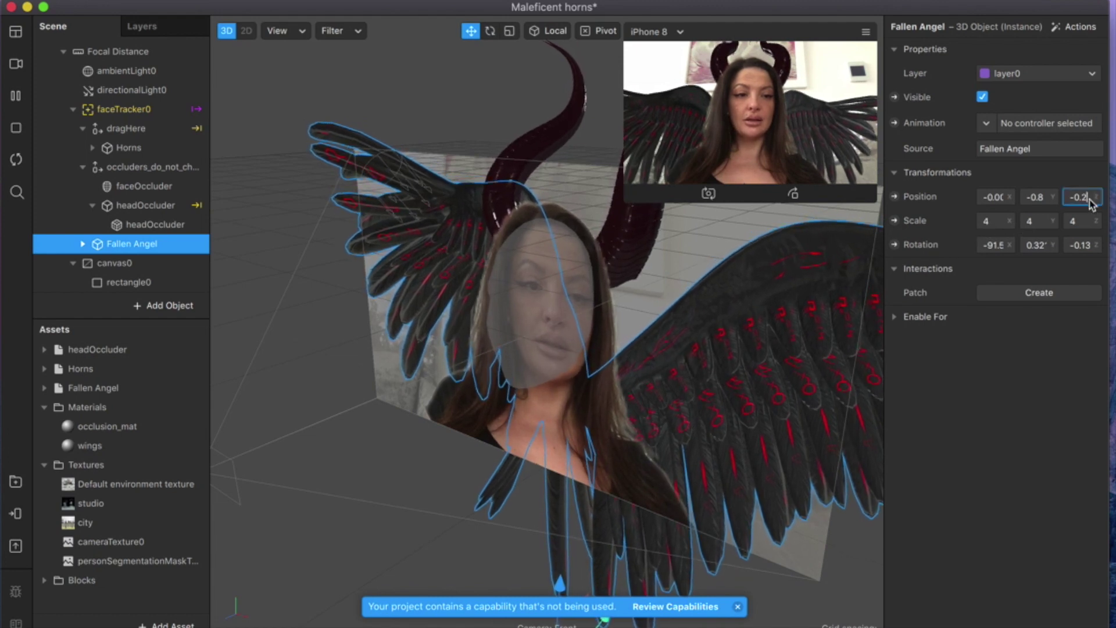
left_click(1044, 197)
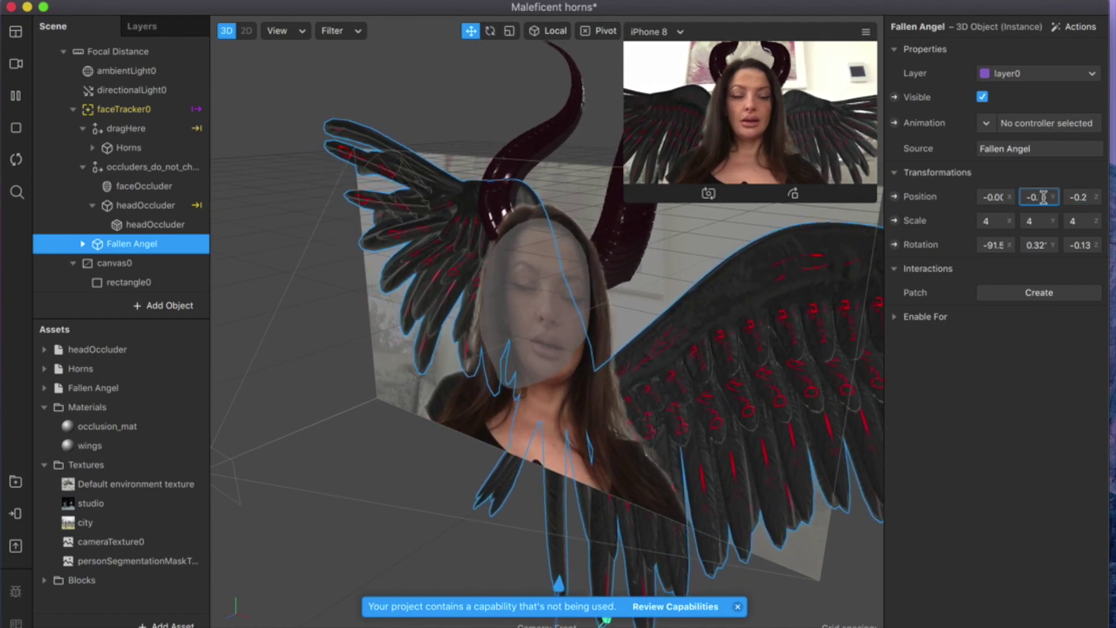
type("9")
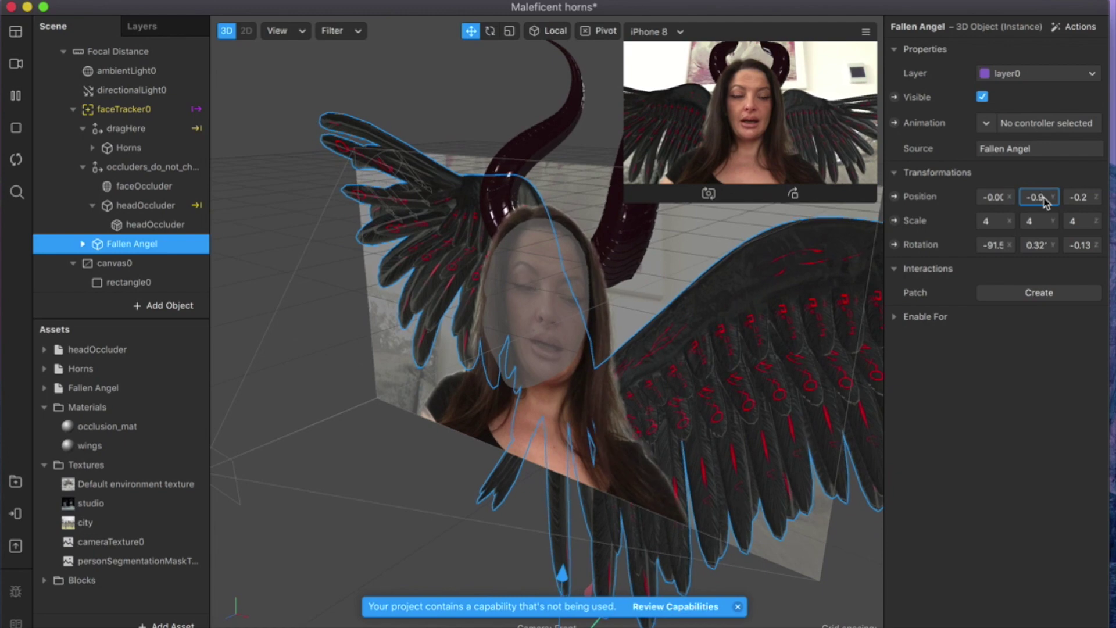
key("Return")
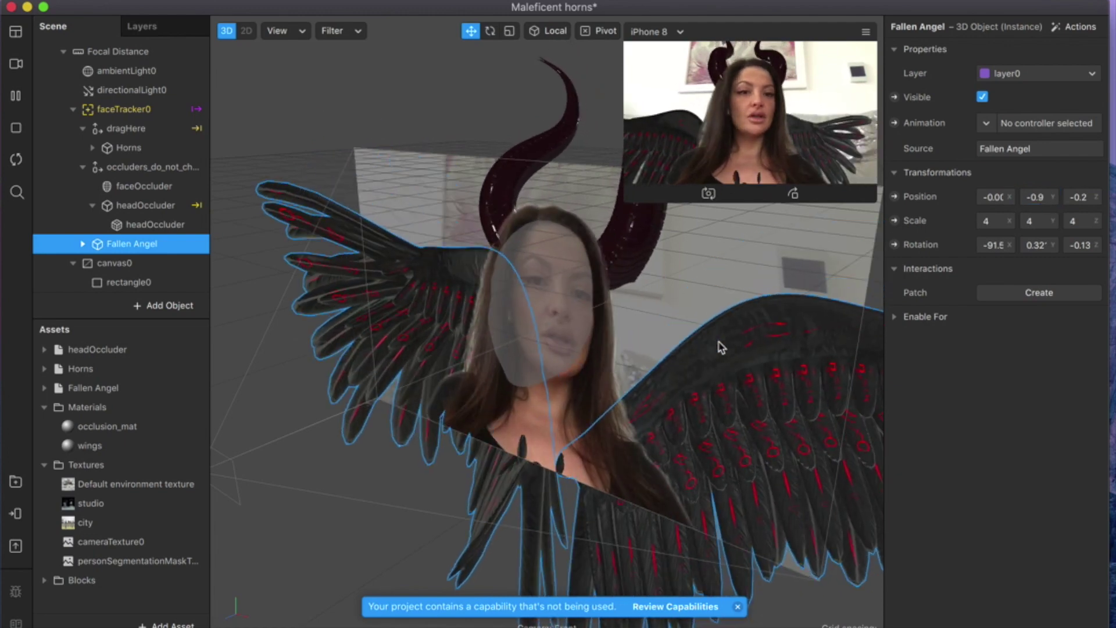
- Check the wings in the enlarged preview, shrink it again, and switch the 3D viewport to the Front view
left_click_drag(625, 192, 411, 285)
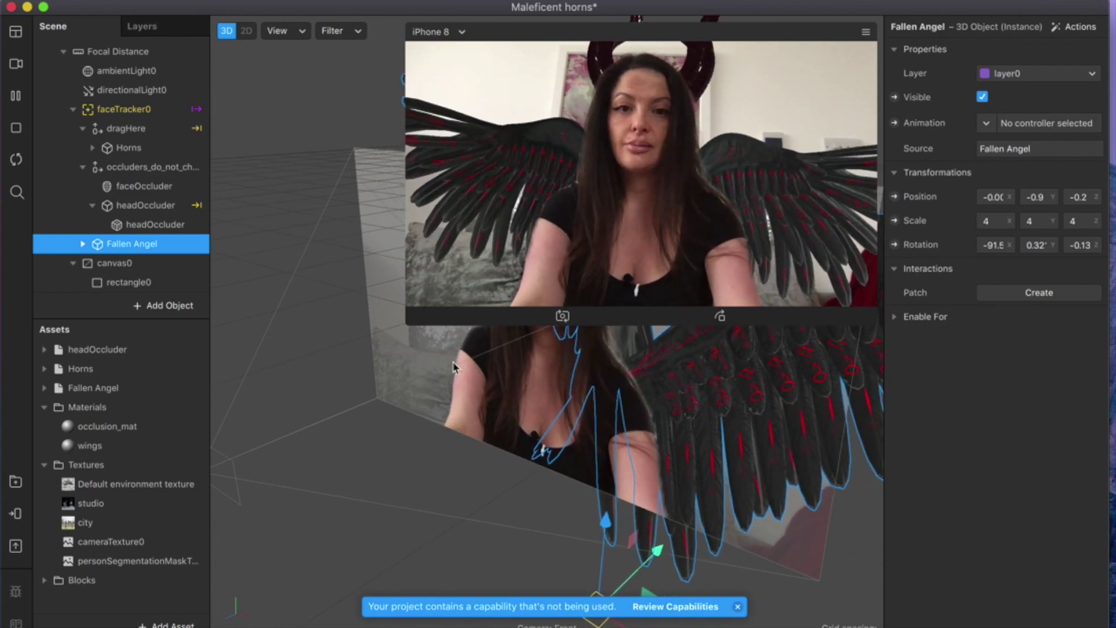
left_click_drag(412, 321, 642, 187)
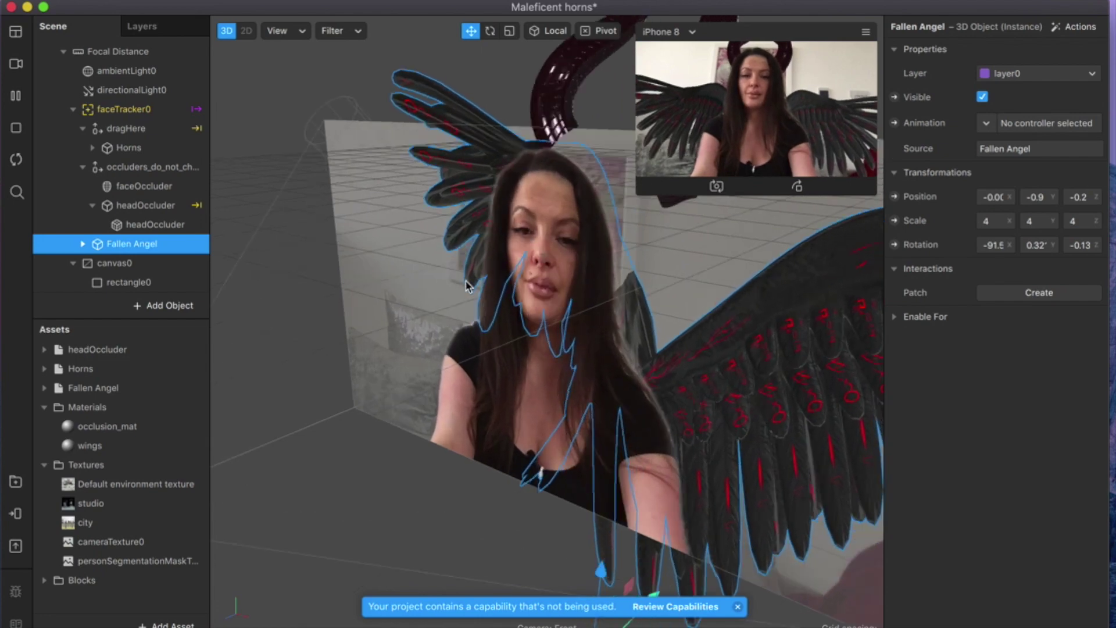
scroll(466, 285, "up", 3)
left_click(288, 30)
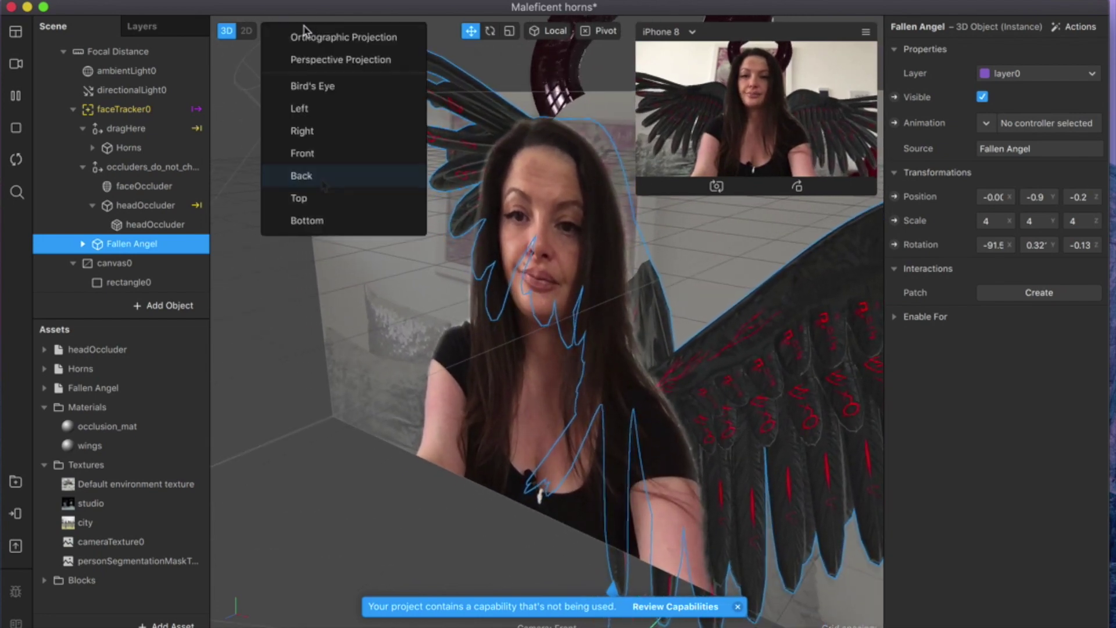
left_click(298, 149)
- Rotate the Fallen Angel wings to about -89.6° on X and 2.95° on Z to level them behind the person
left_click(490, 30)
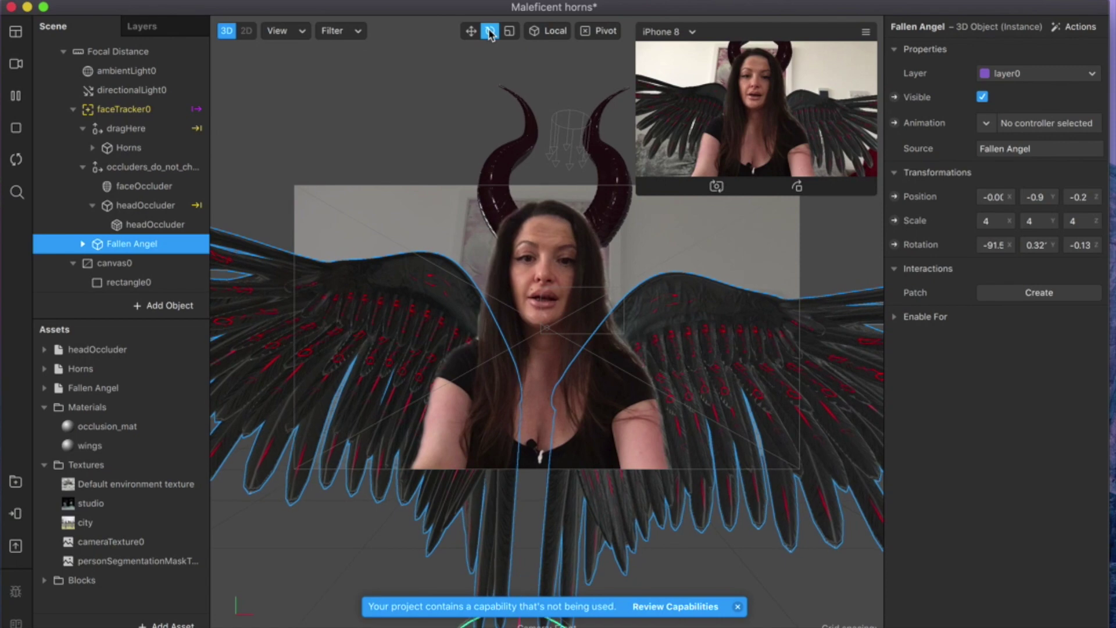
scroll(498, 206, "down", 5)
scroll(497, 207, "down", 3)
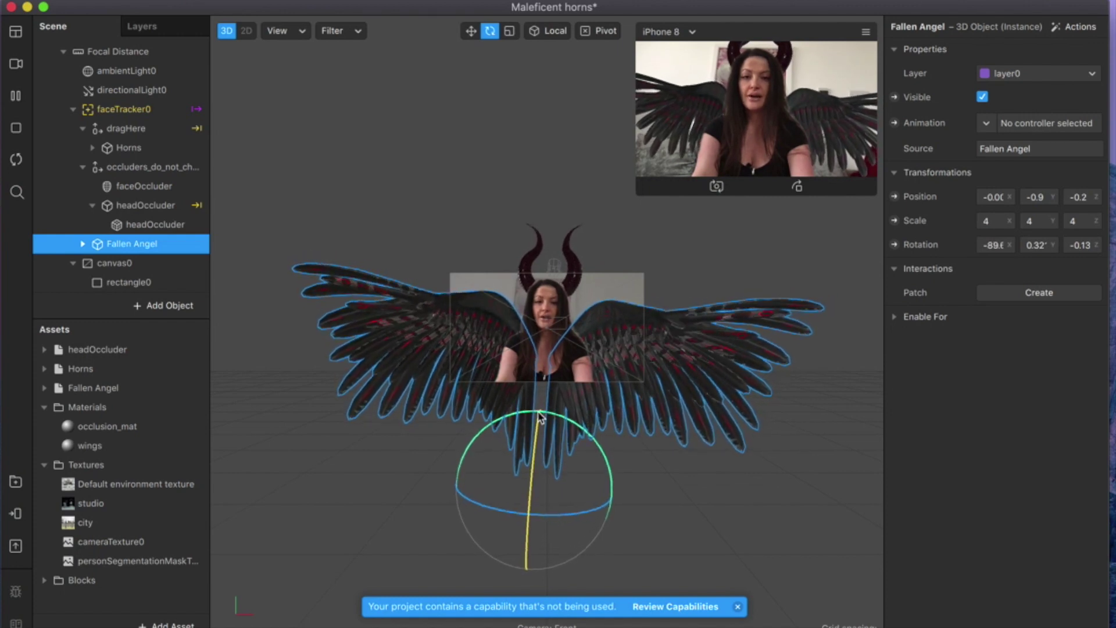
left_click_drag(585, 434, 581, 435)
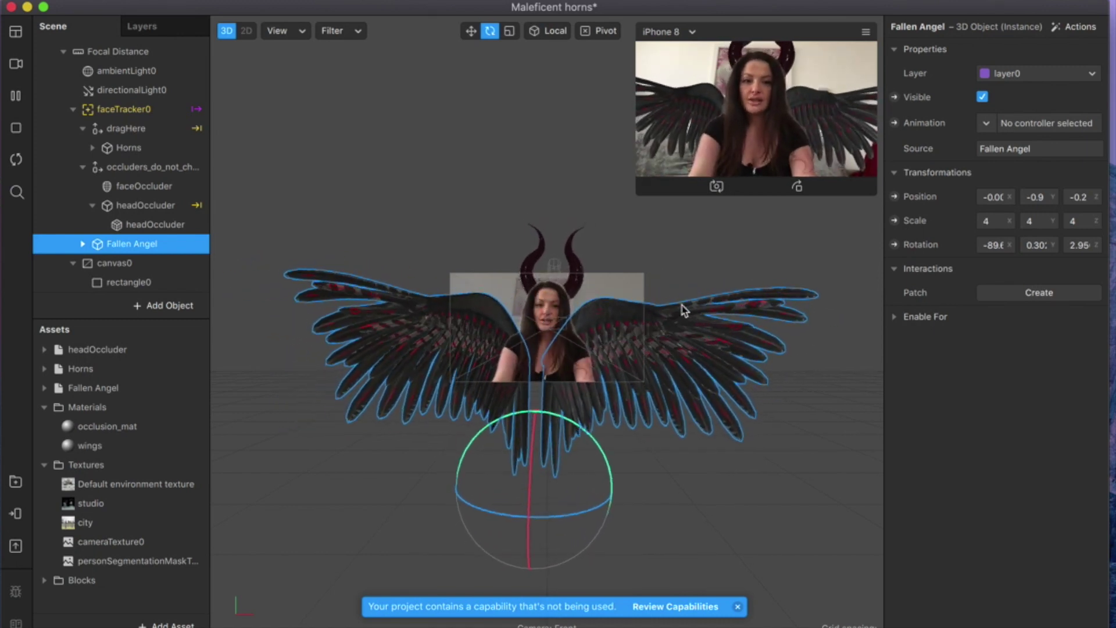
left_click_drag(636, 197, 661, 140)
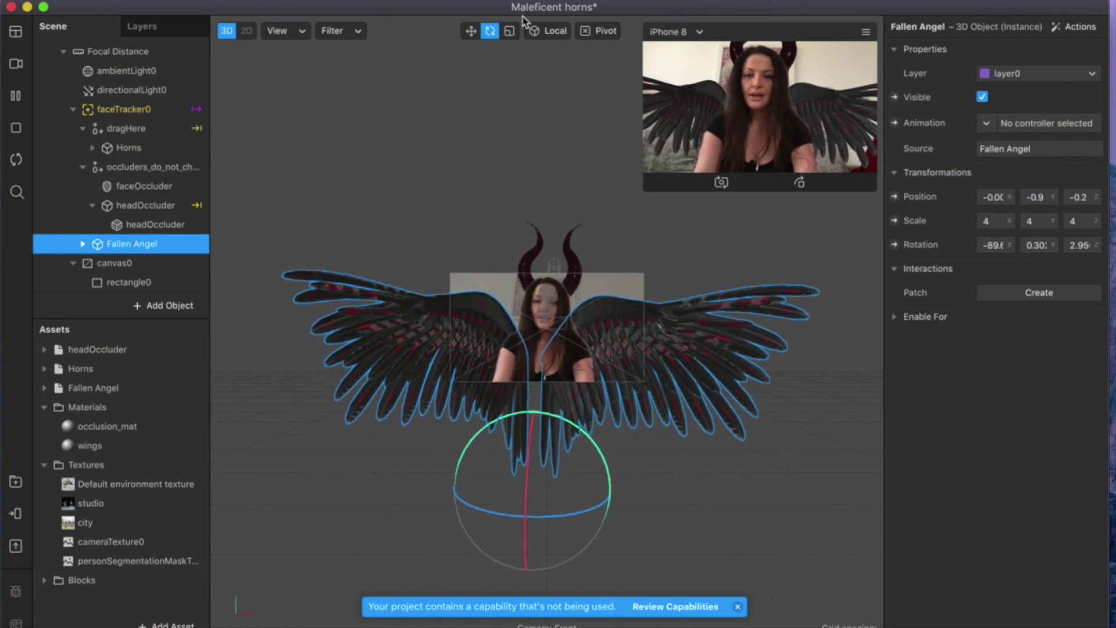
- Nudge the wings to about 0.015 on X and -0.94 on Y, and enlarge the preview to check them
left_click(471, 30)
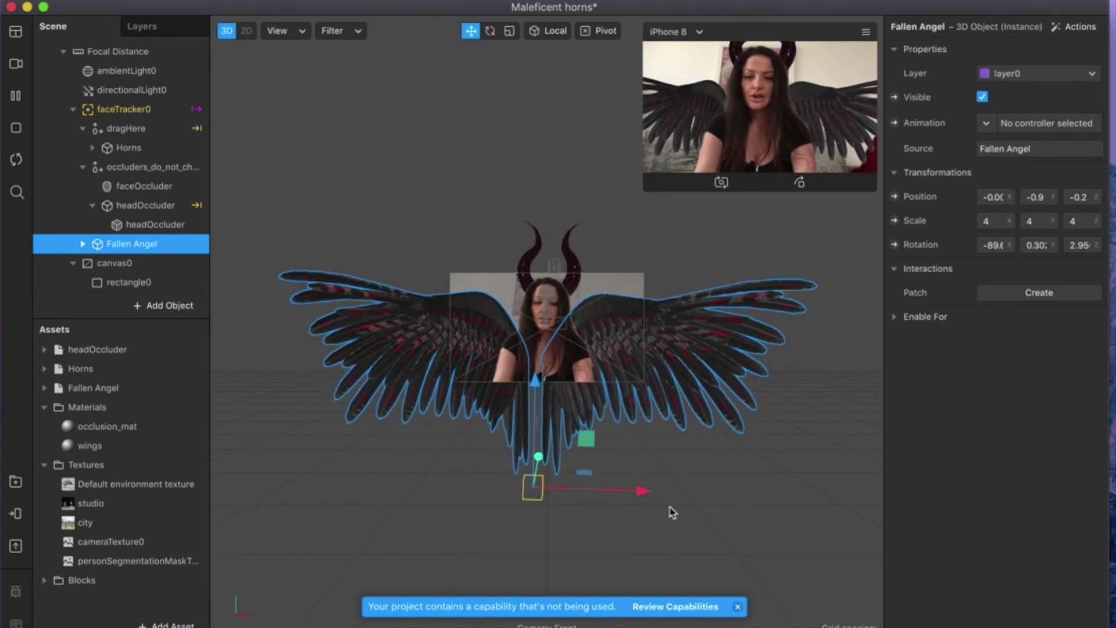
left_click_drag(640, 490, 652, 494)
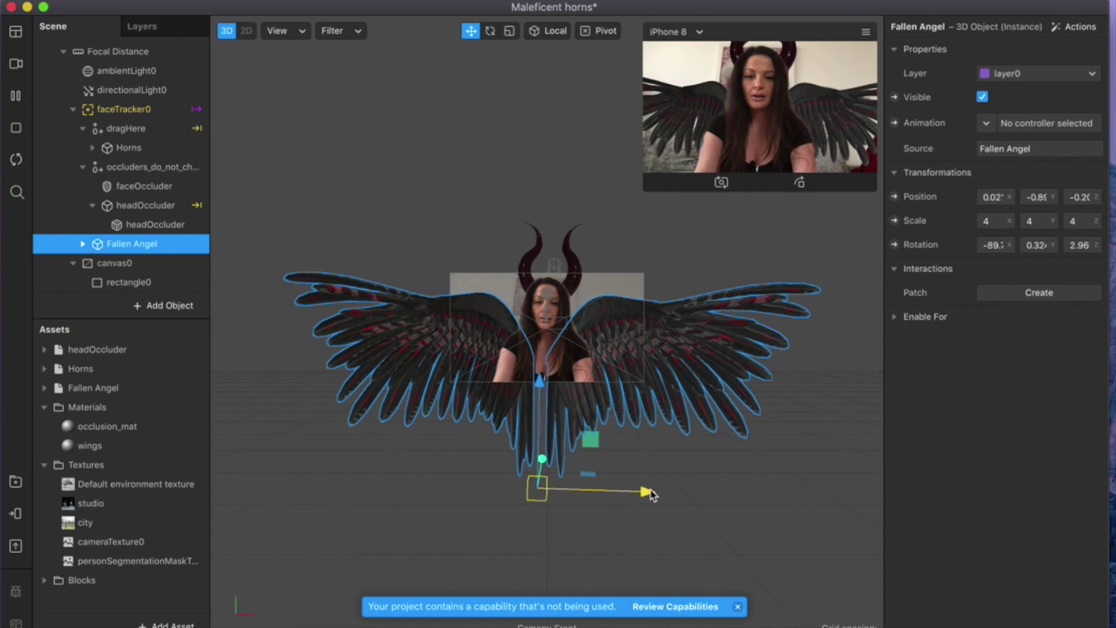
left_click_drag(540, 393, 539, 397)
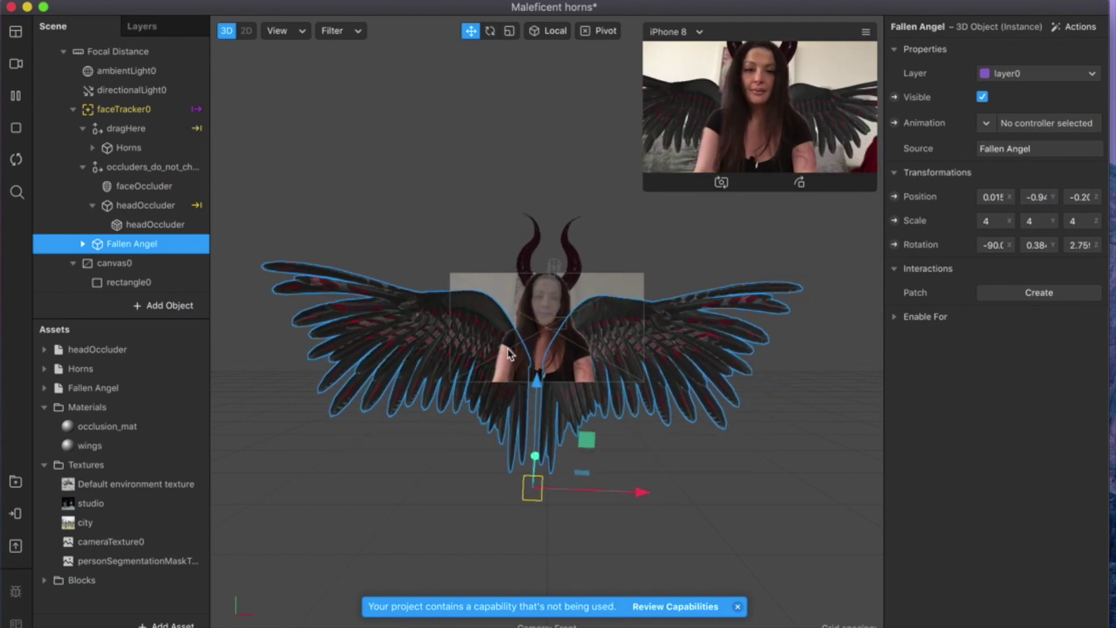
left_click_drag(644, 190, 202, 411)
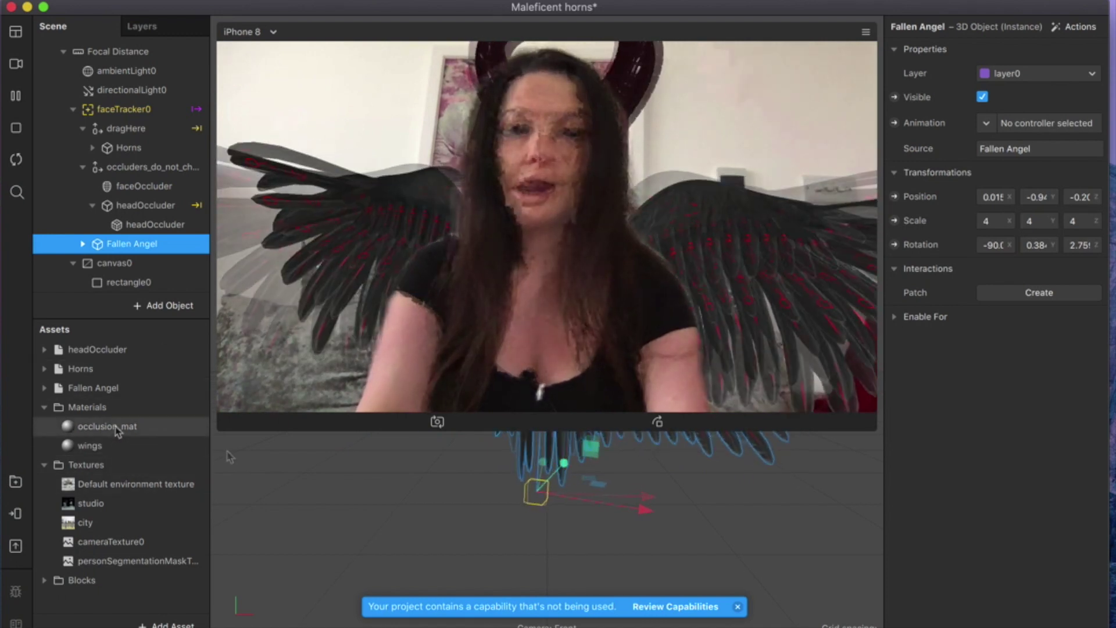
- Open the wingsSG material inside the Fallen Angel asset collection for editing
left_click(104, 388)
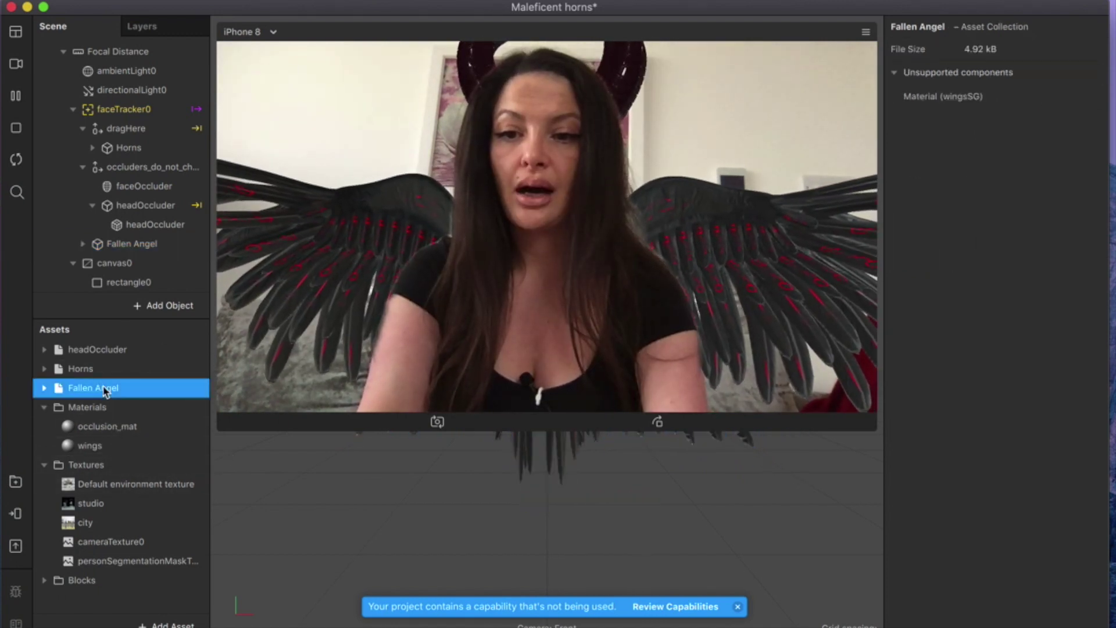
left_click(44, 388)
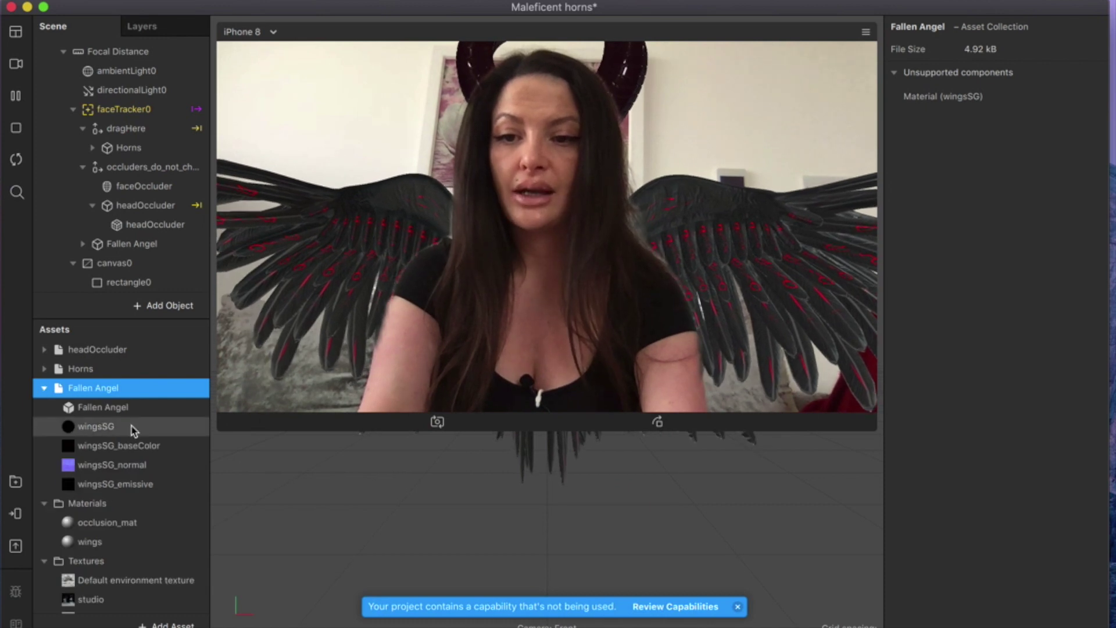
left_click(86, 427)
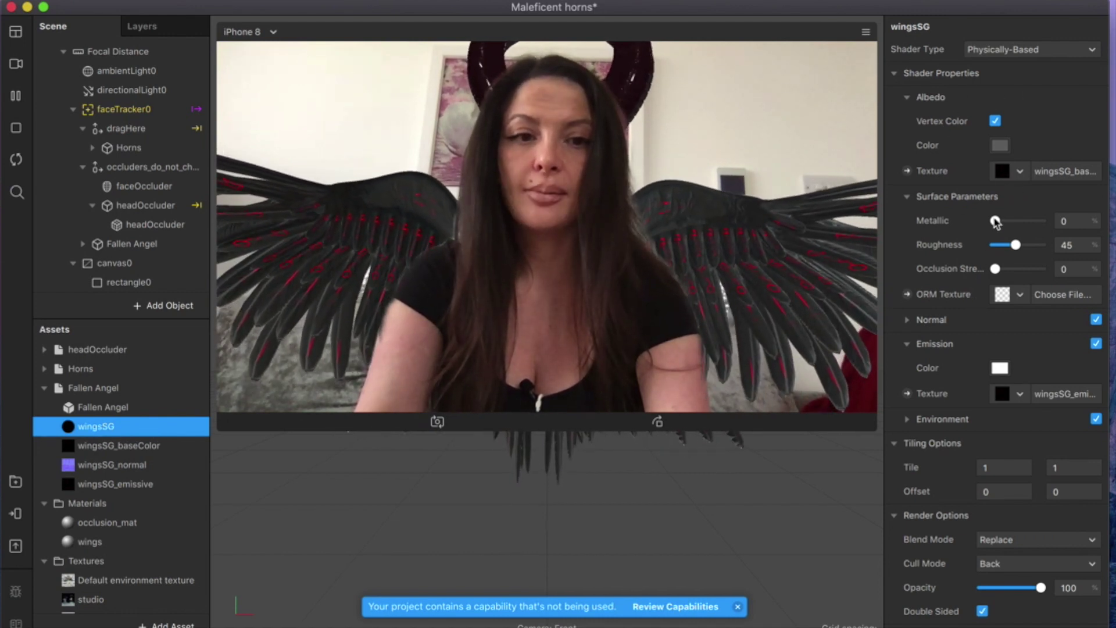
- Try Metallic 100% and Roughness 100% on the wingsSG material
left_click_drag(1011, 223, 1044, 226)
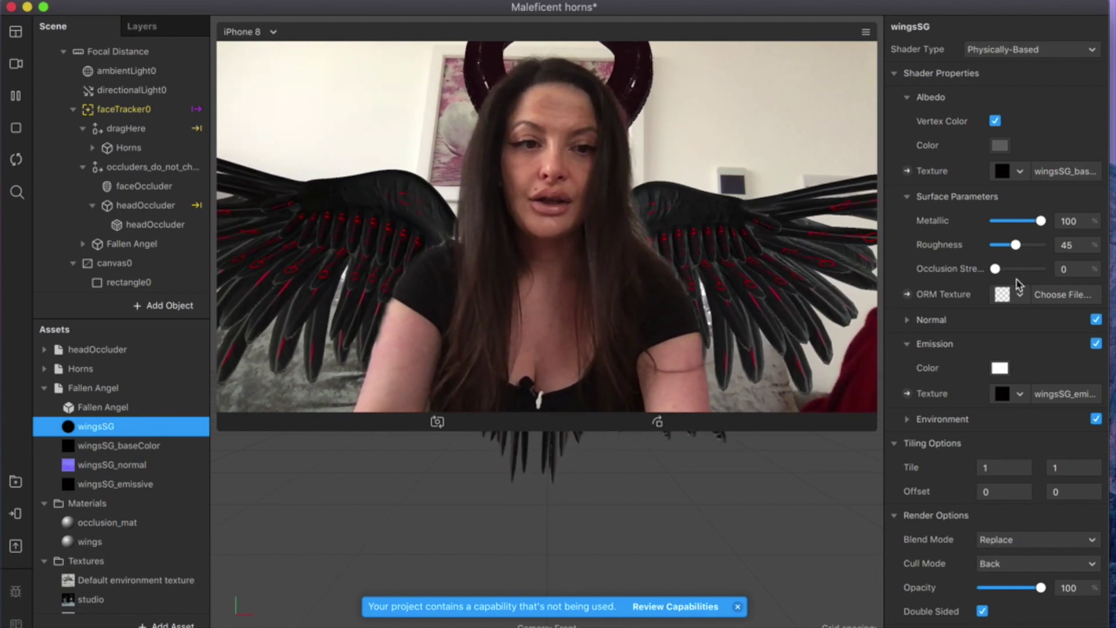
left_click_drag(1017, 245, 1050, 249)
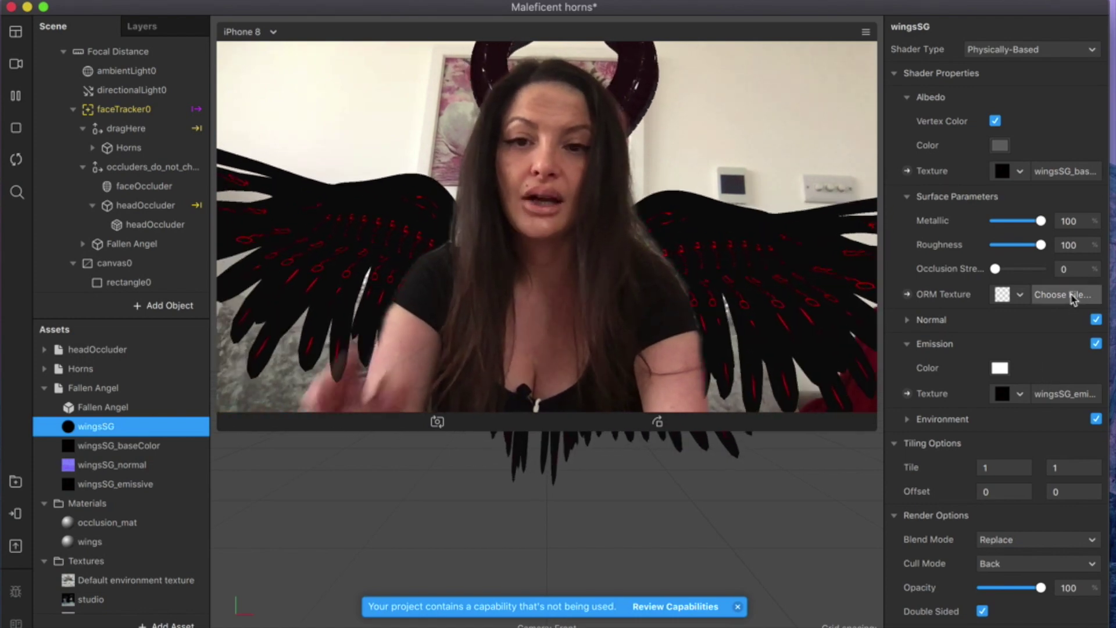
- Inspect the wingsSG_baseColor texture and remove the albedo texture from the wingsSG material
left_click(134, 452)
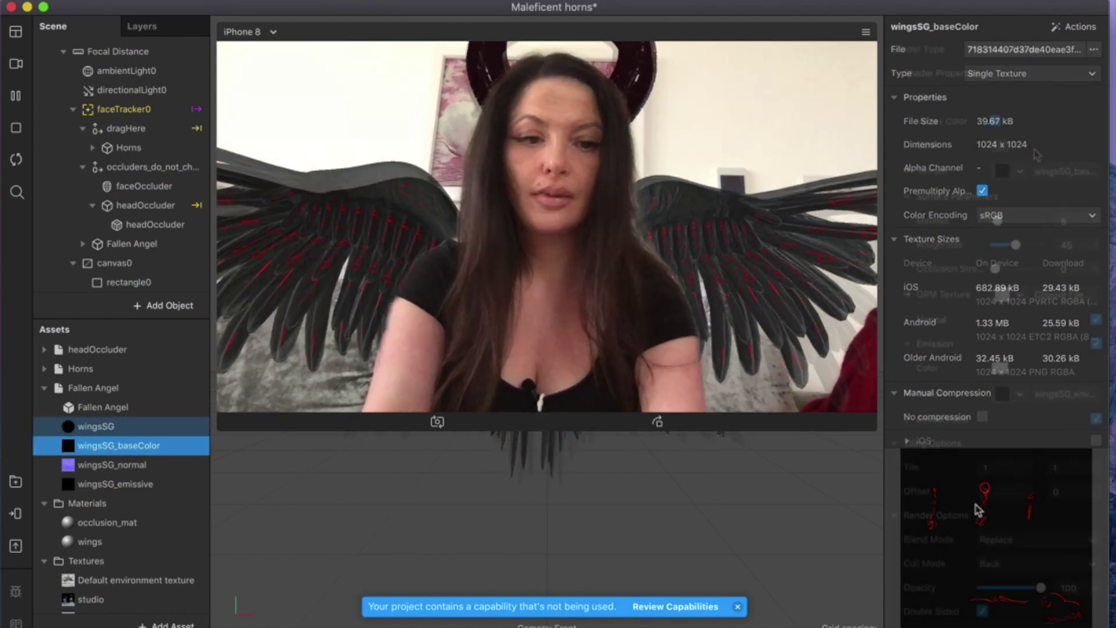
left_click(1014, 170)
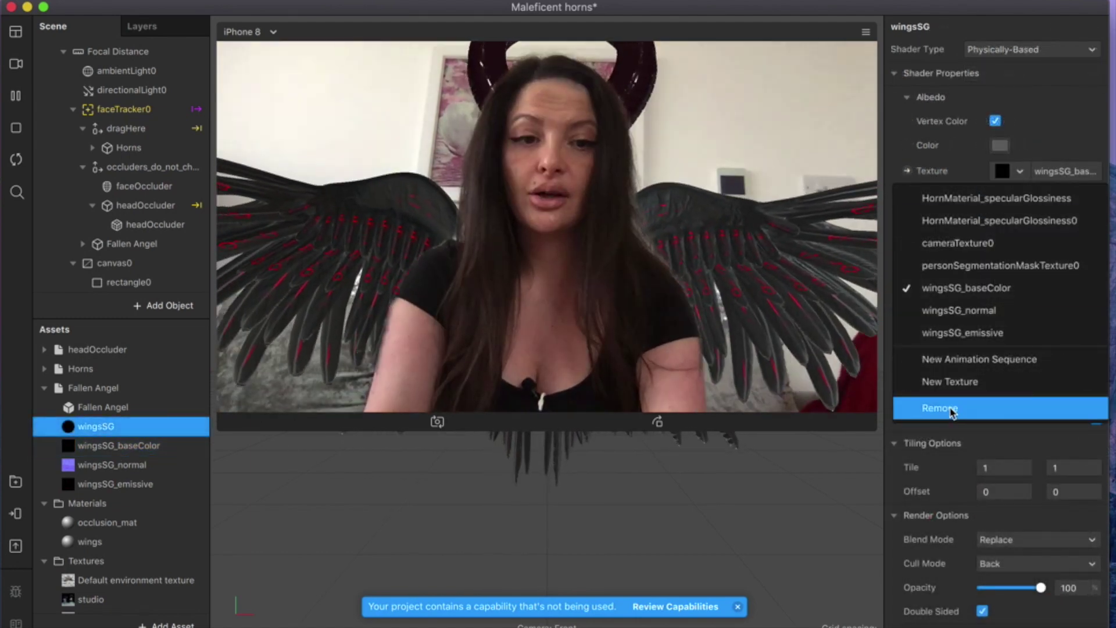
left_click(951, 409)
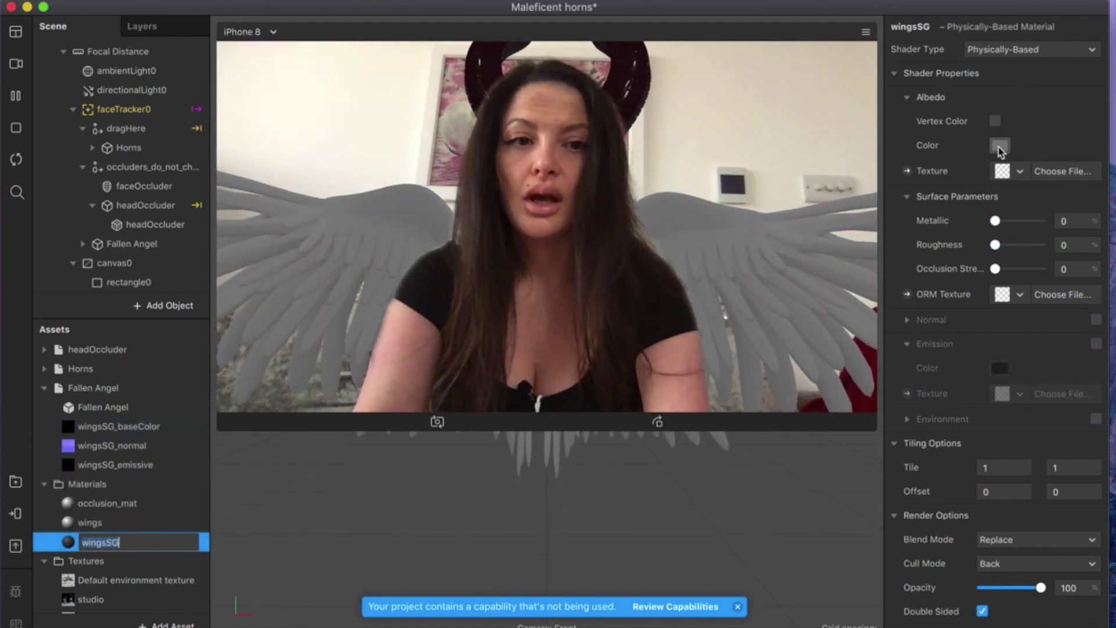
- Set the wingsSG material's albedo color to a near-black purple from the color spectrum
left_click(999, 146)
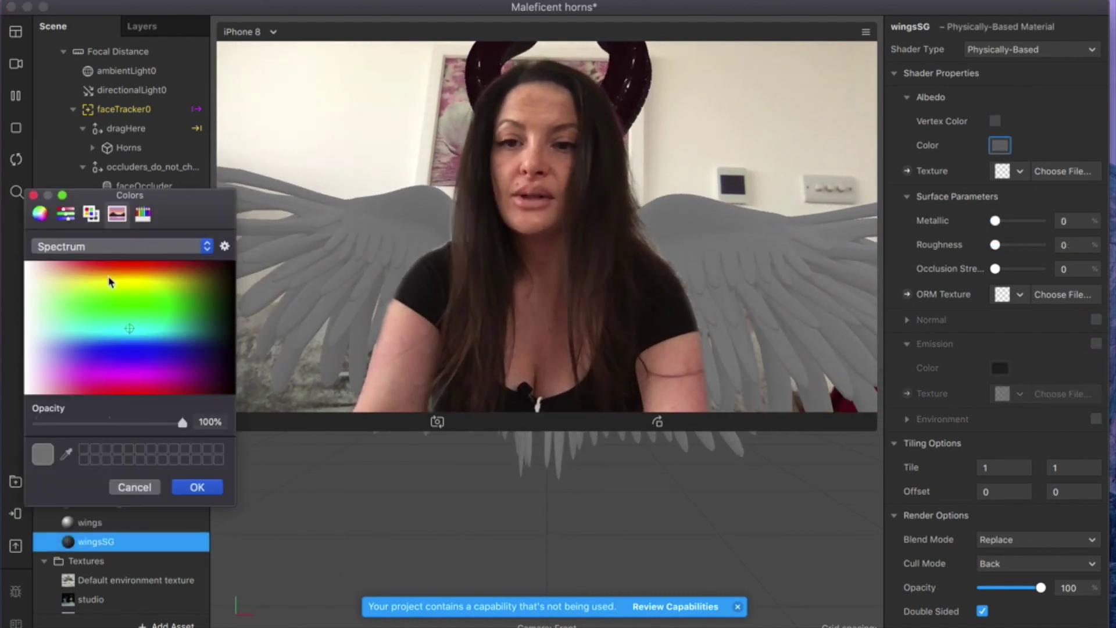
left_click(228, 364)
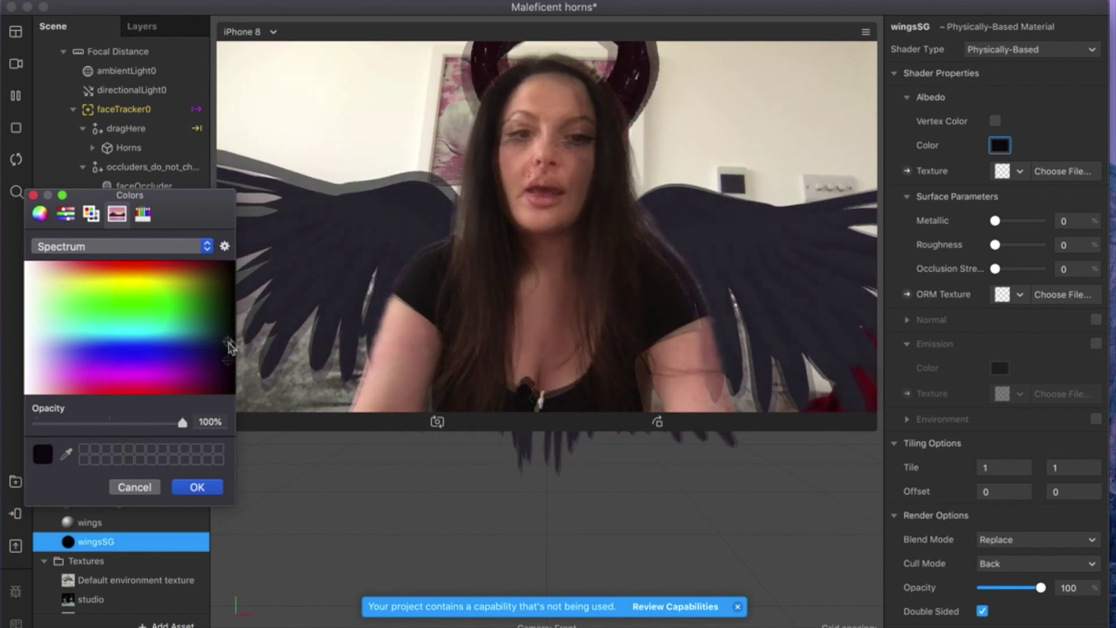
mouse_move(228, 351)
left_mouse_down()
mouse_move(227, 324)
mouse_move(234, 364)
left_mouse_up()
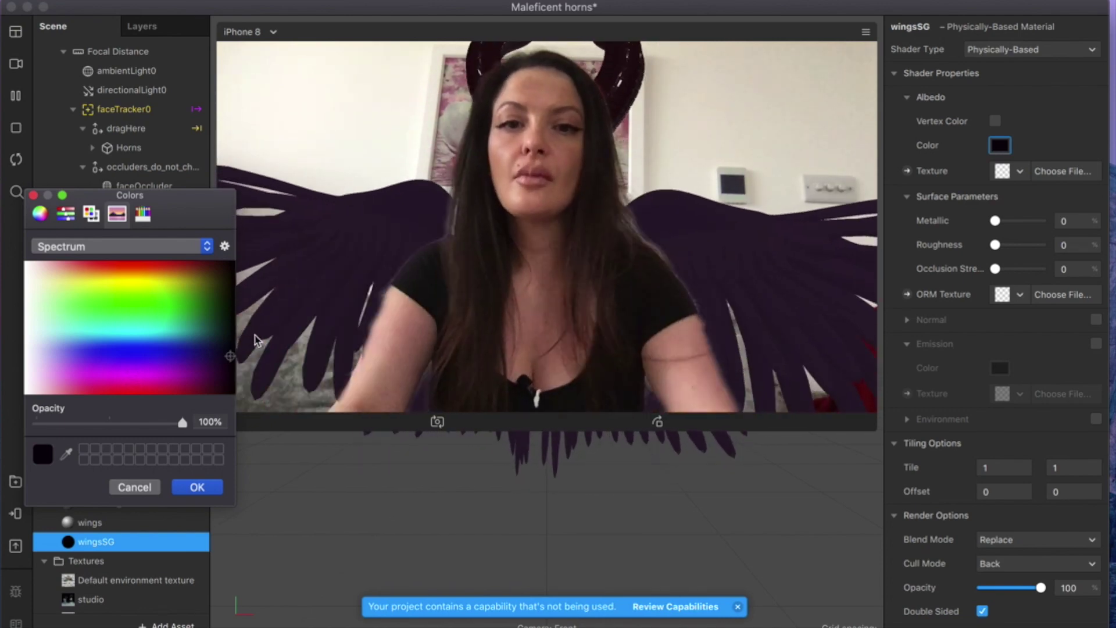
left_click(233, 364)
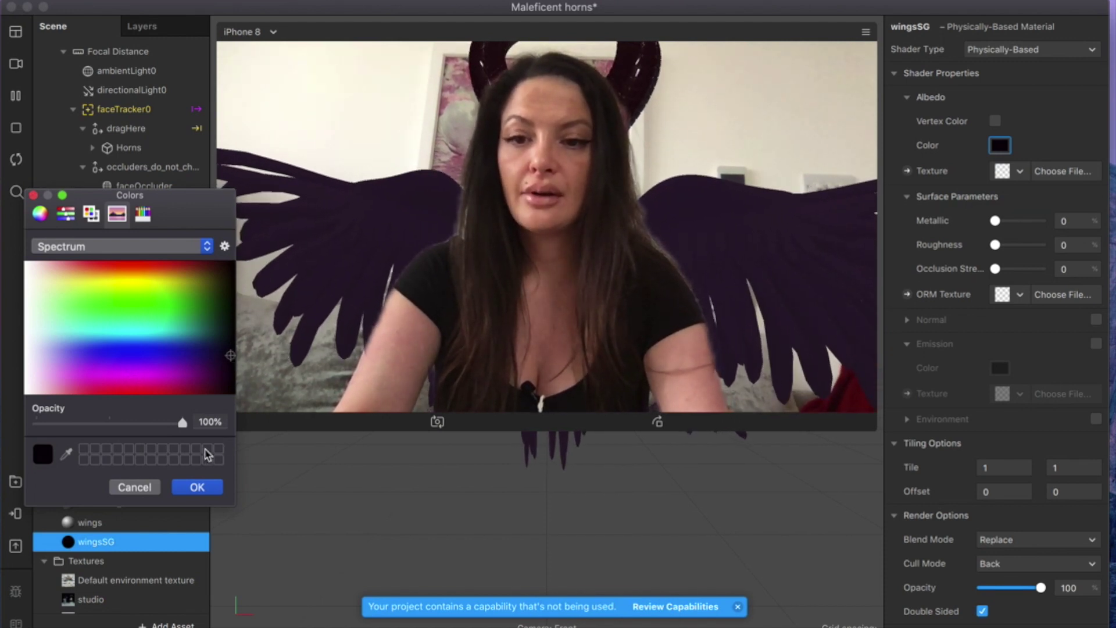
left_click(198, 487)
- Set the wingsSG surface parameters to Metallic 21%, Roughness 100% and Occlusion Strength 100%
scroll(1000, 233, "down", 1)
left_click_drag(994, 207, 1046, 235)
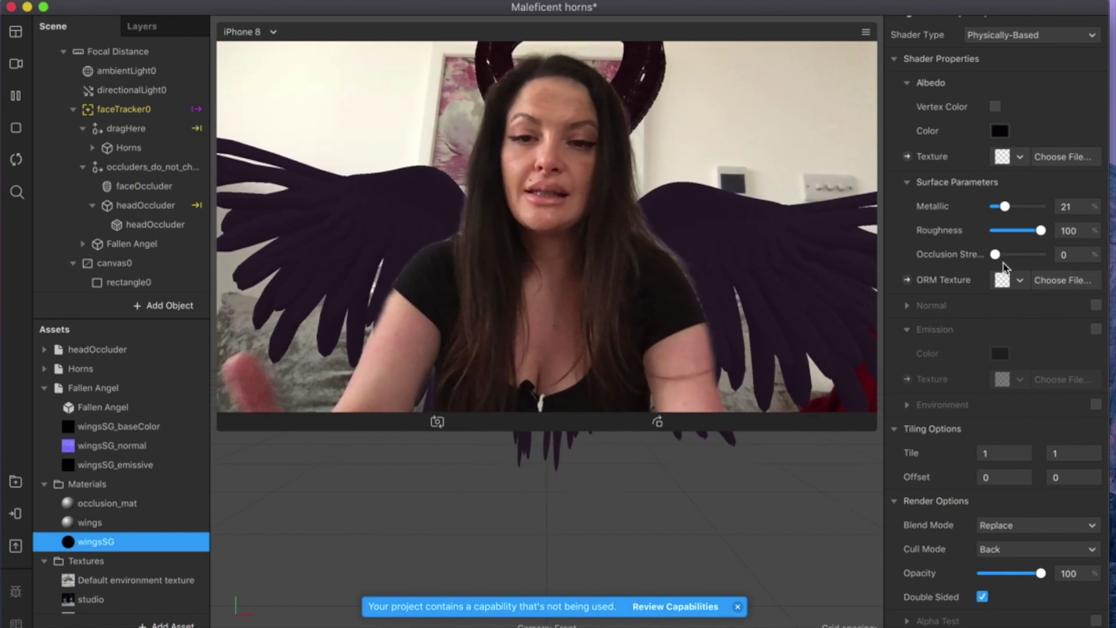
left_click_drag(995, 255, 1041, 256)
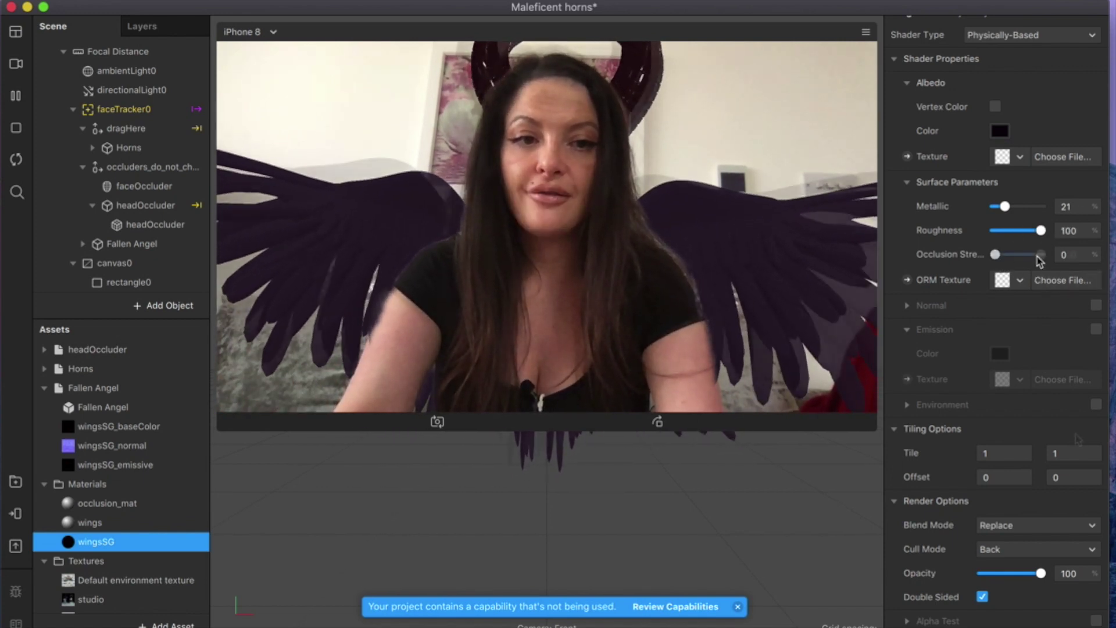
scroll(1036, 464, "down", 1)
scroll(1035, 465, "down", 1)
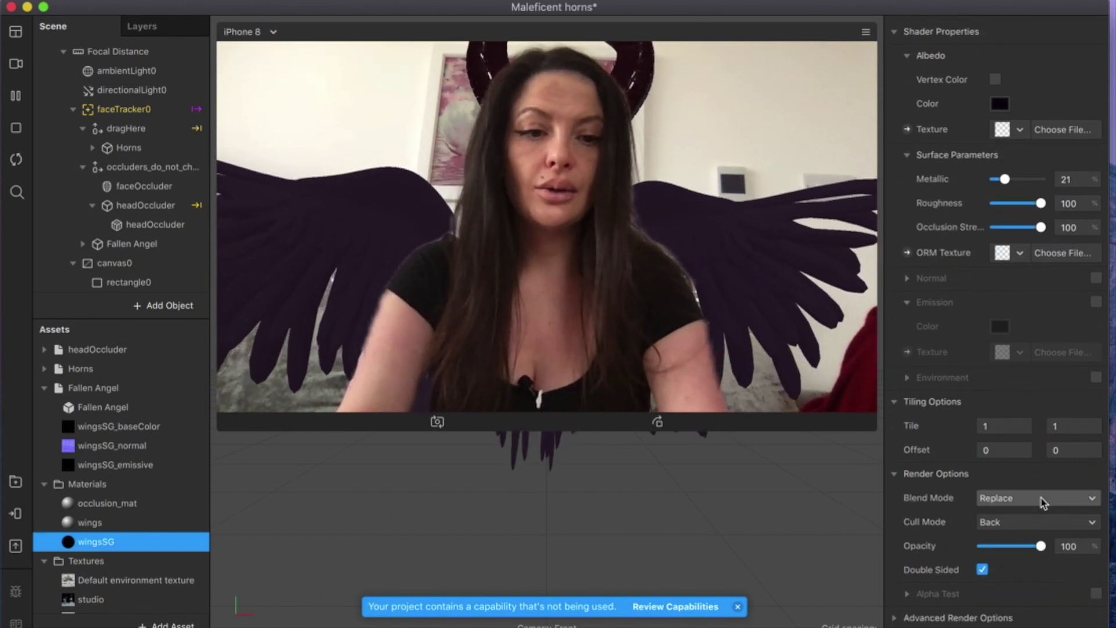
- Try the Add, Alpha, Associative Alpha and Screen blend modes on the wingsSG material
left_click(1023, 497)
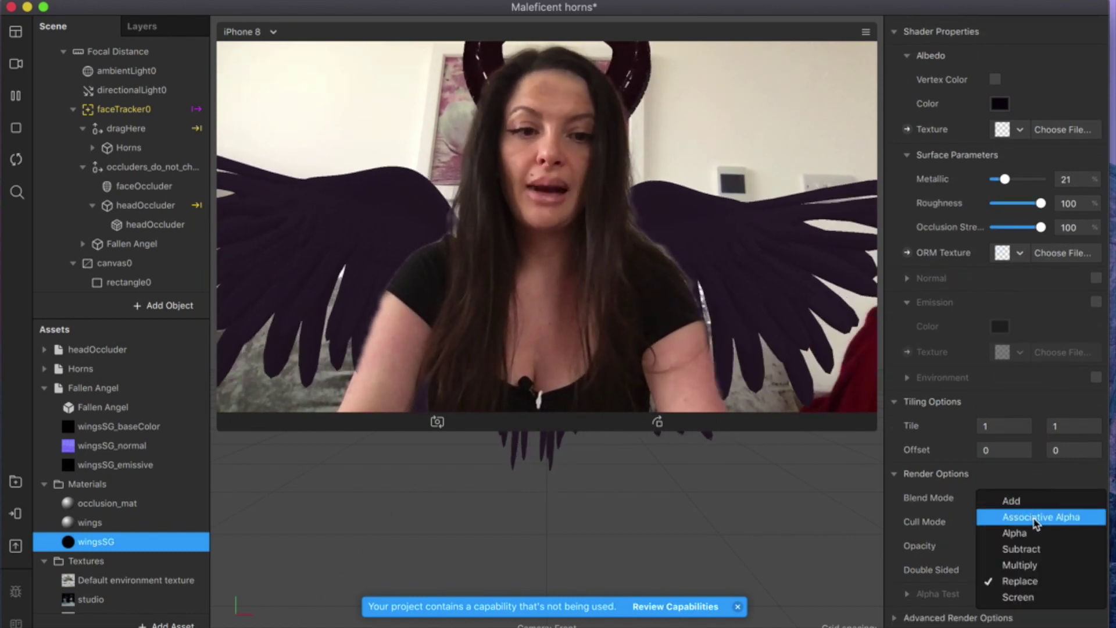
left_click(1027, 504)
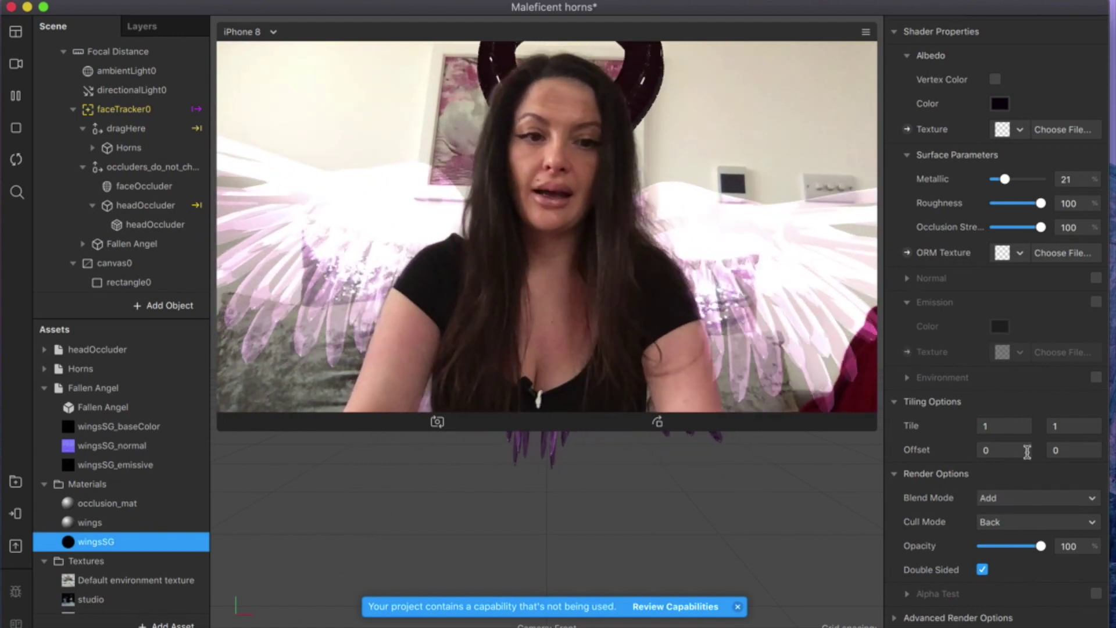
left_click(1042, 498)
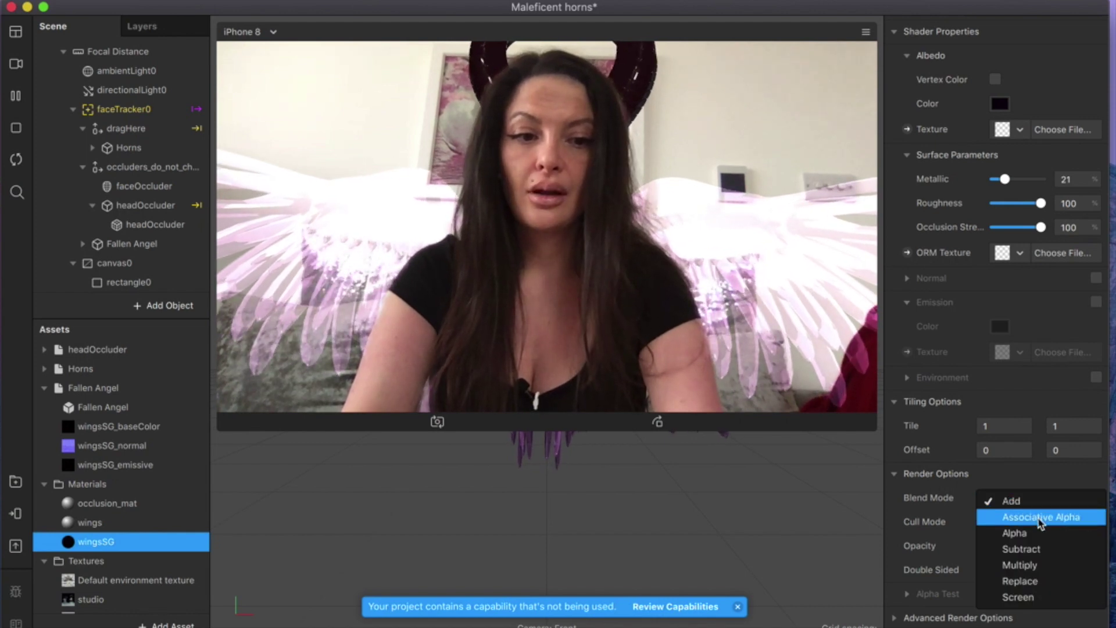
left_click(1037, 532)
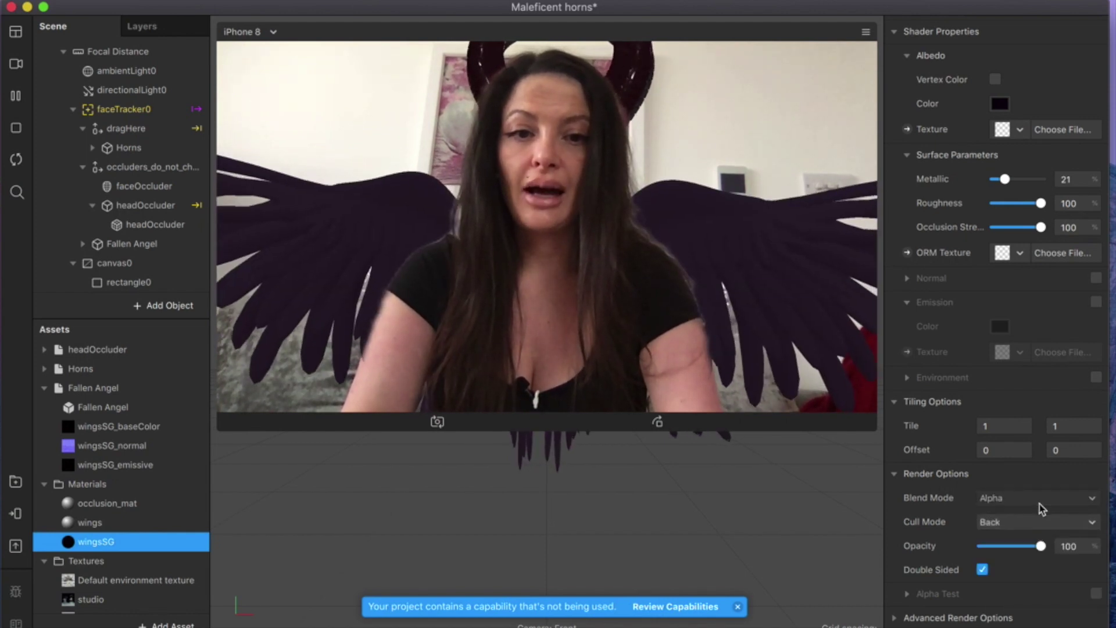
left_click(1043, 509)
left_click(1042, 516)
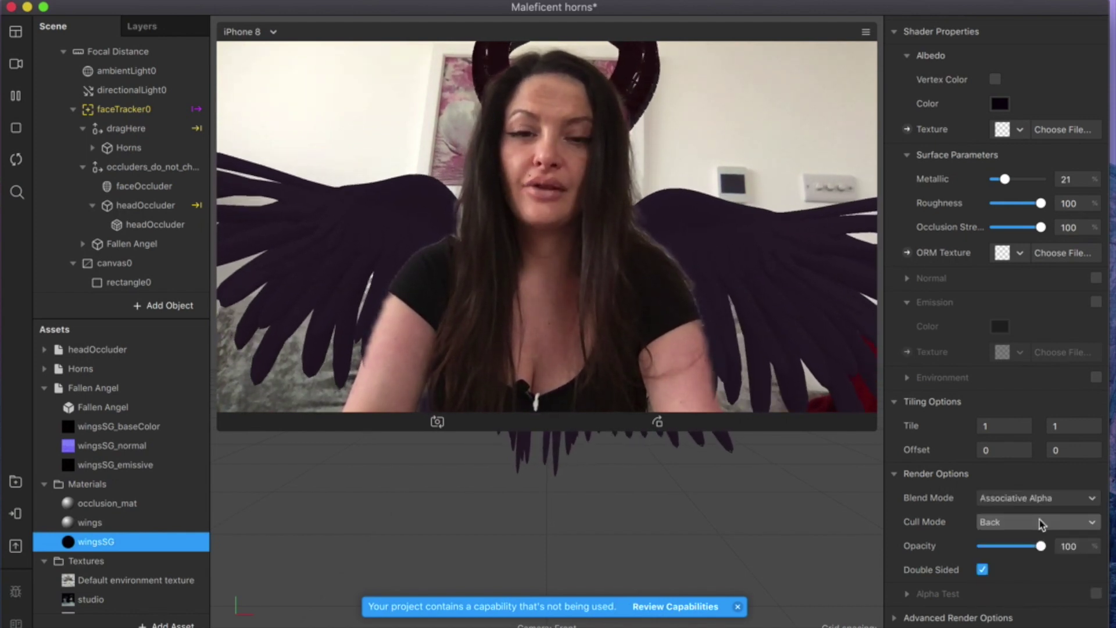
left_click(1038, 499)
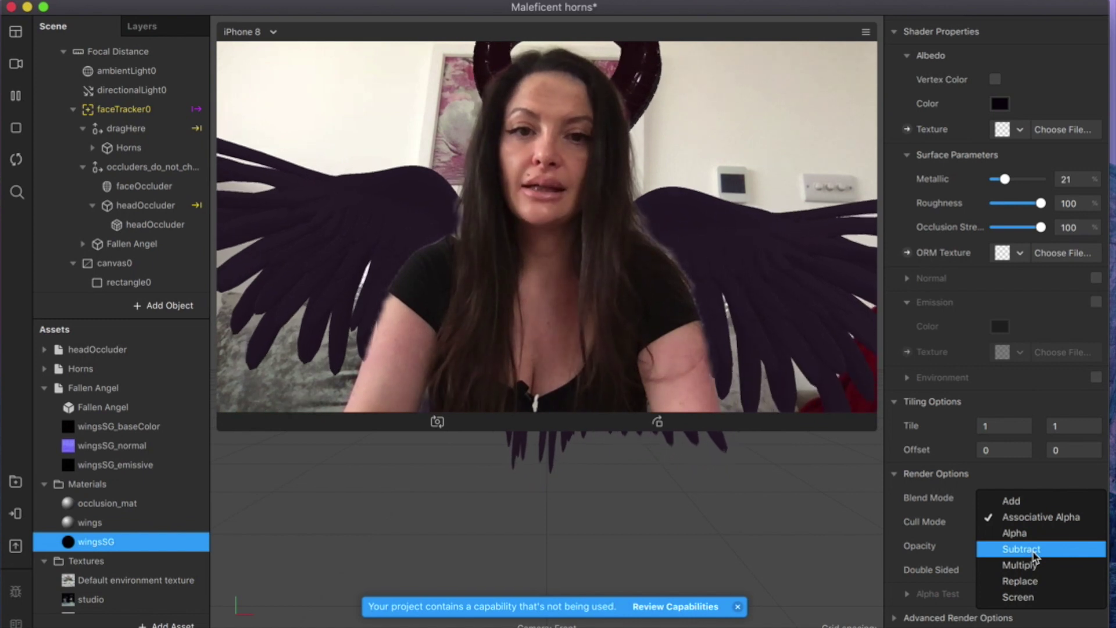
left_click(1041, 599)
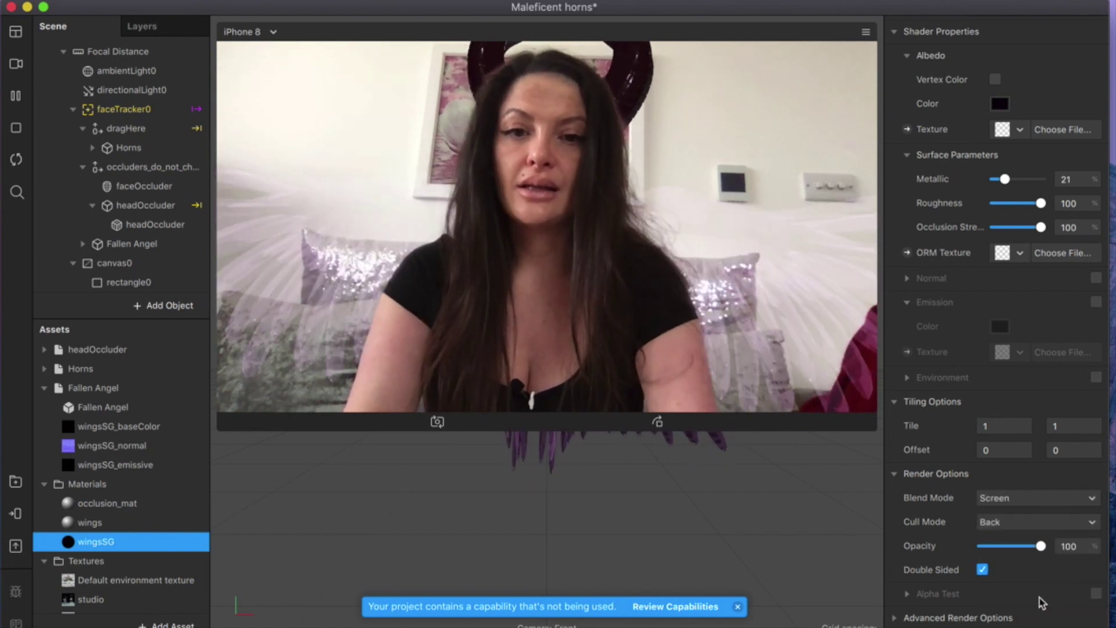
- Try the Add blend mode on the wingsSG material, settling on Alpha
left_click(1041, 499)
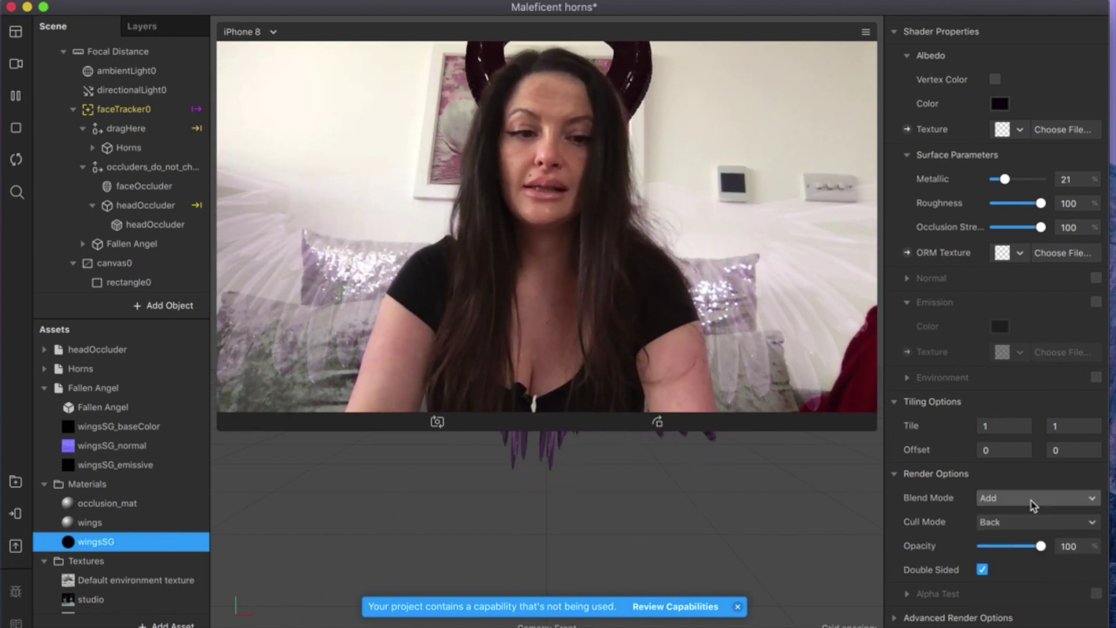
left_click(1028, 500)
left_click(1030, 498)
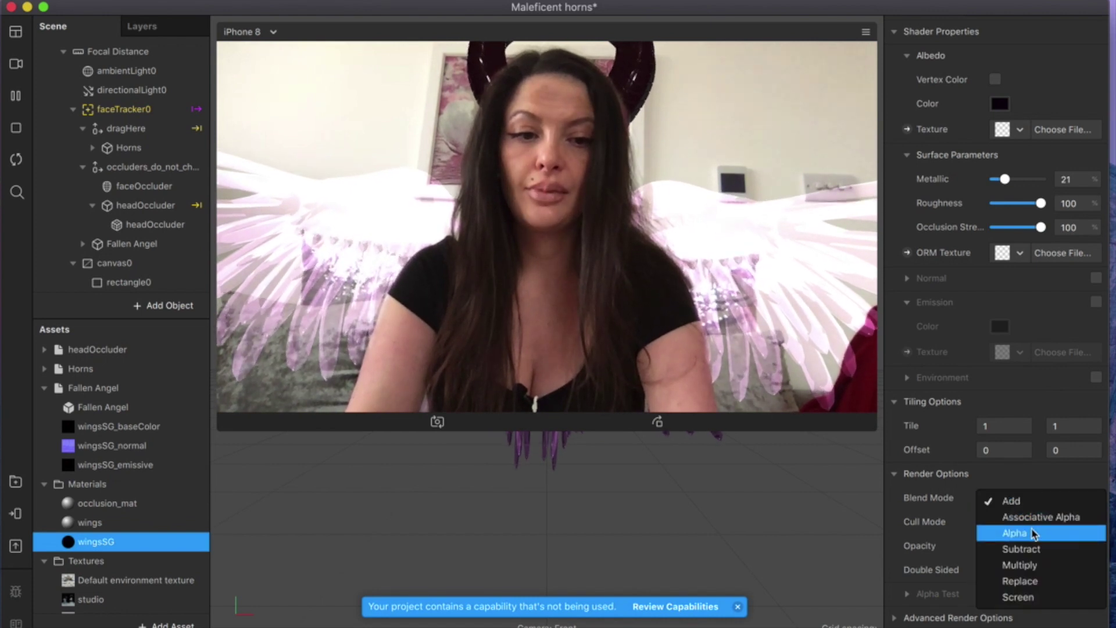
left_click(1033, 532)
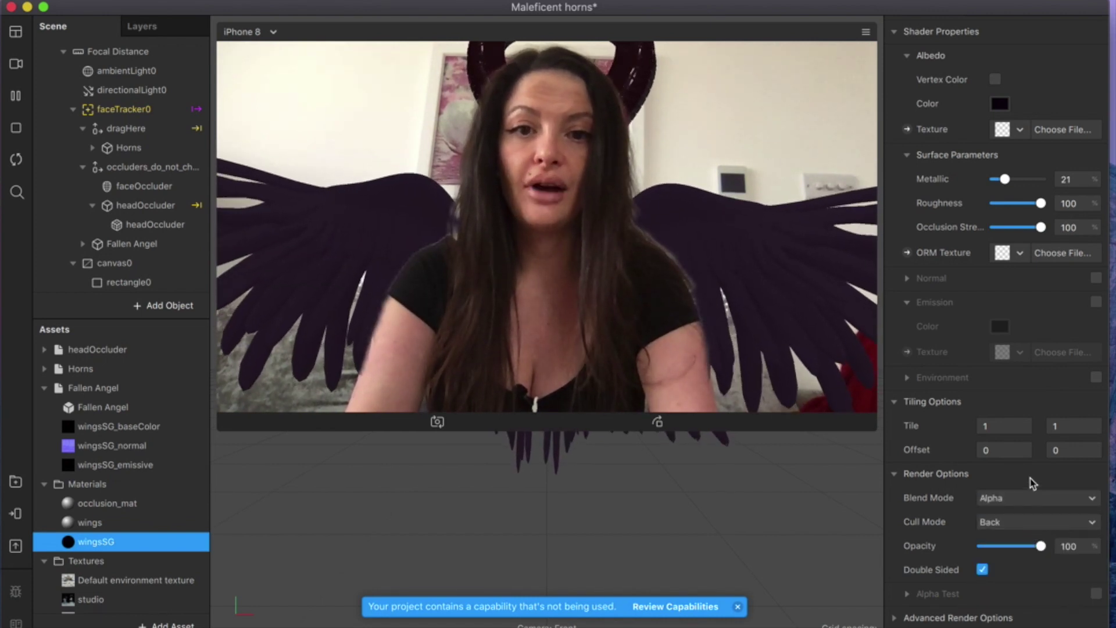
- Enable Environment on the wingsSG material using the studio texture with a rotation of 320°
left_click(1096, 374)
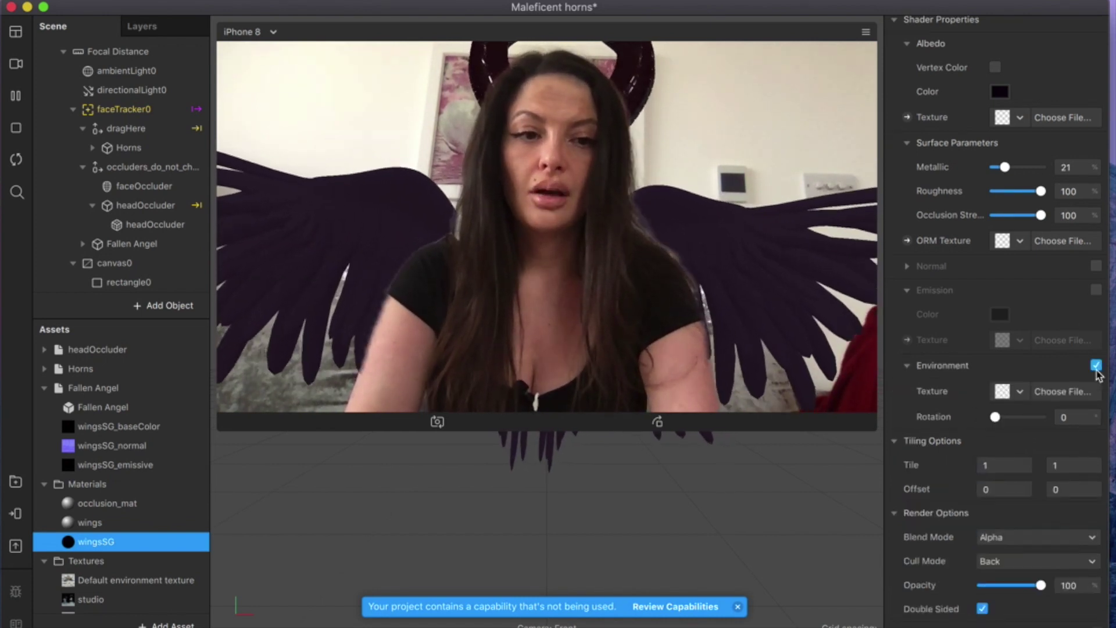
left_click(1017, 391)
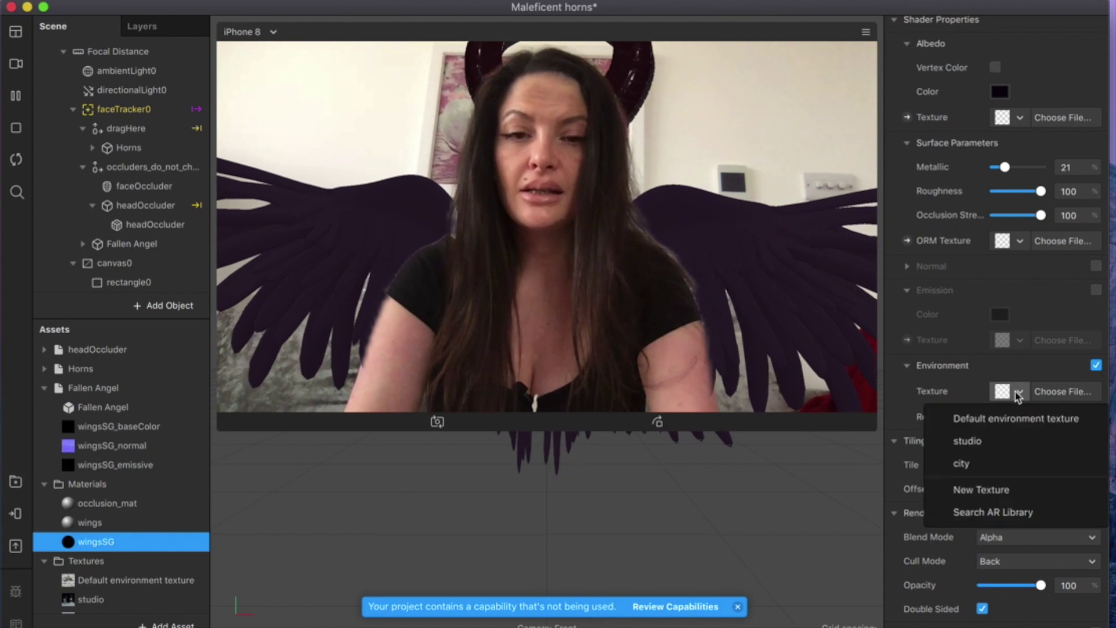
left_click(981, 445)
left_click_drag(995, 417, 1023, 422)
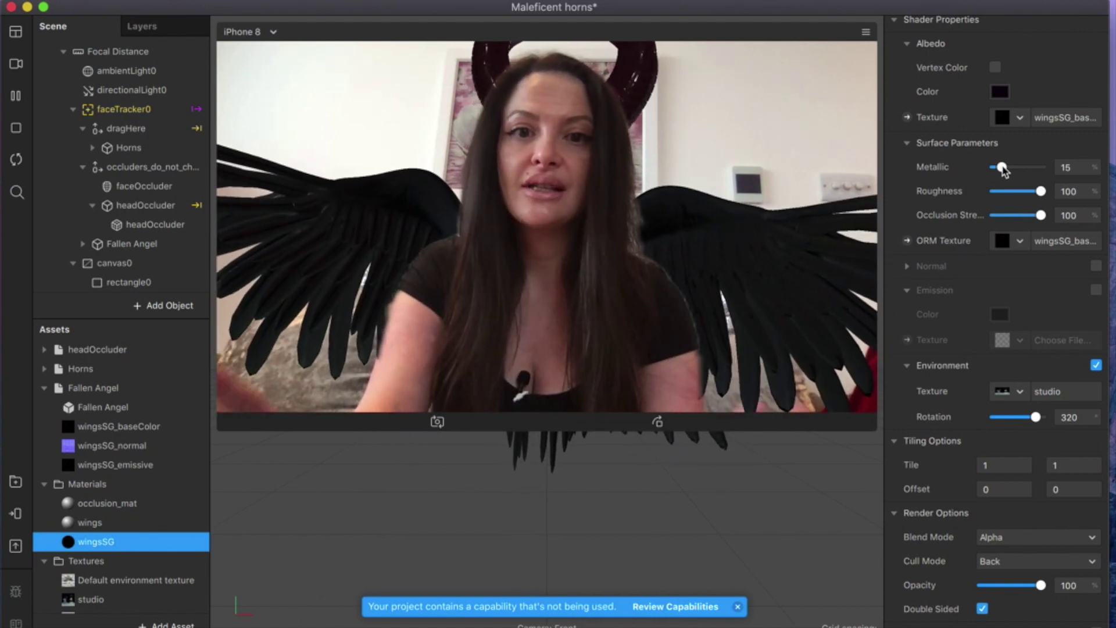
- Set the wingsSG surface parameters to Metallic 86%, Roughness 21% and Occlusion Strength 47%
left_click_drag(1040, 191, 1003, 197)
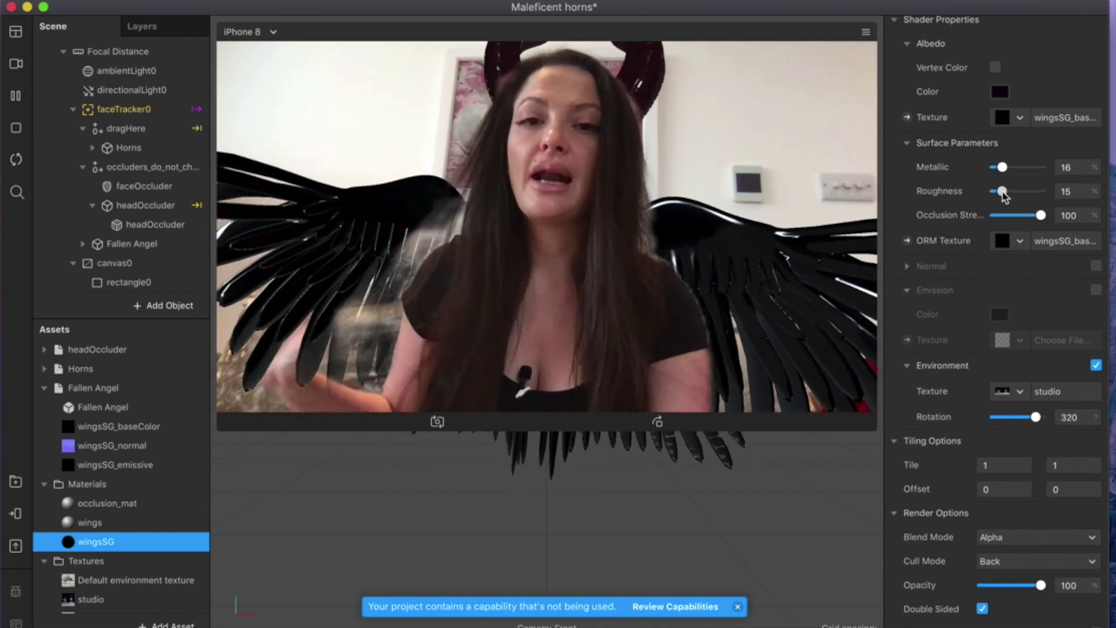
left_click_drag(1003, 197, 1005, 197)
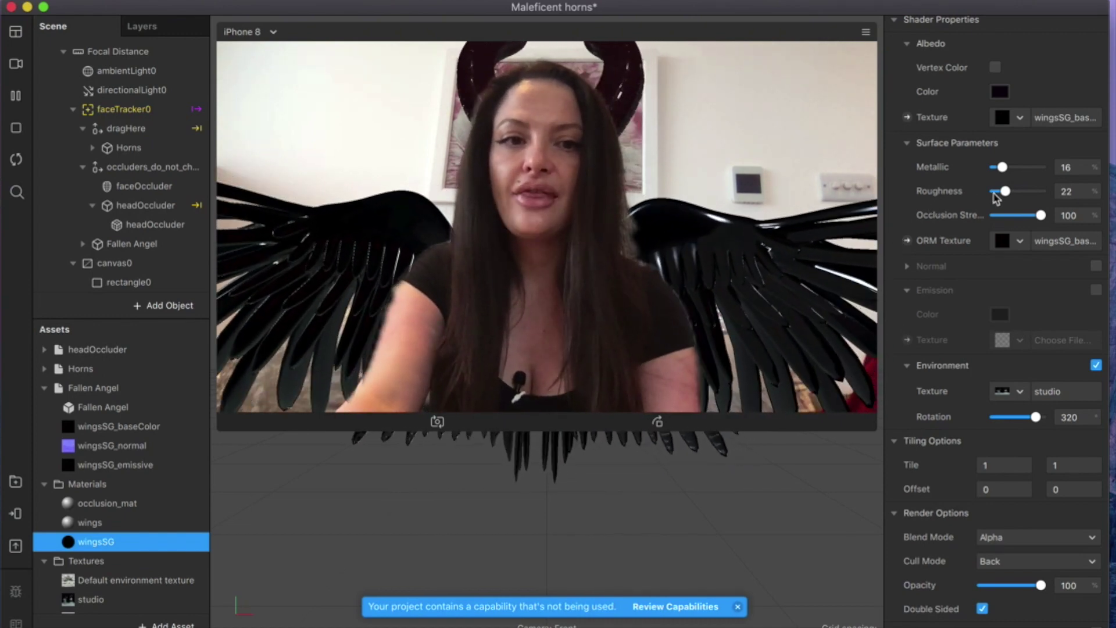
left_click_drag(1040, 215, 1020, 216)
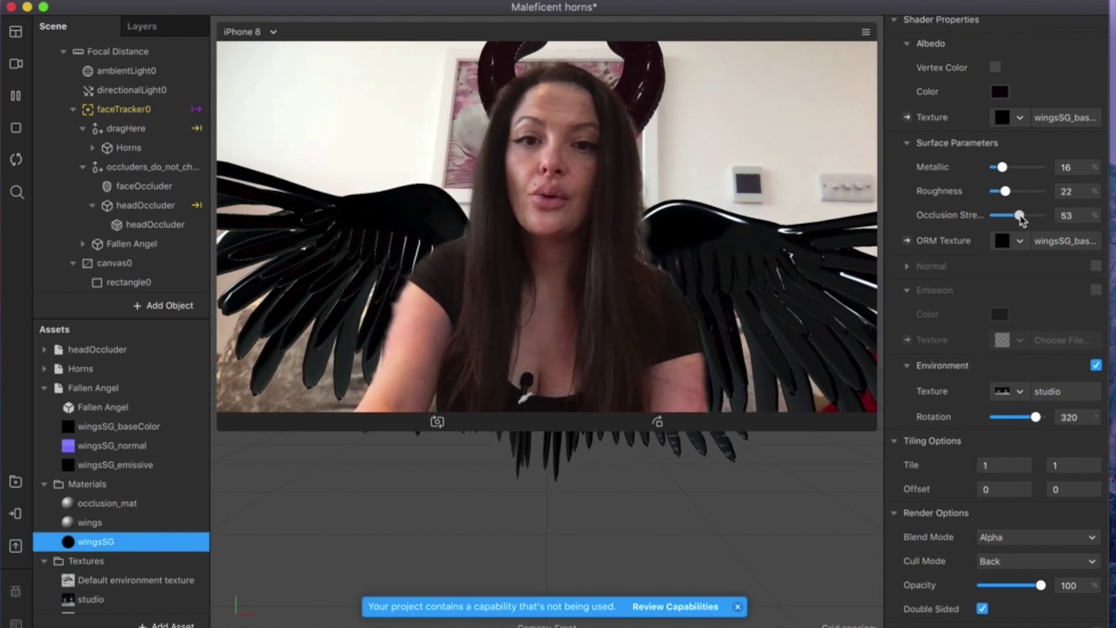
left_click_drag(1020, 216, 1017, 216)
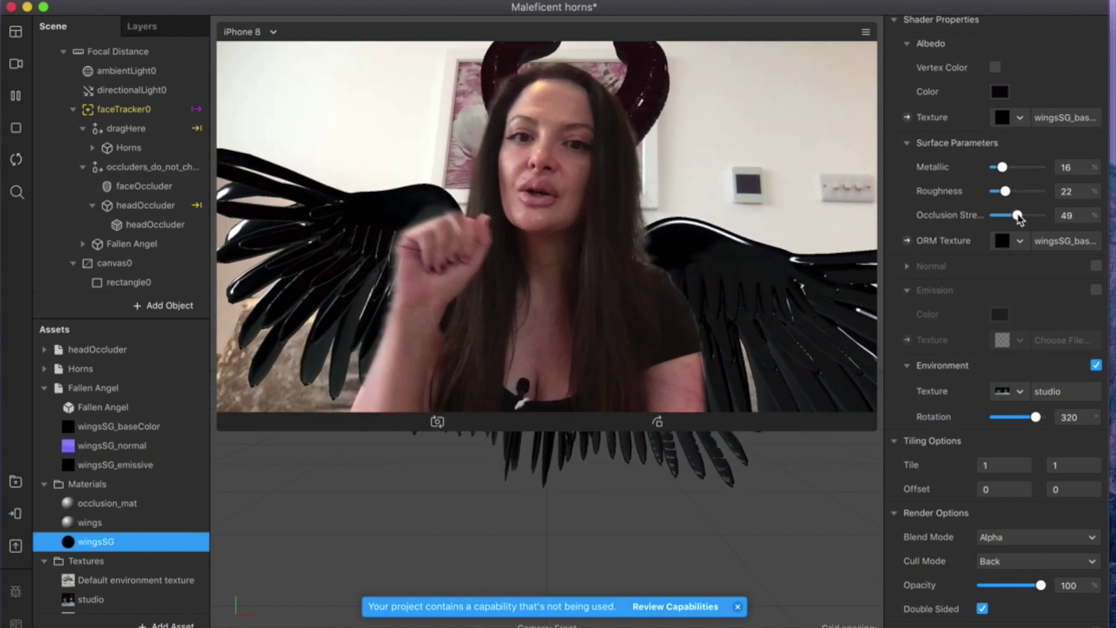
left_click_drag(1005, 192, 1035, 169)
scroll(1031, 349, "down", 2)
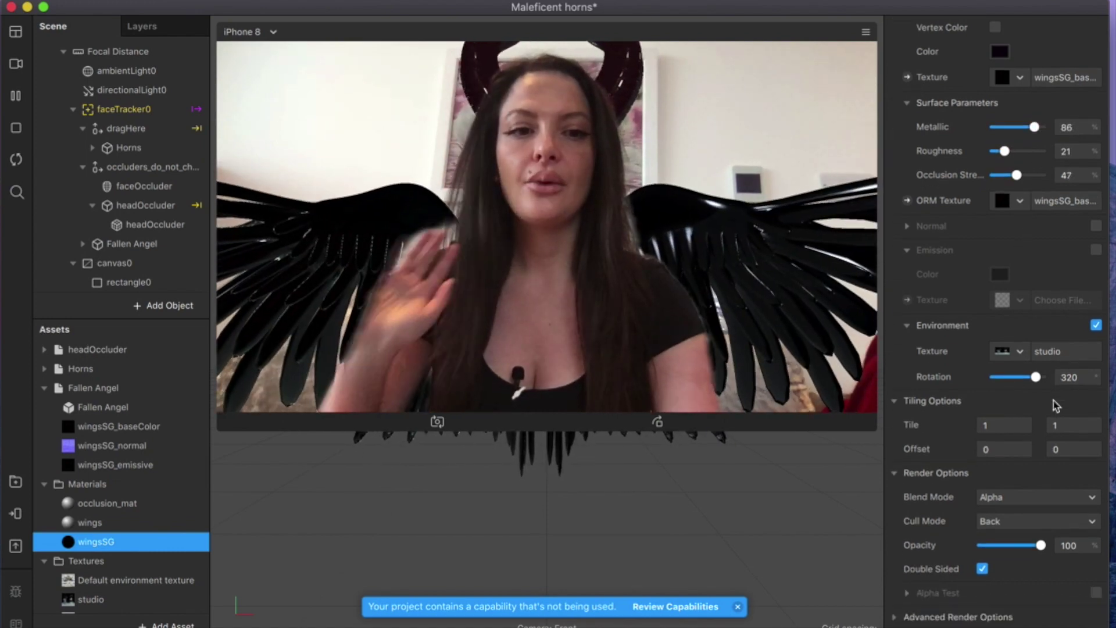
- Try different rotations of the studio environment texture on the wingsSG material, including 305° and 125°
left_click(1020, 346)
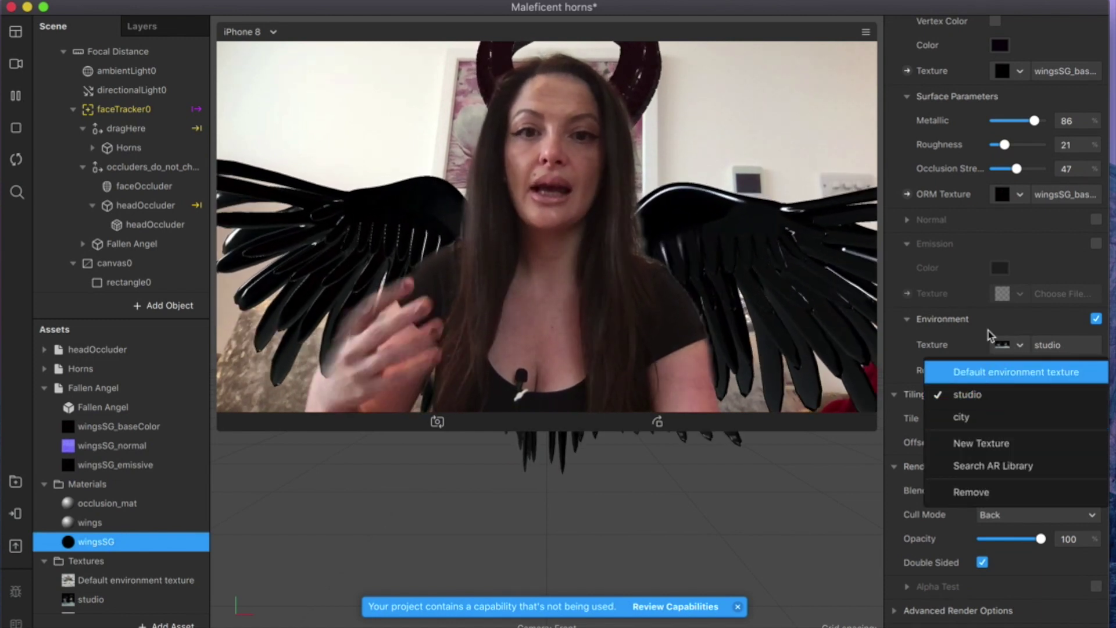
left_click(985, 328)
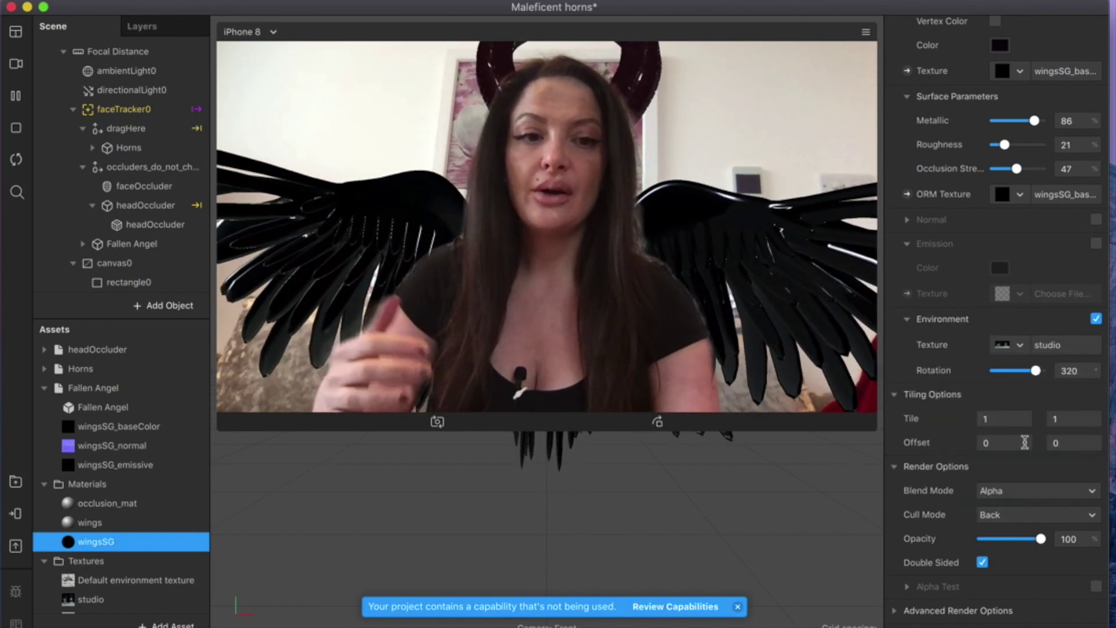
mouse_move(1033, 374)
left_mouse_down()
mouse_move(1019, 373)
mouse_move(1036, 379)
left_mouse_up()
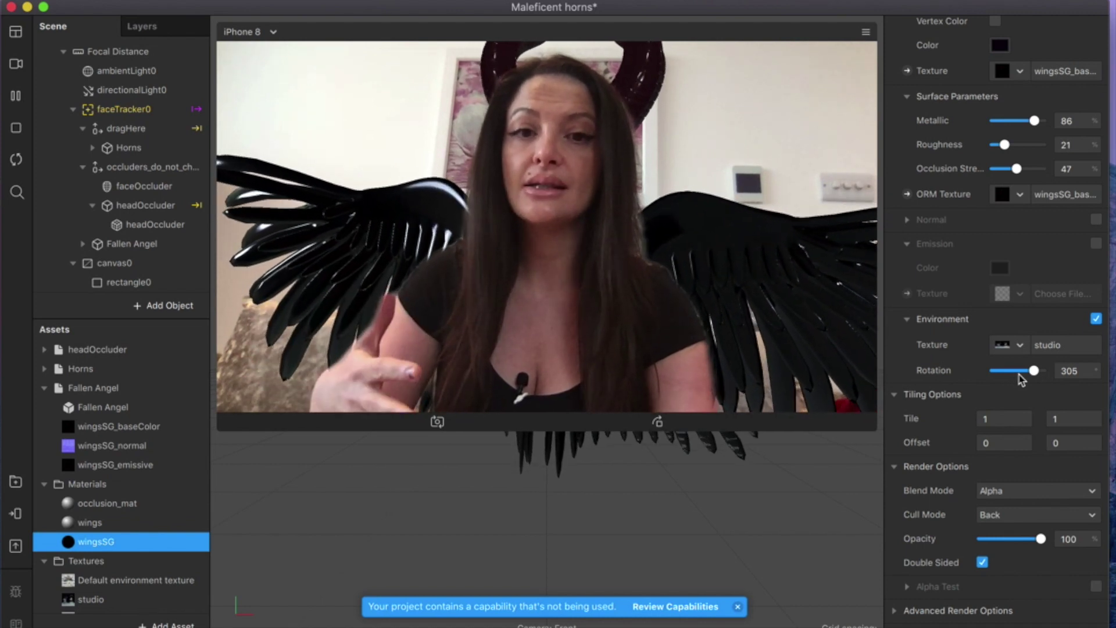
mouse_move(1020, 378)
left_mouse_down()
mouse_move(1004, 372)
mouse_move(1013, 375)
left_mouse_up()
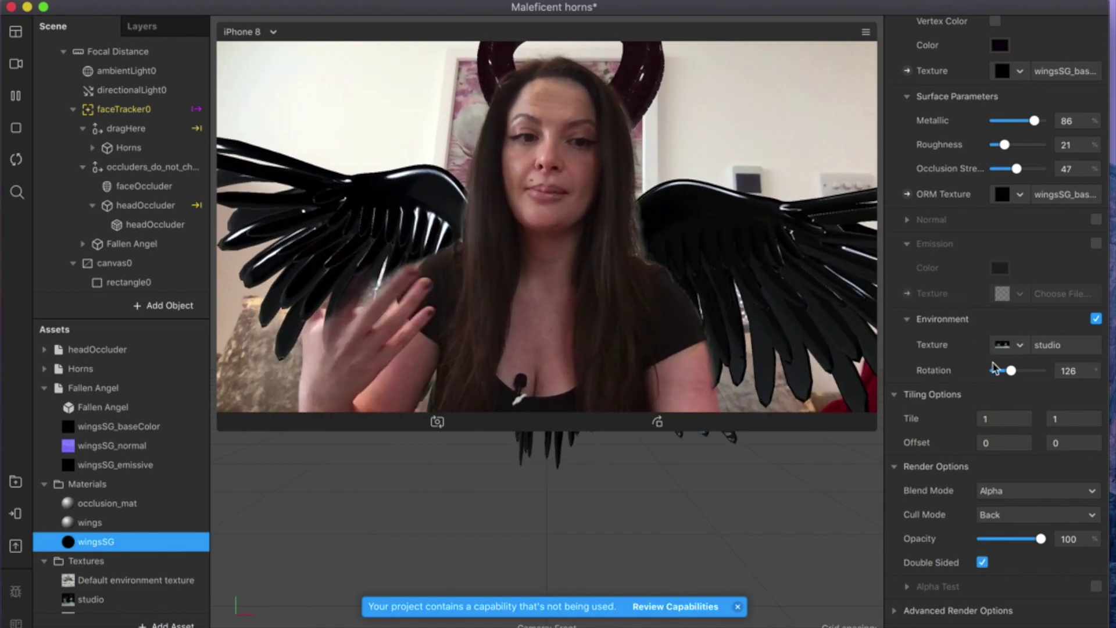
left_click_drag(1008, 371, 1012, 375)
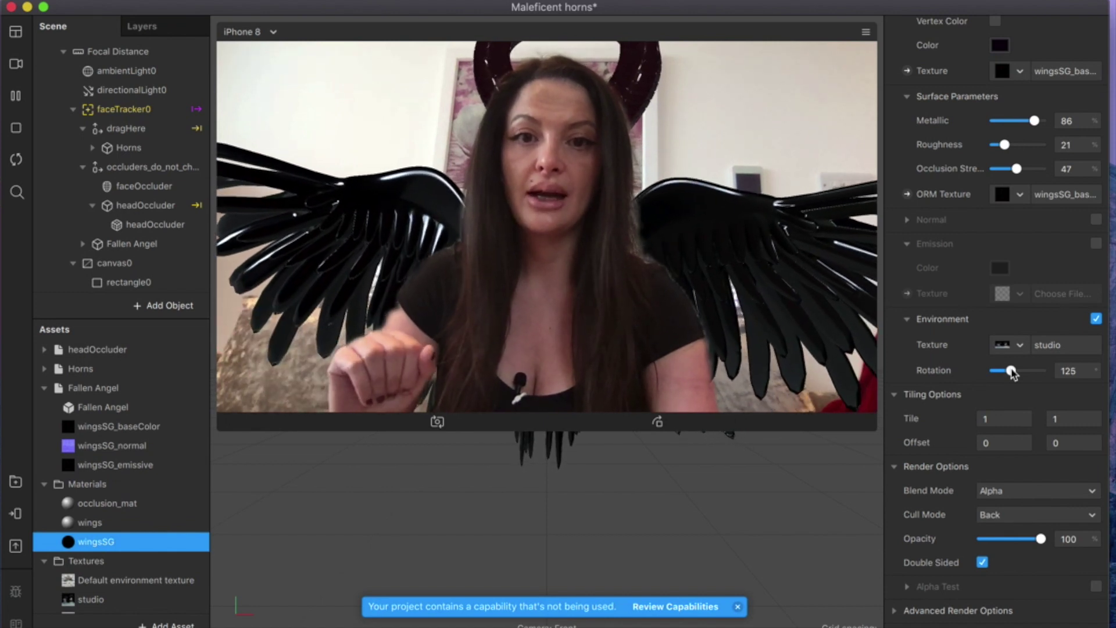
- Try the city environment texture on the wingsSG material with a rotation of 202°
left_click(1018, 347)
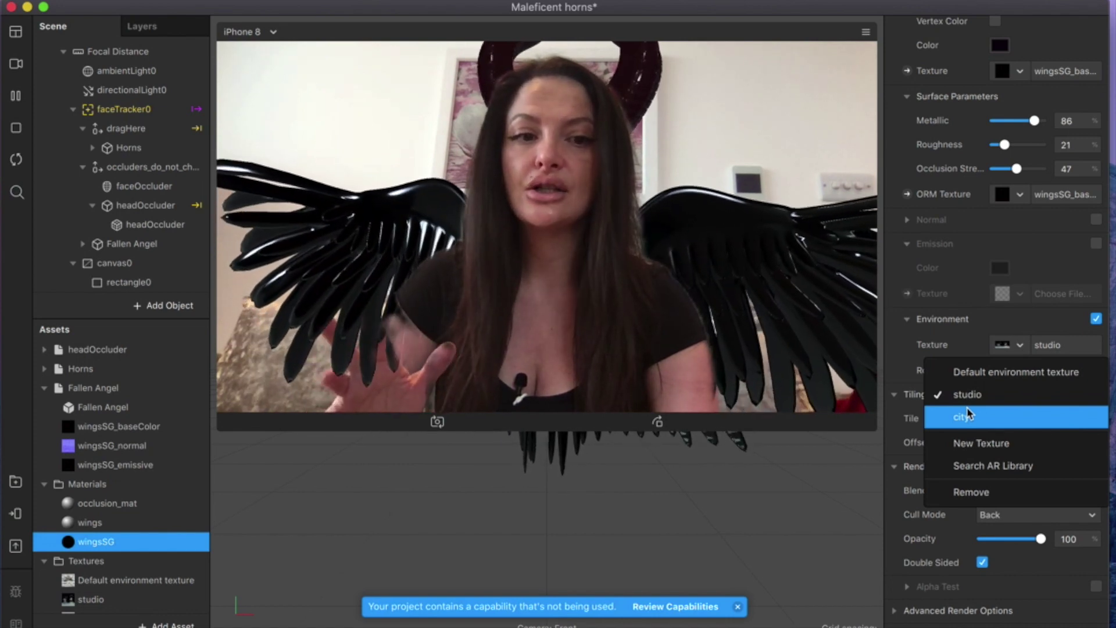
left_click(967, 412)
left_click_drag(1011, 371, 1024, 379)
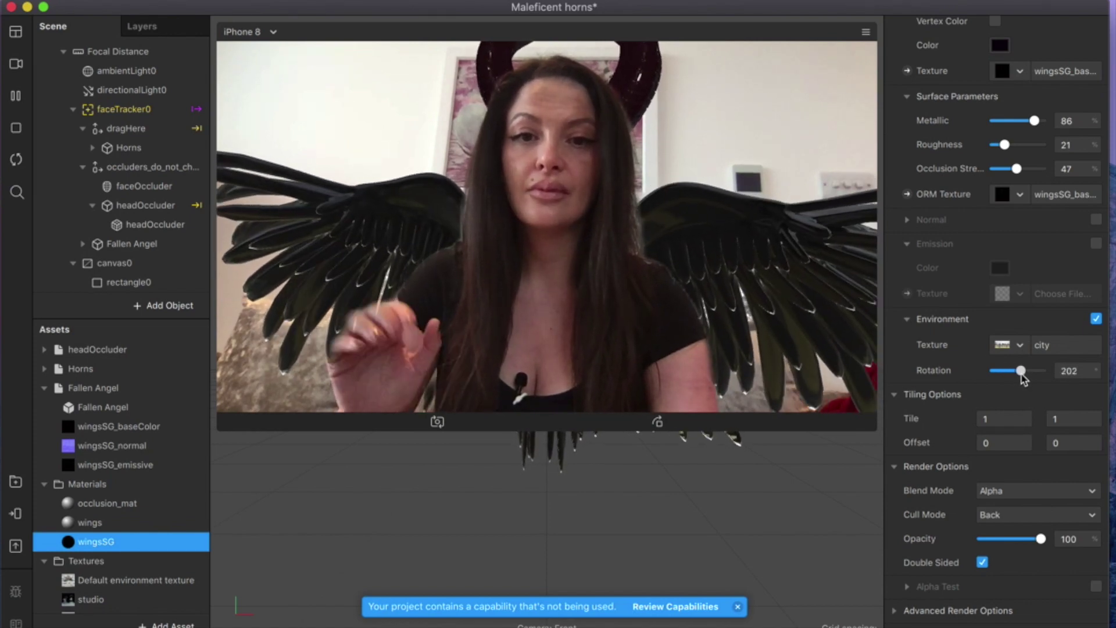
- Set the wingsSG material's Metallic to 5% and switch its environment texture back to studio, rotated 127°
left_click_drag(1034, 121, 998, 125)
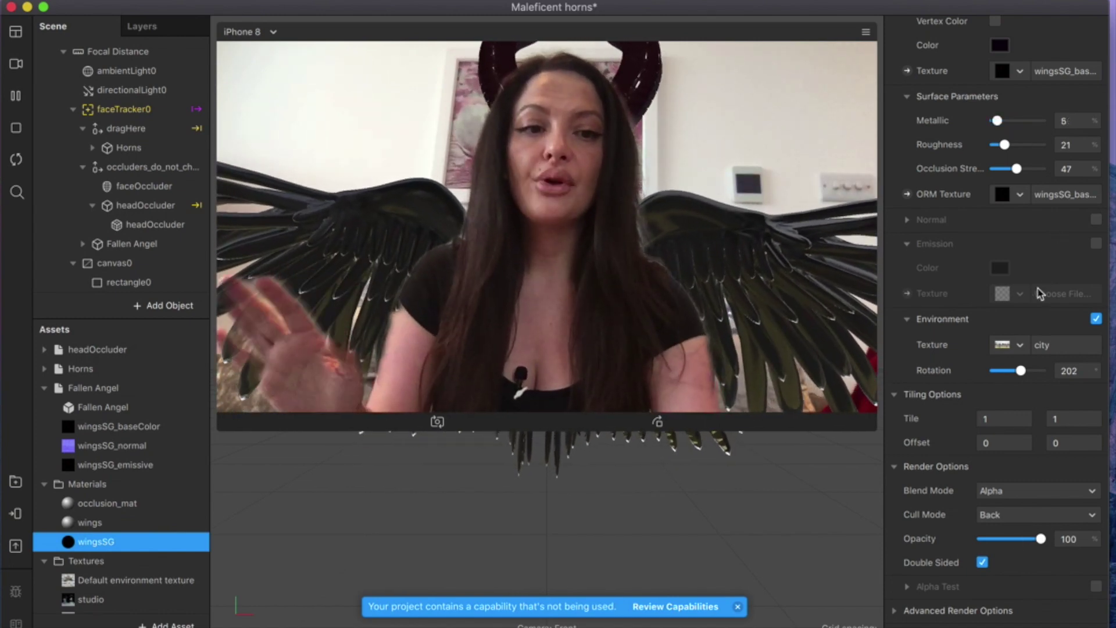
left_click(1021, 346)
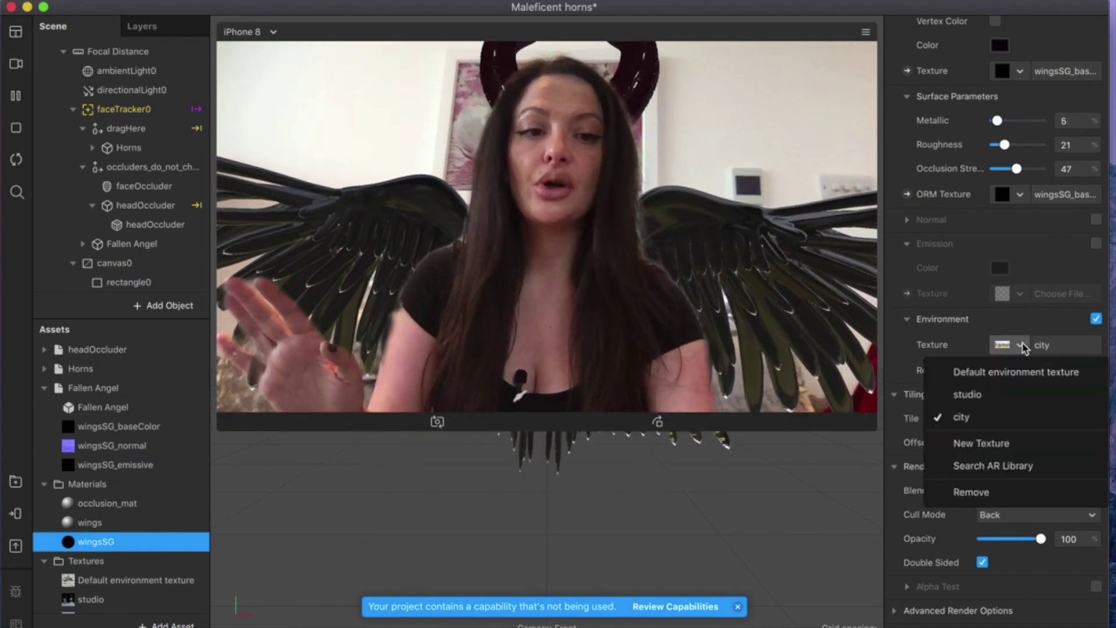
left_click(1005, 397)
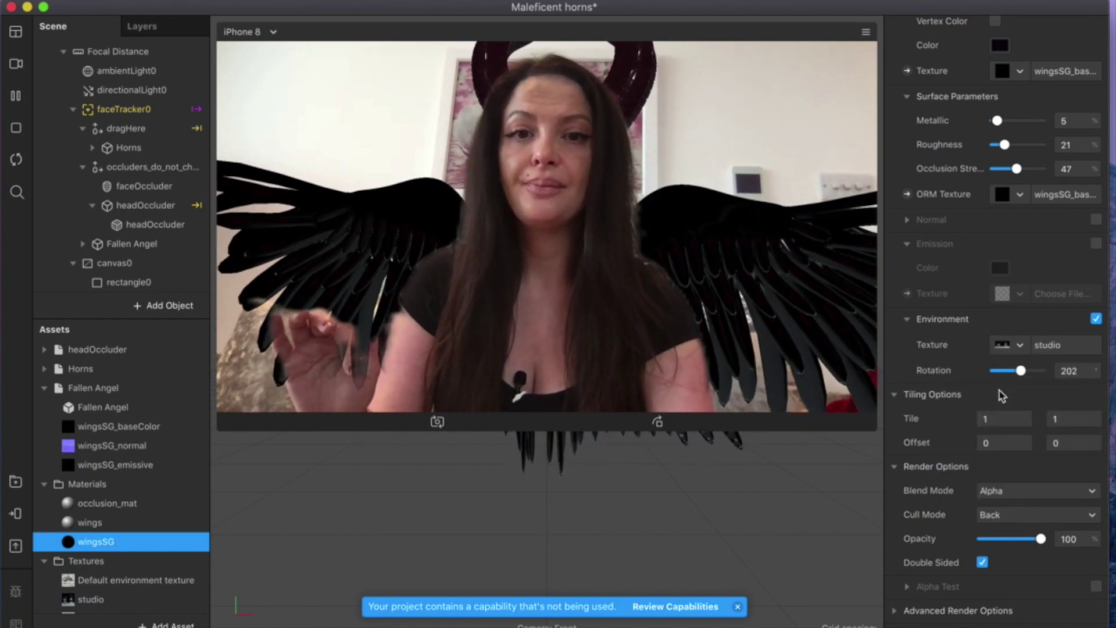
left_click_drag(1020, 371, 1011, 374)
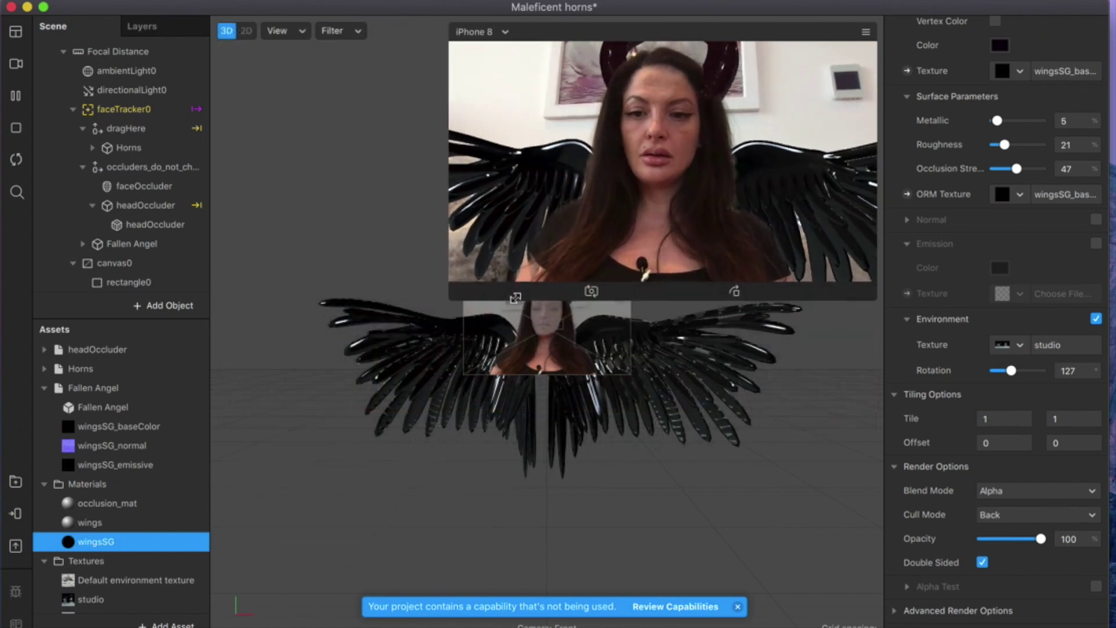
scroll(580, 423, "up", 5)
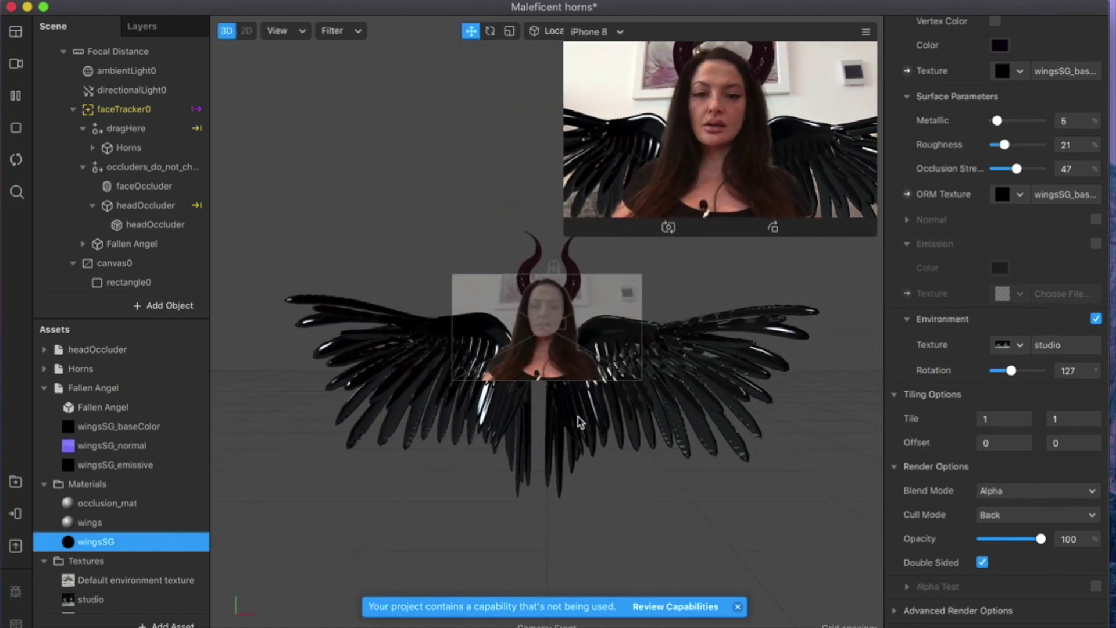
left_click_drag(569, 235, 634, 196)
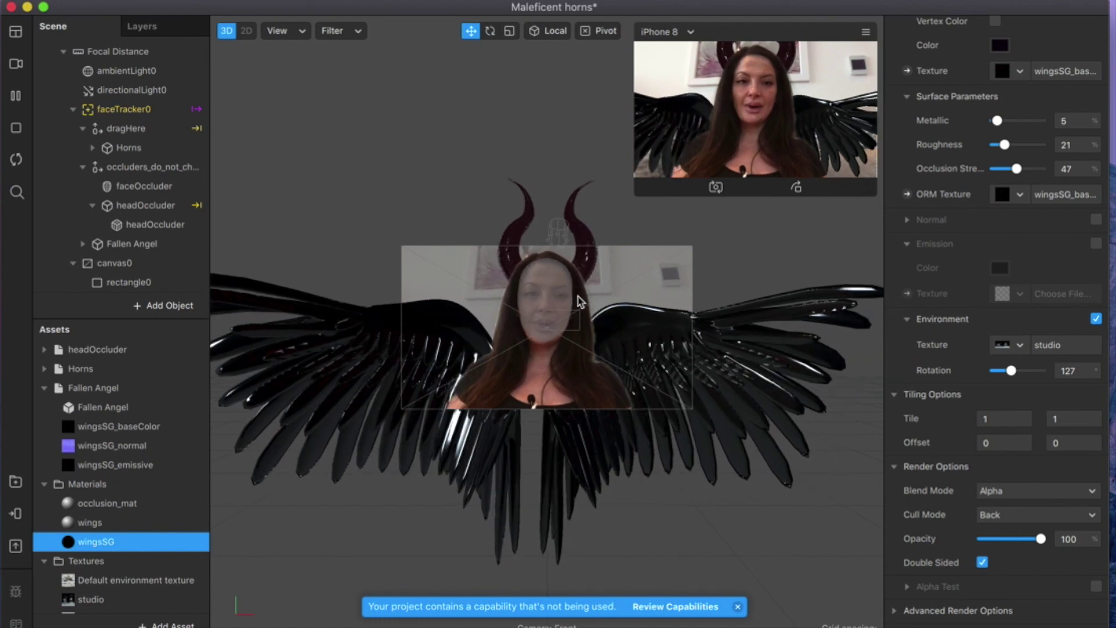
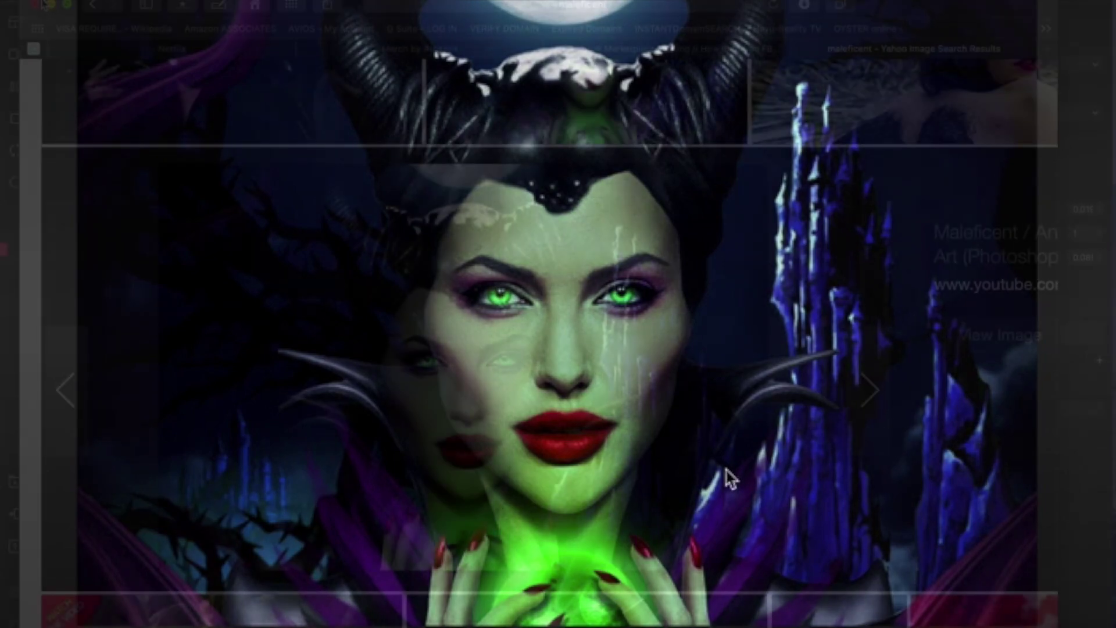
- Set the skin retouching material's Skin Smoothing to 17%, checking the effect in an enlarged preview
left_click(26, 8)
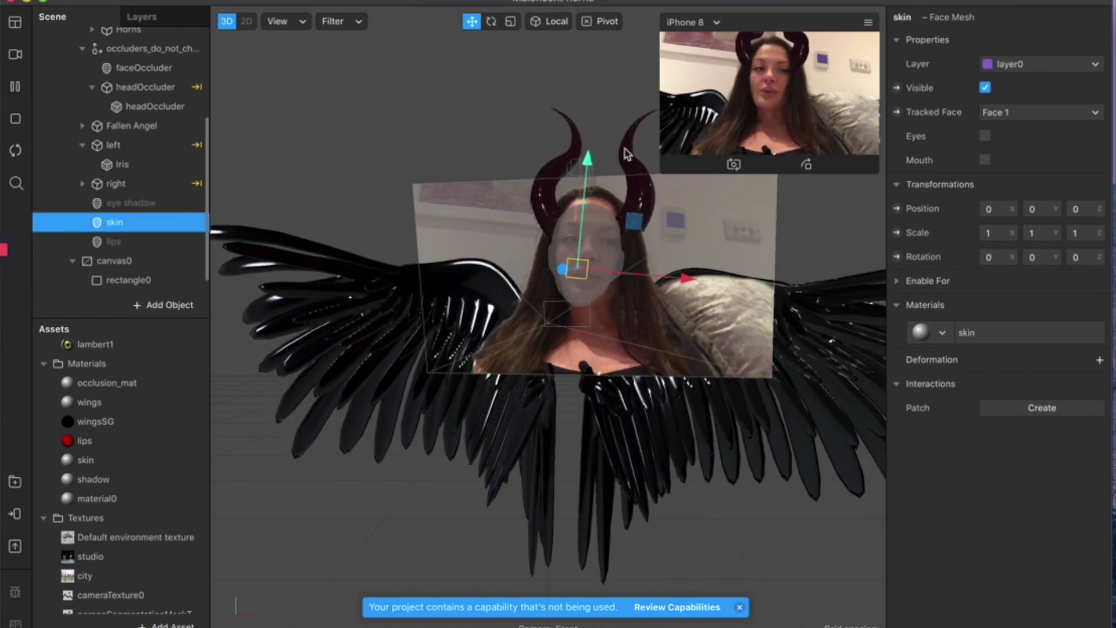
left_click(88, 460)
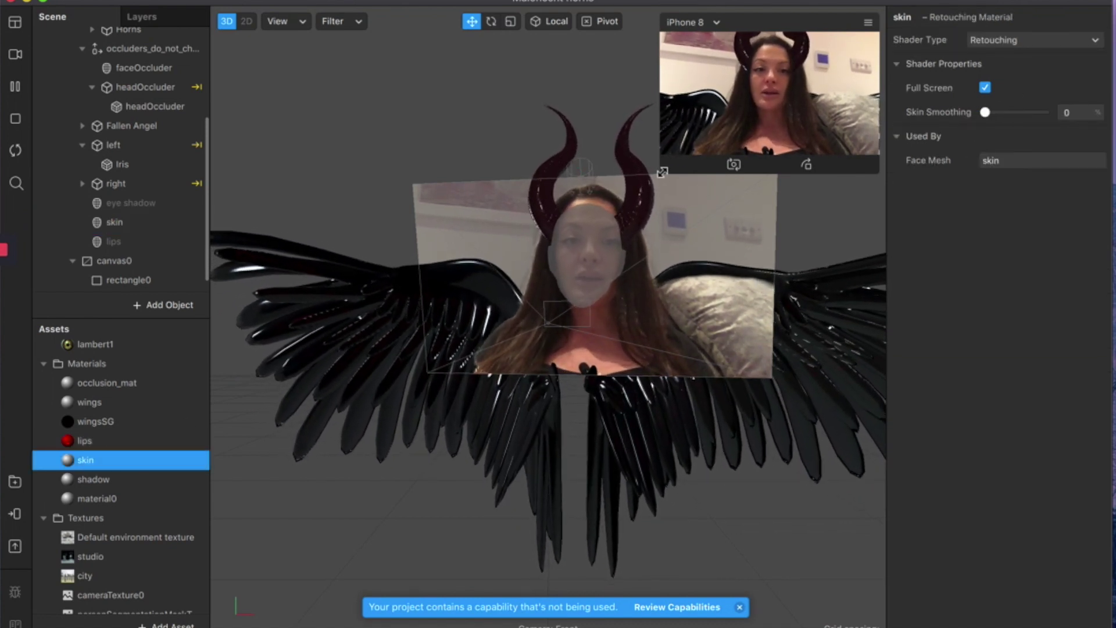
left_click_drag(662, 173, 252, 401)
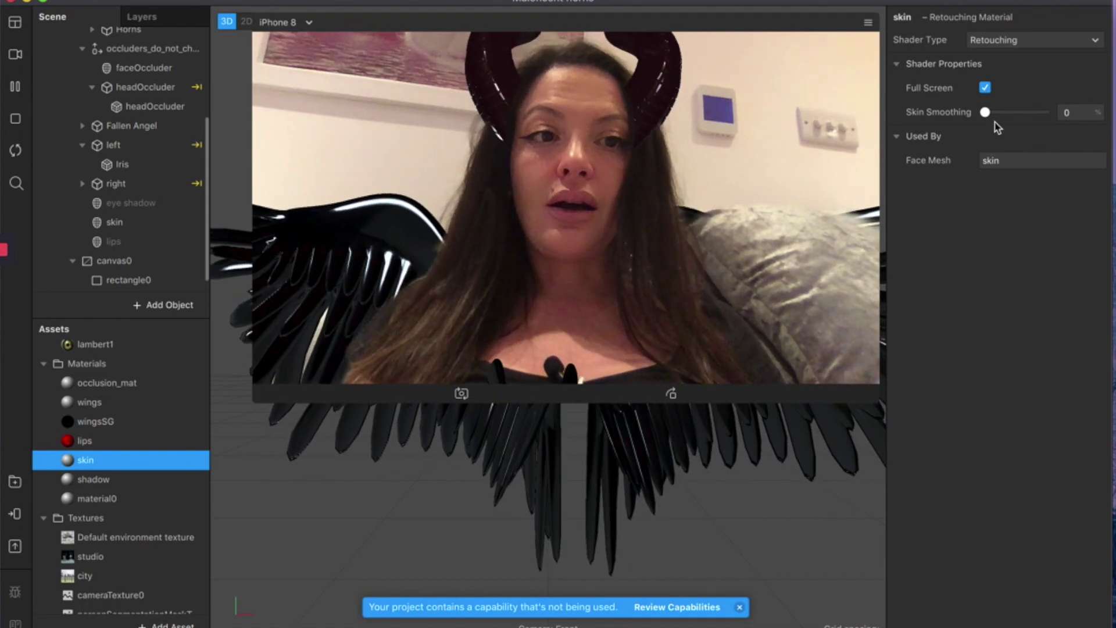
left_click_drag(989, 113, 1015, 113)
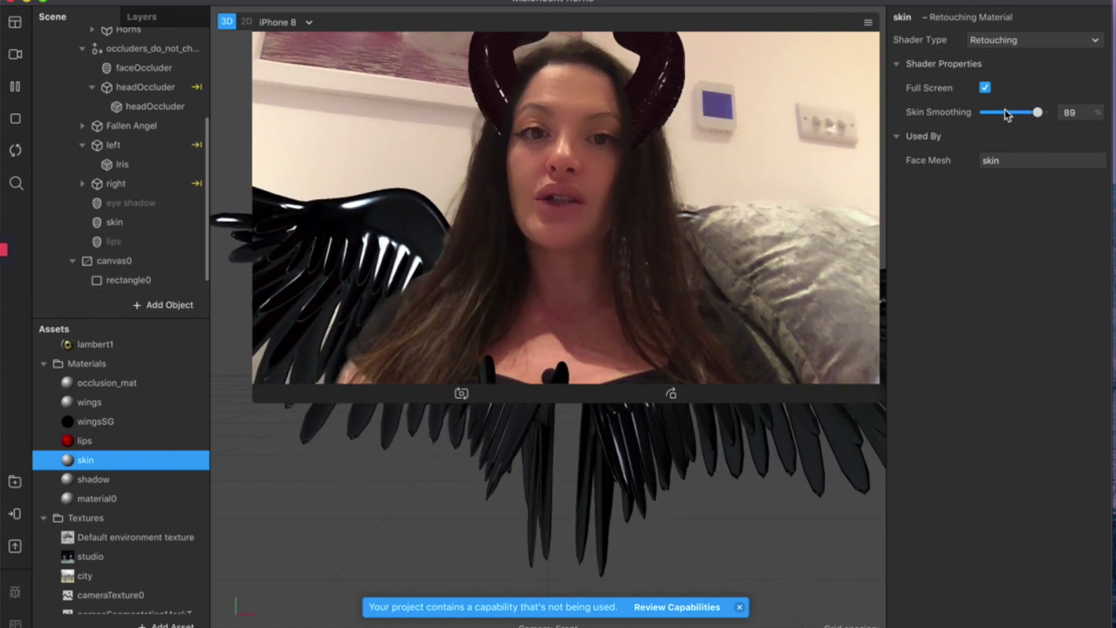
left_click_drag(1007, 115, 1001, 114)
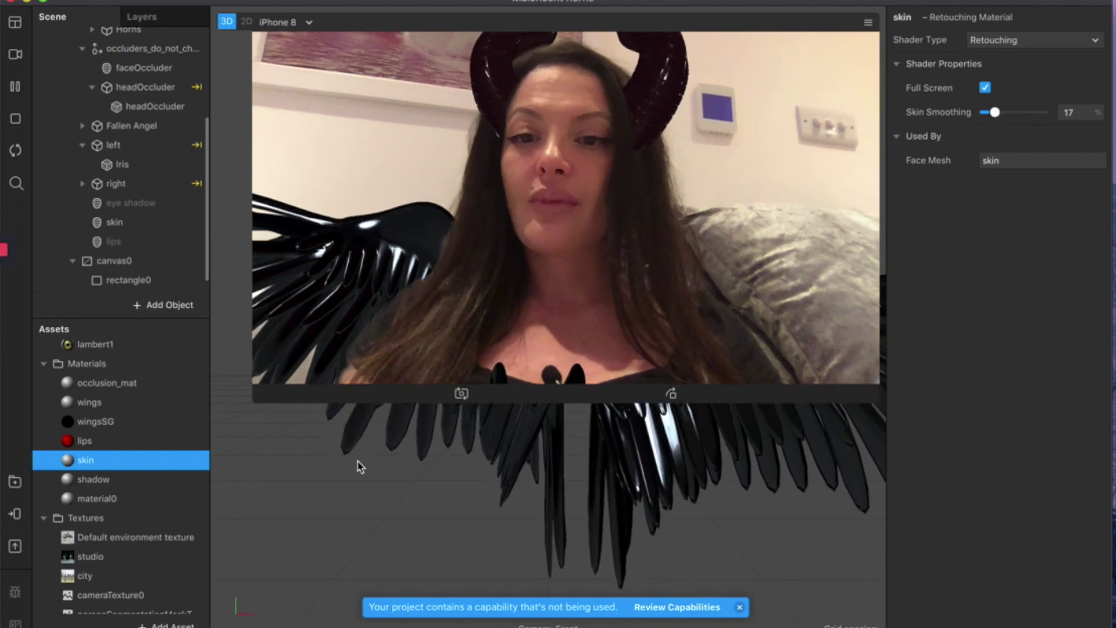
left_click_drag(254, 402, 548, 223)
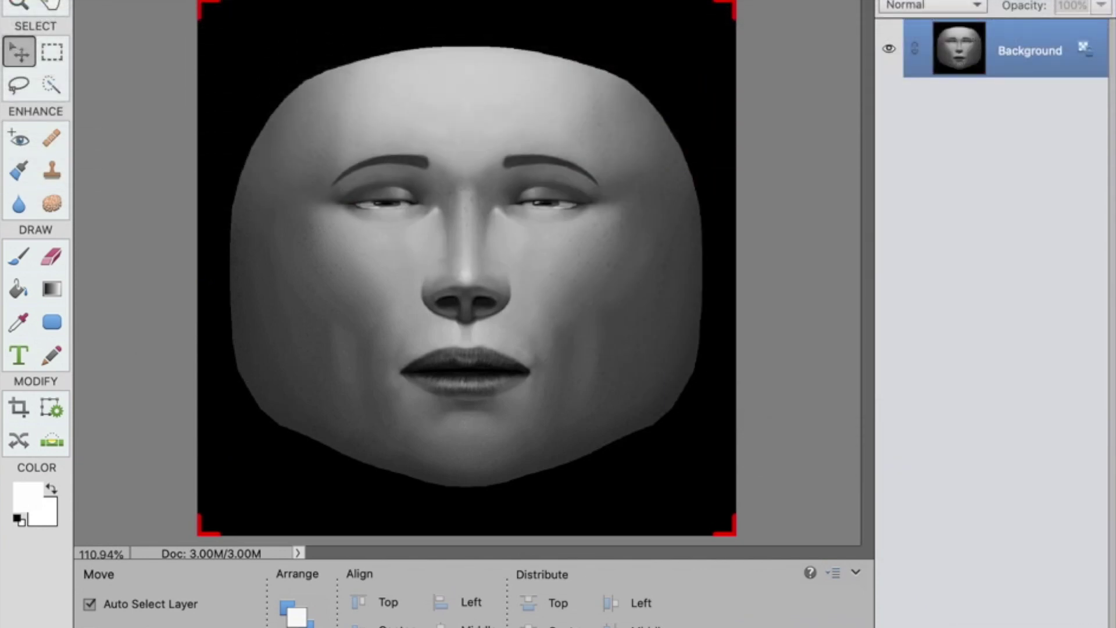
- In Photoshop Elements, choose a muted grey-brown foreground color for painting on the face template
left_click(18, 263)
left_click(392, 617)
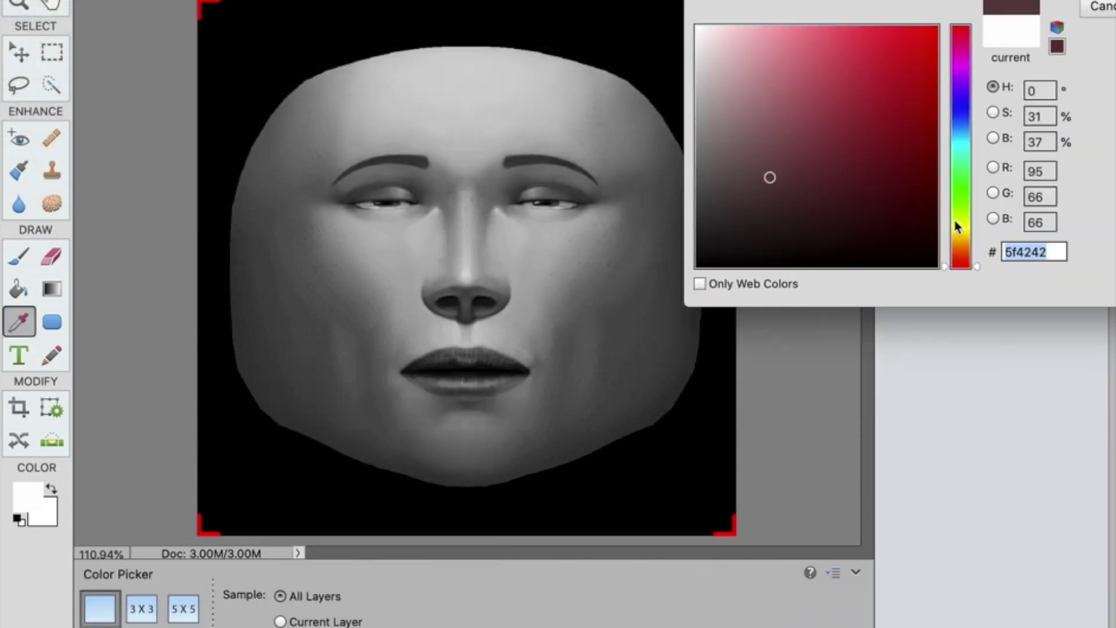
left_click_drag(956, 237, 963, 251)
mouse_move(755, 137)
left_mouse_down()
mouse_move(757, 157)
mouse_move(756, 124)
left_mouse_up()
key("Return")
- Add a new empty layer above the face template's Background layer for brush painting
left_click(377, 610)
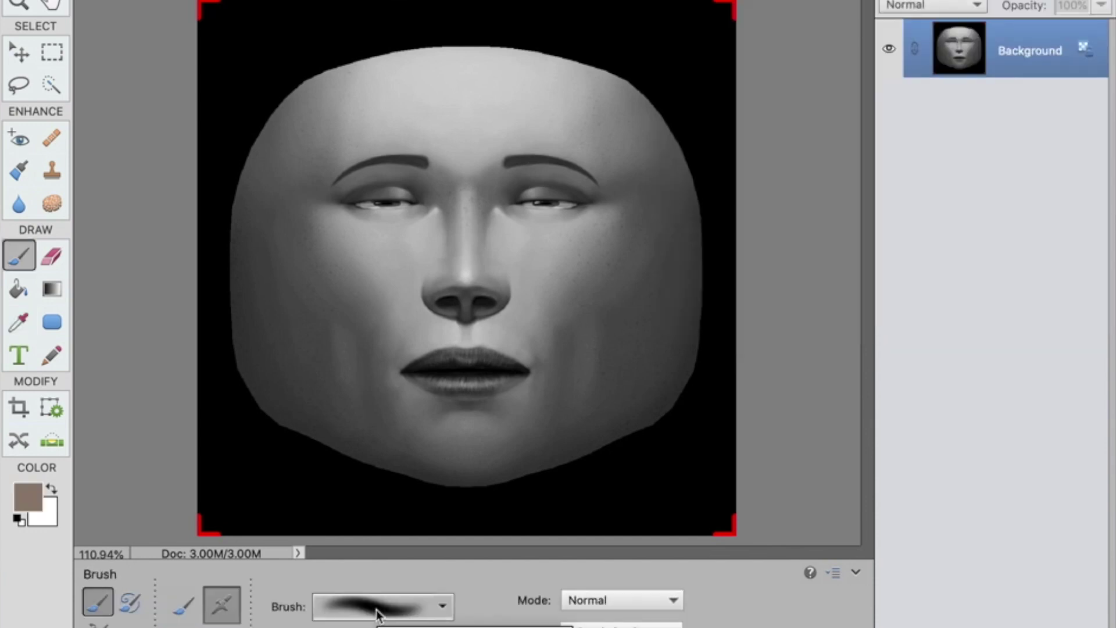
left_click(383, 1)
mouse_move(407, 1)
left_click(663, 1)
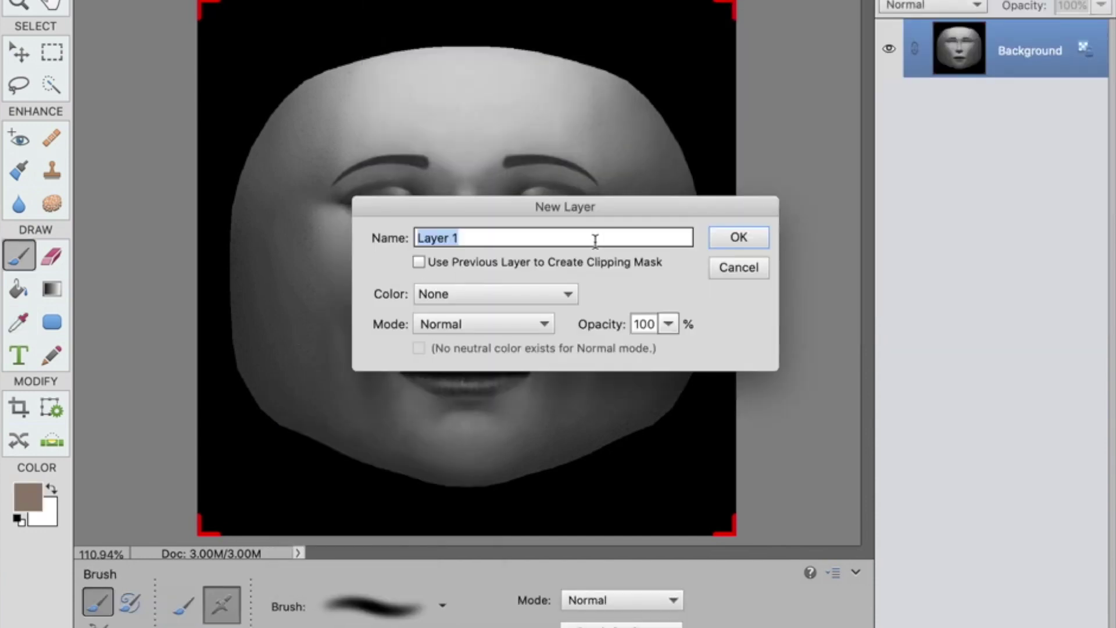
left_click(734, 236)
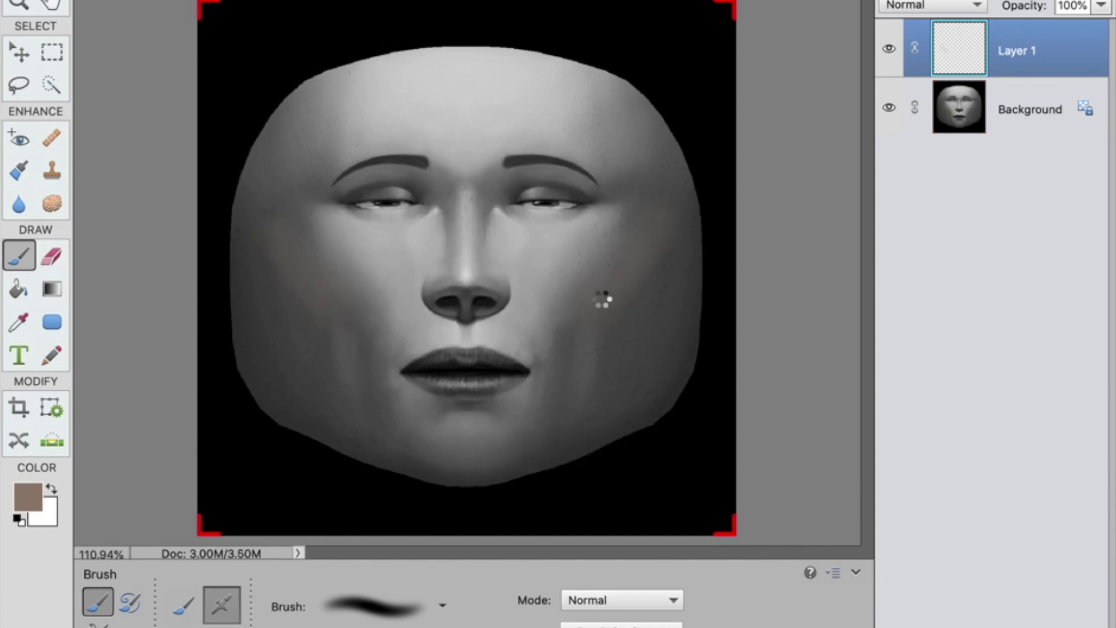
- Paint purple eye shadow around both eyes and soft purple-brown contour strokes along both cheeks on the face template's Layer 1
key("super+equal")
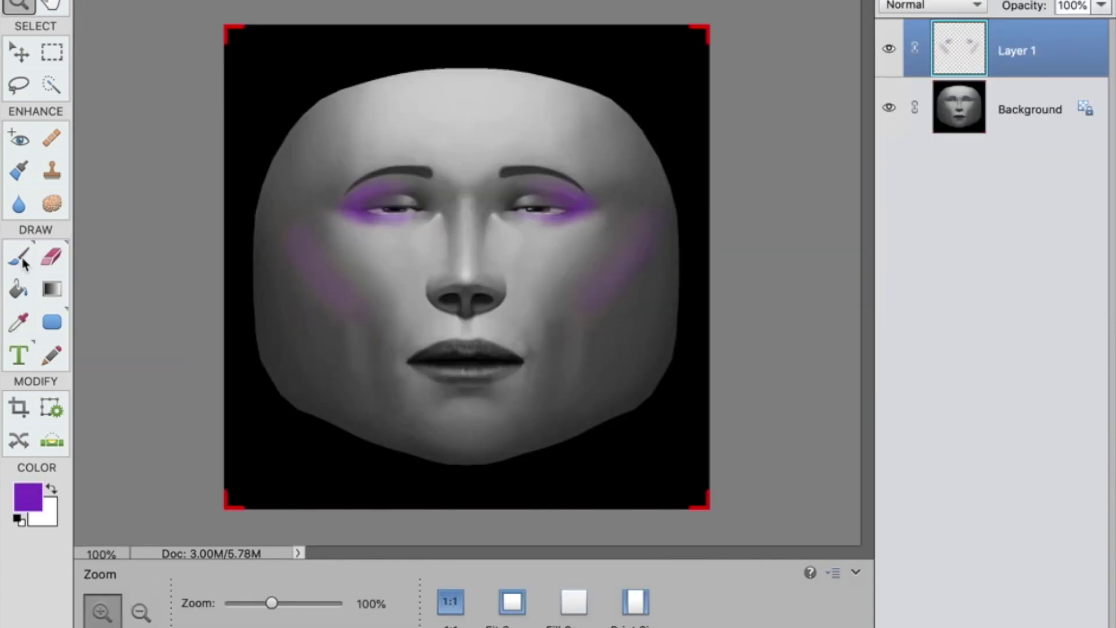
key("e")
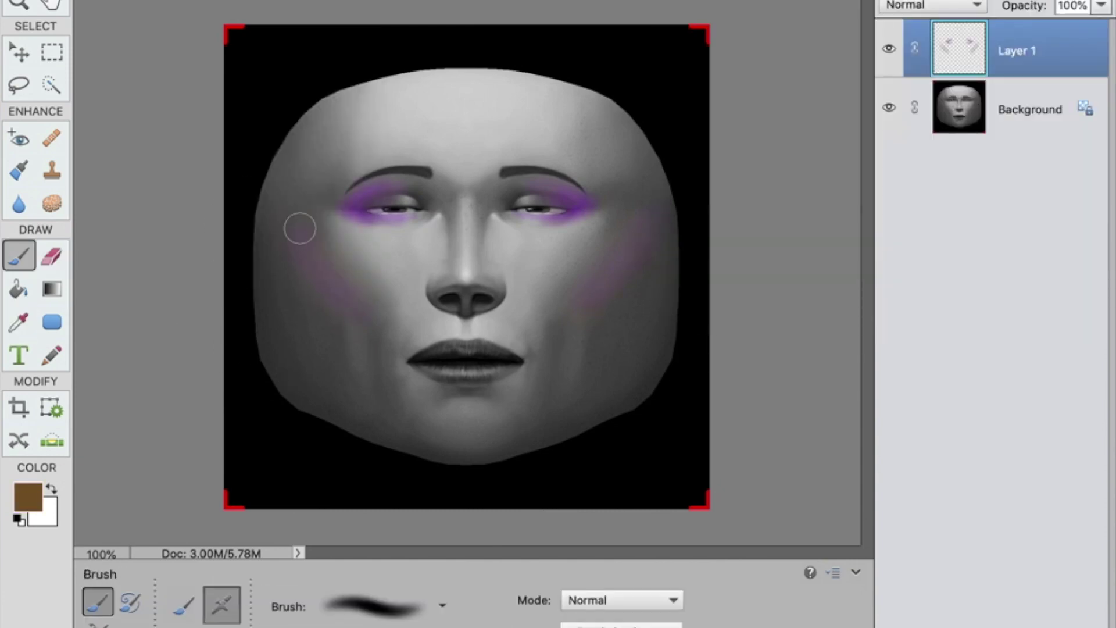
key("e")
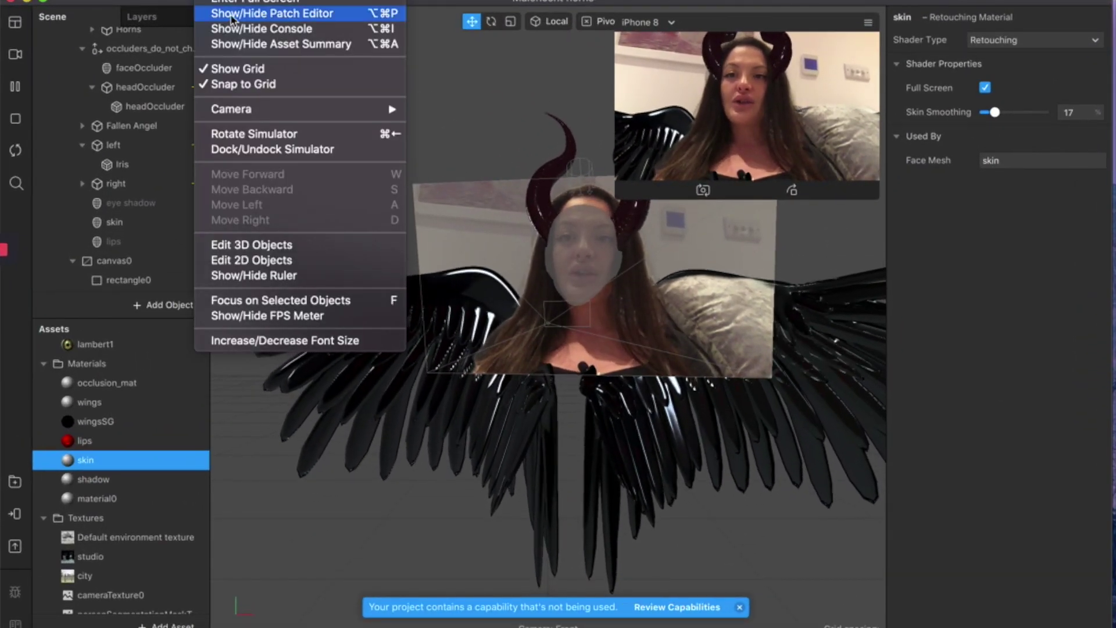
- Switch to Spark AR Studio and connect the Right Eye Closed and Left Eye Closed Not patches to left's and right's Visible inputs respectively
left_click(232, 18)
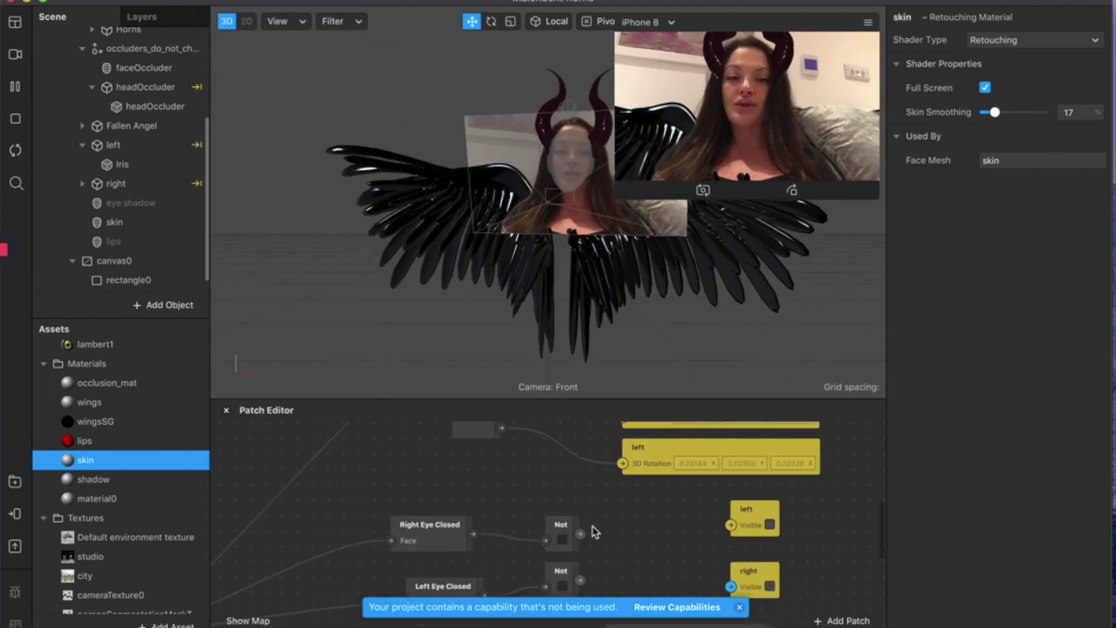
scroll(586, 535, "up", 2)
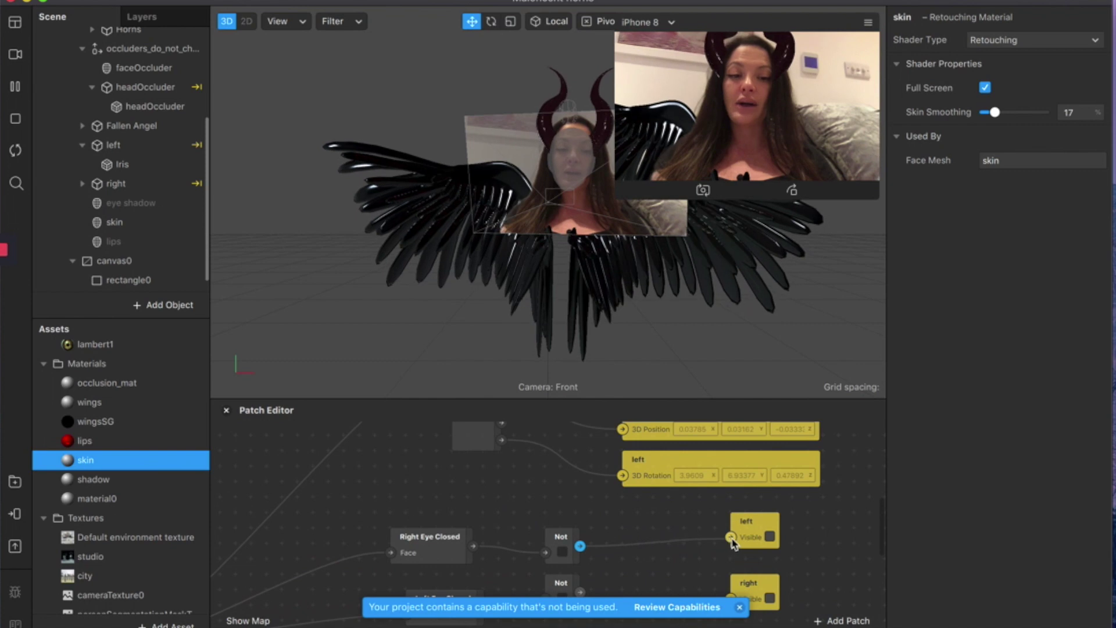
scroll(714, 552, "down", 3)
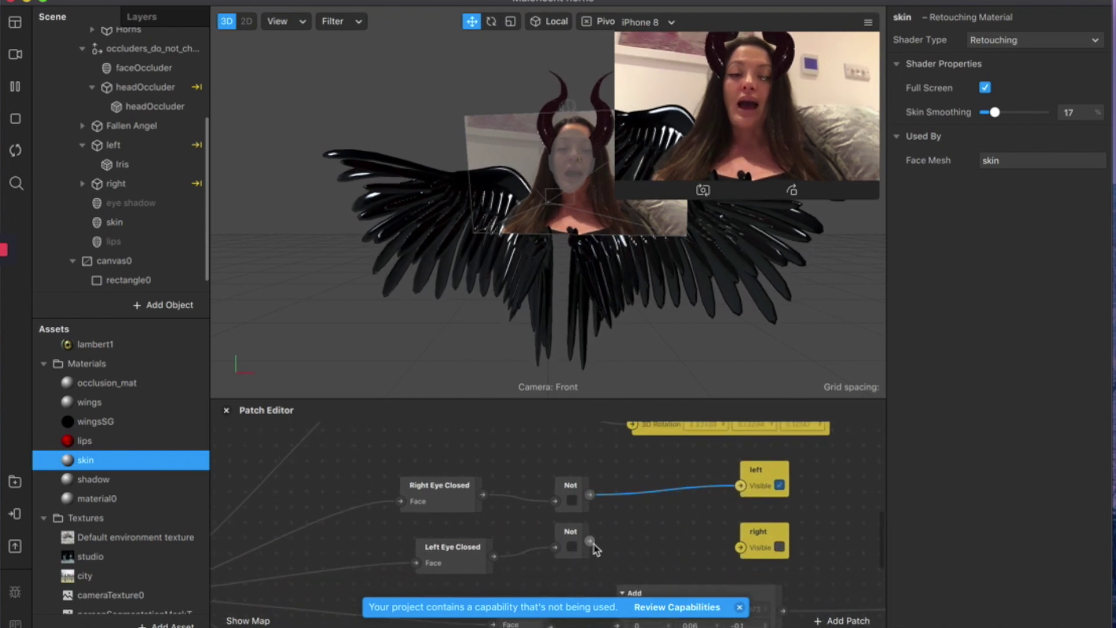
left_click_drag(630, 550, 742, 549)
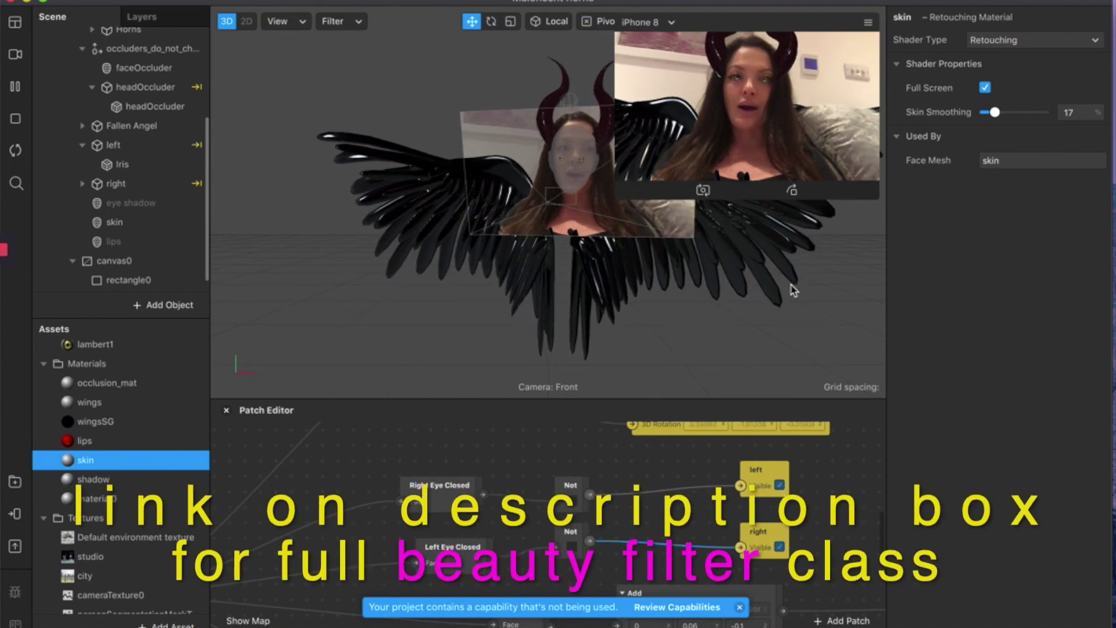
left_click(226, 410)
- Make the eye shadow and lips face meshes visible, and enlarge the simulator preview to inspect the makeup
scroll(472, 392, "up", 5)
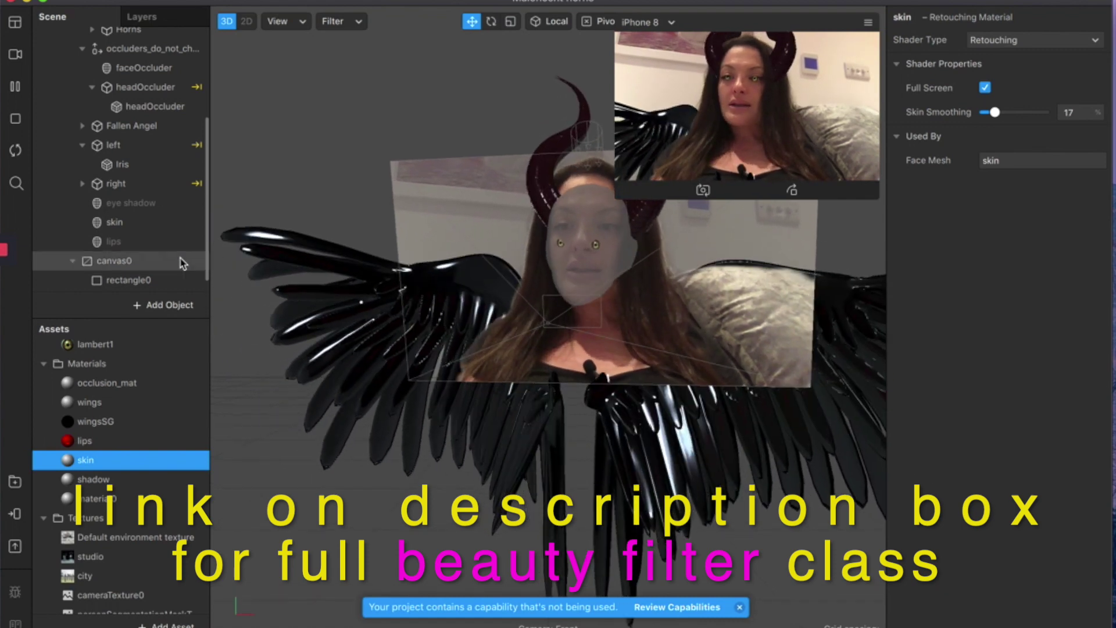
left_click(131, 202)
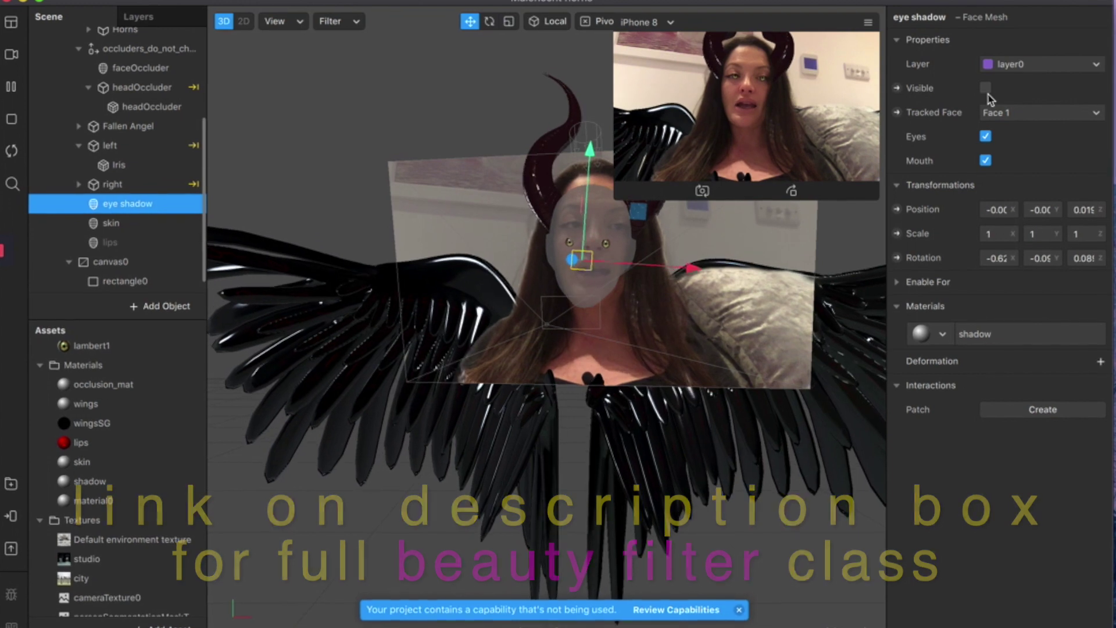
left_click(987, 89)
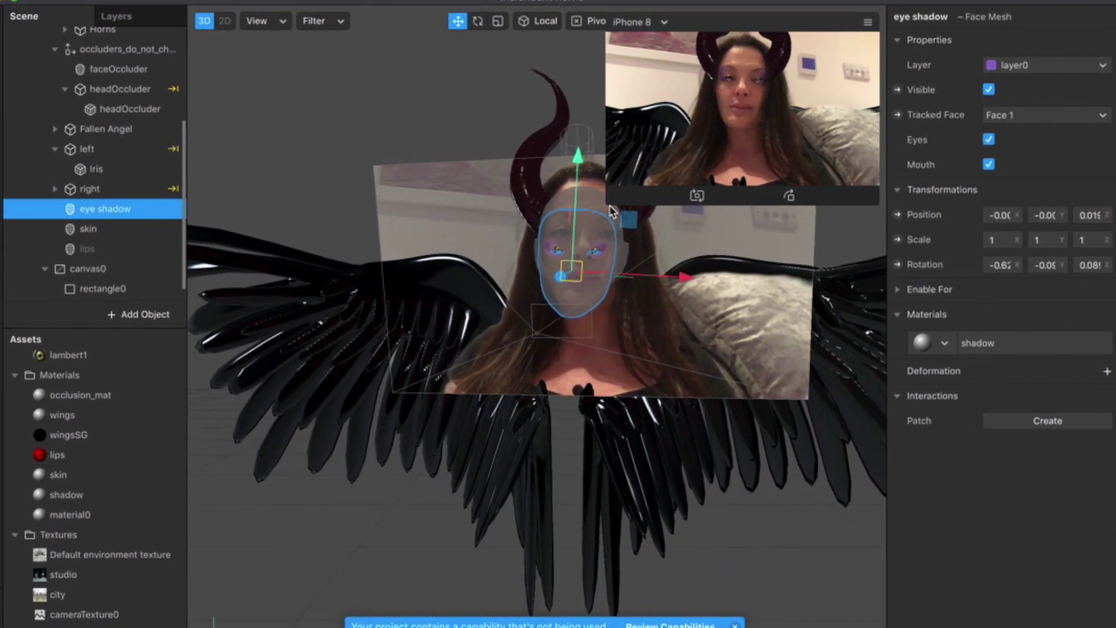
left_click_drag(610, 211, 364, 464)
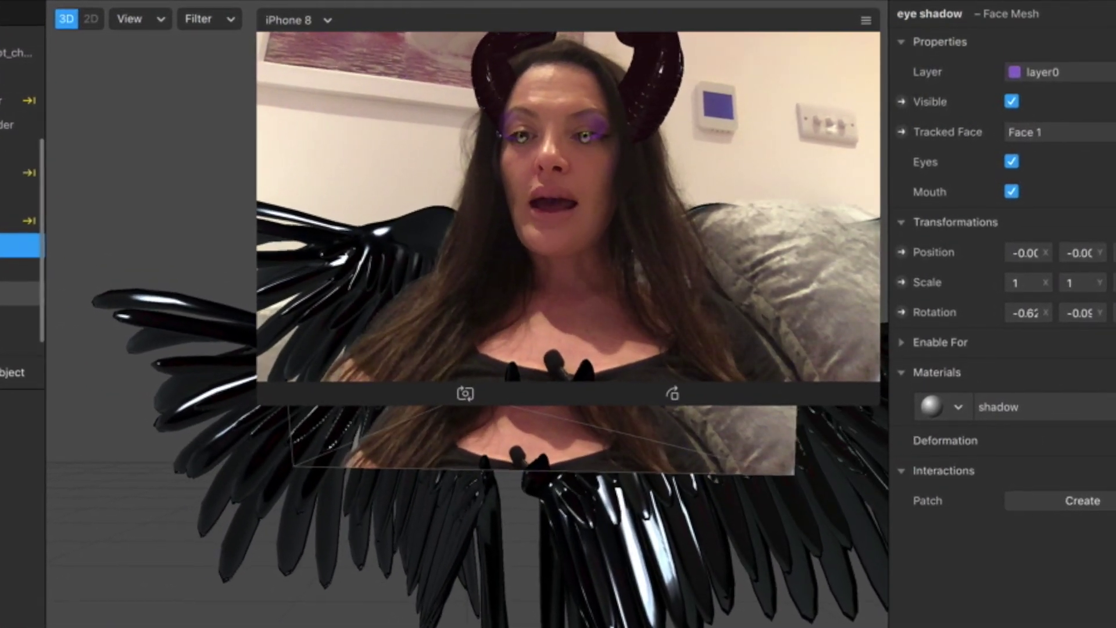
left_click(29, 289)
left_click(1013, 103)
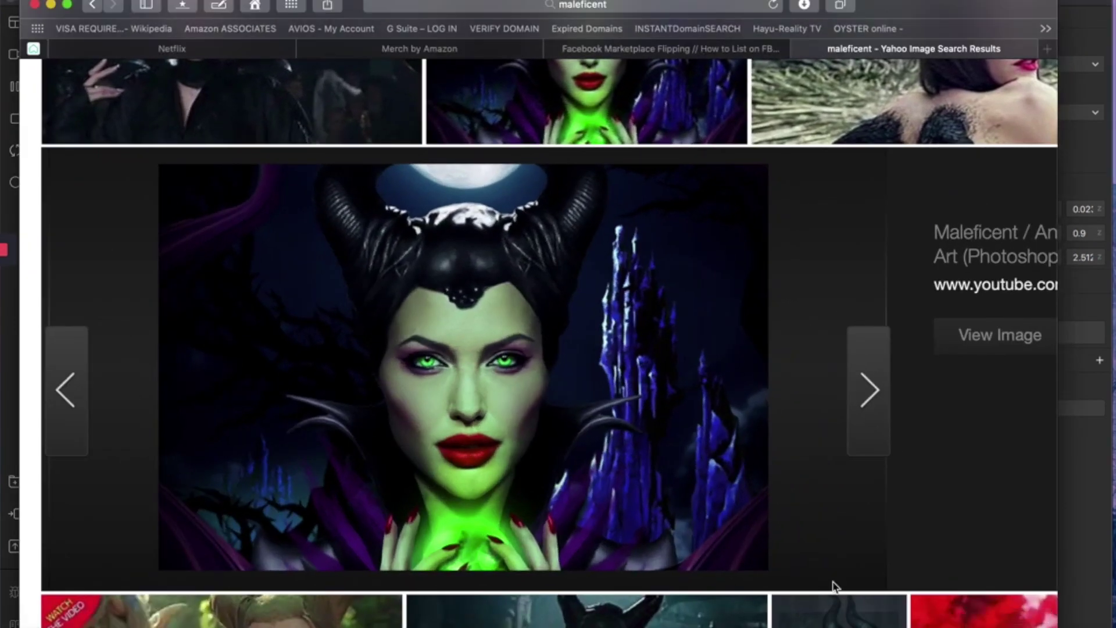
- Examine the Maleficent makeup reference in the browser's image search results, and minimise the browser window
scroll(832, 586, "down", 2)
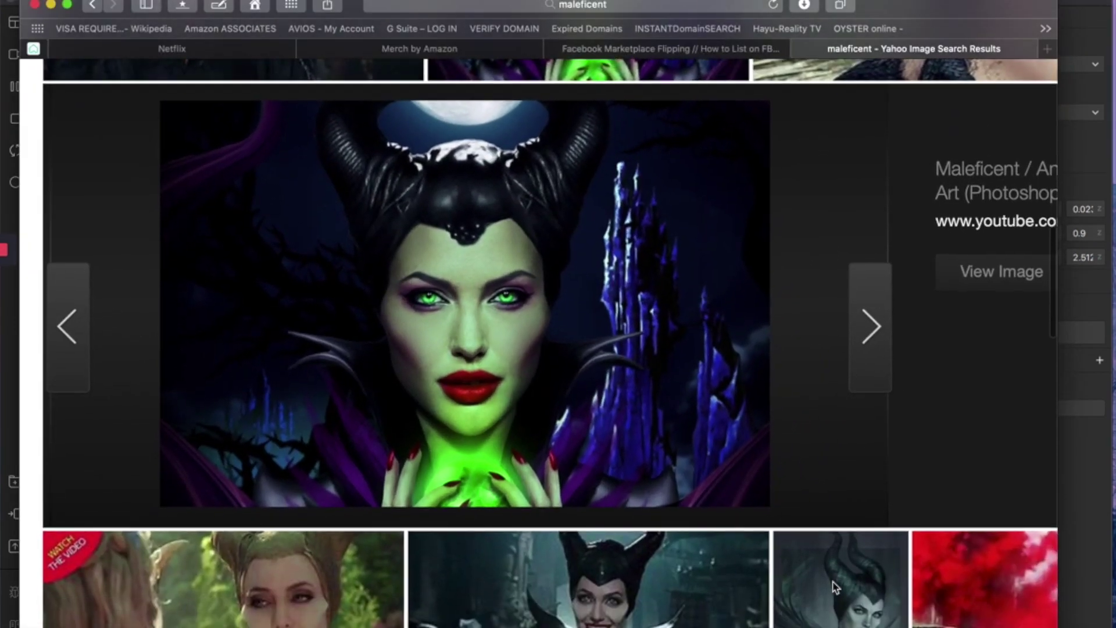
scroll(833, 586, "up", 1)
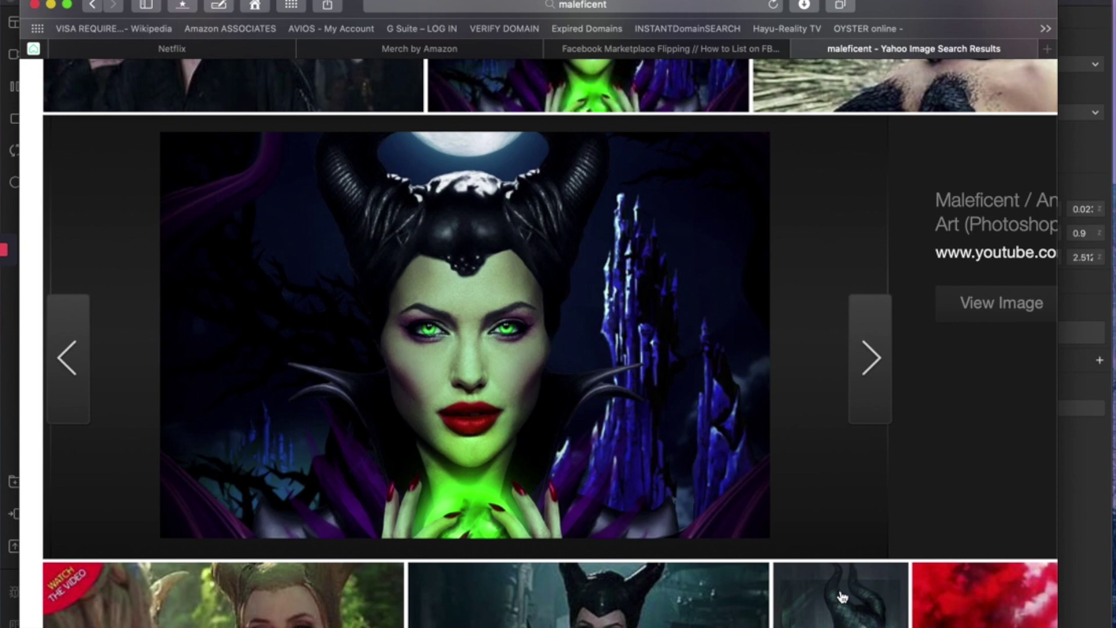
left_click(51, 5)
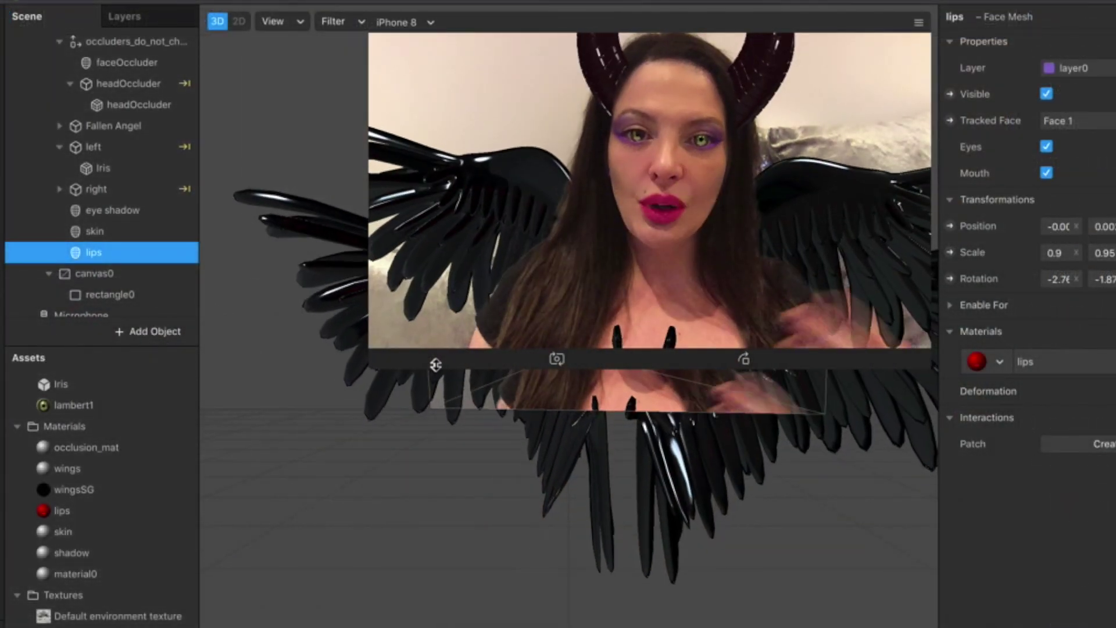
- Shrink the simulator preview and add a Particle System object to the scene
left_click(436, 365)
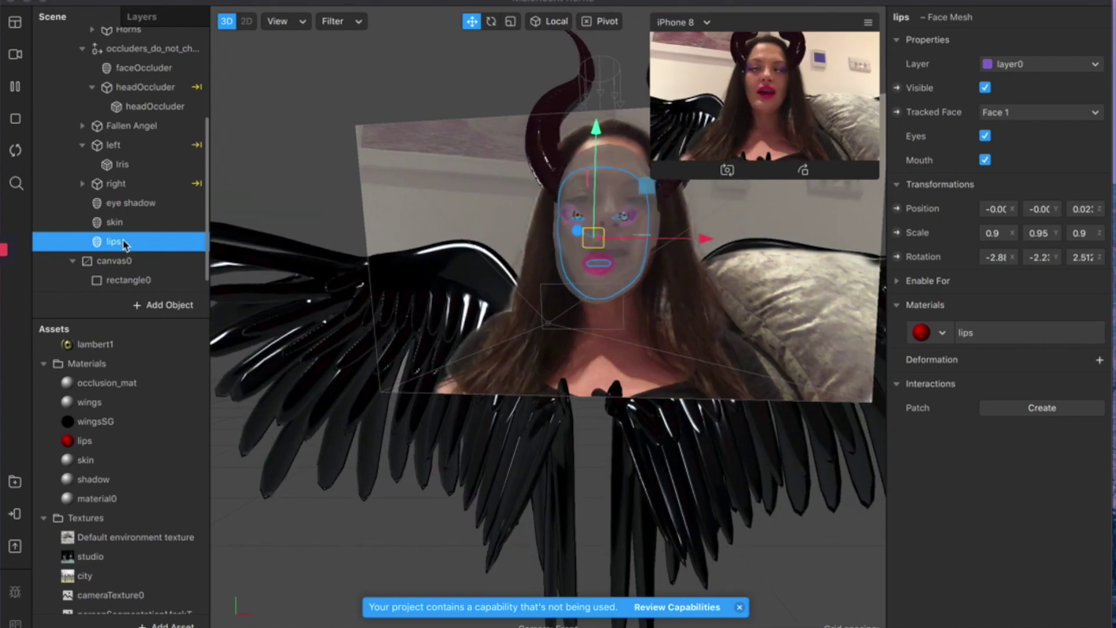
left_click(162, 305)
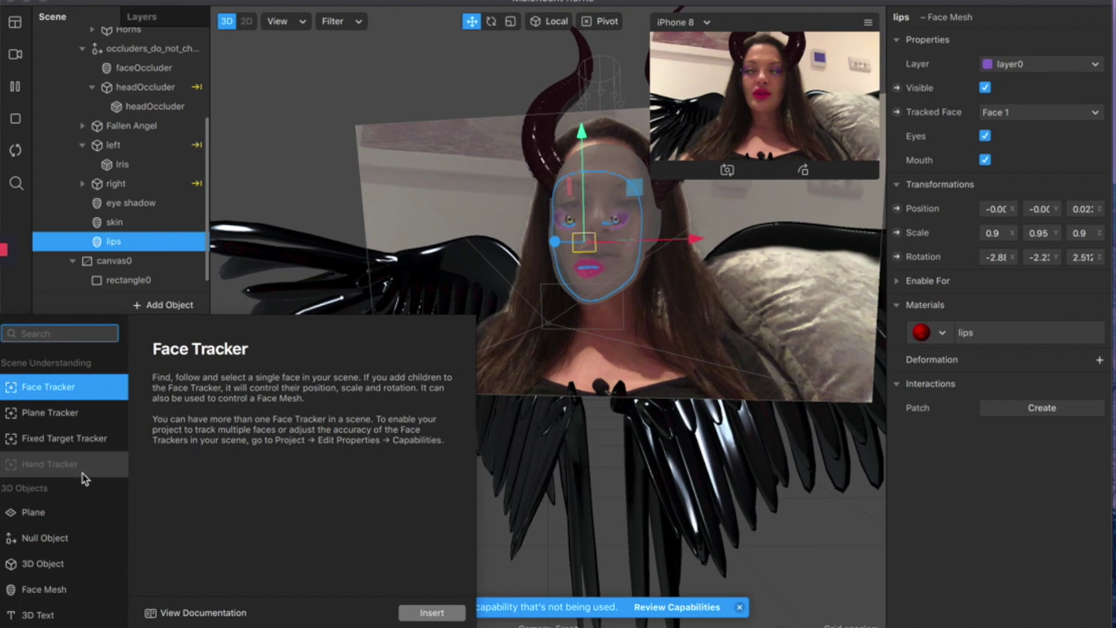
scroll(64, 523, "down", 10)
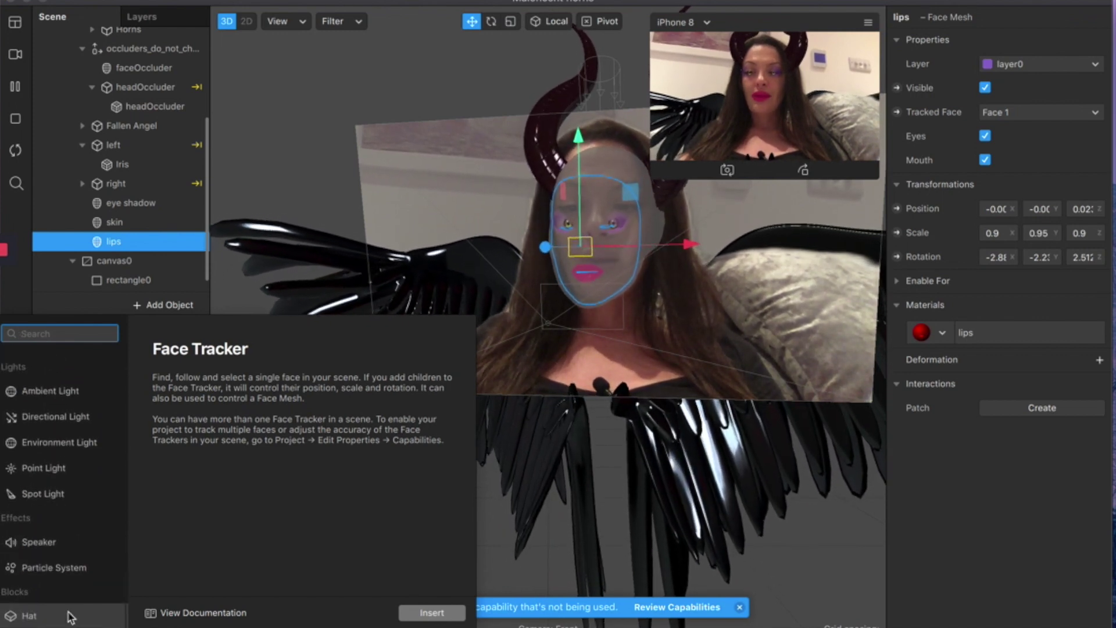
left_click(54, 568)
left_click(431, 613)
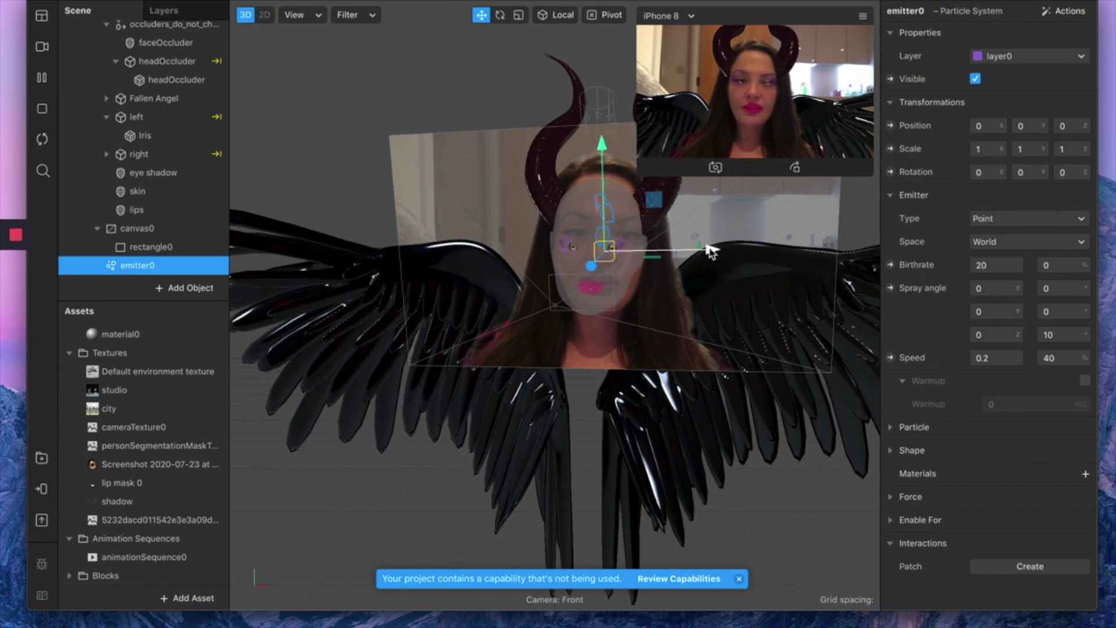
- Move emitter0 to about X -0.51, Y 0.112 beside one wing and rotate it about -92° around Z
left_click_drag(639, 255, 604, 256)
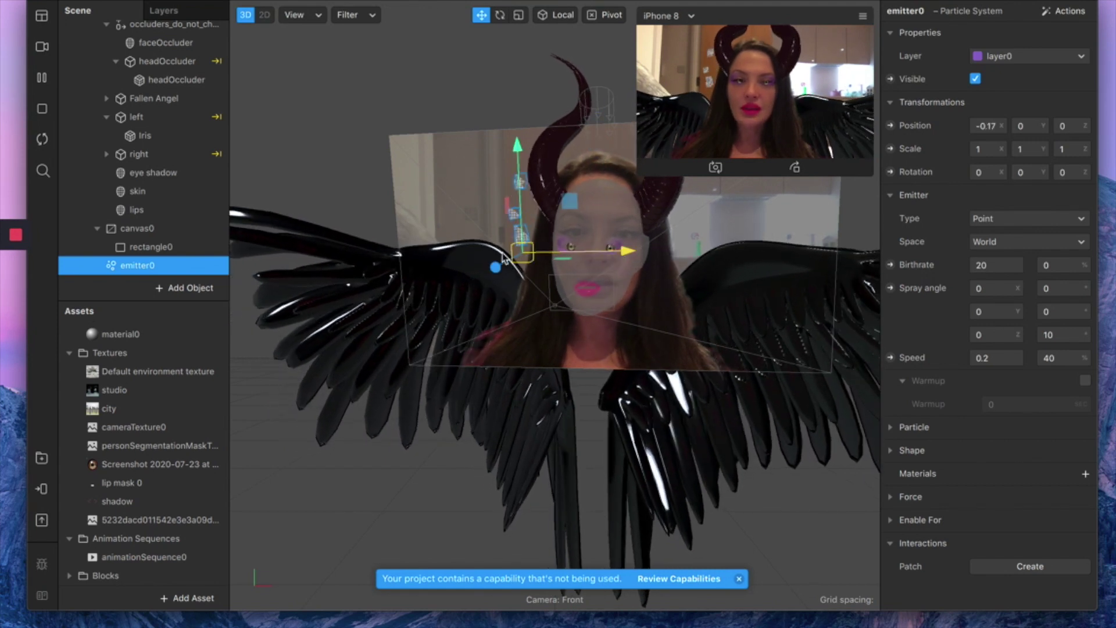
left_click_drag(463, 254, 307, 254)
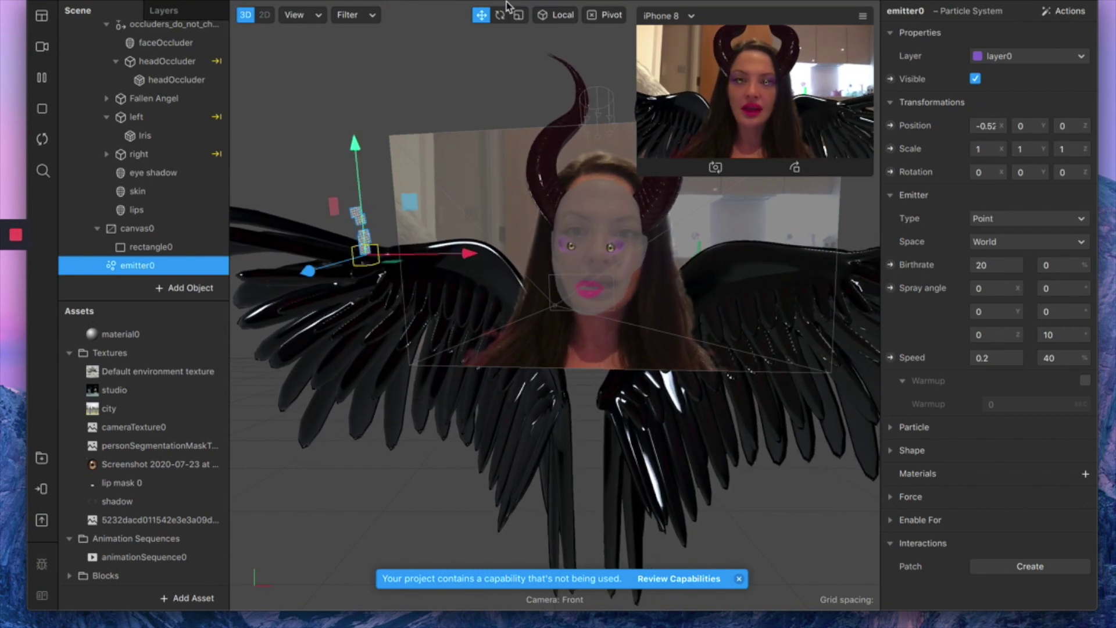
key("e")
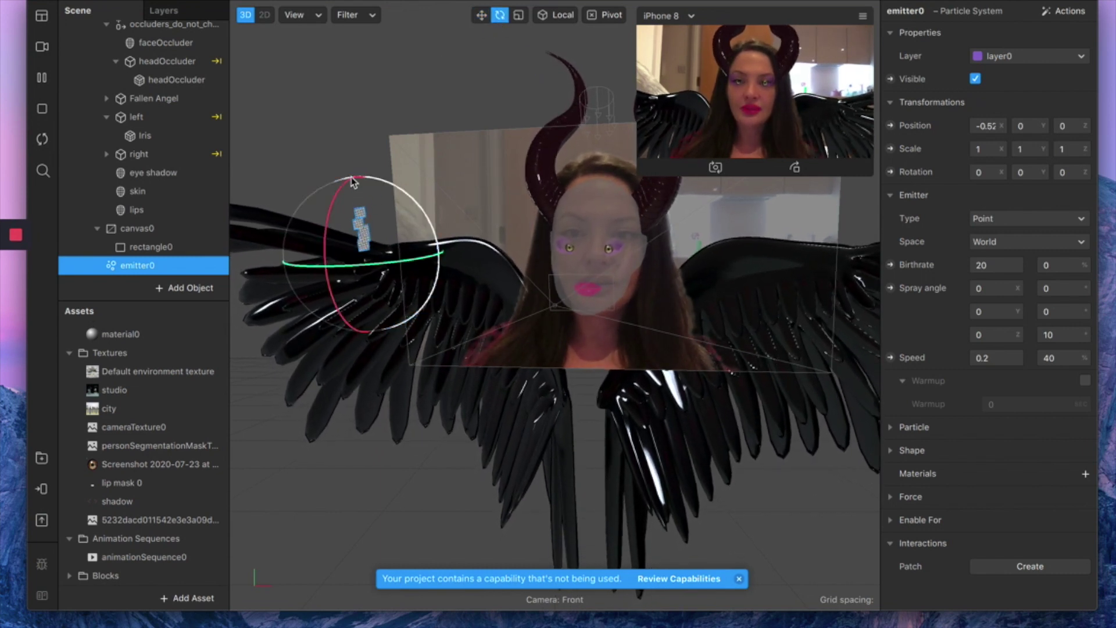
left_click_drag(330, 186, 401, 194)
left_click(482, 14)
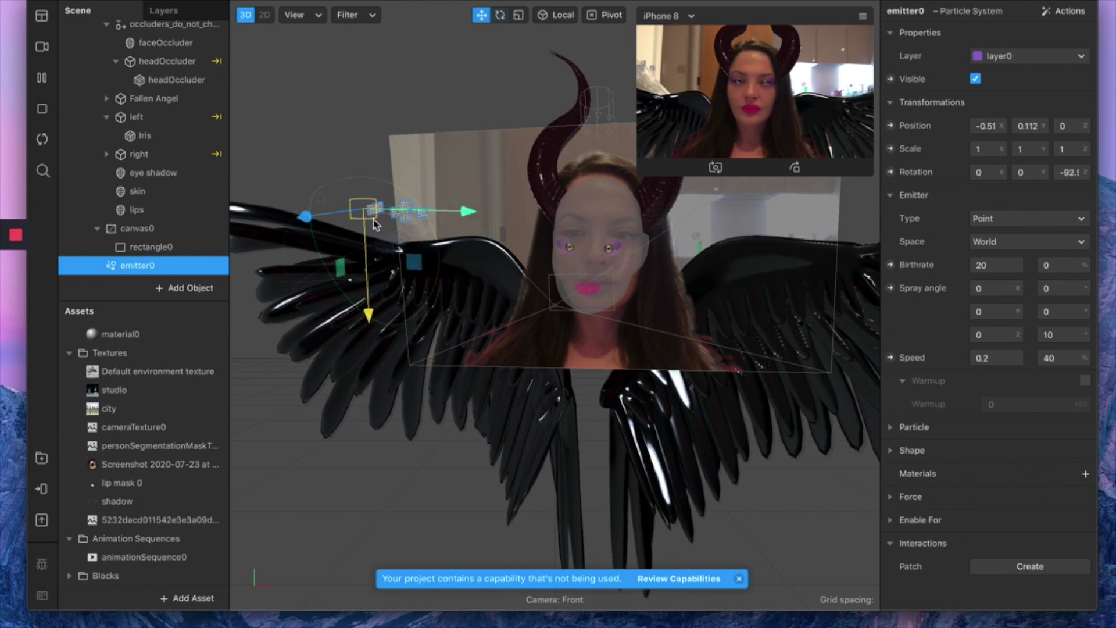
left_click(504, 17)
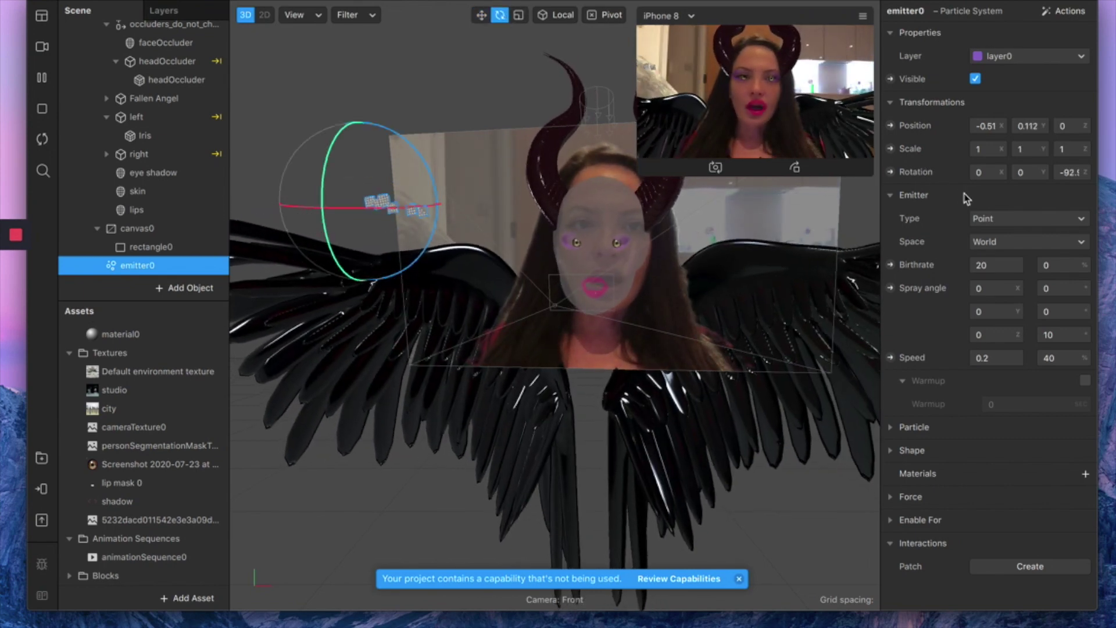
- Set emitter0's type to Ring and its particle lifespan to 10 seconds
left_click(1012, 220)
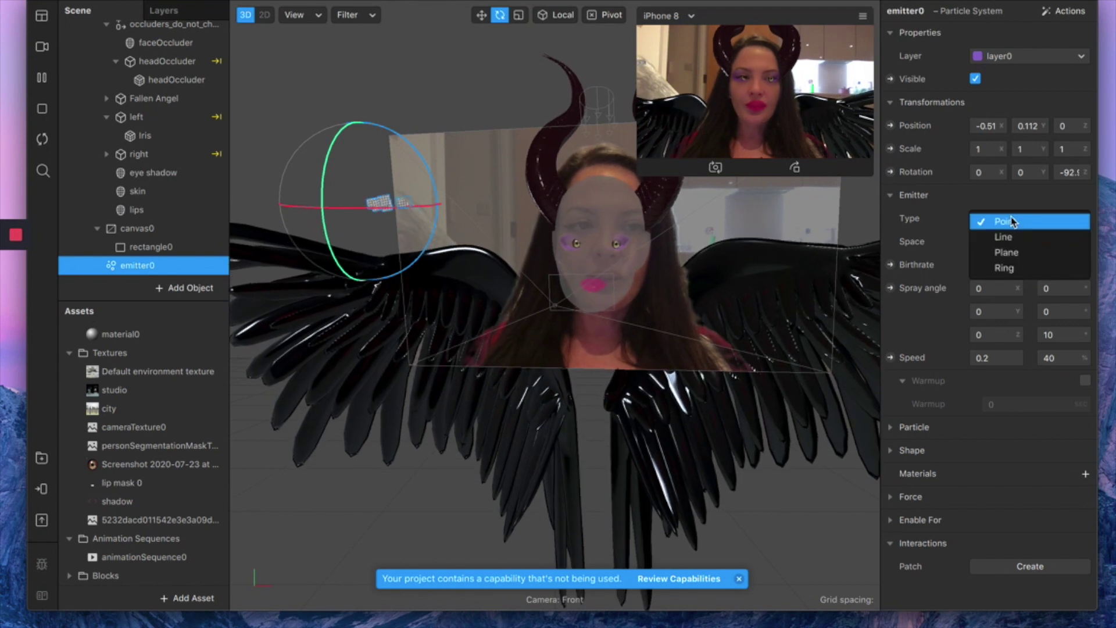
left_click(1007, 268)
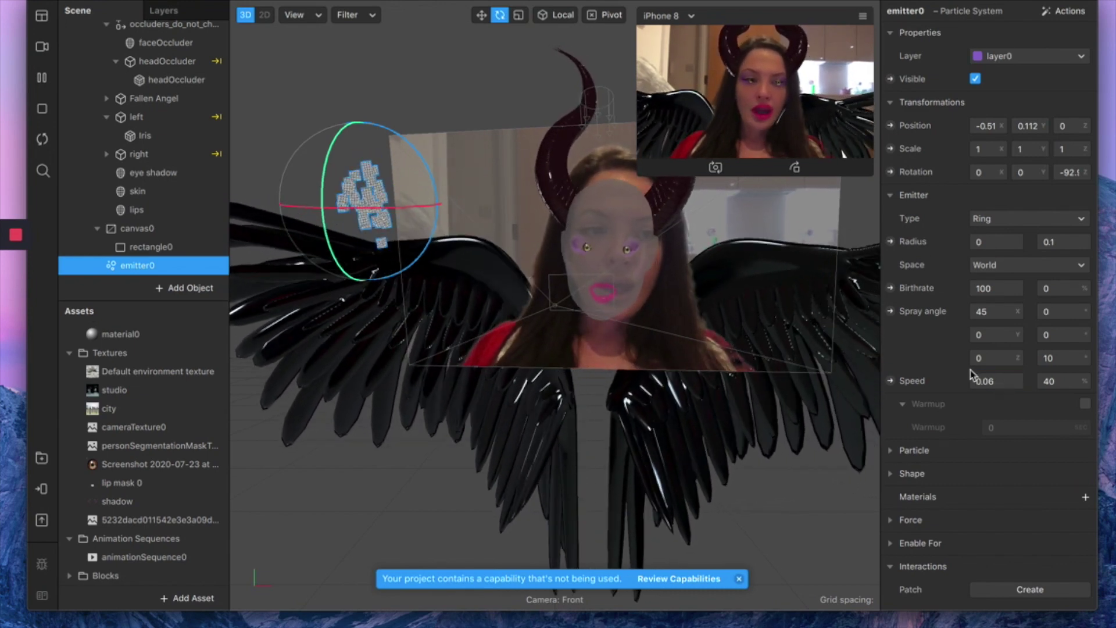
left_click(892, 452)
scroll(942, 551, "down", 3)
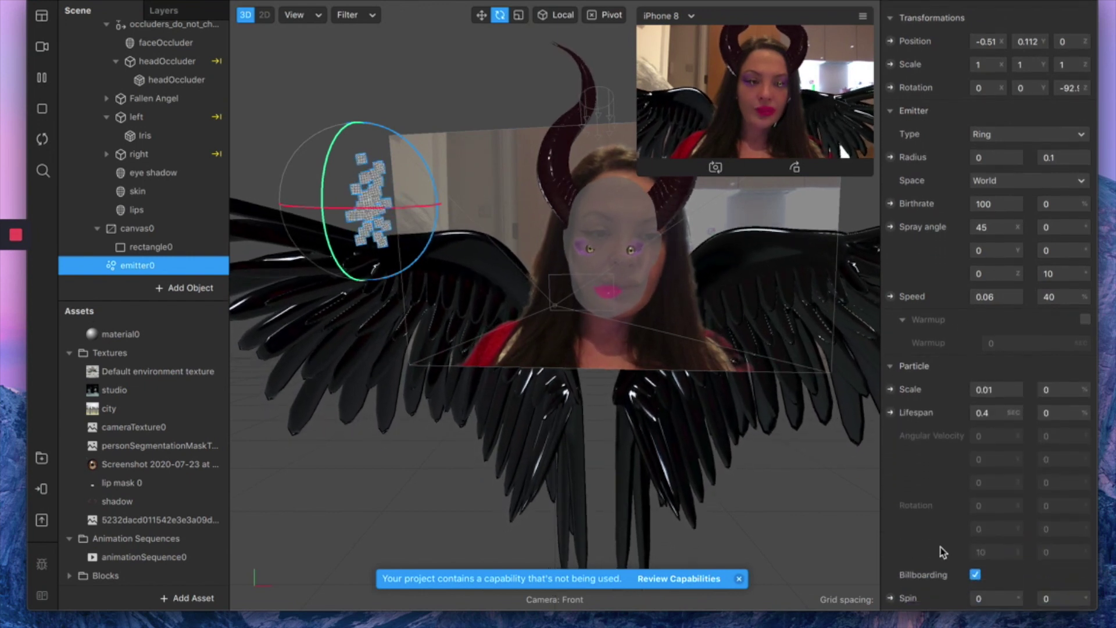
left_click(998, 404)
key("BackSpace")
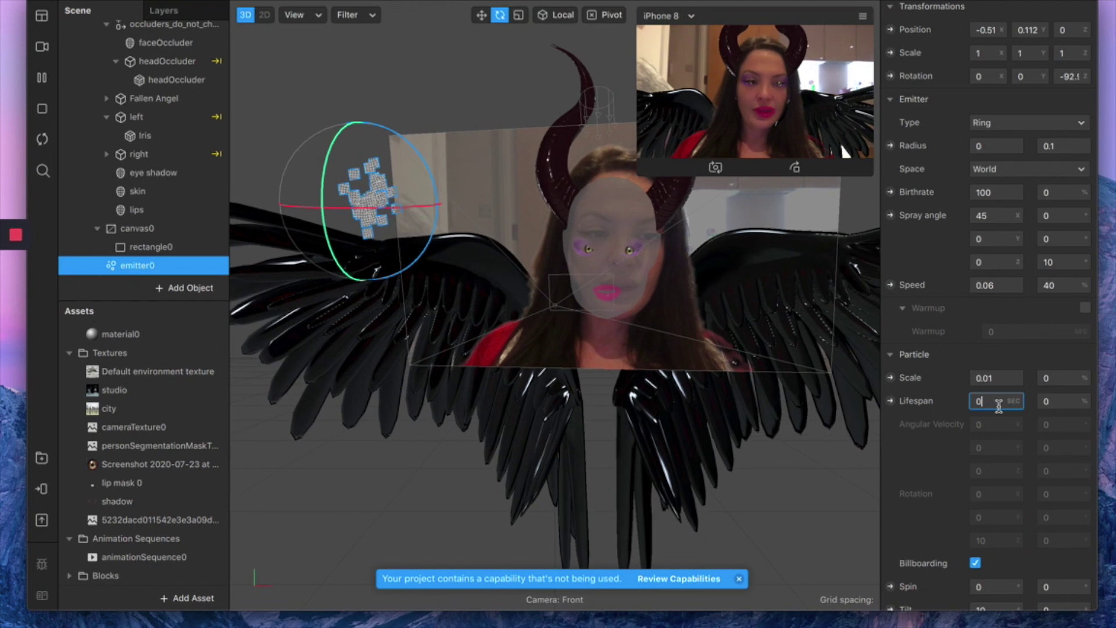
type("10")
key("Return")
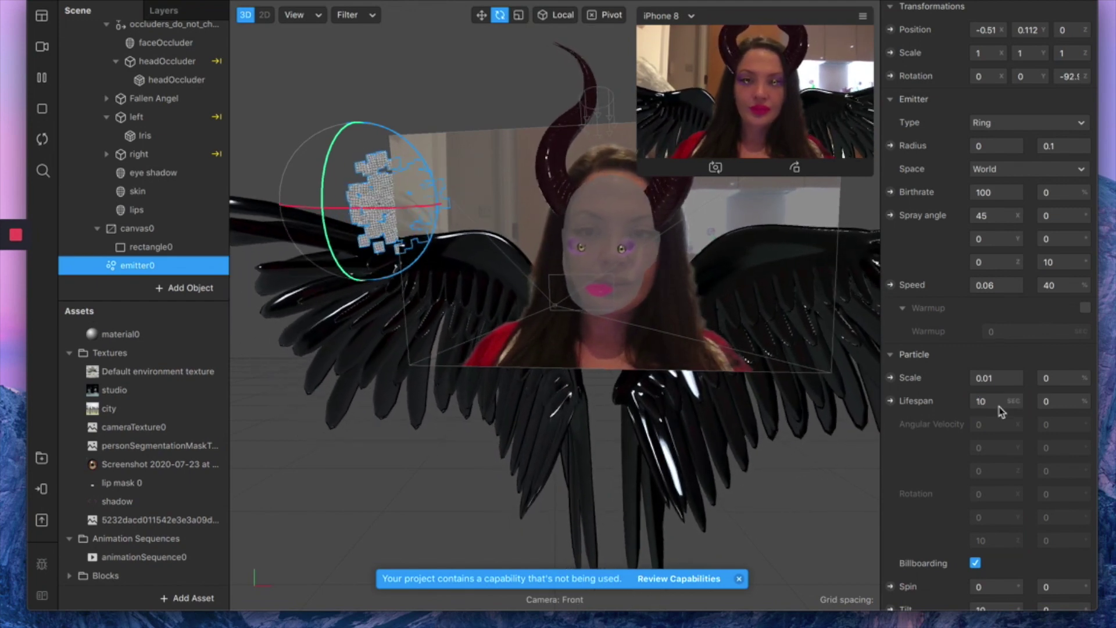
- Set emitter0's birthrate to 30 and its X spray angle to 0
left_click(1001, 187)
key("BackSpace")
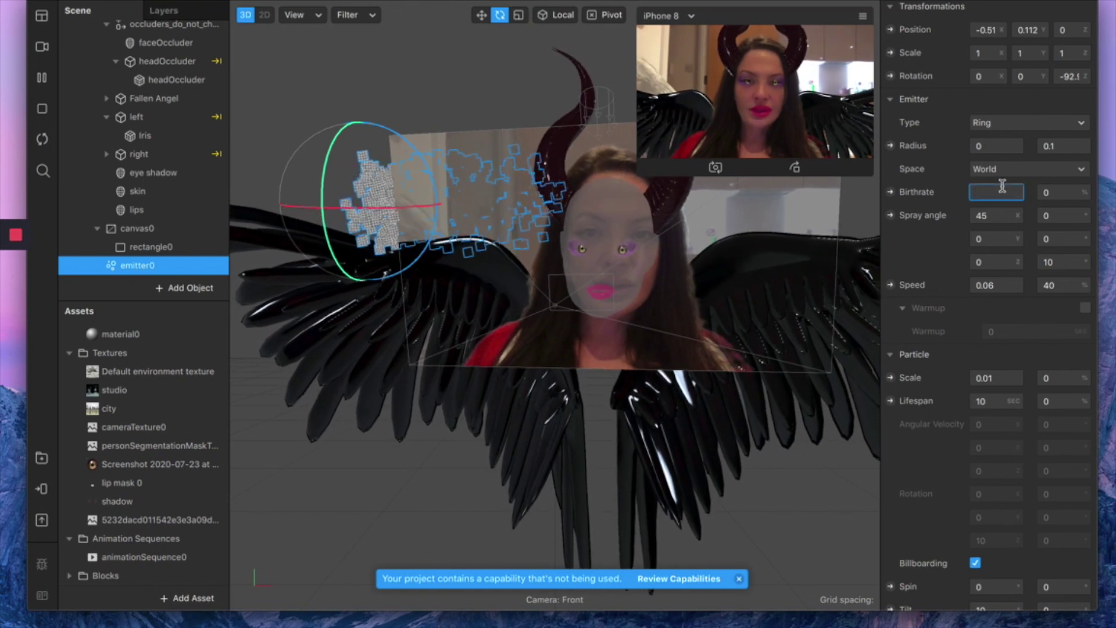
type("30")
key("Return")
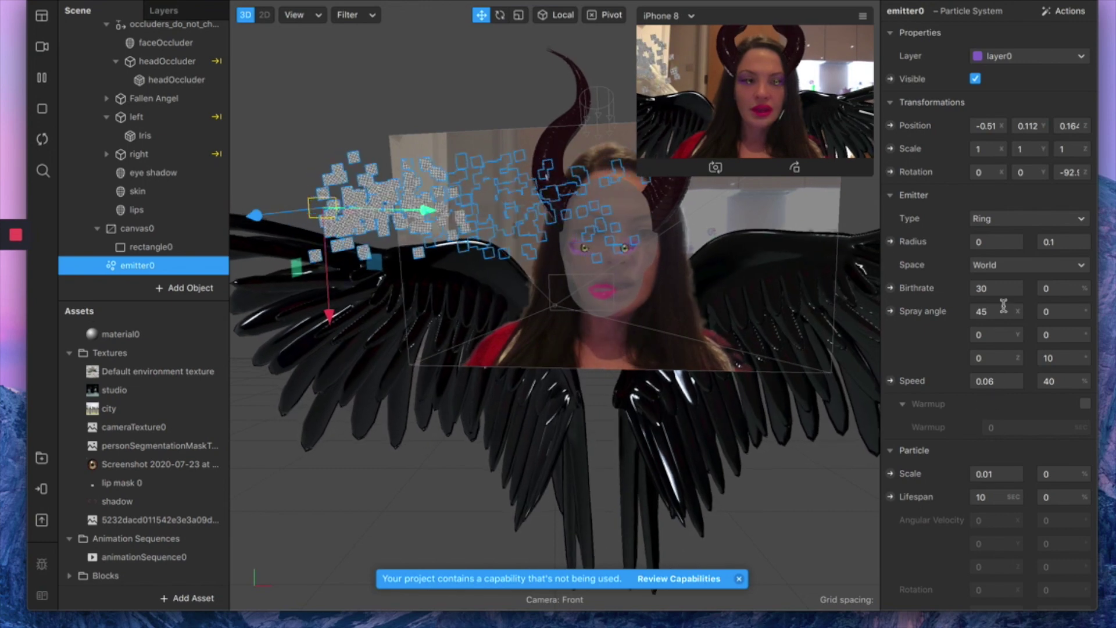
double_click(1002, 306)
type("0")
key("Return")
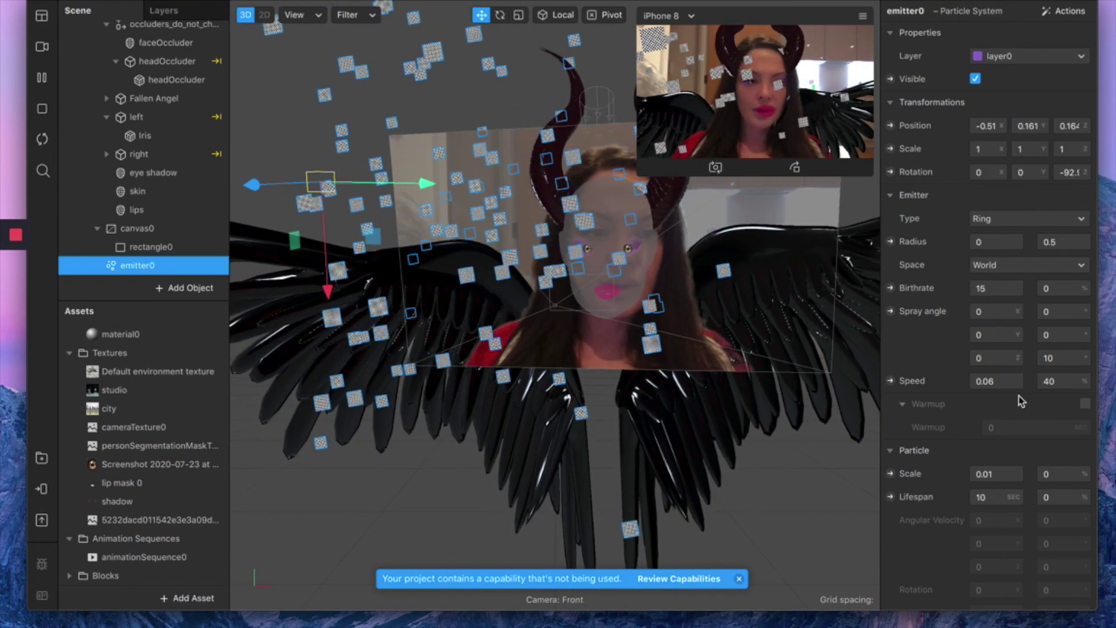
- Set emitter0's particle speed to 0.09
left_click(994, 382)
key("BackSpace")
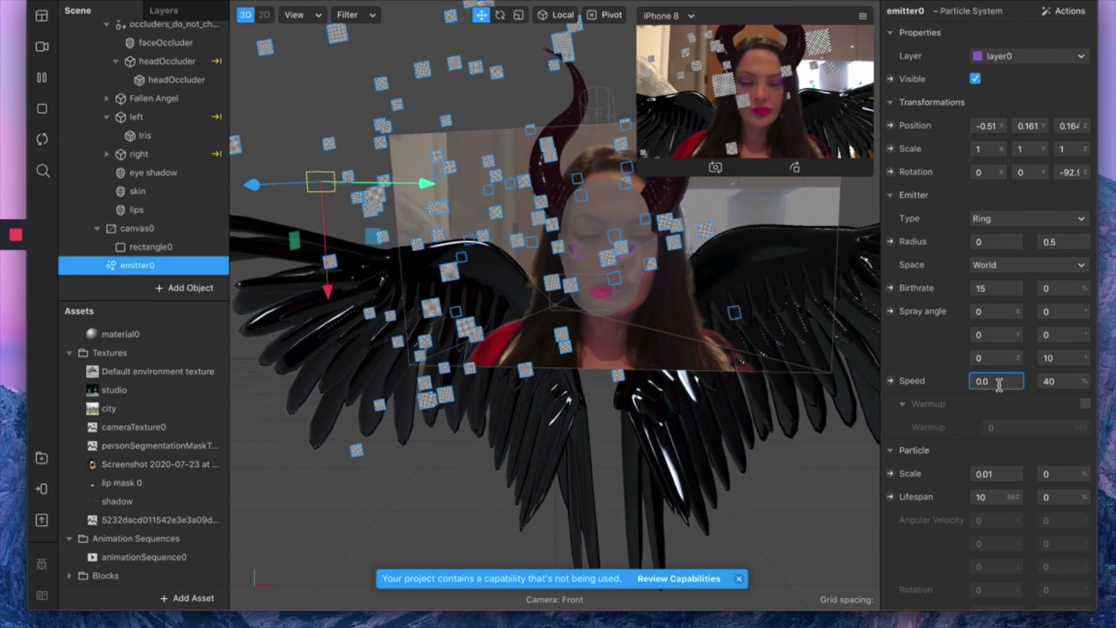
type("9")
key("Return")
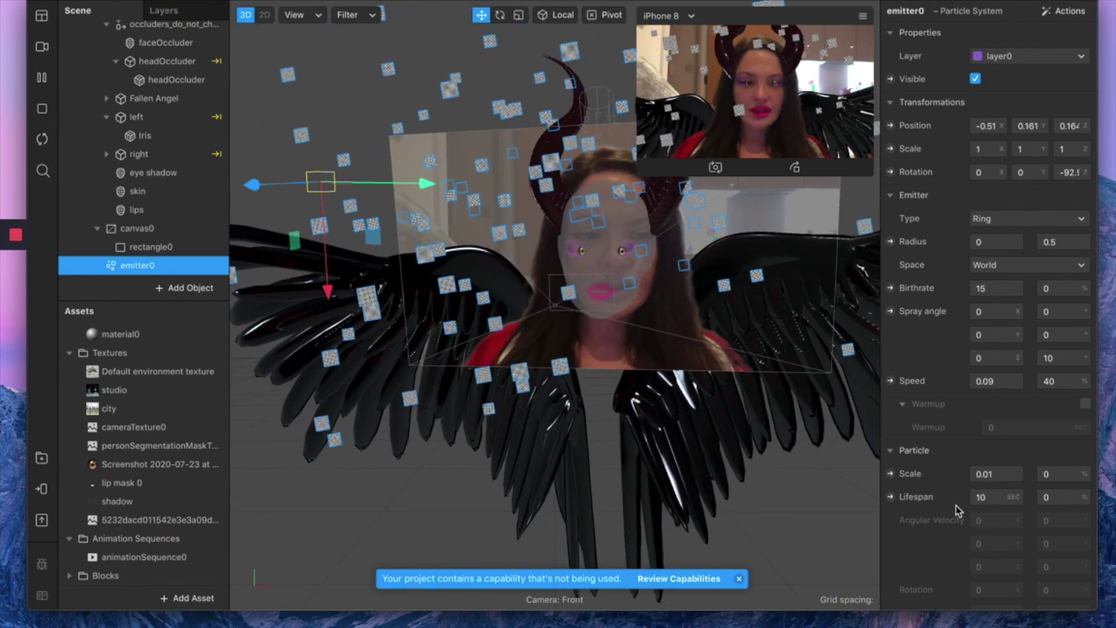
scroll(957, 511, "down", 5)
scroll(956, 509, "down", 3)
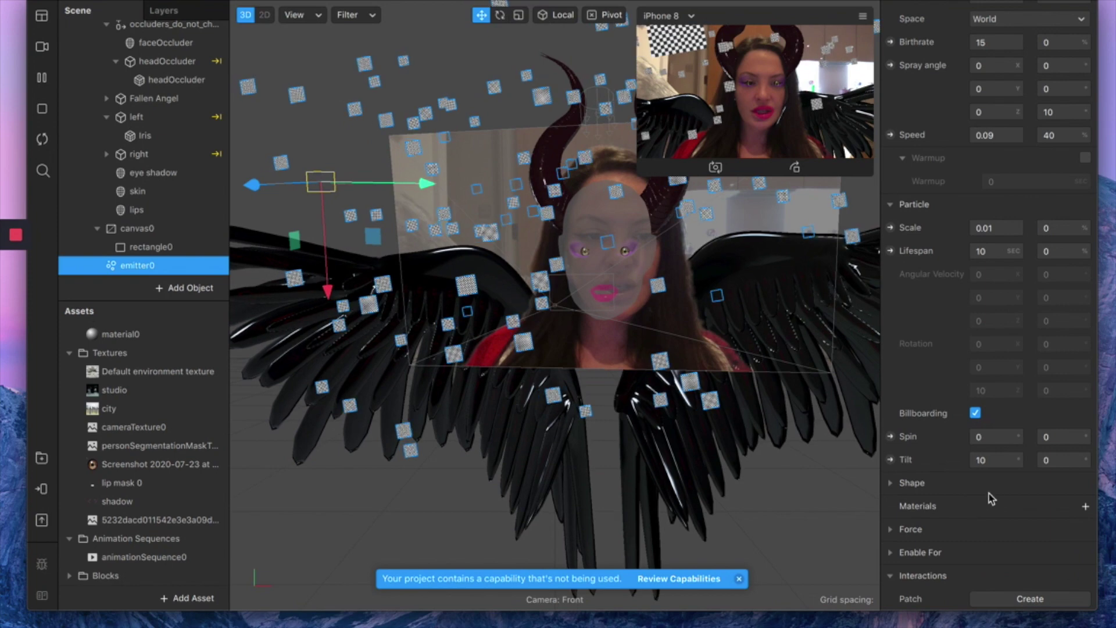
- Set the shape of emitter0's particles to Sphere
left_click(892, 484)
left_click(1046, 505)
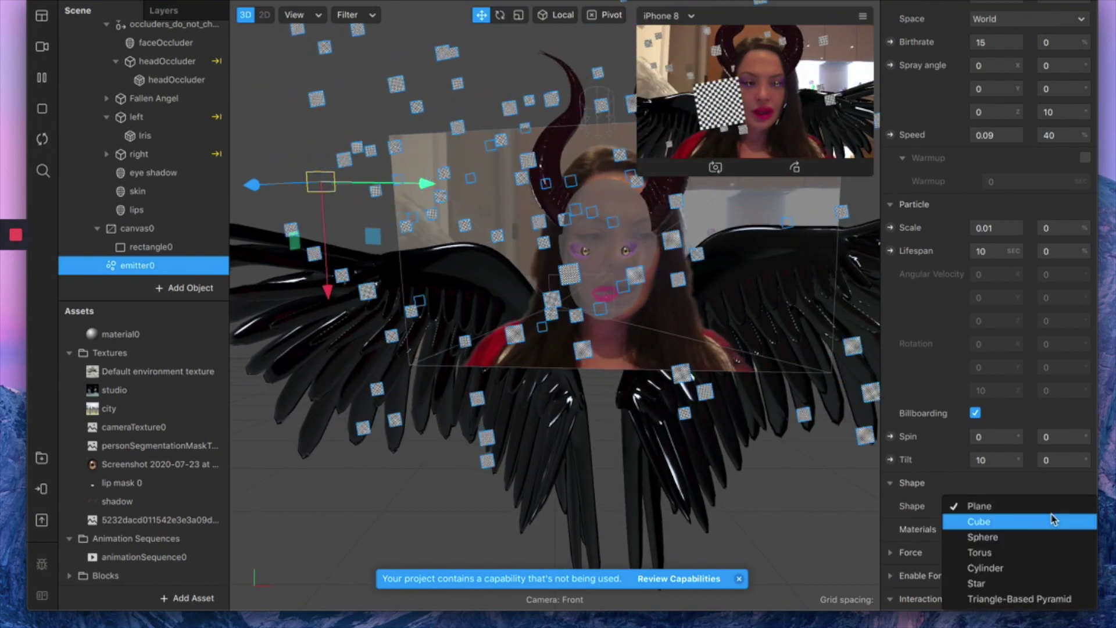
left_click(1005, 538)
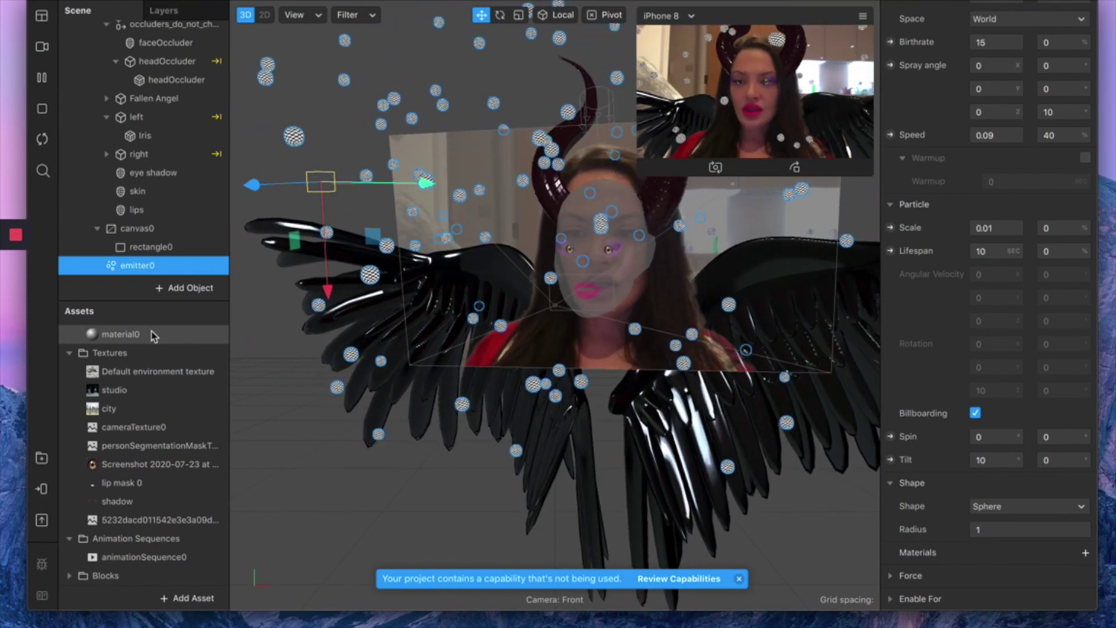
- Create a new material for emitter0's particles and rename it sphere
left_click(1085, 552)
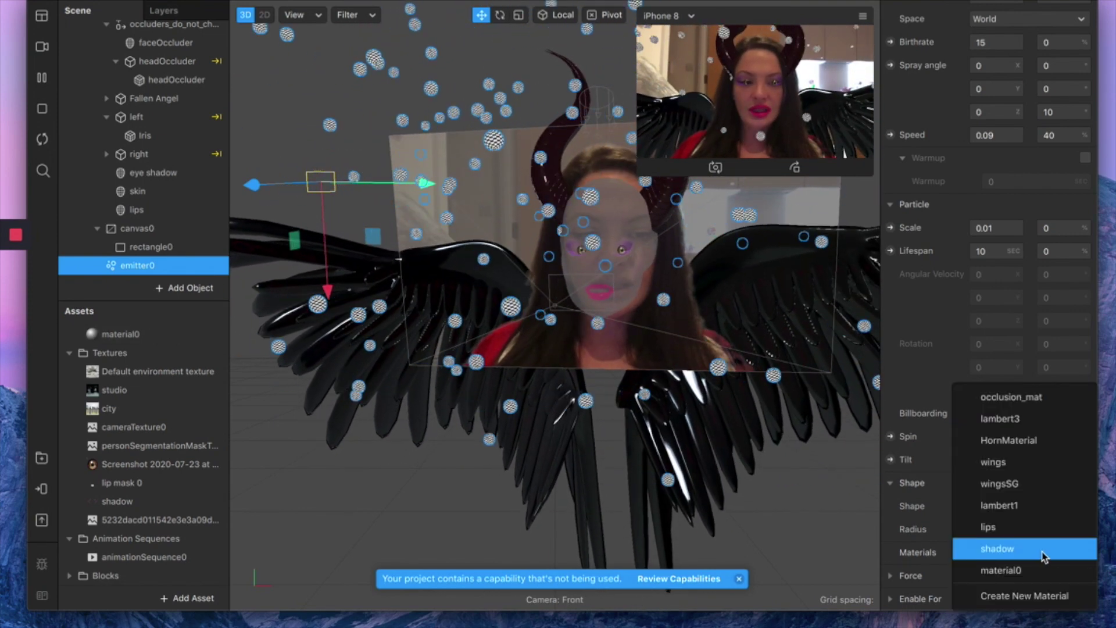
left_click(1017, 596)
double_click(142, 355)
type("sp")
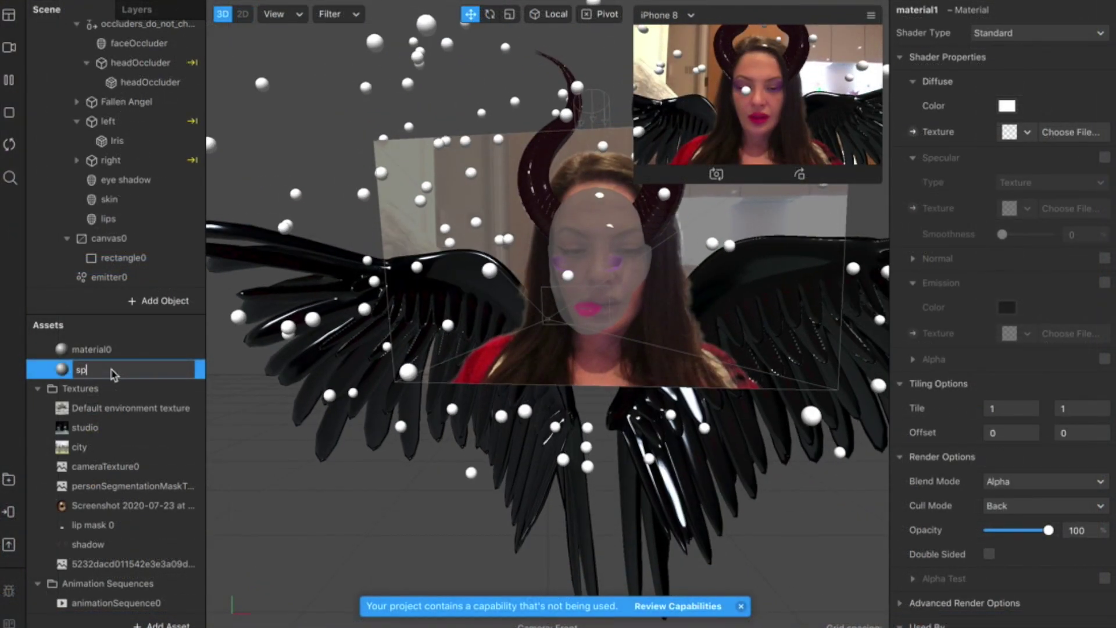
type("hhher")
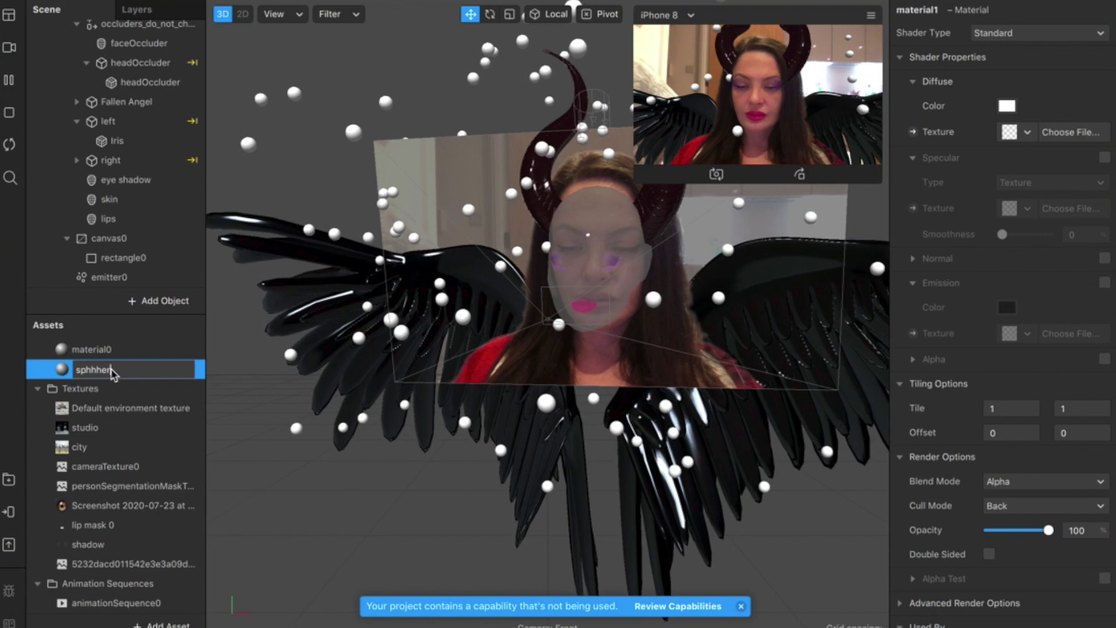
key("BackSpace")
key("BackSpace")
key("BackSpace")
key("BackSpace")
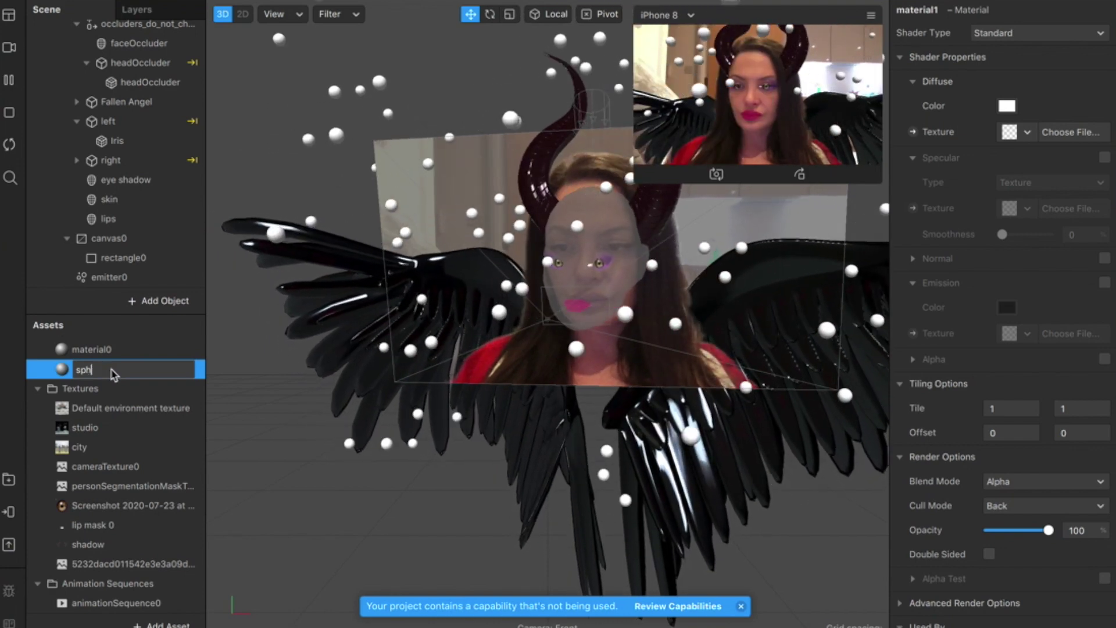
type("ere")
key("Return")
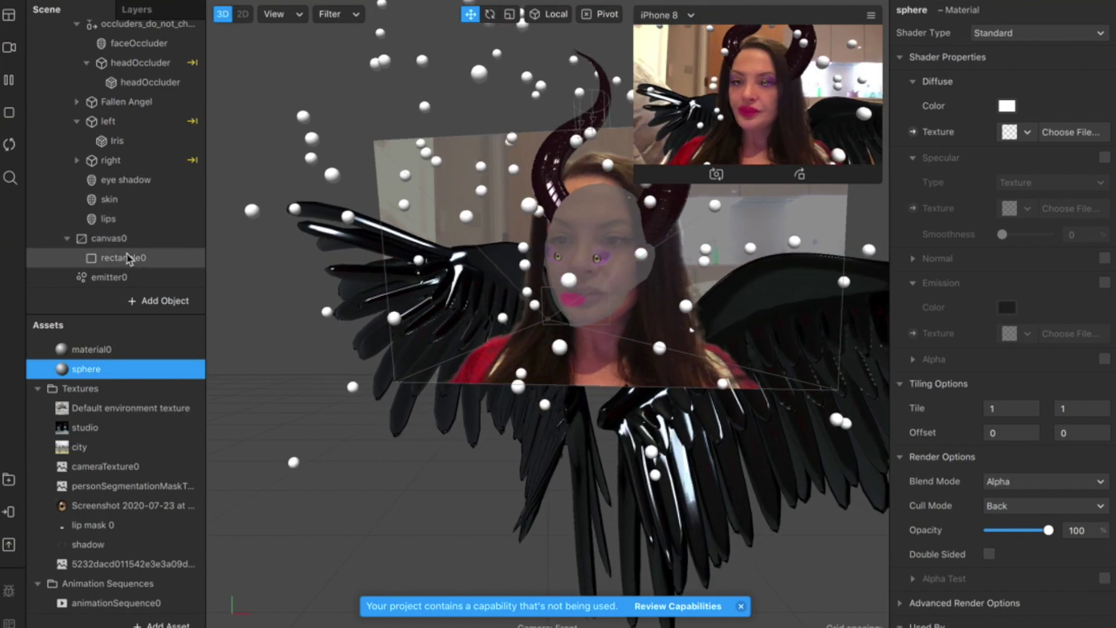
left_click(140, 279)
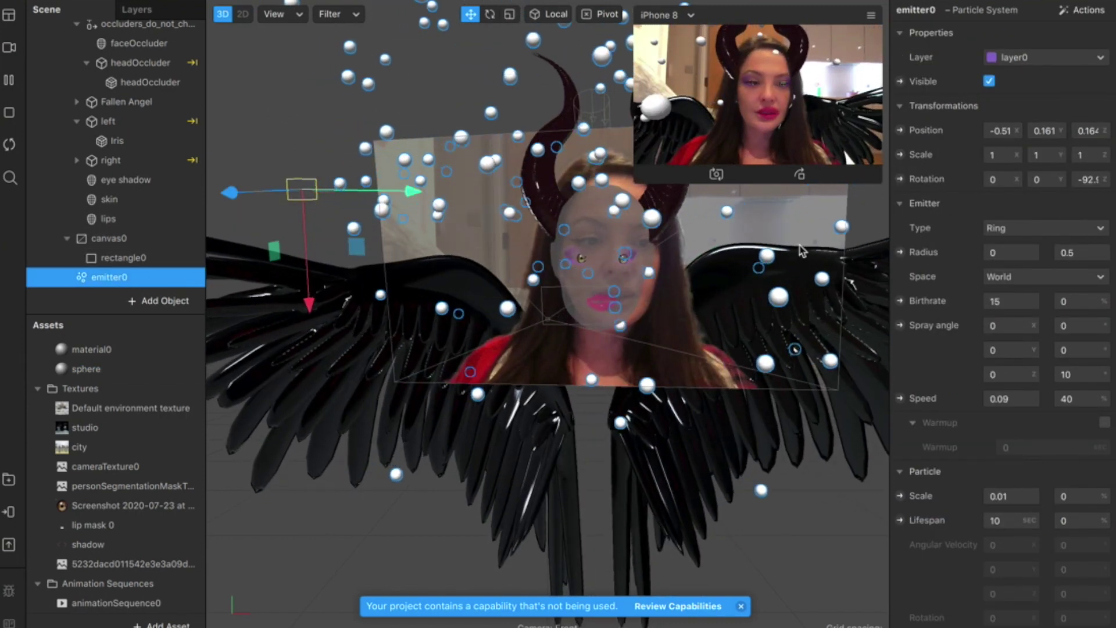
scroll(1026, 539, "down", 6)
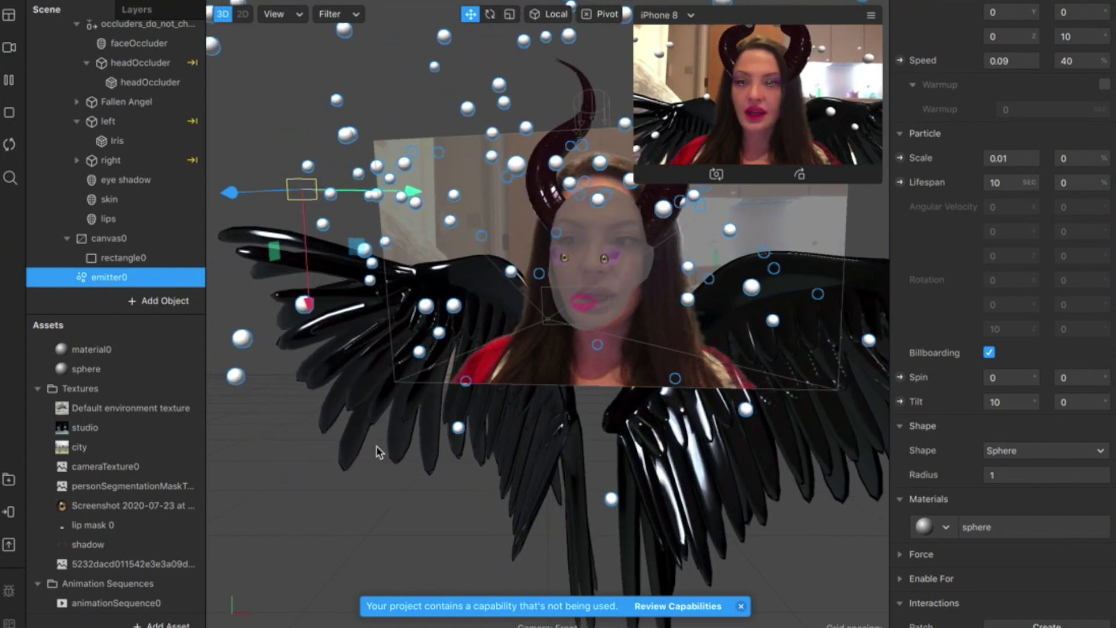
- Set the sphere material's diffuse color to a deep violet from the color spectrum
left_click(119, 370)
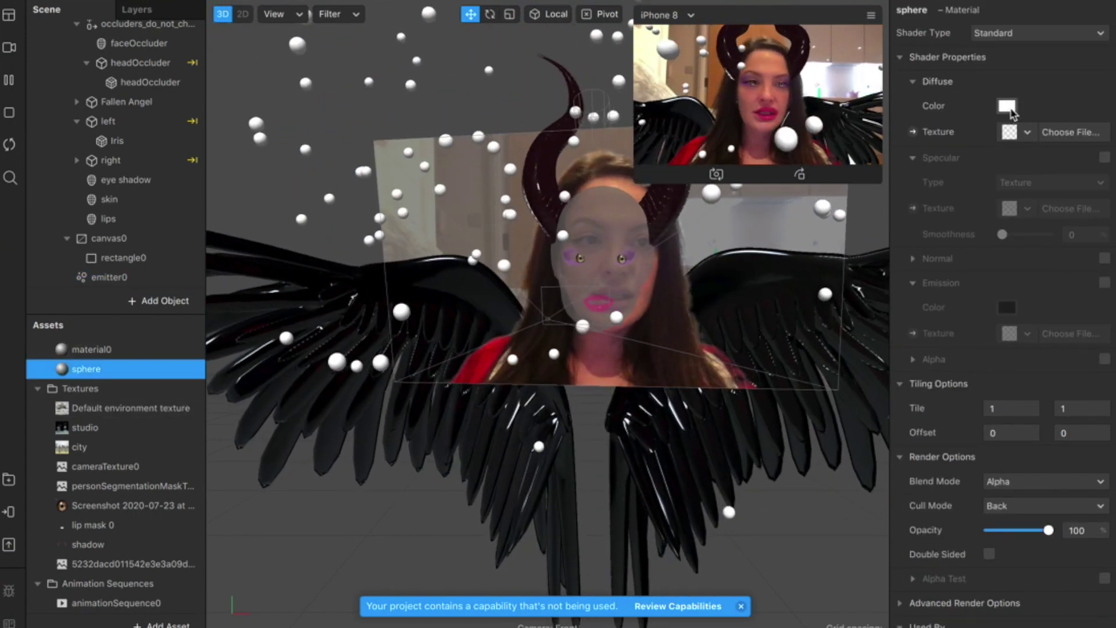
left_click(1007, 105)
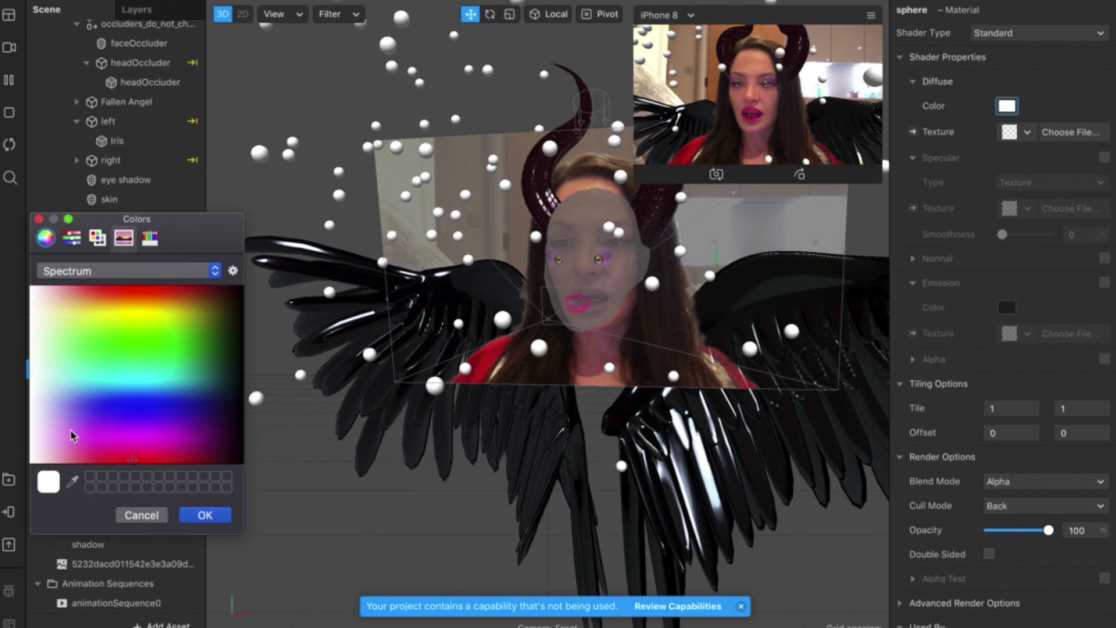
left_click(59, 433)
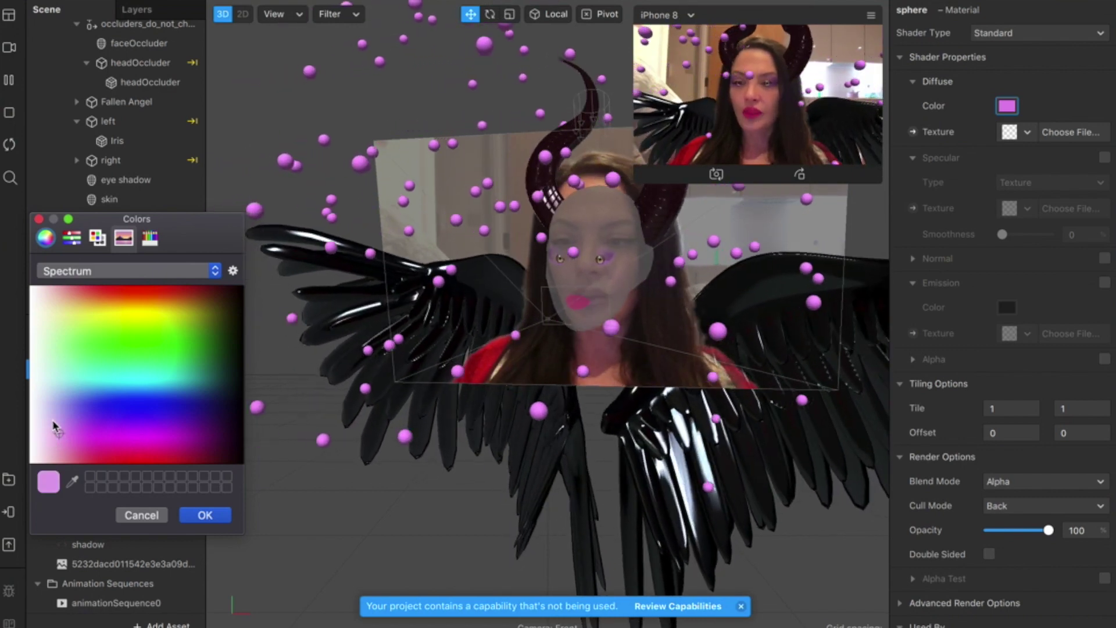
left_click(155, 427)
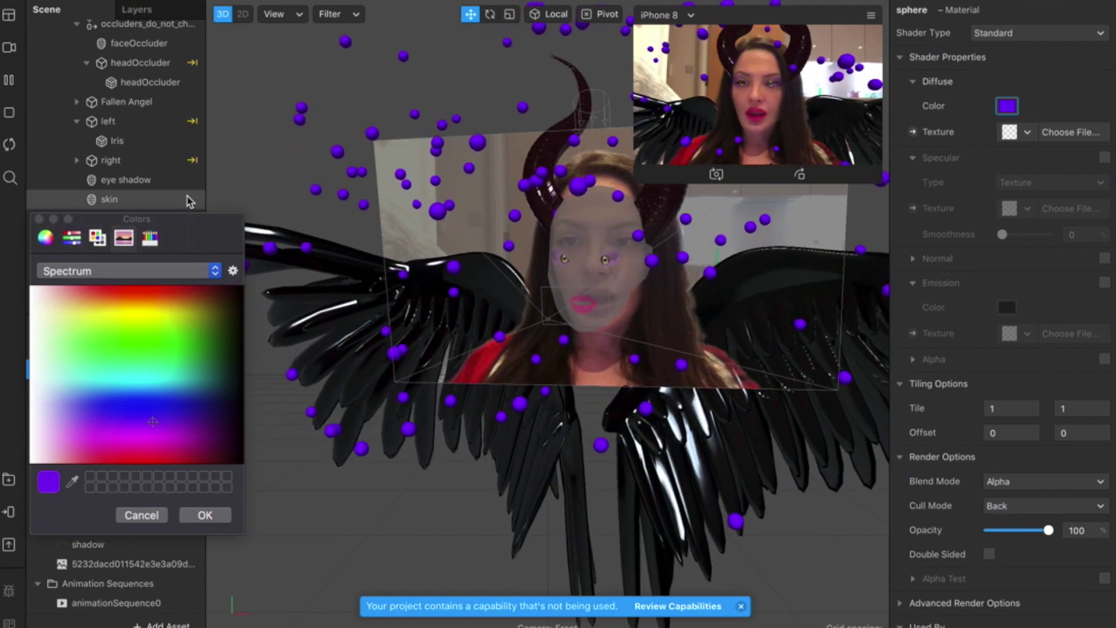
left_click(204, 515)
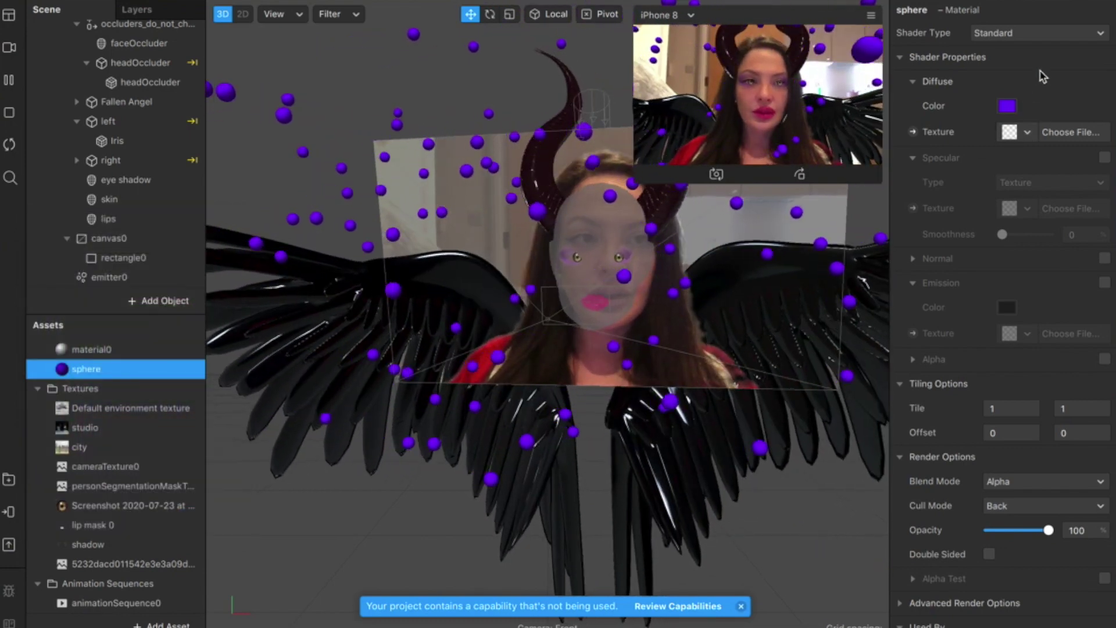
- Make the sphere material Physically-Based with metallic 93%, occlusion strength 28% and opacity 51%
left_click(1038, 33)
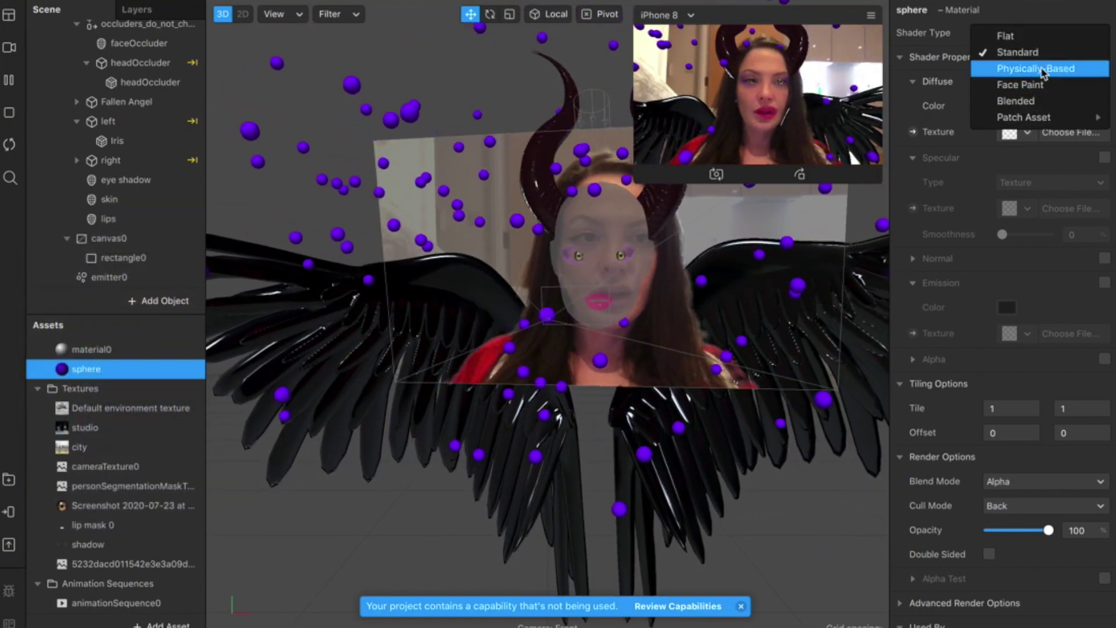
left_click(1041, 70)
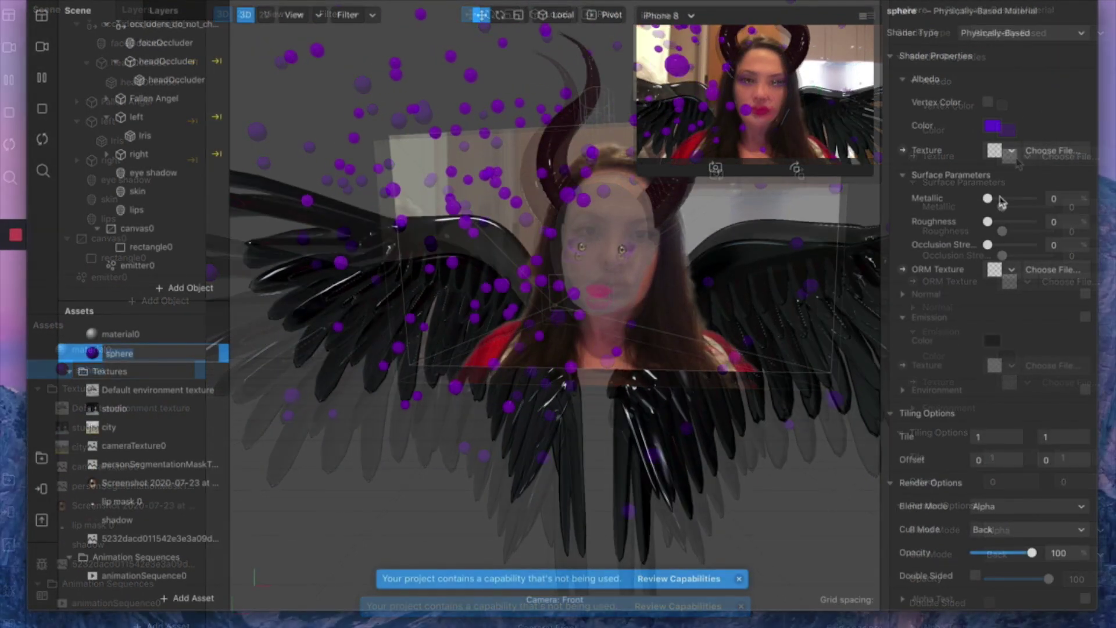
left_click_drag(987, 198, 1028, 199)
left_click_drag(988, 245, 1000, 244)
left_click_drag(1031, 553, 1006, 556)
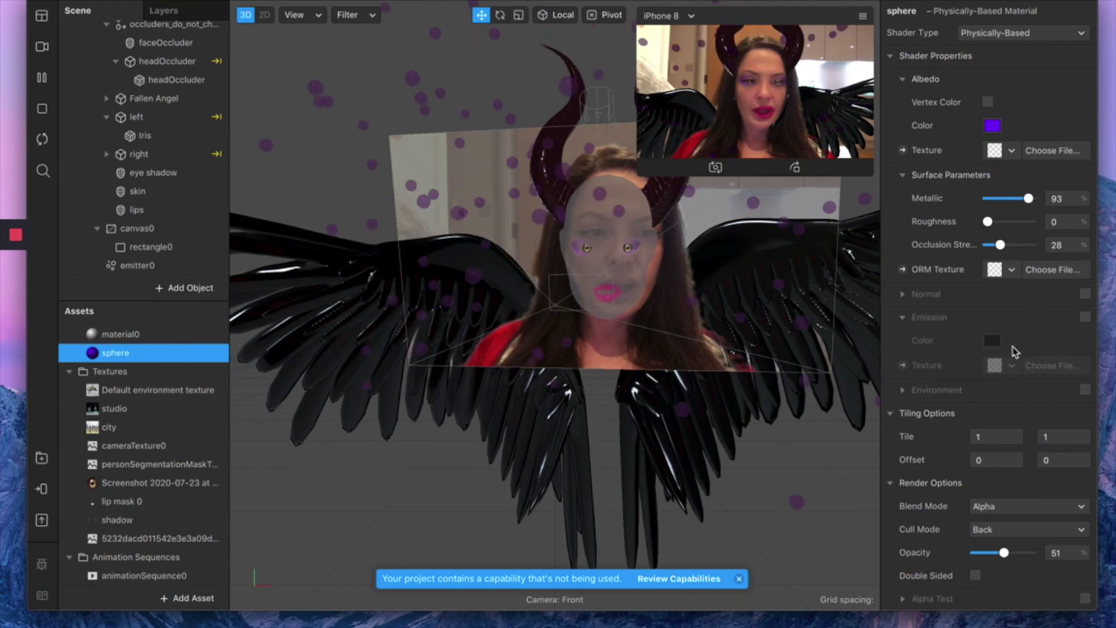
- Enable environment reflections on the sphere material and use the city texture for them
scroll(1014, 372, "down", 1)
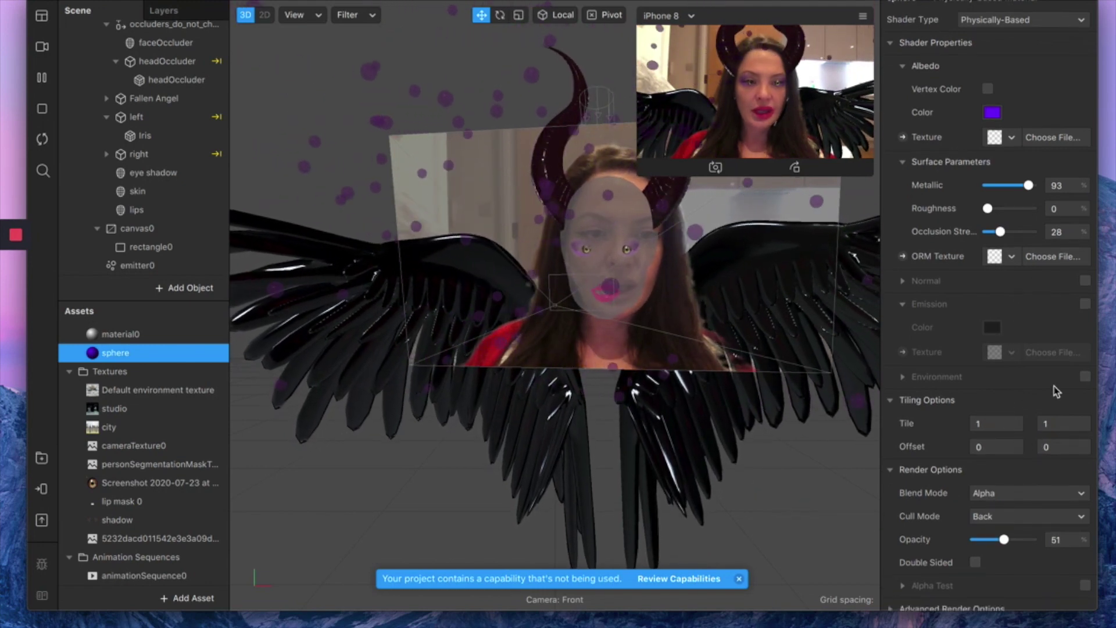
left_click(1084, 377)
left_click(1010, 402)
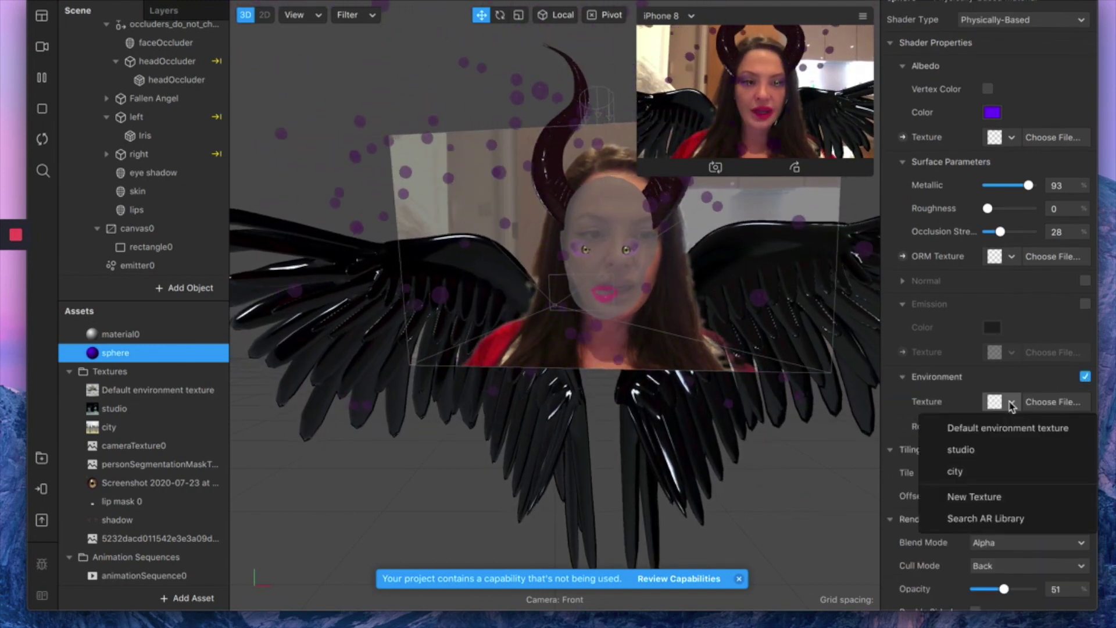
left_click(965, 475)
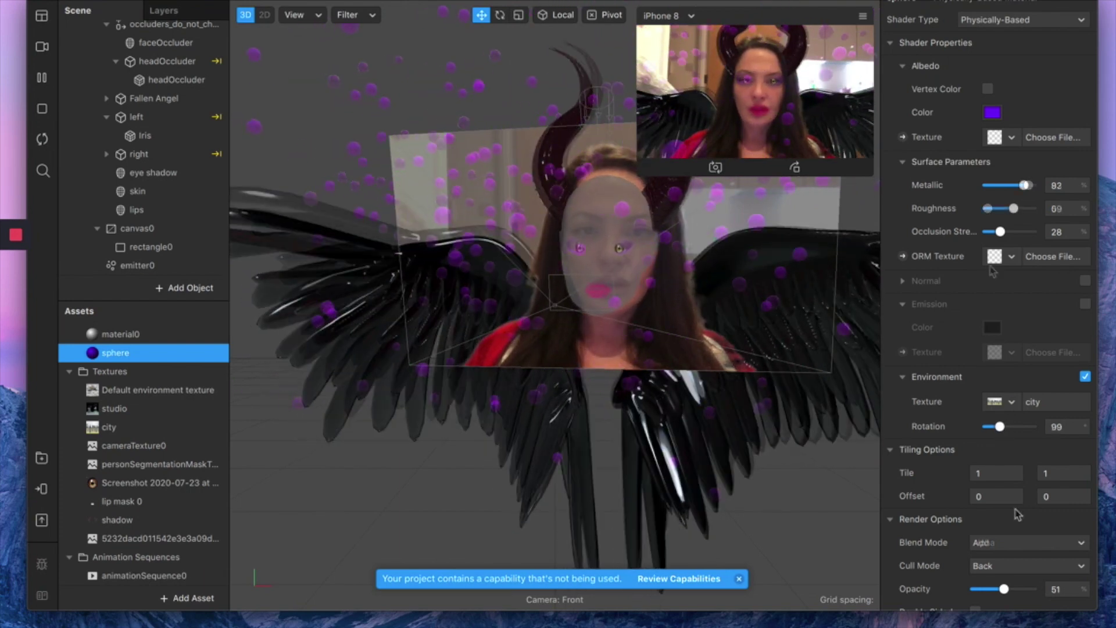
- Set the sphere material's blend mode to Screen
scroll(1031, 526, "down", 1)
left_click(1029, 526)
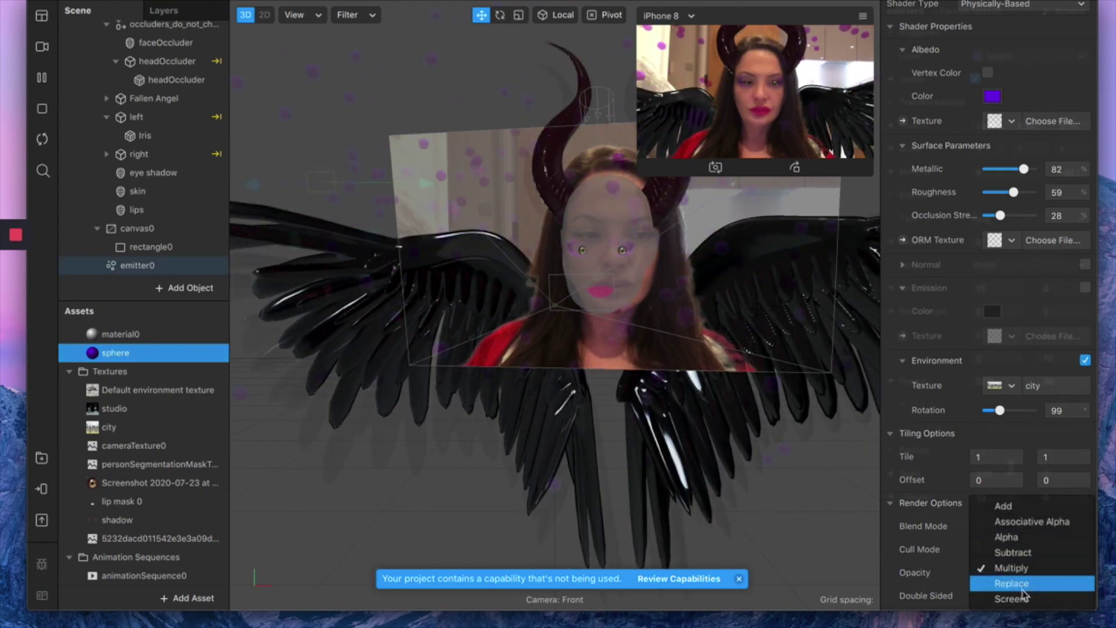
left_click(1014, 598)
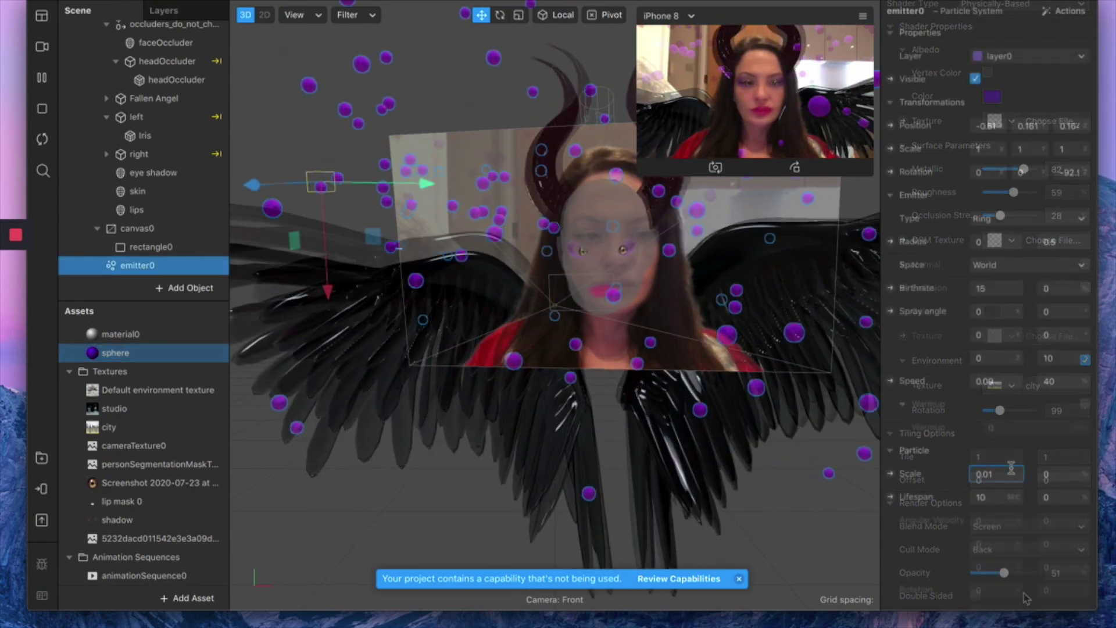
- Set emitter0's particle scale to 0.002 and its speed to 0.12
type("0.002")
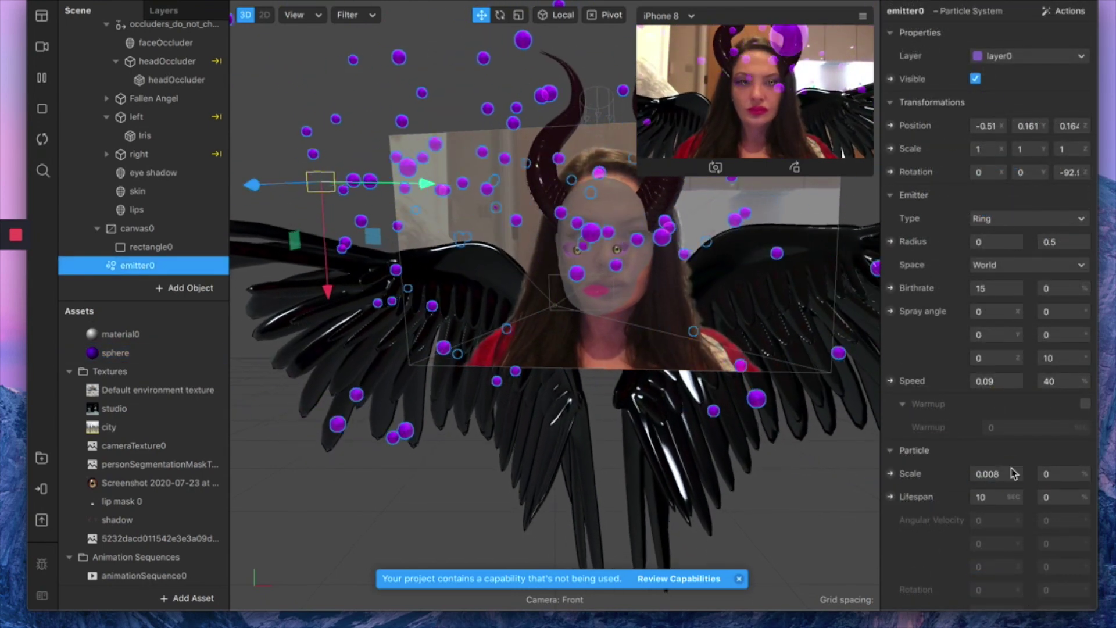
key("Return")
left_click(1001, 383)
type("0.")
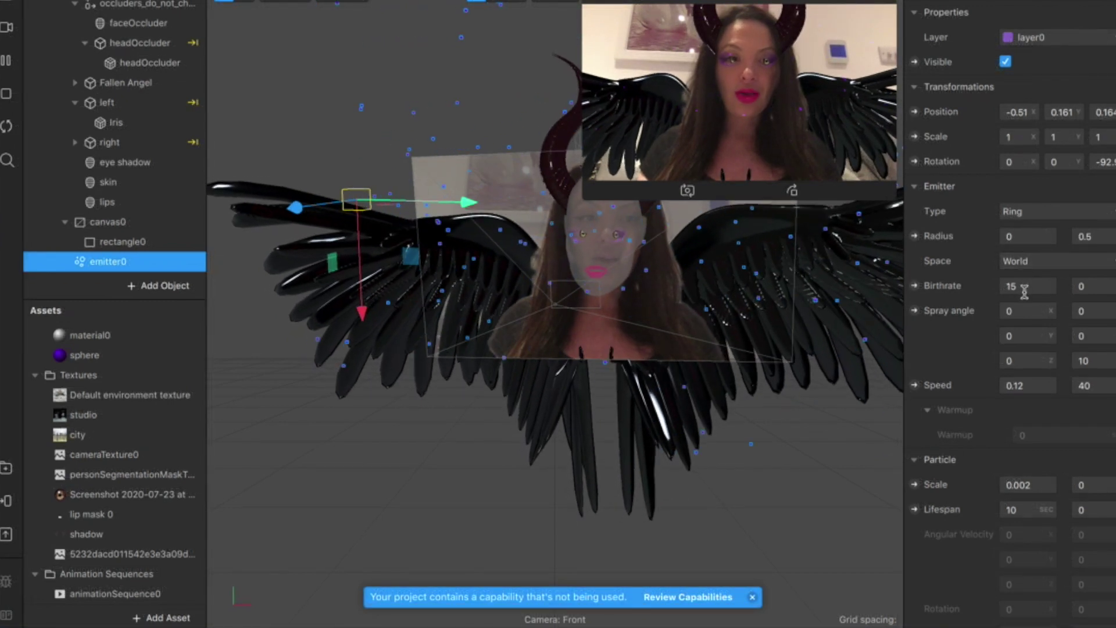
- Set emitter0's birthrate to 30
key("BackSpace")
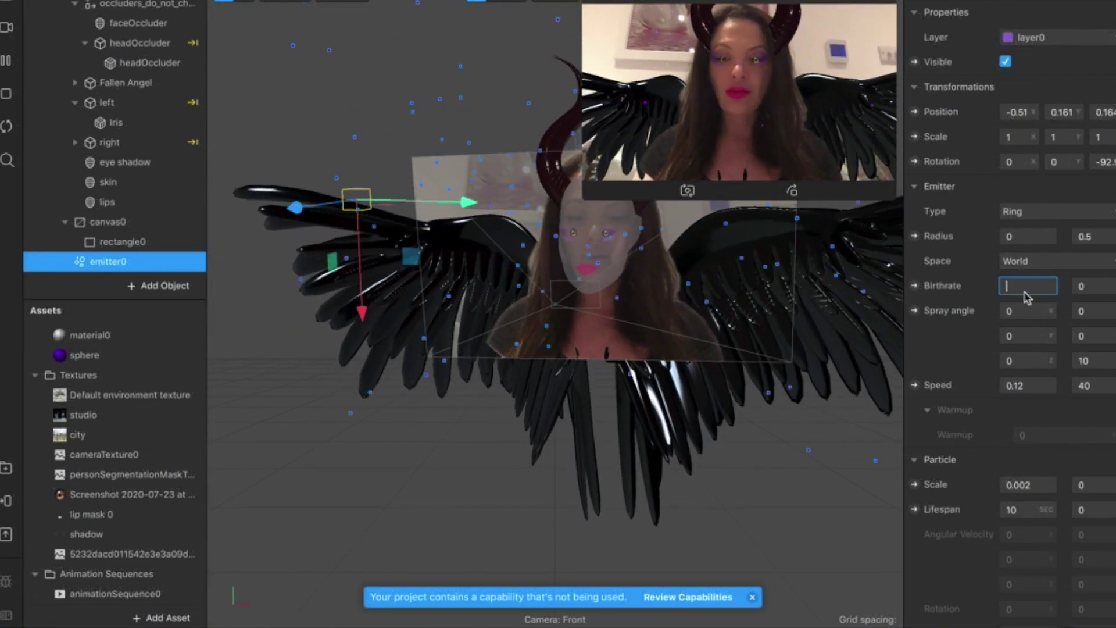
type("30")
key("Return")
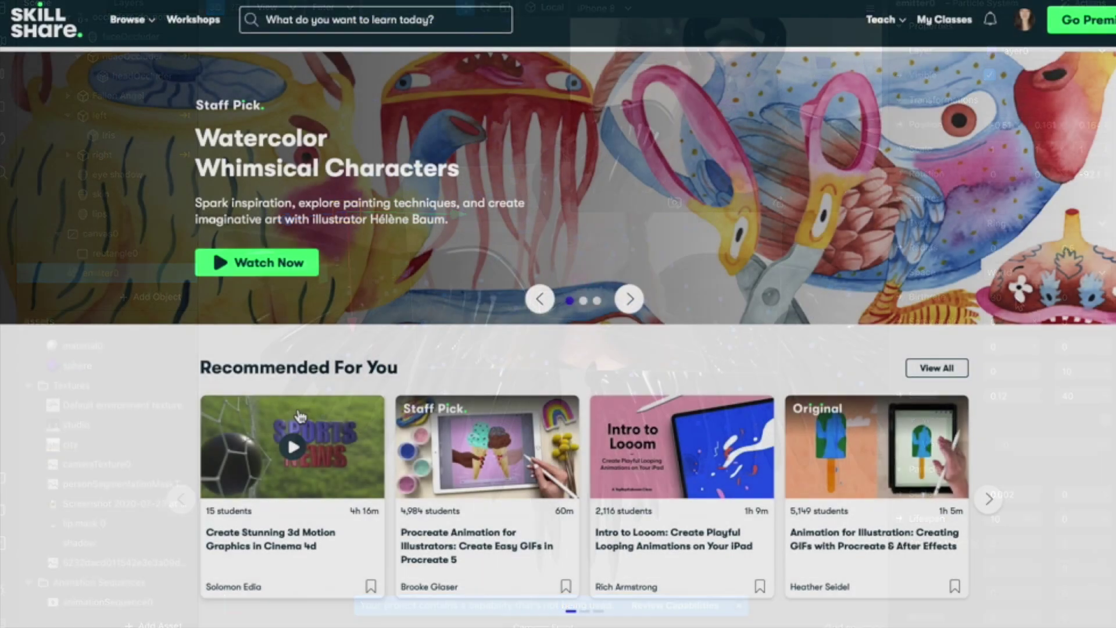
- Switch to Skillshare, open the Spark AR beauty filter class from the teaching page and look through its lesson list
scroll(300, 416, "down", 12)
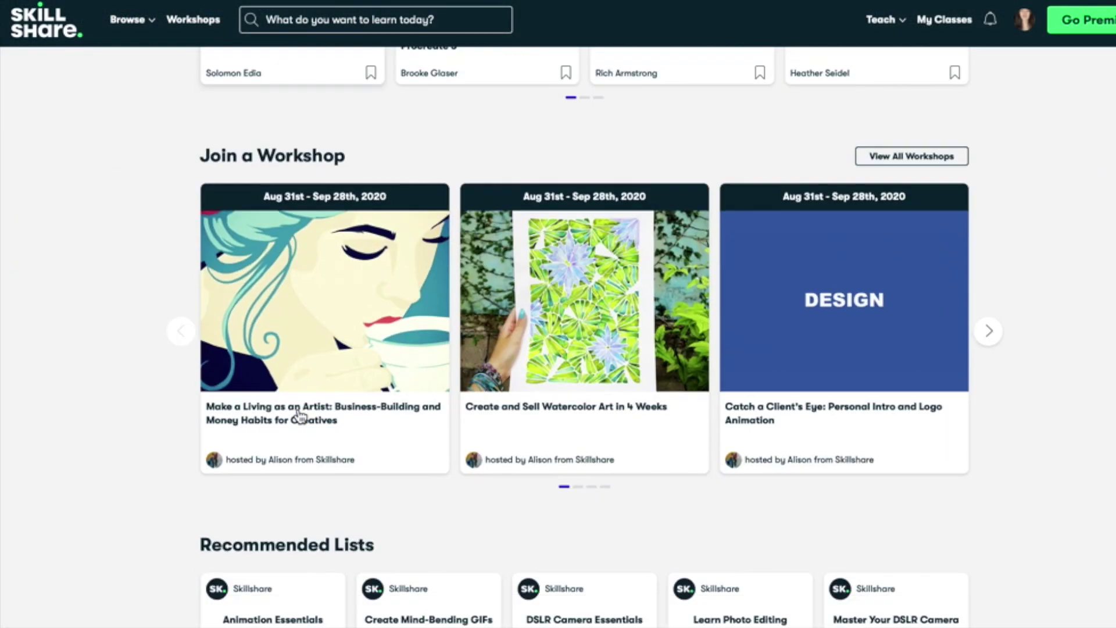
left_click(903, 23)
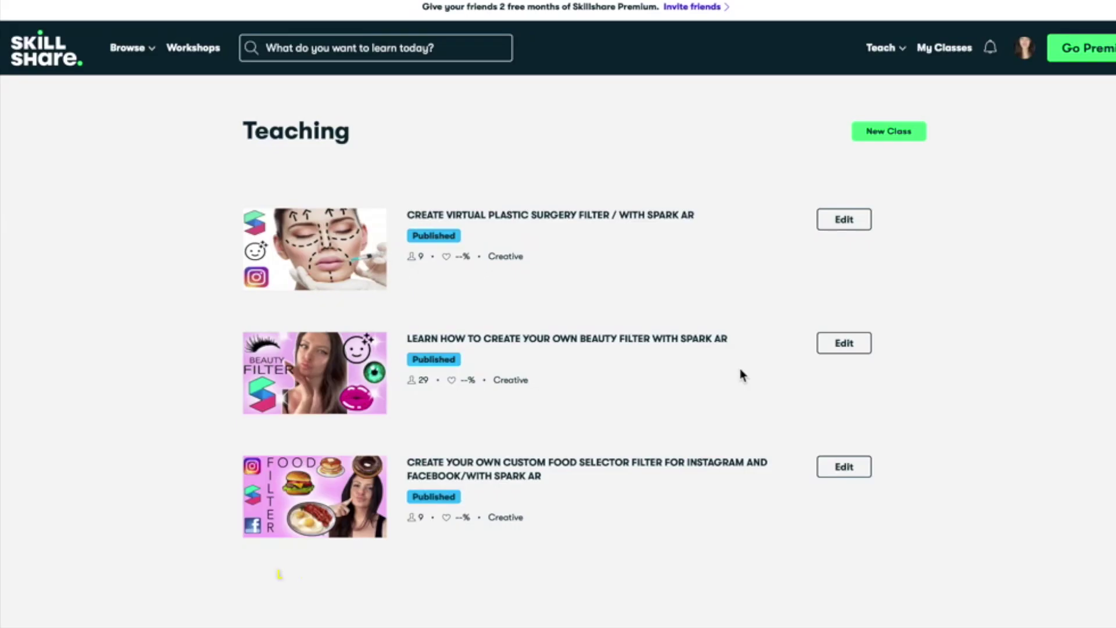
scroll(740, 372, "down", 3)
left_click(414, 228)
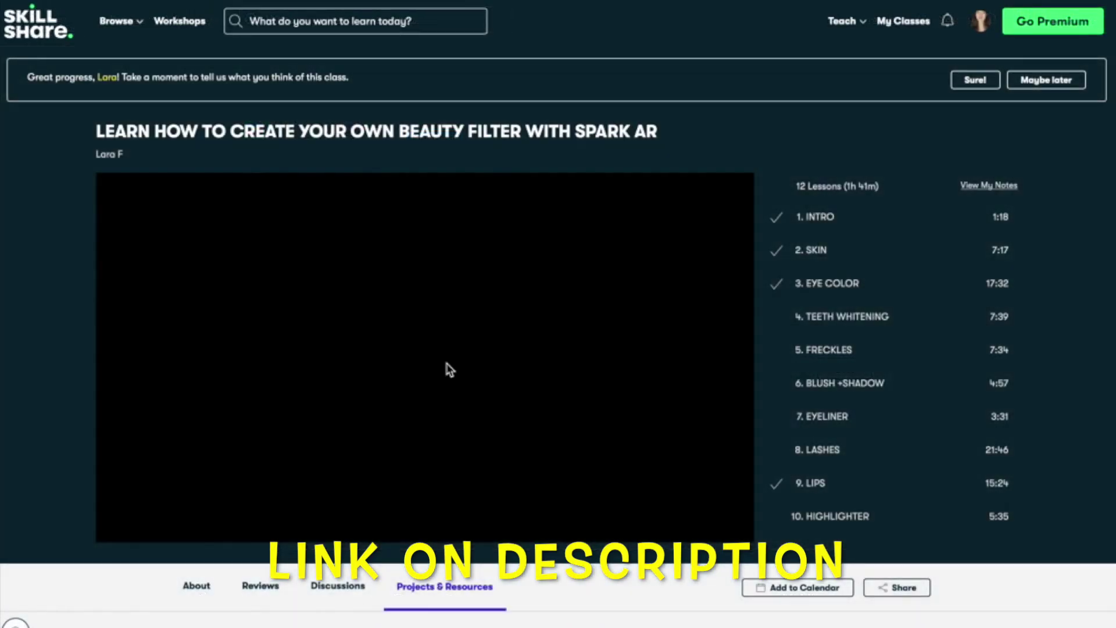
scroll(448, 398, "down", 2)
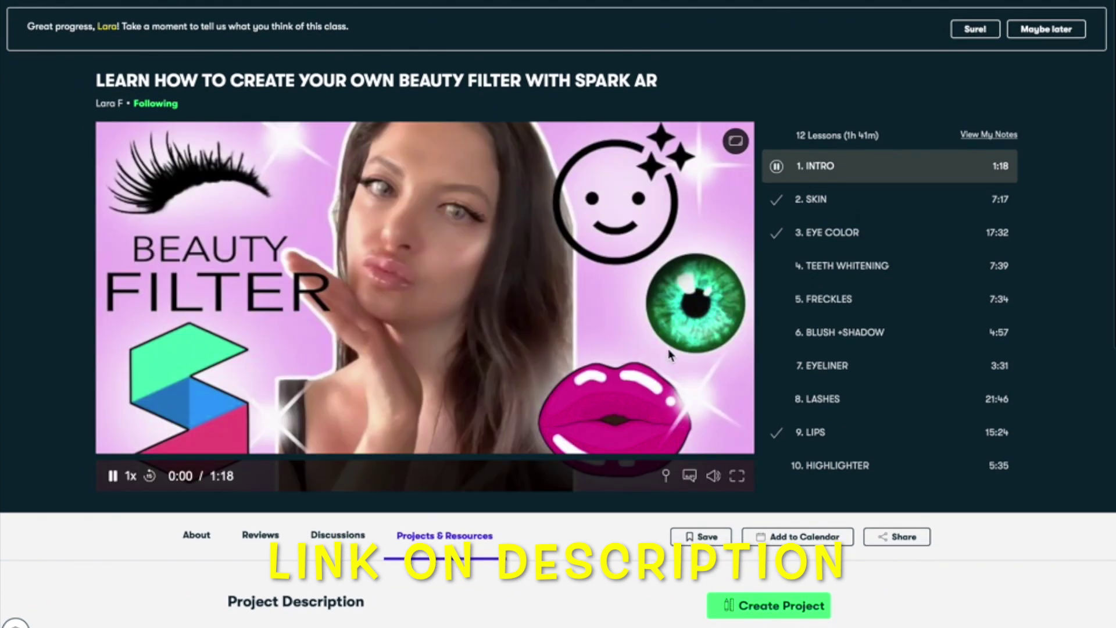
scroll(668, 347, "down", 1)
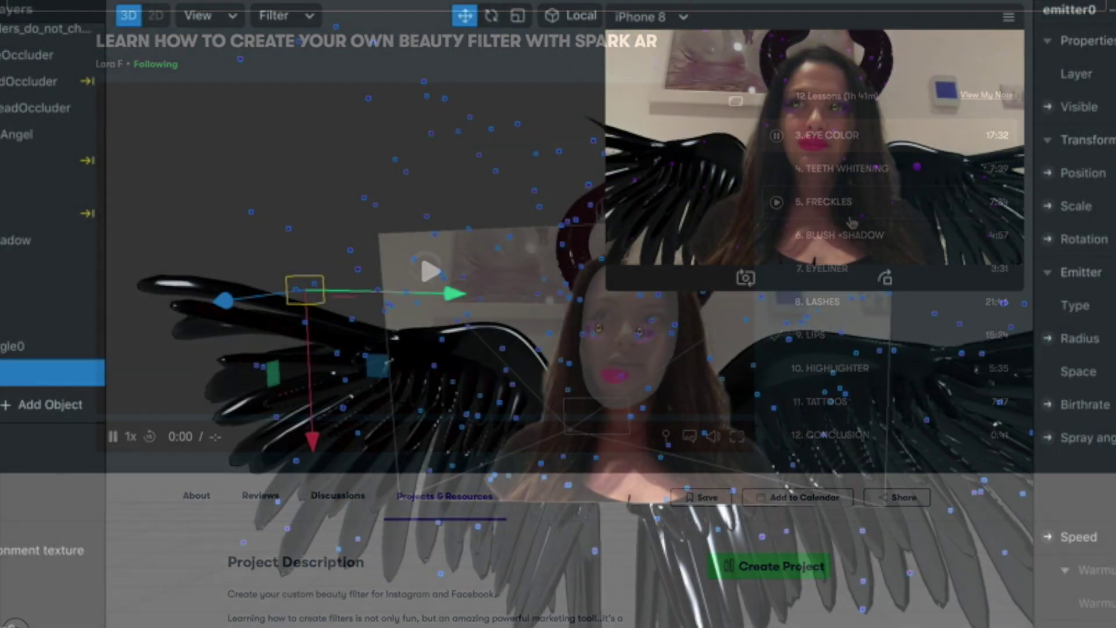